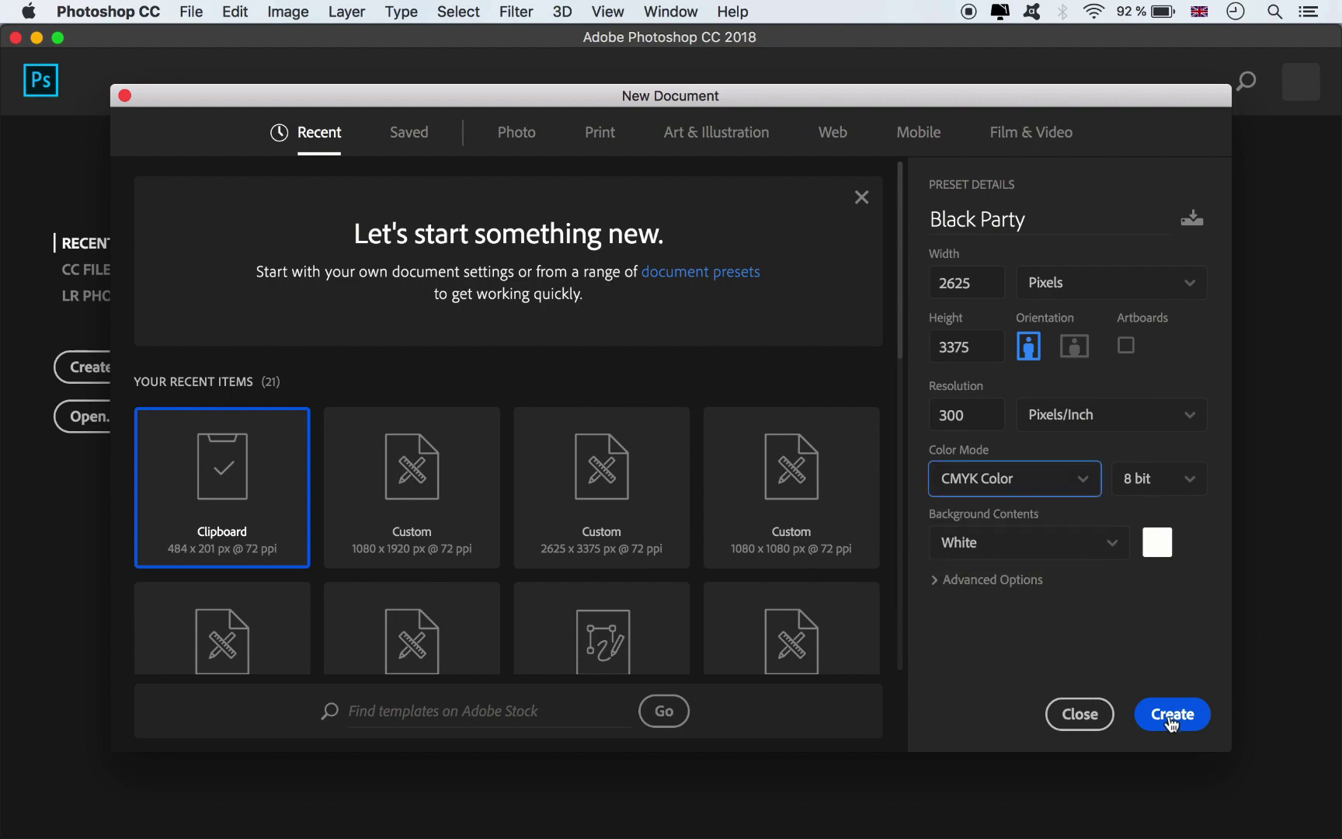
Create the 2625 × 3375 px, 300 ppi CMYK document Black Party and unlock its background as a layer named Background
click(1177, 724)
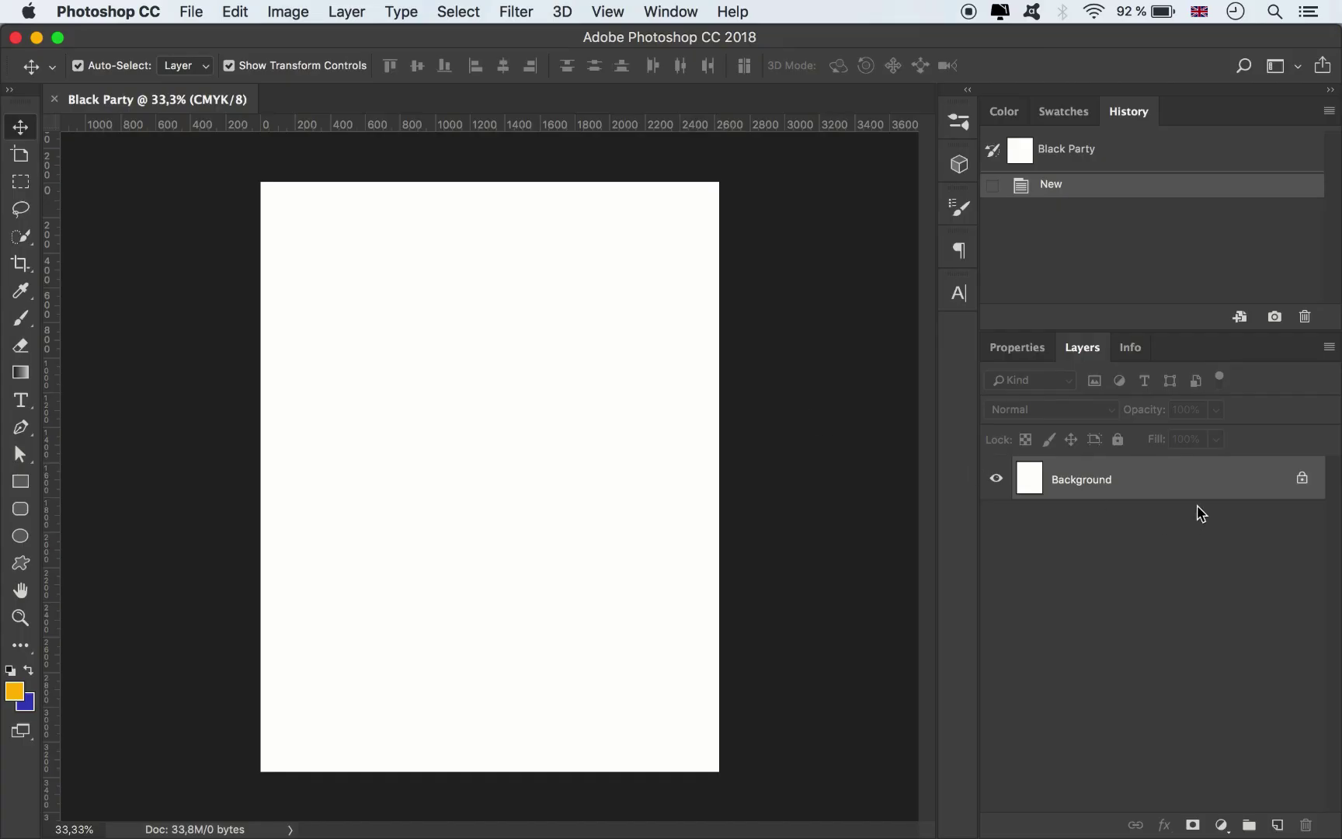
click(1301, 477)
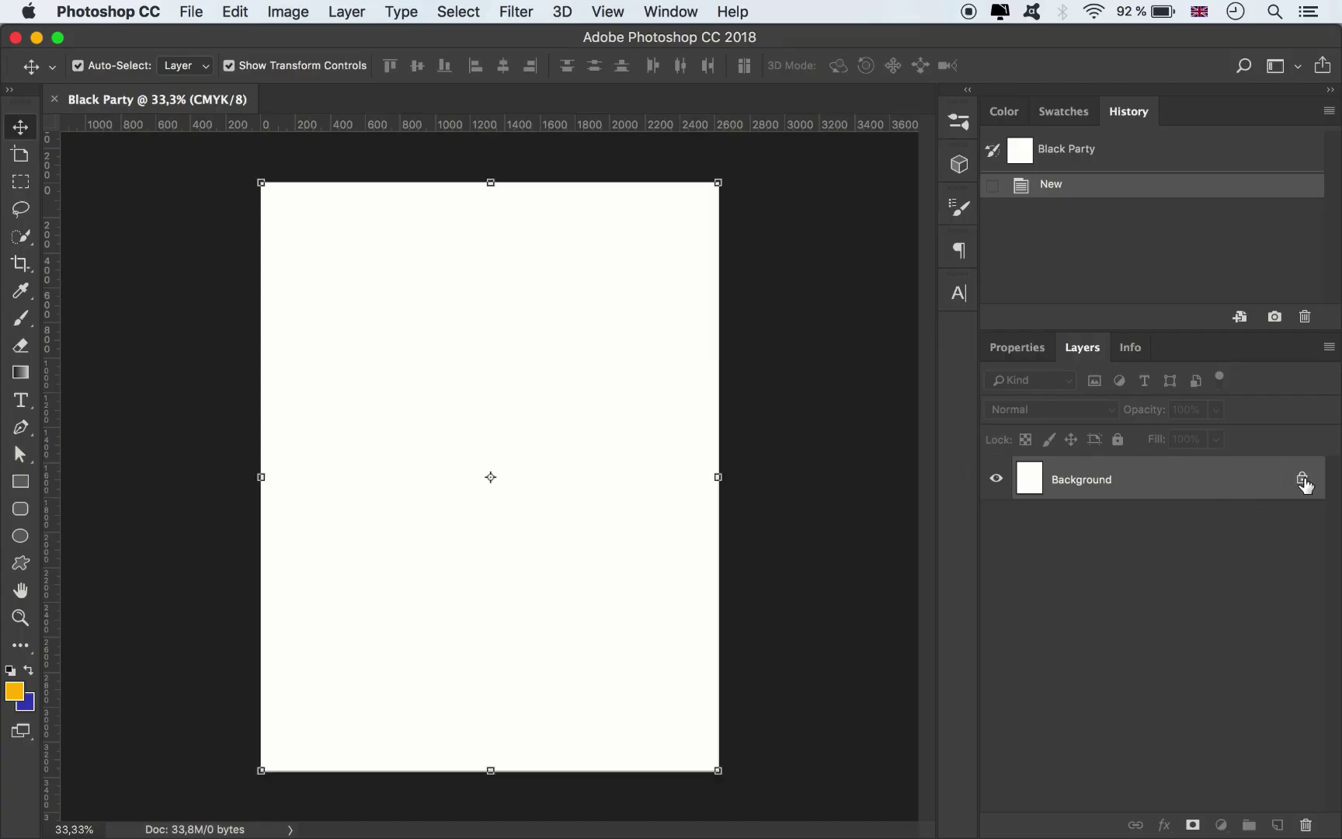
double_click(1086, 480)
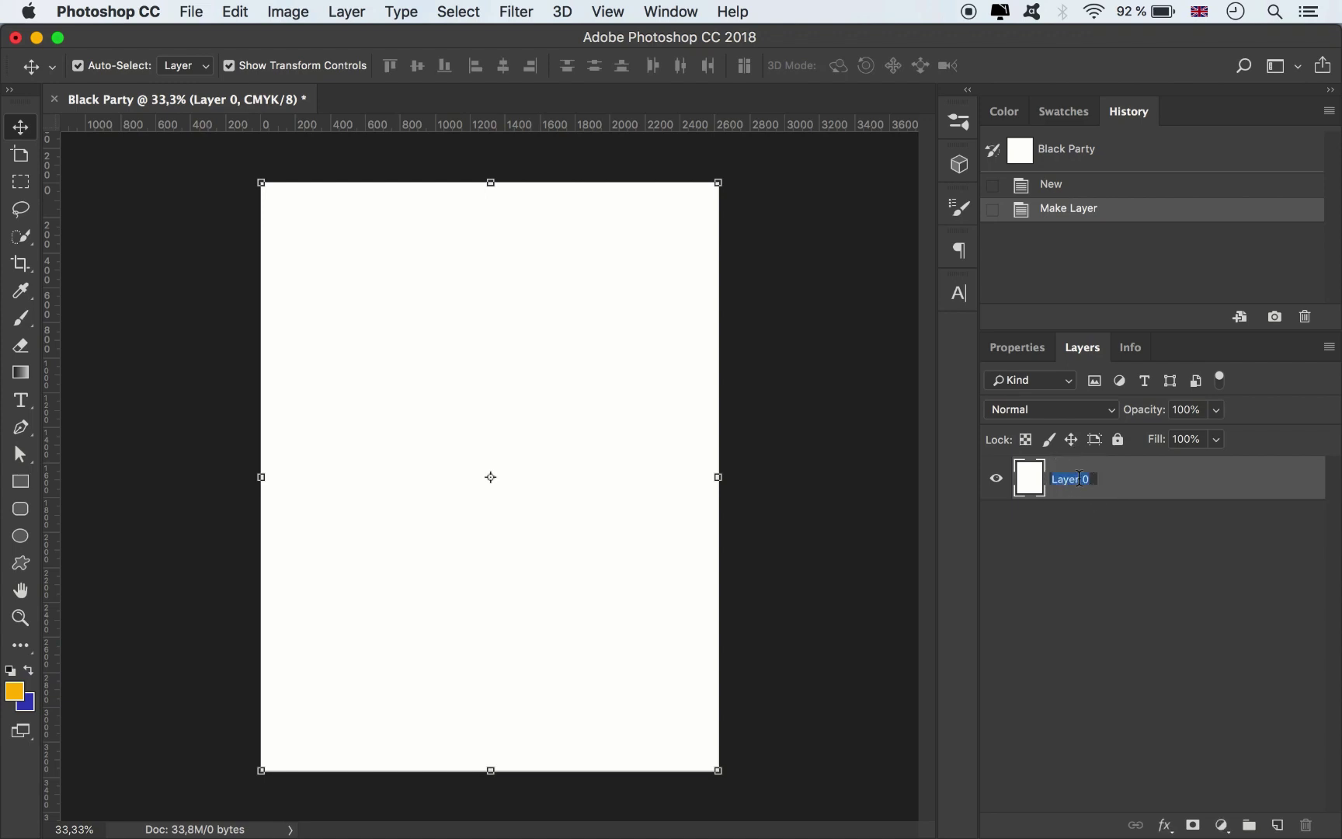
text(Background)
key(Return)
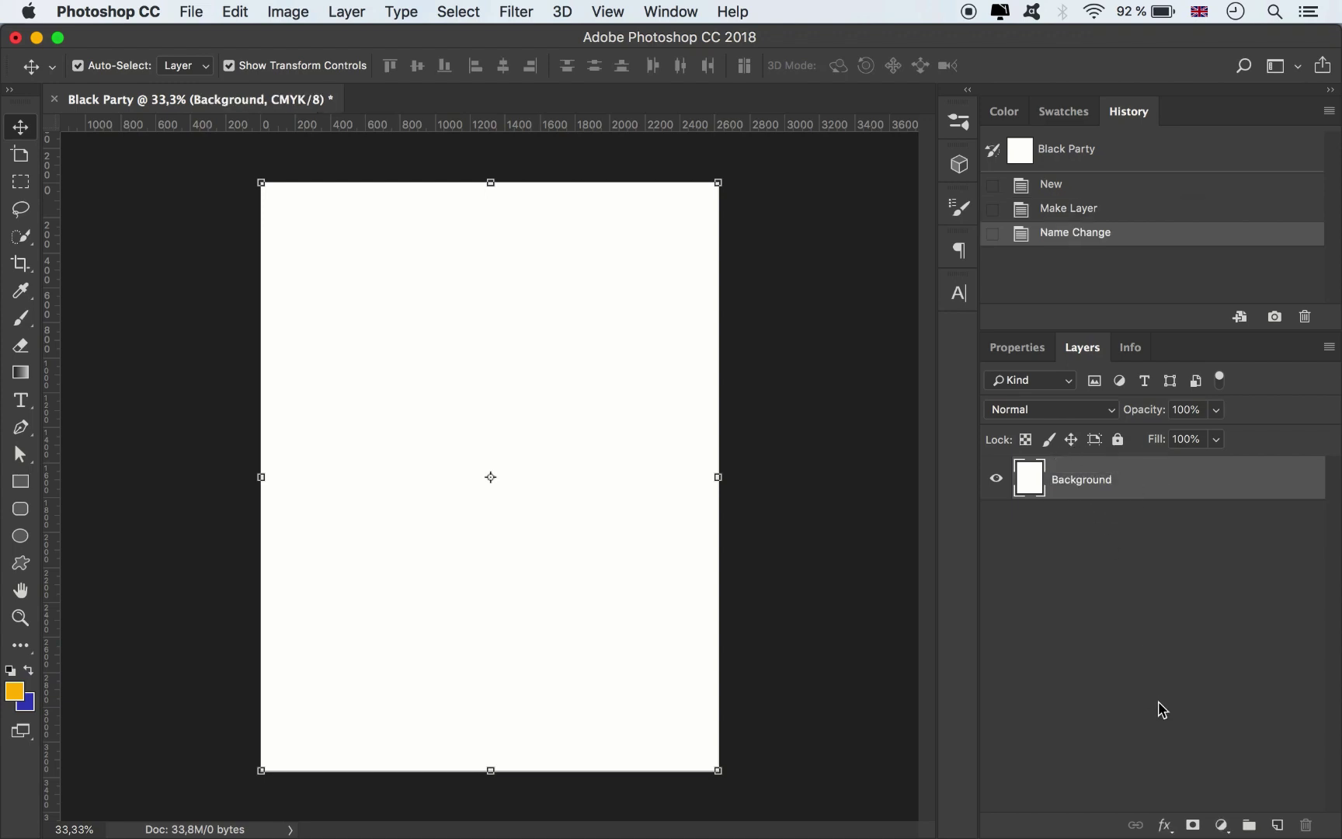
Add a solid color fill layer in black (#000000) above the Background layer
click(1222, 825)
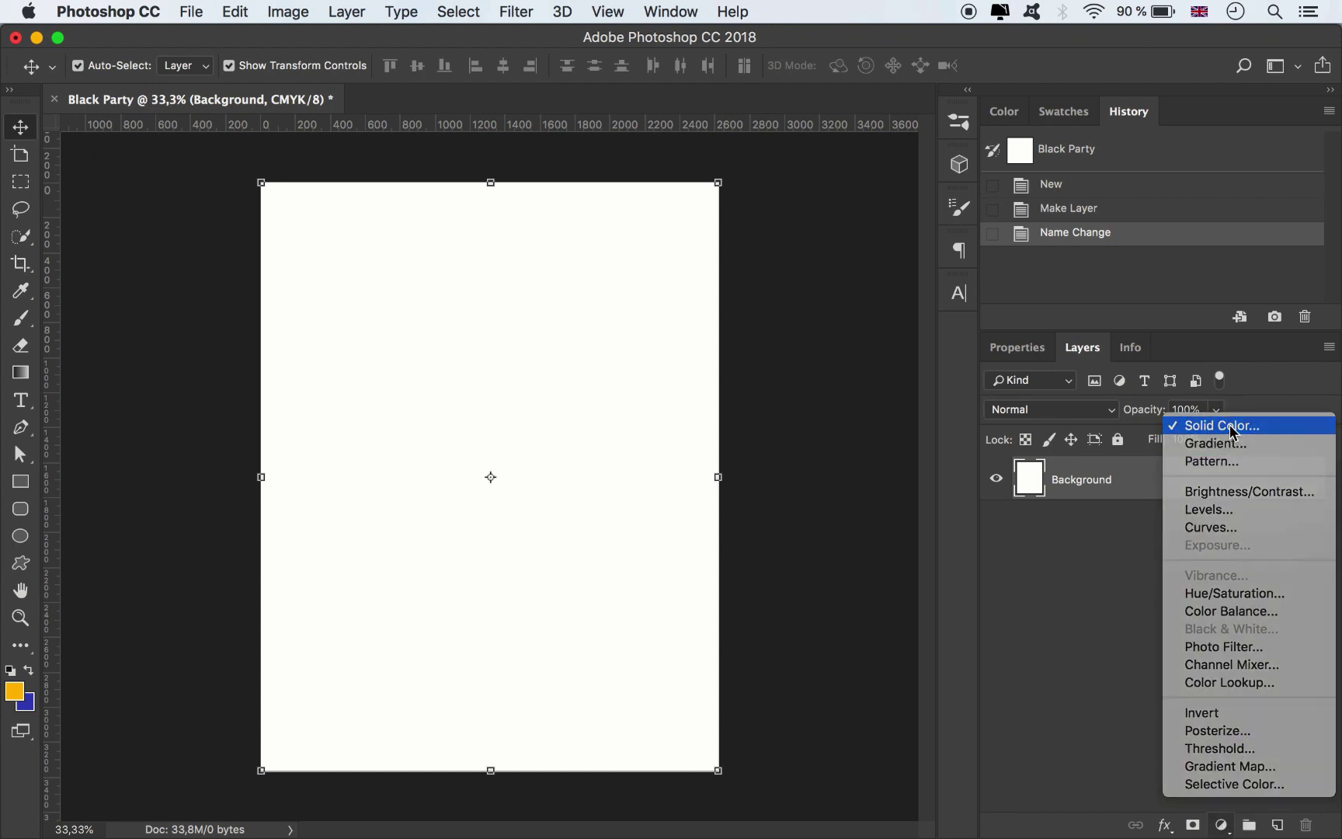
click(1188, 426)
click(928, 767)
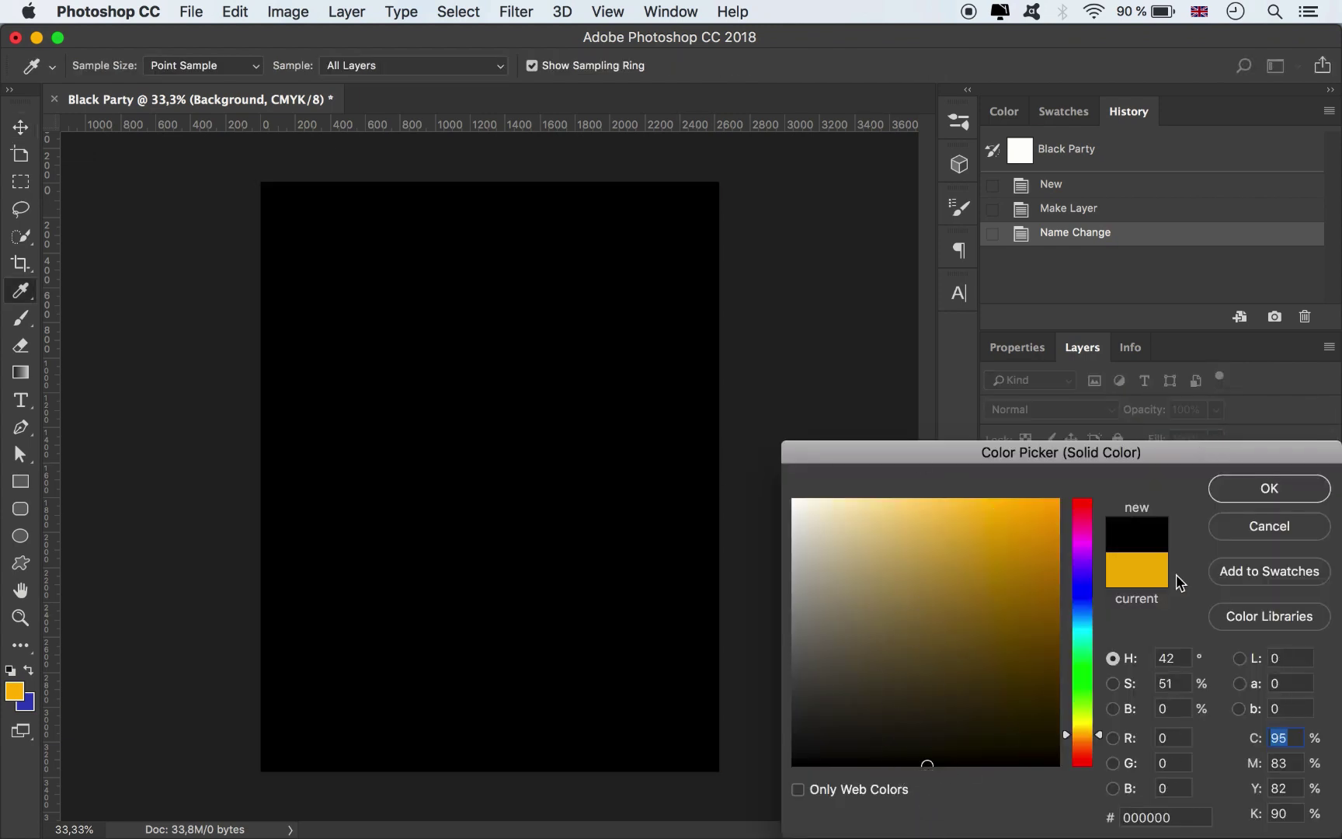
click(1240, 498)
Delete the black fill layer's mask and rename the layer BG
click(1079, 478)
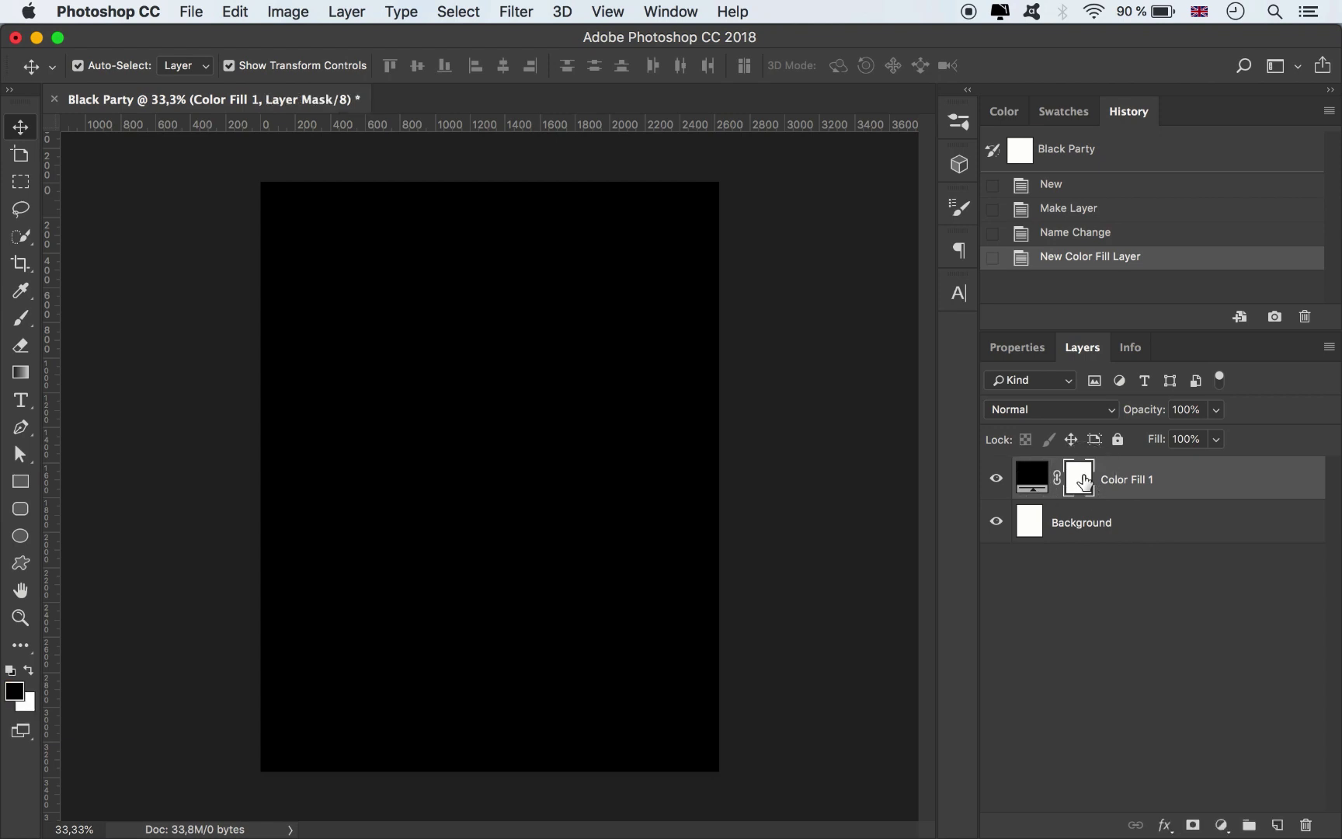
right_click(1085, 474)
click(1139, 518)
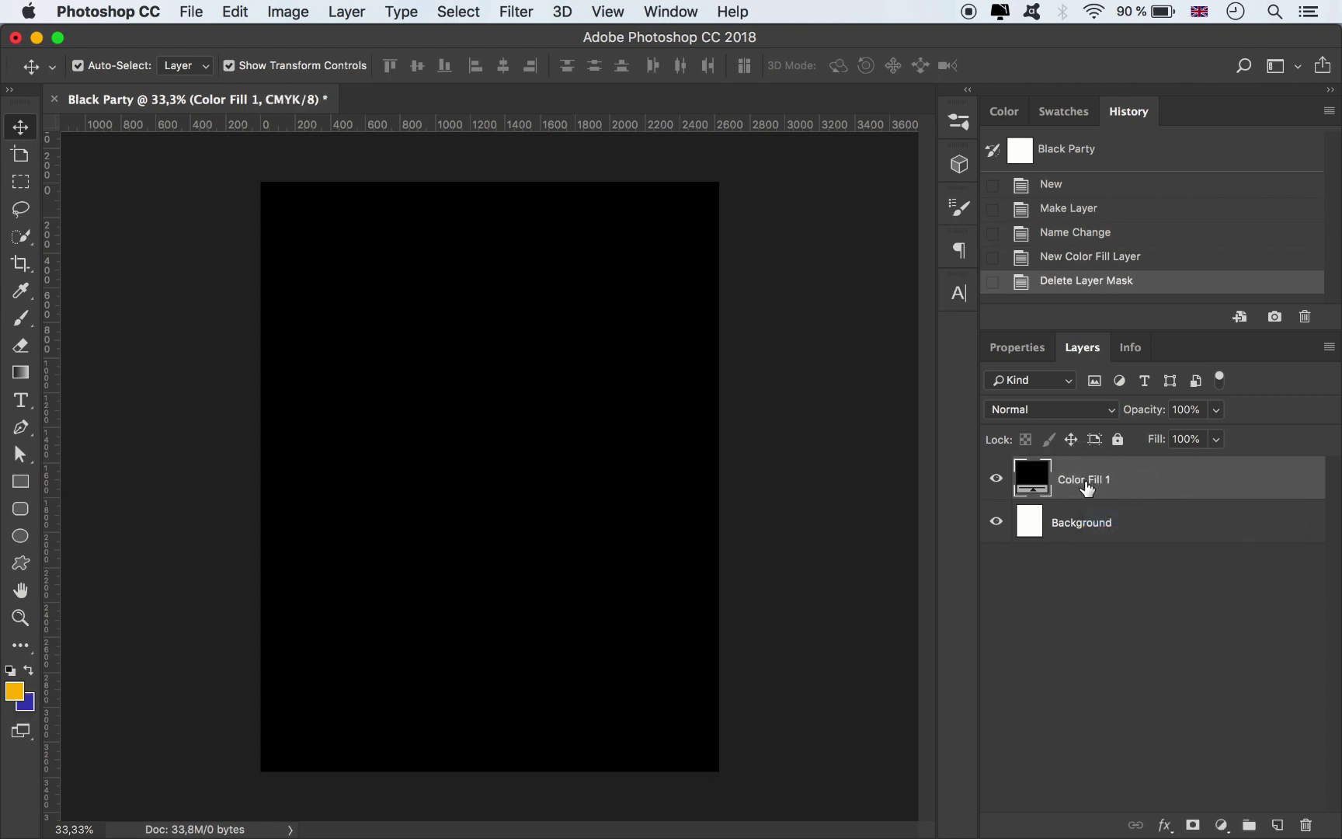
double_click(1085, 480)
text(BG)
key(Return)
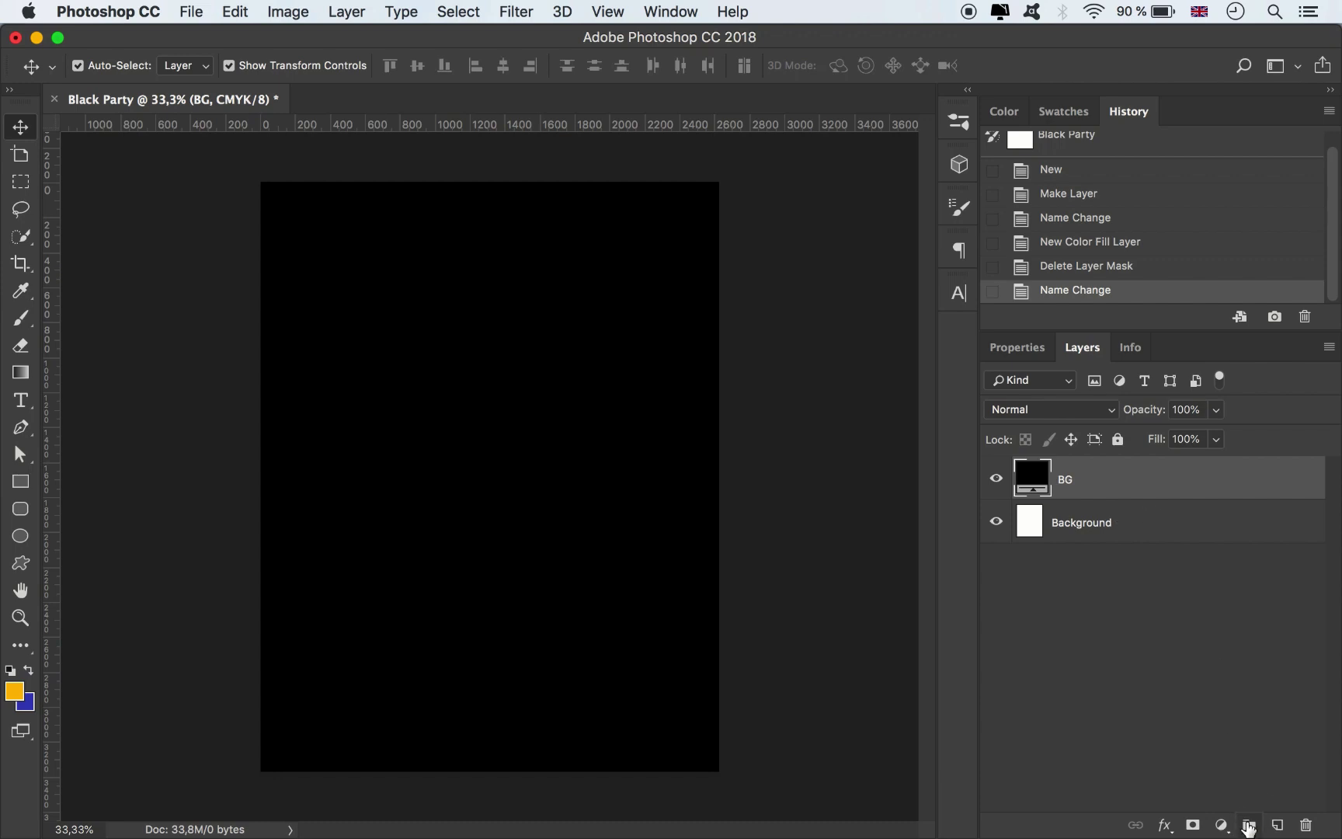
Add three layer groups above BG and rename the lowest one Object
click(1249, 825)
click(1249, 824)
click(1249, 825)
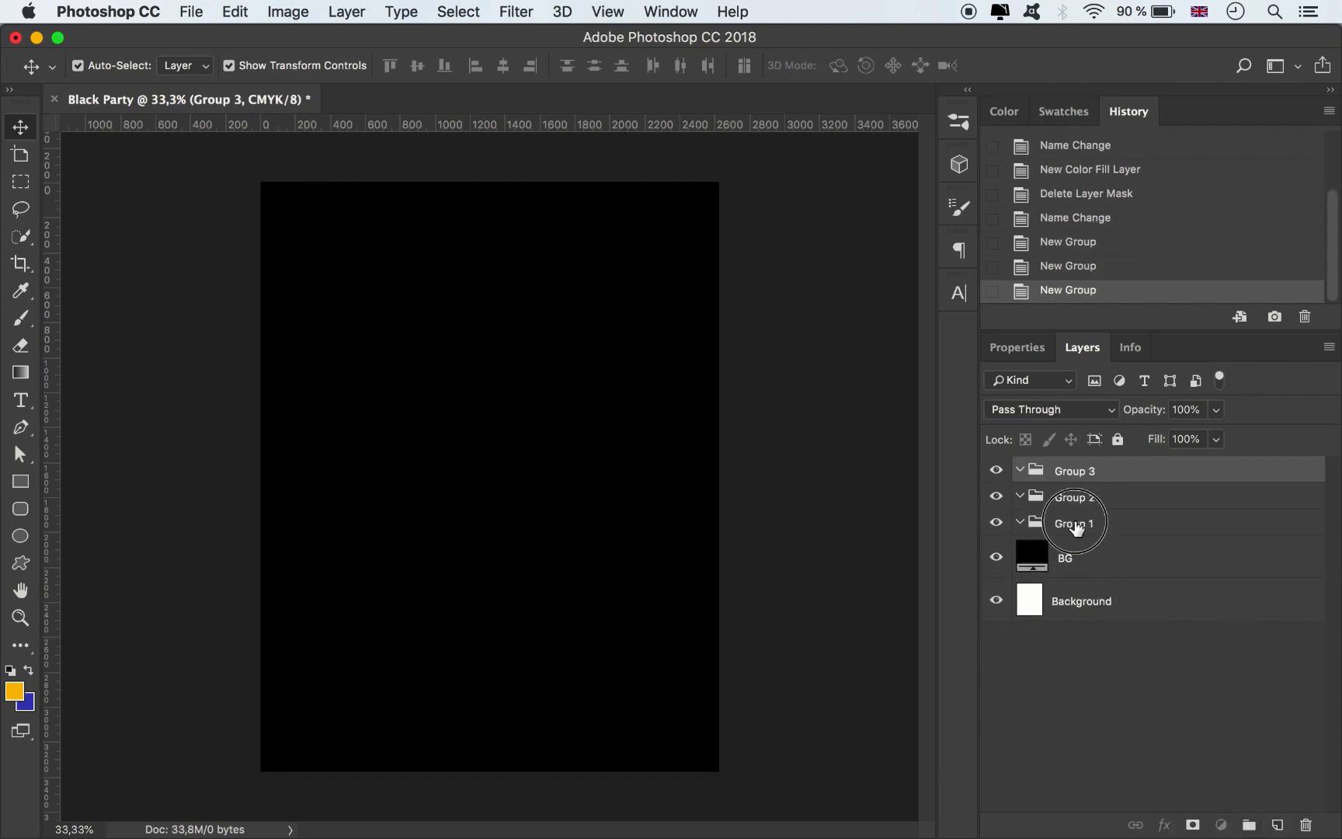
double_click(1075, 523)
text(Object)
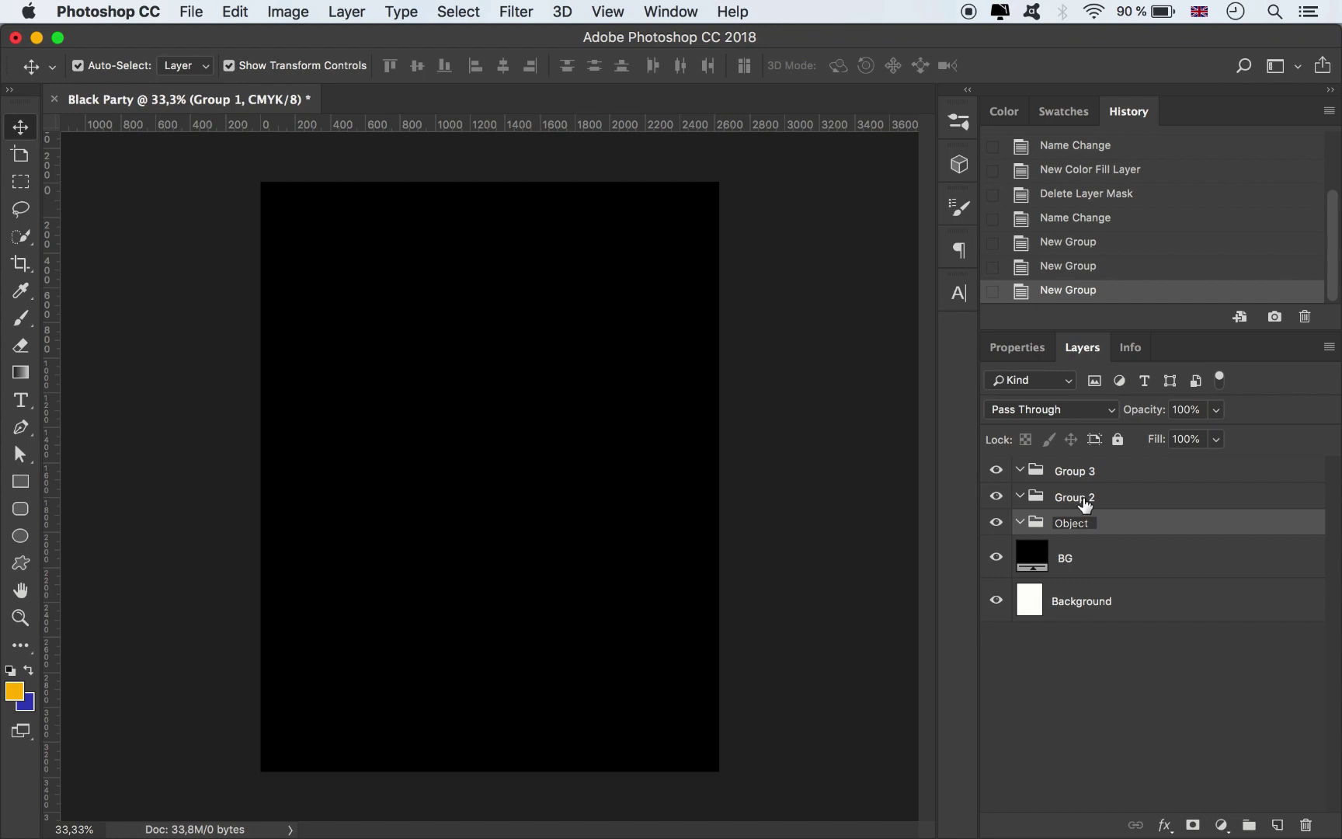
key(Return)
Rename the middle layer group Text Detail and the uppermost group Title Text
double_click(1075, 497)
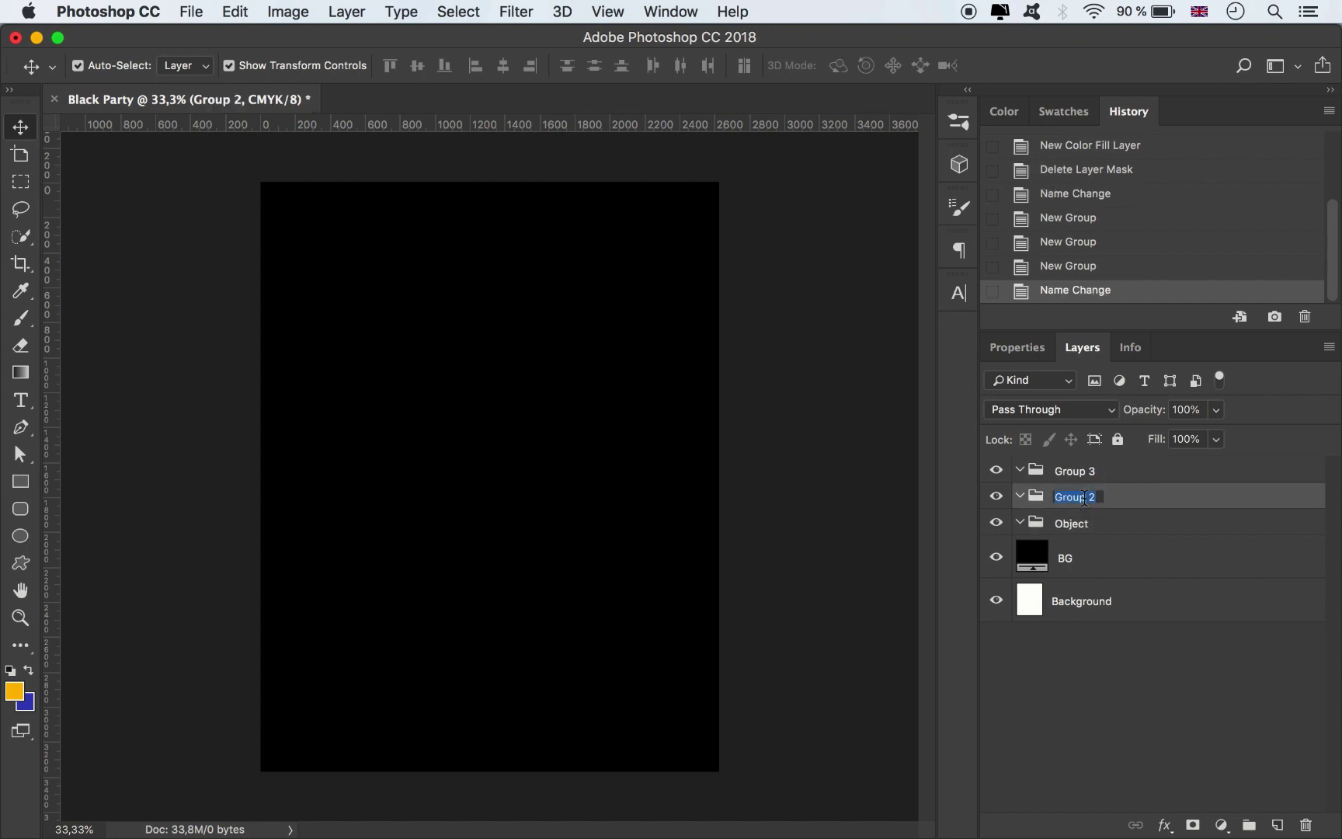
text(T)
text(ext Detail)
key(Return)
double_click(1082, 470)
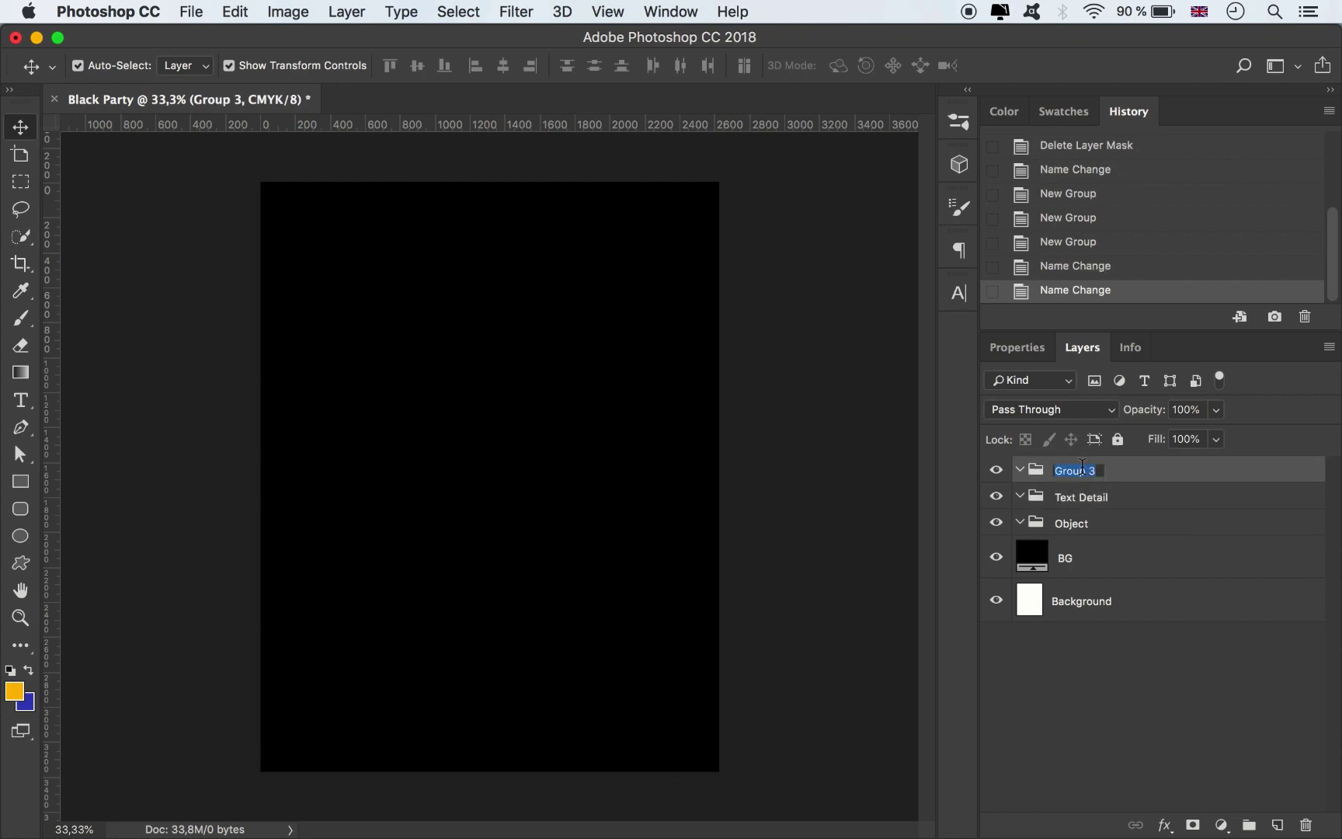
text(Title Text)
key(Return)
Color-label the layer groups: green for Object, yellow for Text Detail and orange for Title Text
right_click(1001, 527)
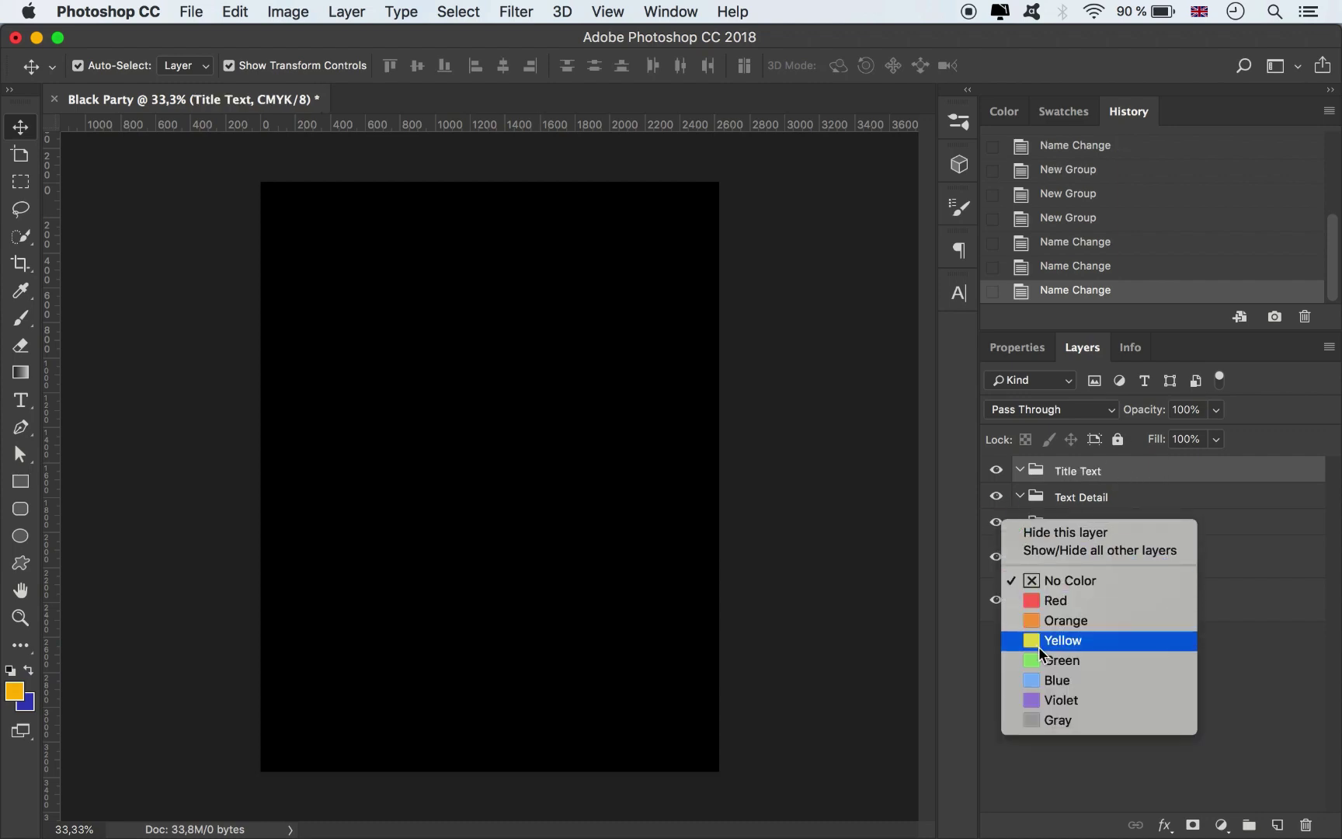
click(1058, 660)
right_click(998, 495)
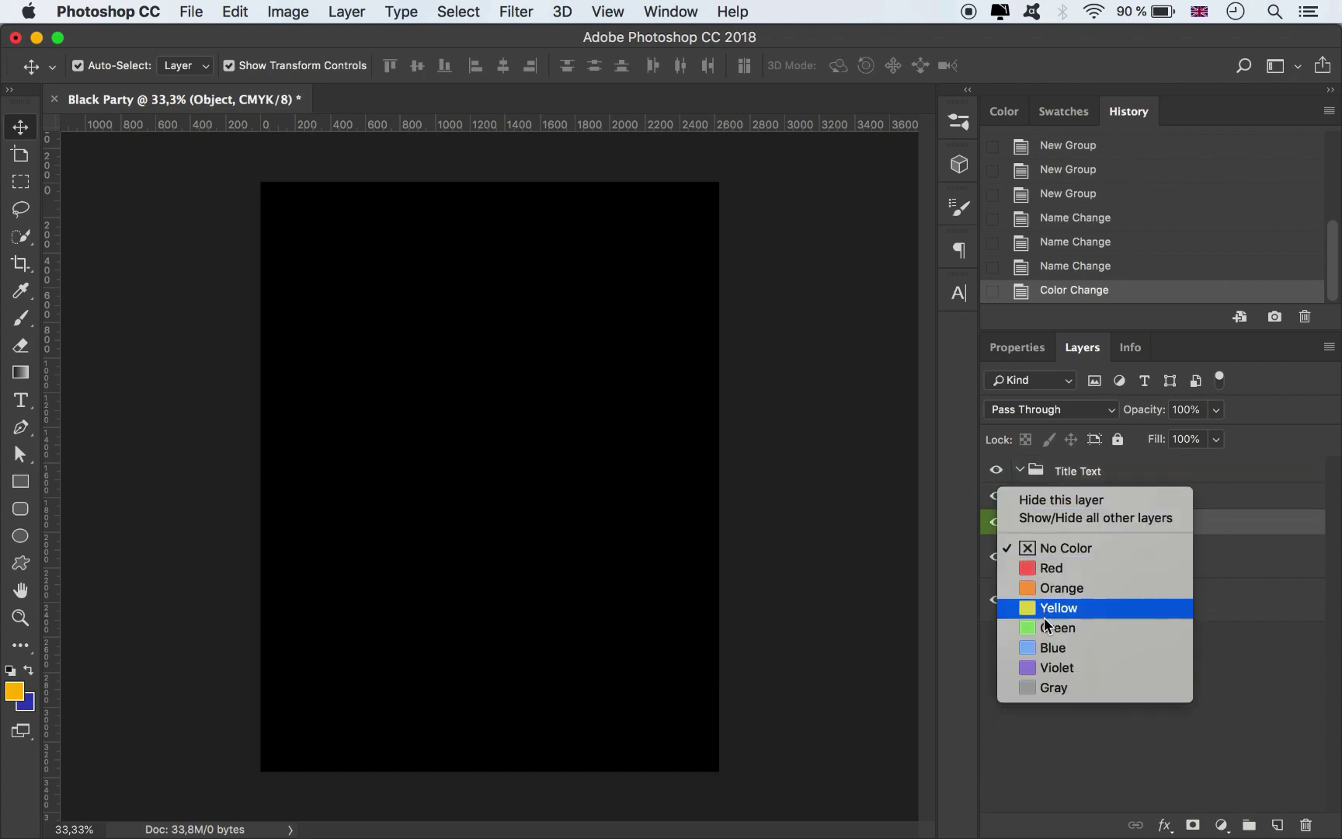
click(1045, 610)
right_click(993, 482)
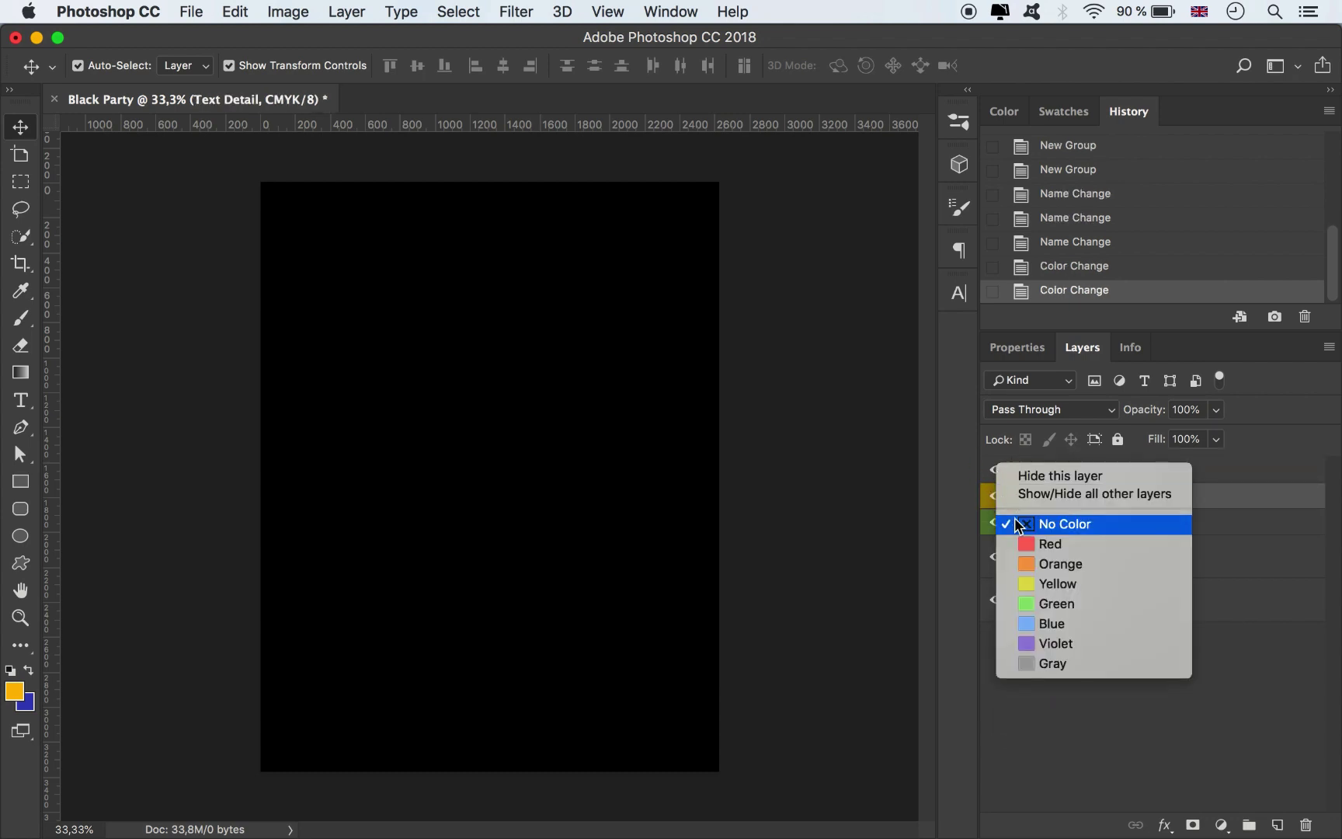
click(1060, 565)
click(785, 379)
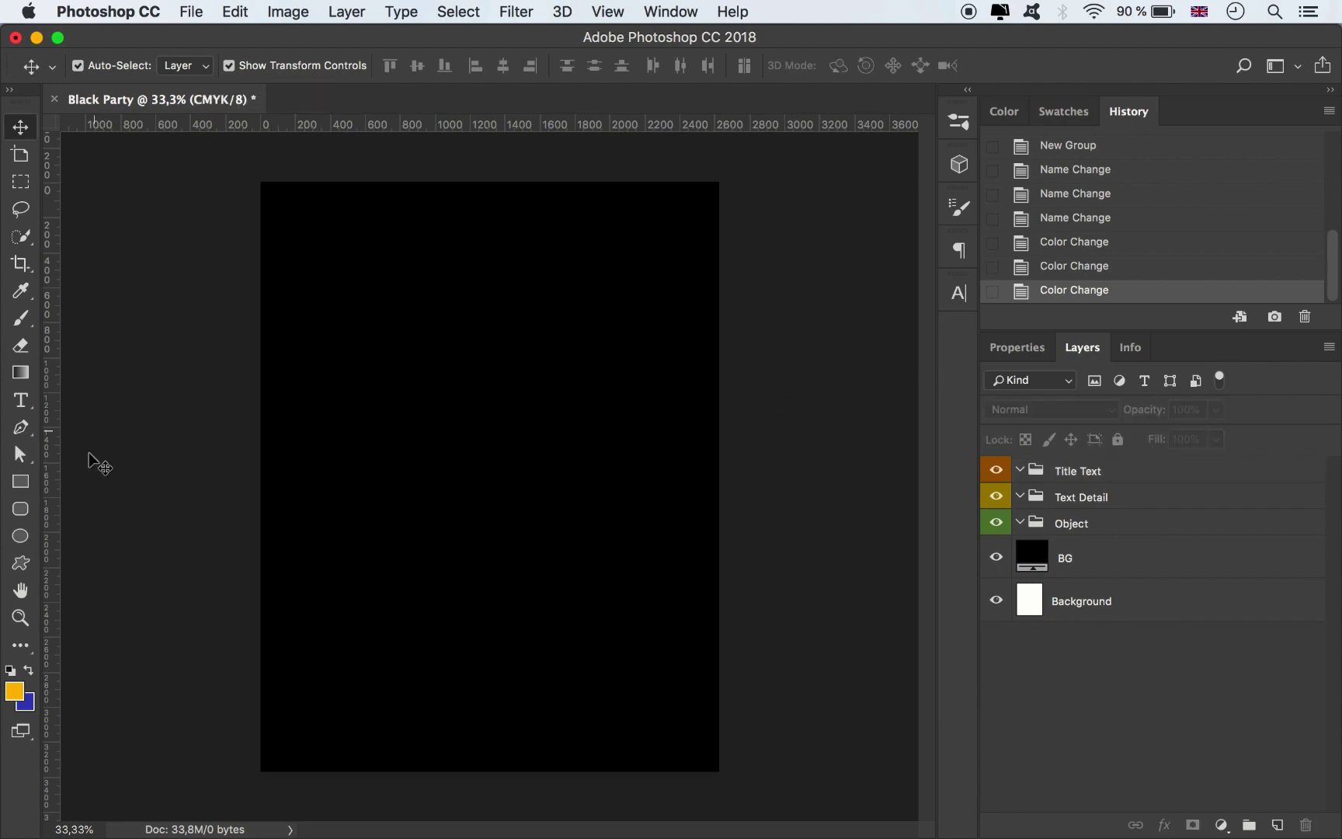
Place Grunge.png from the Black Party folder on the poster and stretch it horizontally to about 23.5% so it fills the canvas width
click(202, 800)
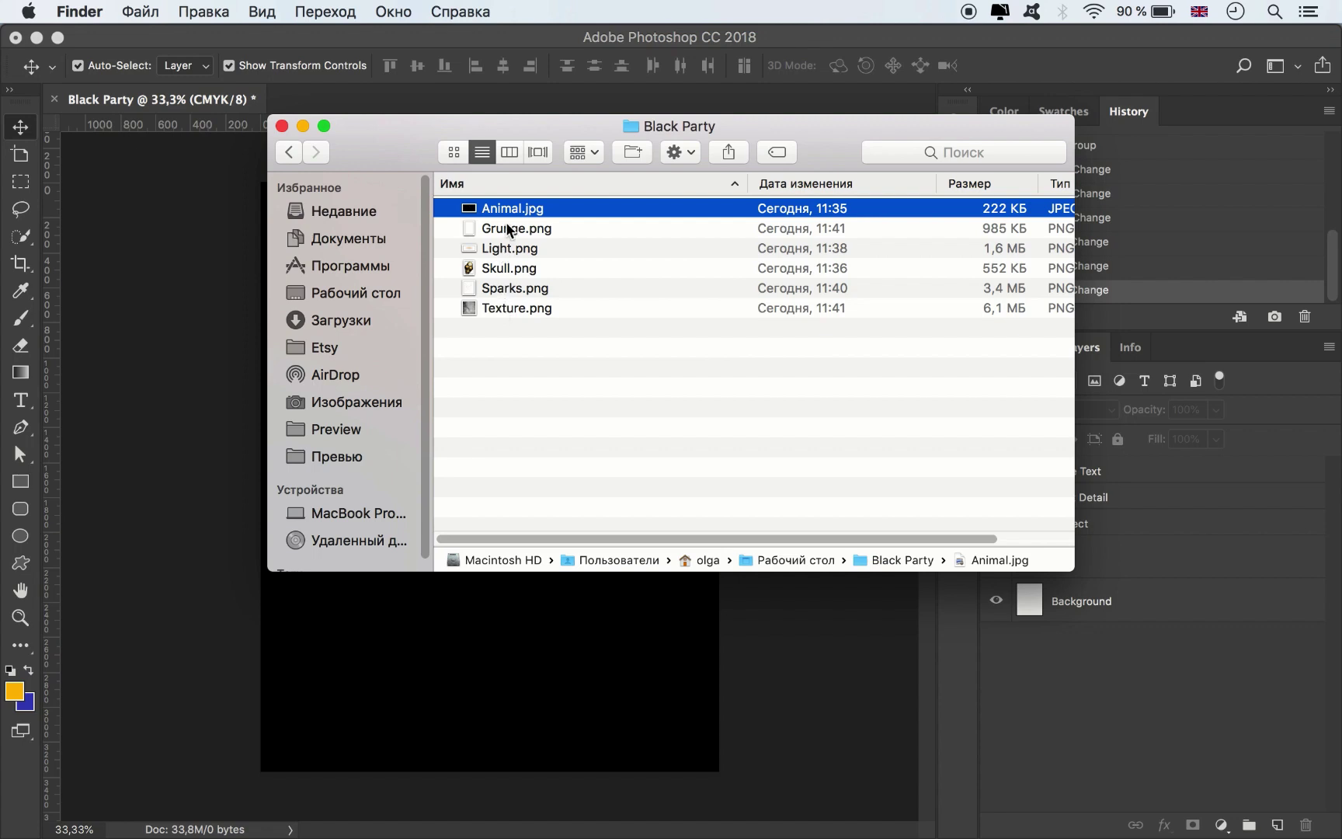
drag(507, 224, 546, 680)
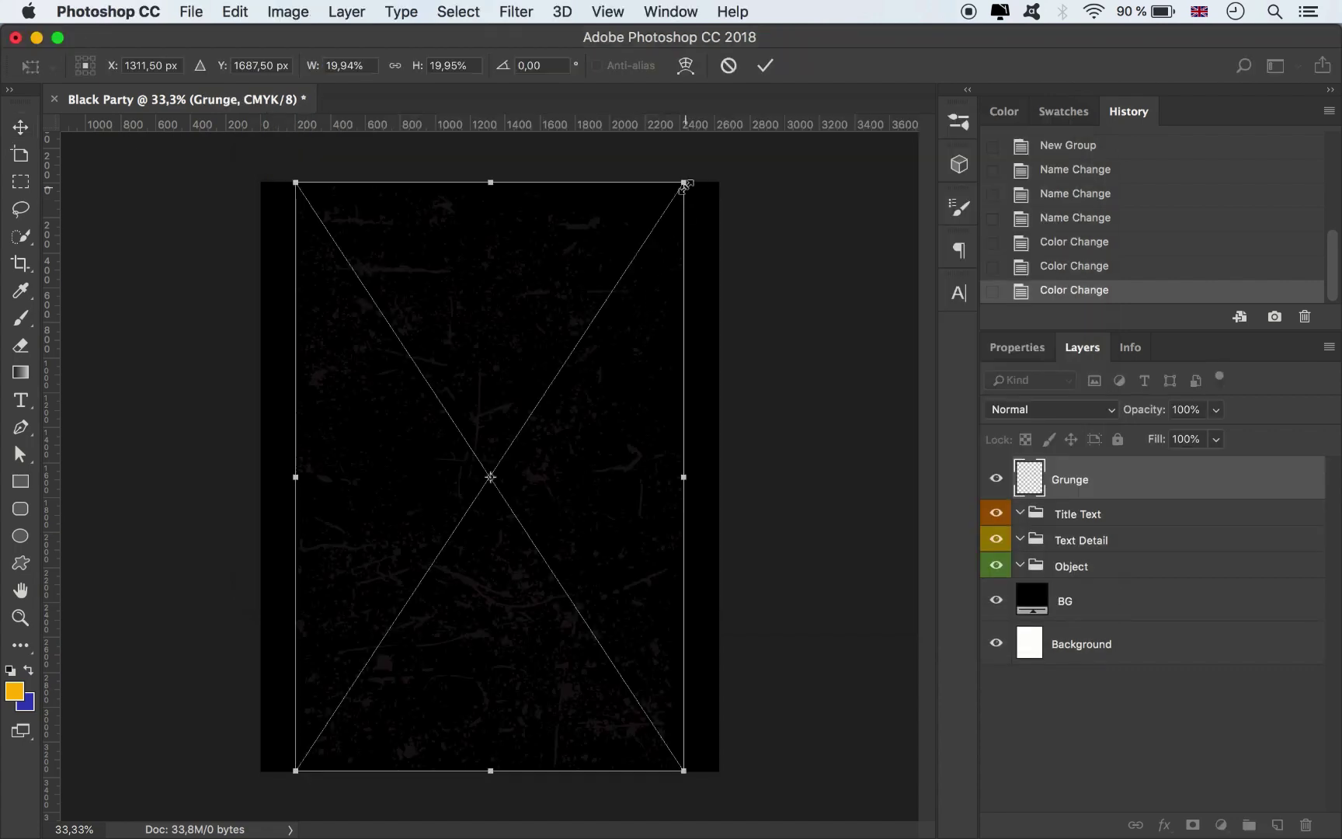
drag(690, 490, 718, 477)
drag(295, 477, 262, 488)
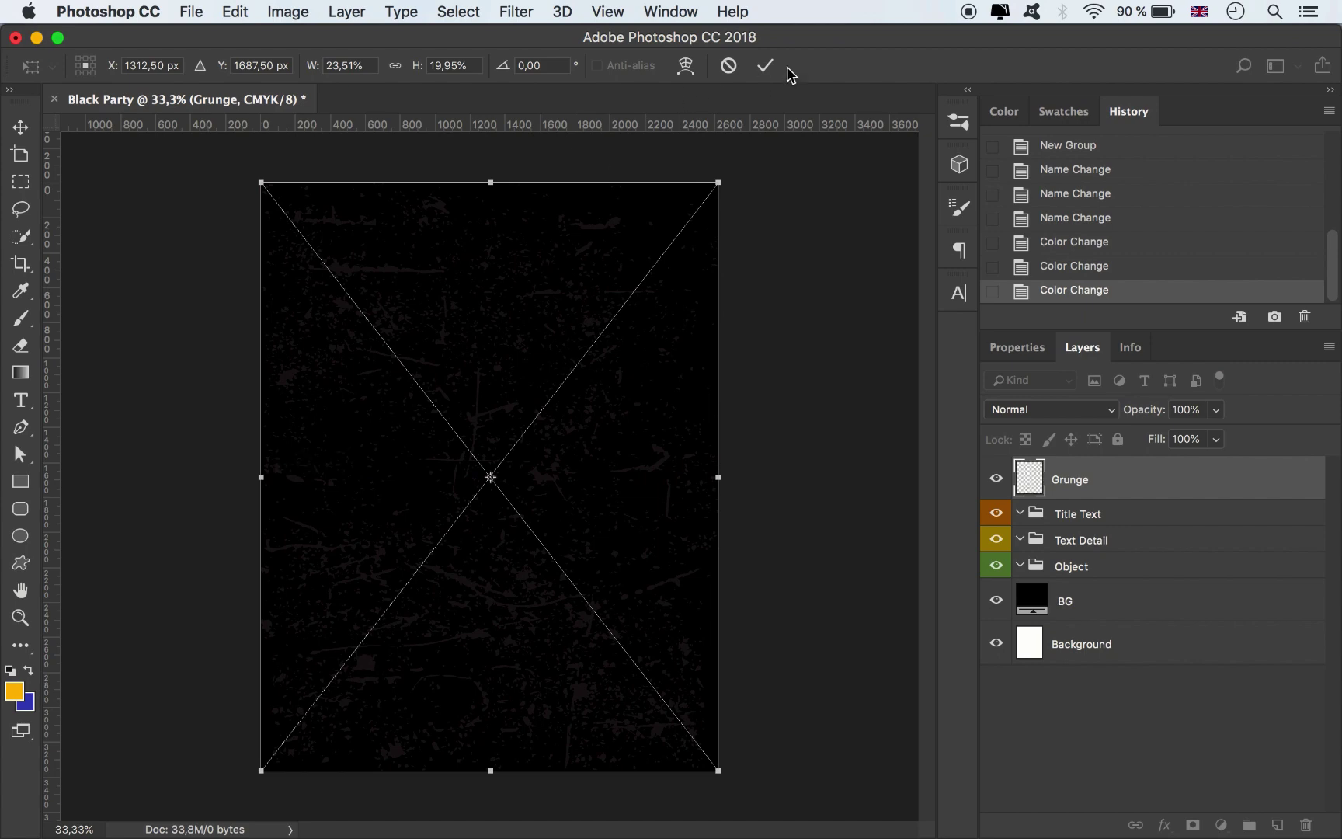
key(Return)
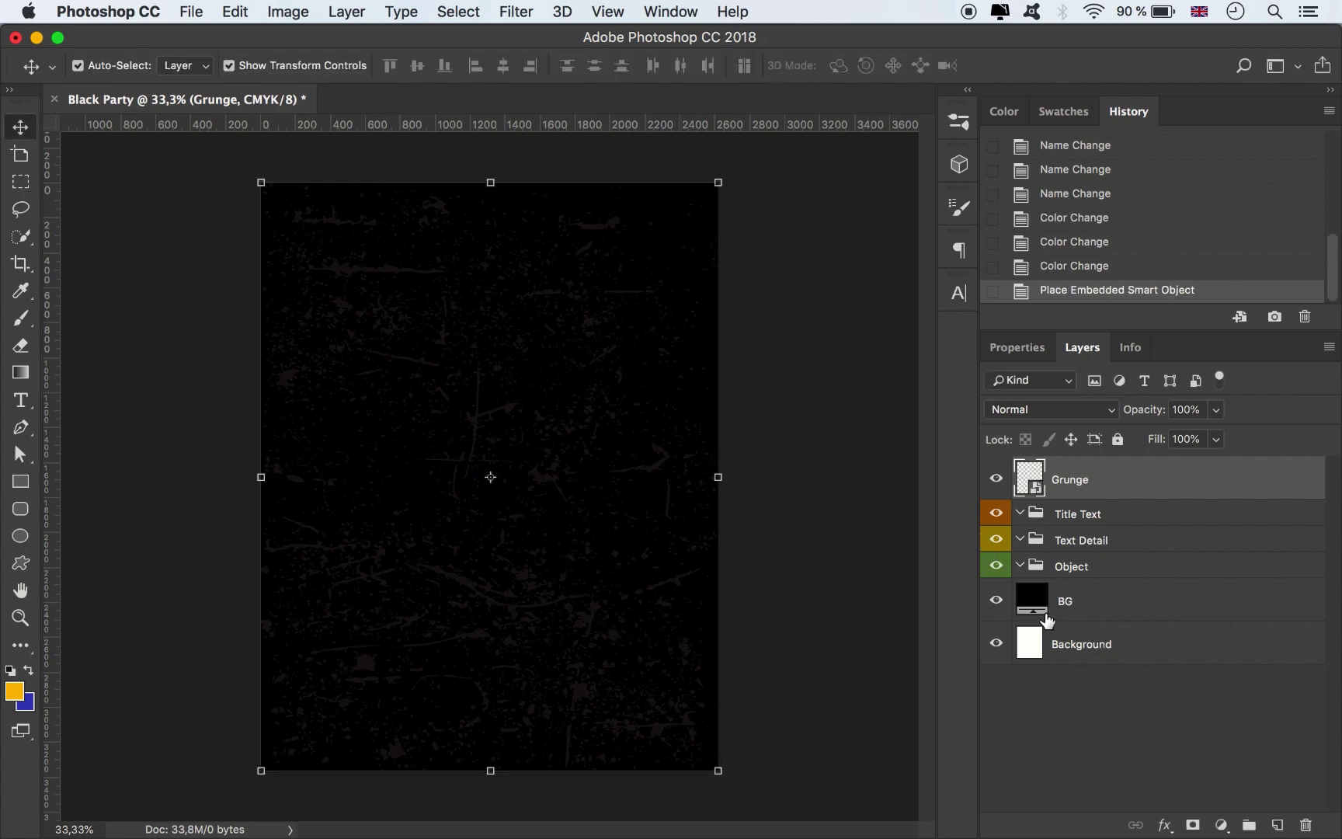
Change the BG fill layer's color from black to a neutral dark gray
click(1033, 599)
double_click(1033, 599)
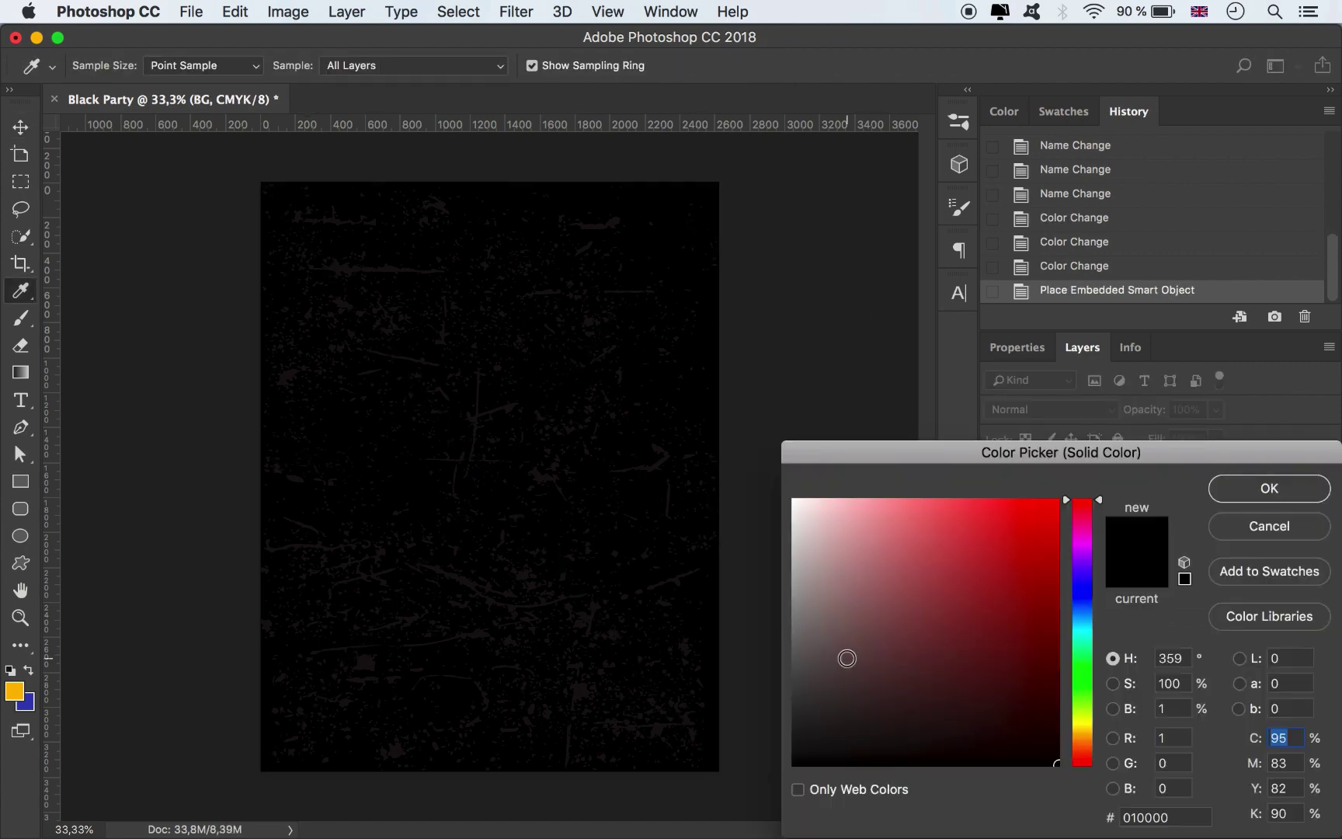
drag(823, 700, 741, 713)
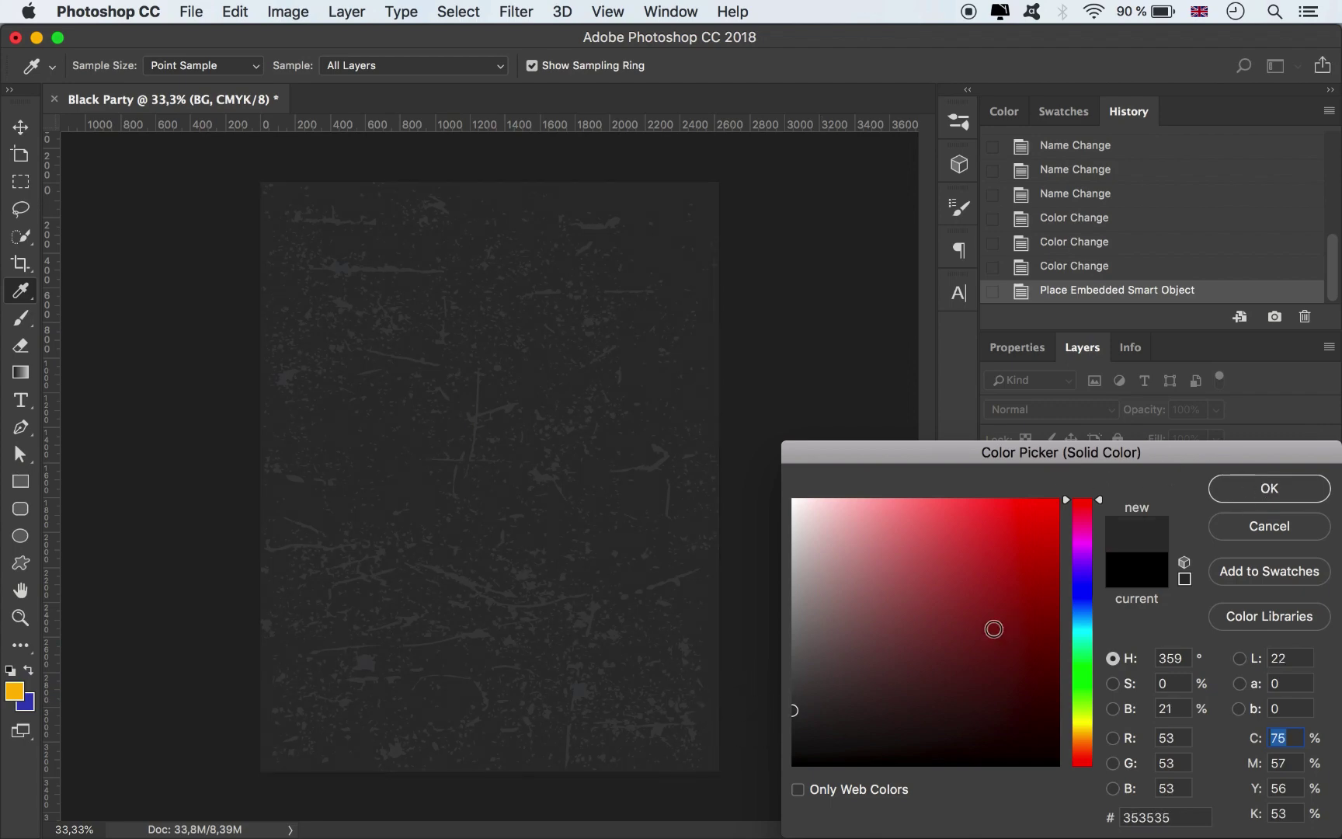
drag(797, 713, 769, 707)
click(1235, 496)
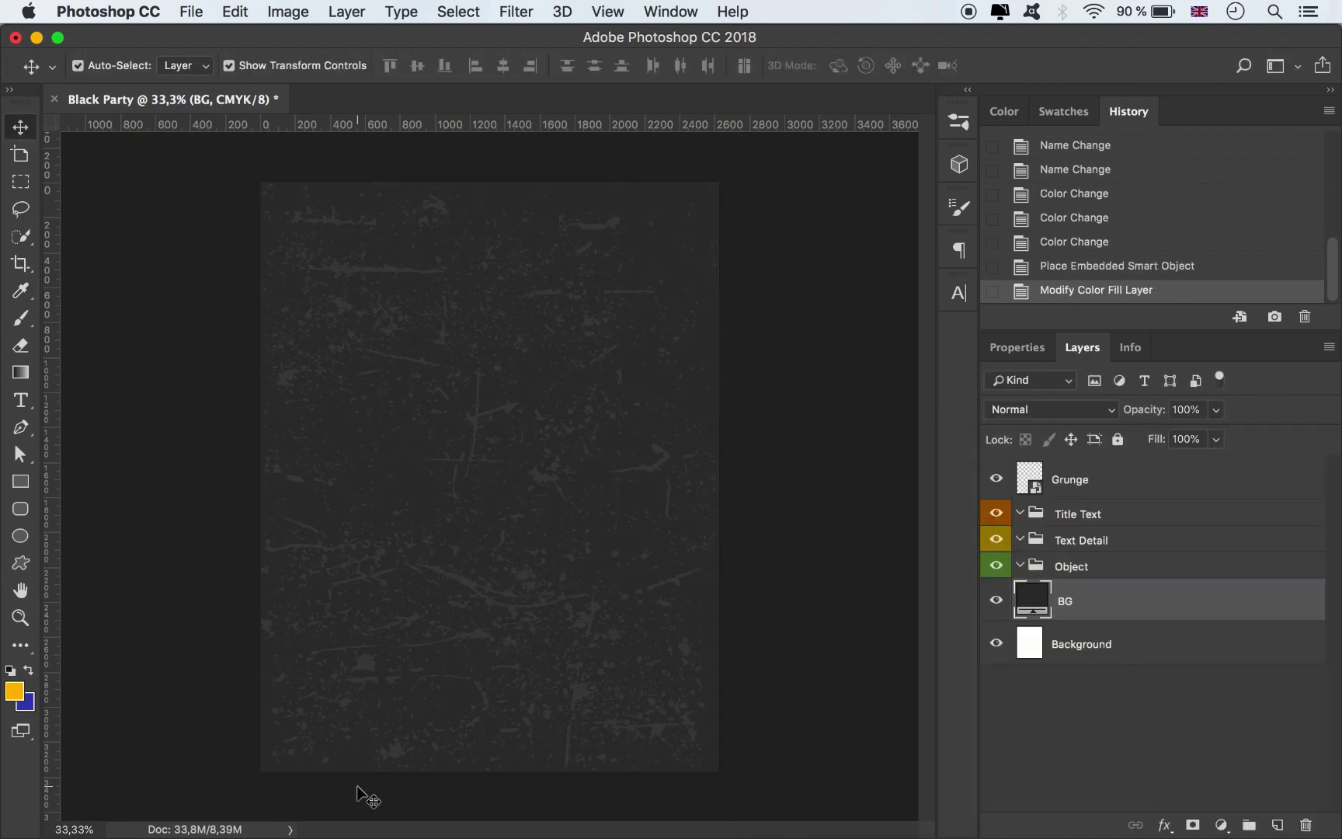
Place Texture.png directly above the BG layer and scale it proportionally to about 23.8% so it covers the whole canvas
click(229, 803)
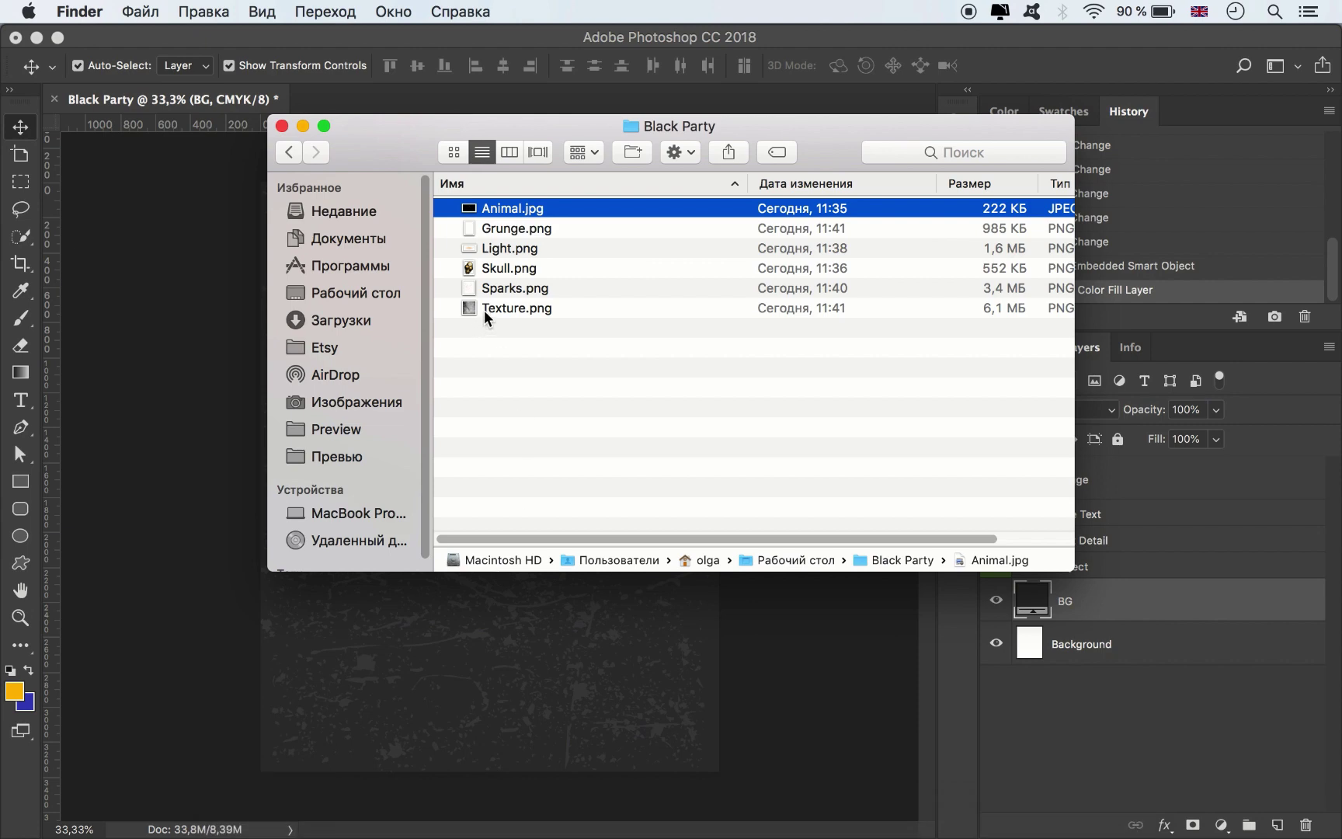
drag(483, 311, 464, 632)
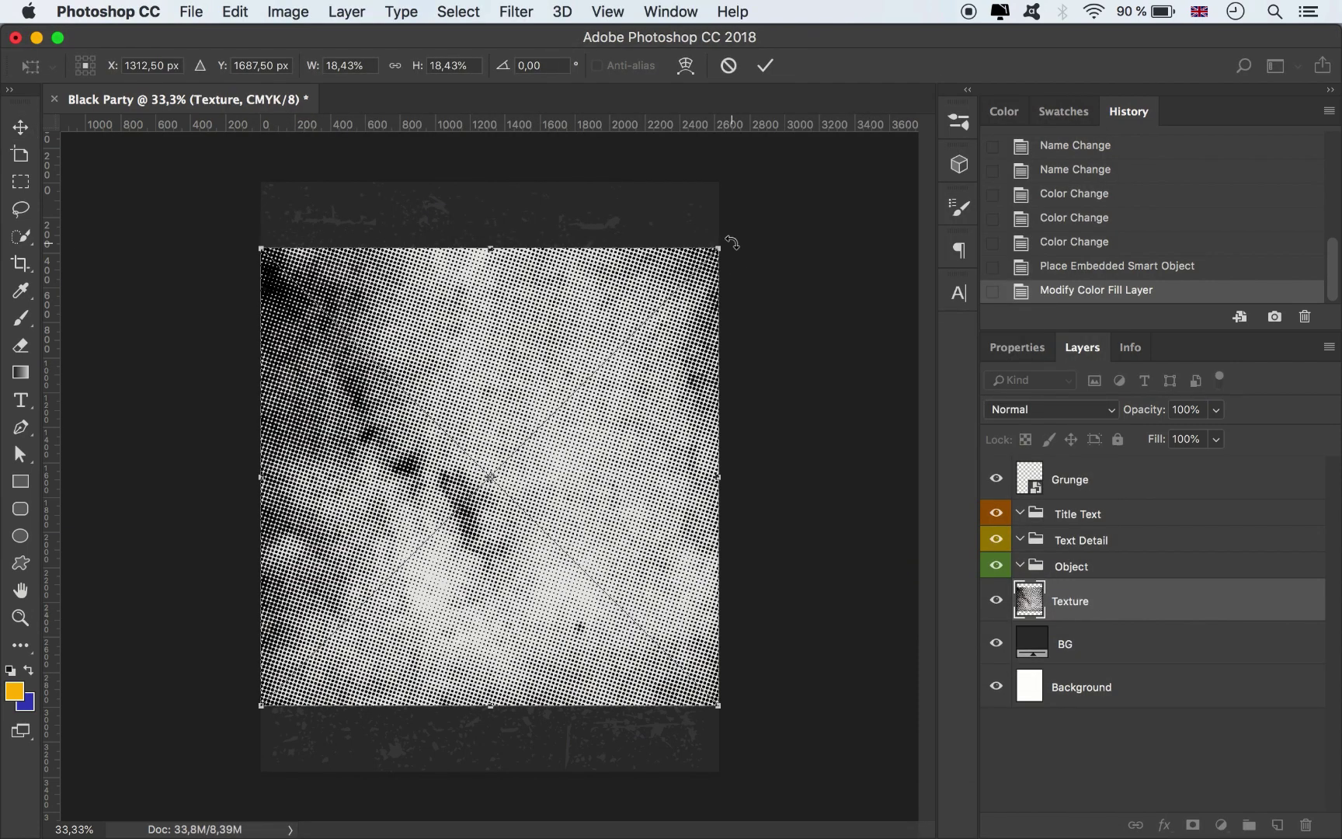
drag(728, 244, 802, 193)
drag(783, 705, 851, 773)
click(765, 65)
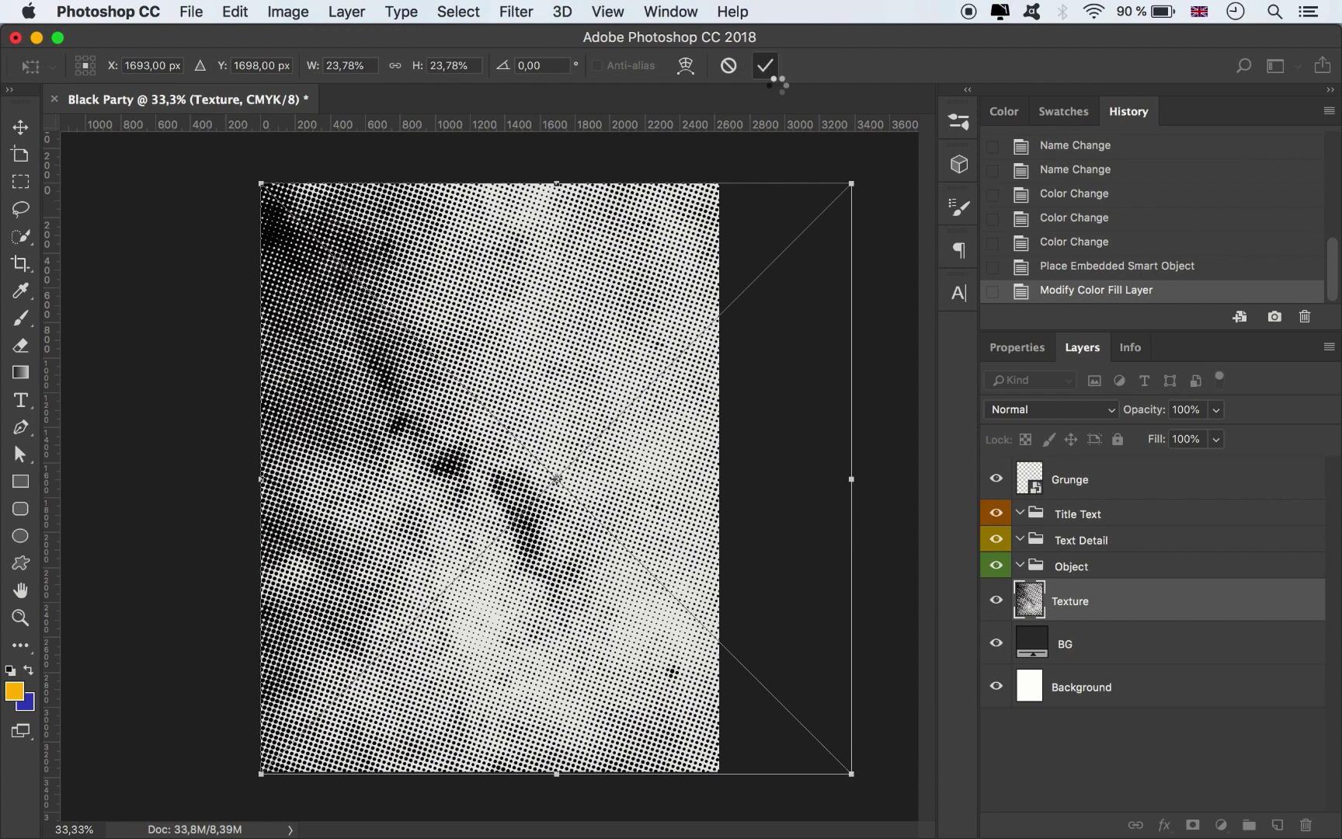
Set the Texture layer's blending mode to Multiply and nudge it slightly upward to align with the canvas
click(1056, 409)
click(1023, 468)
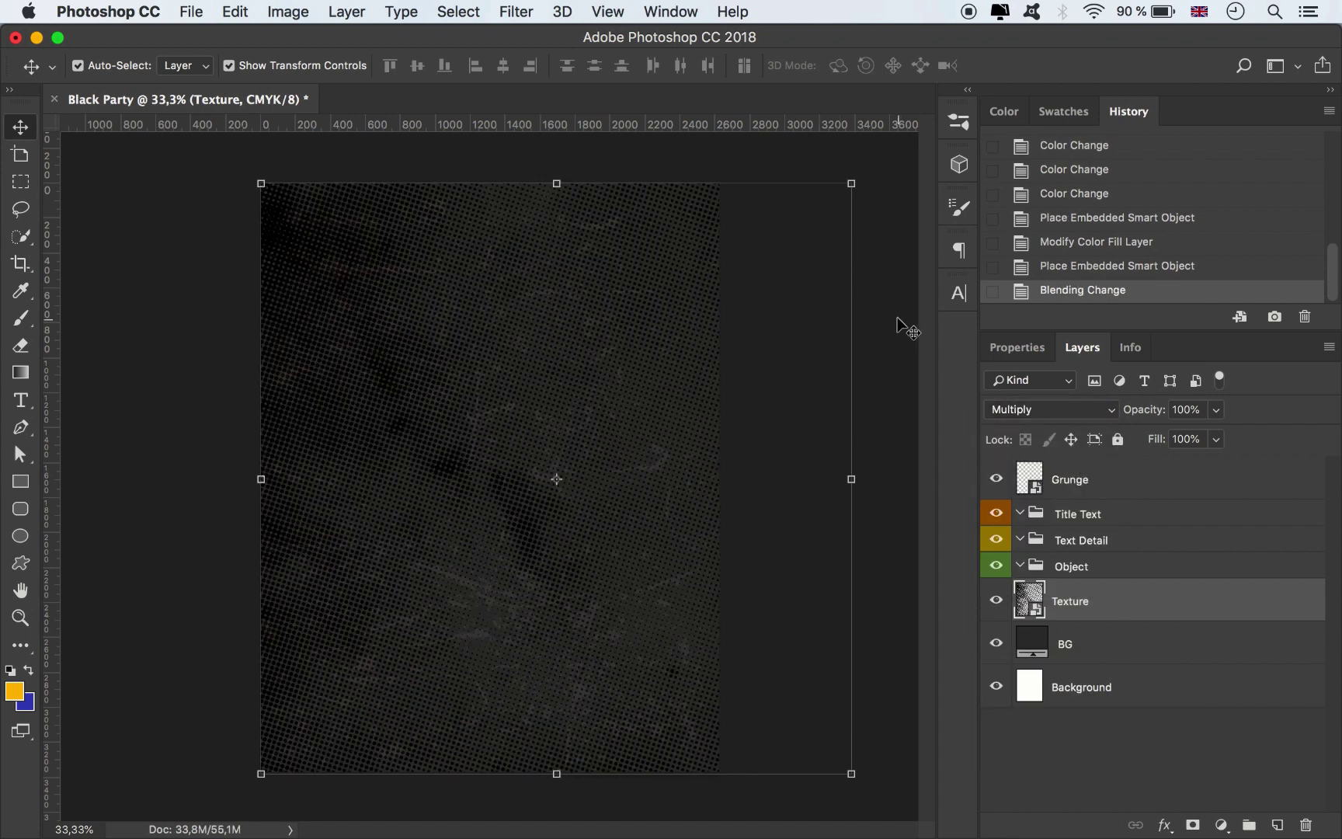
click(389, 278)
key(Up)
click(201, 419)
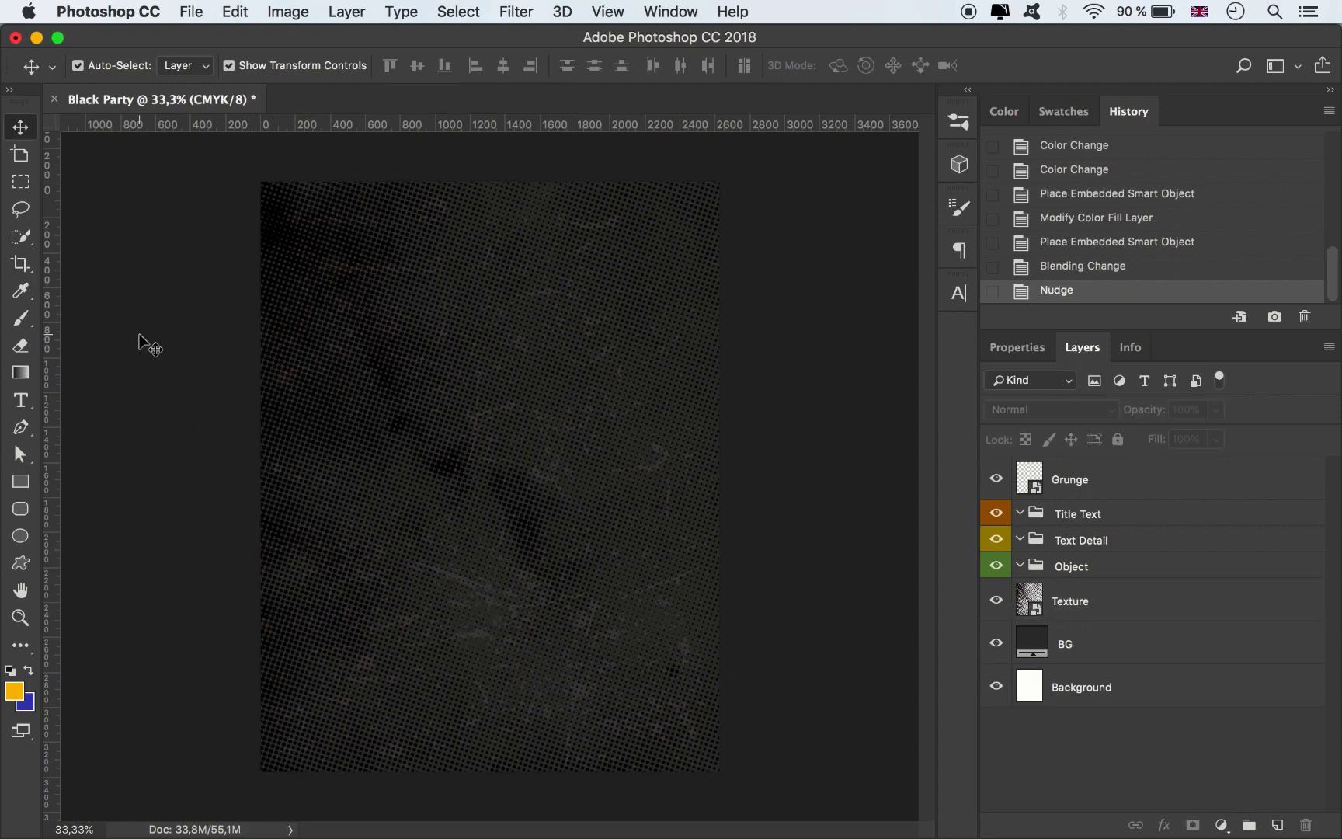
Add the point text BLACK in the lower left part of the poster and select all of its letters
click(21, 402)
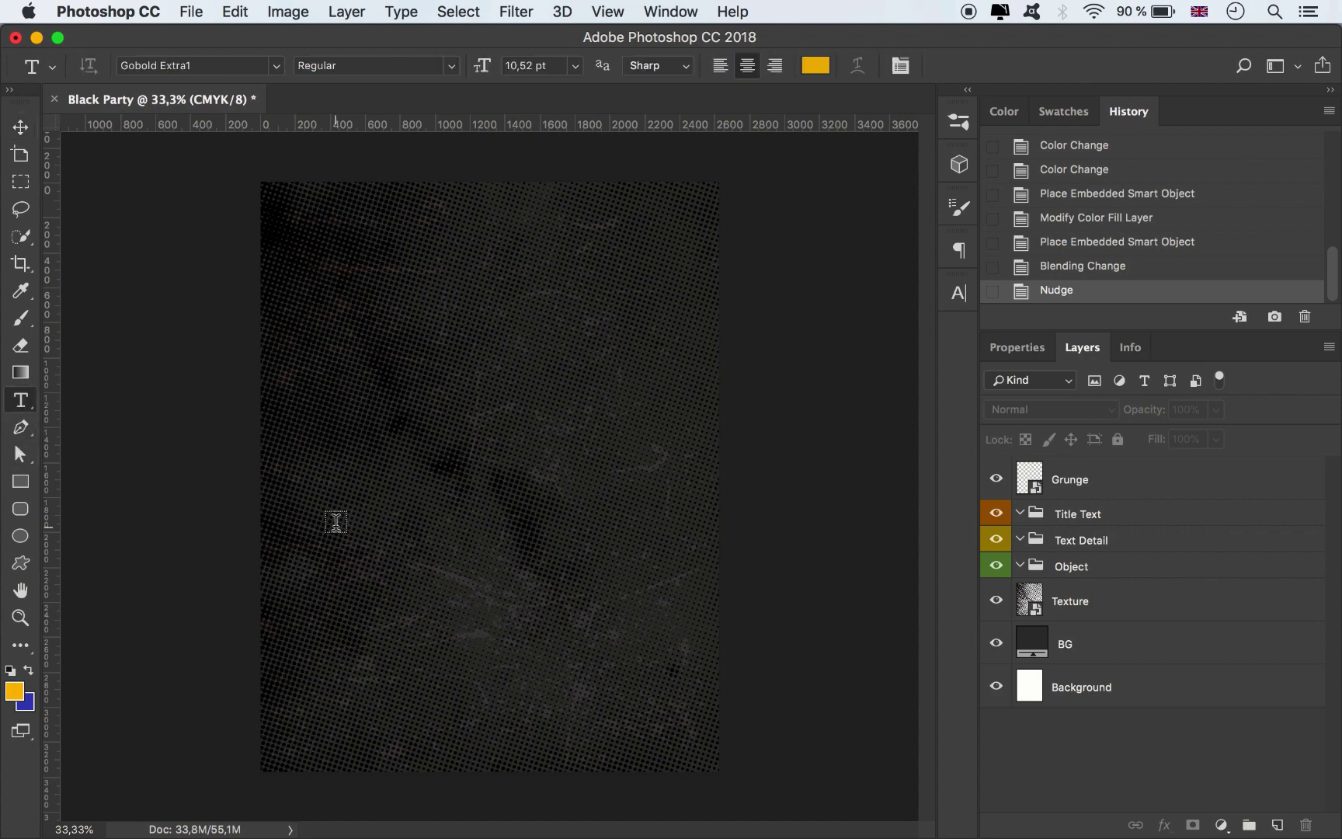
click(347, 553)
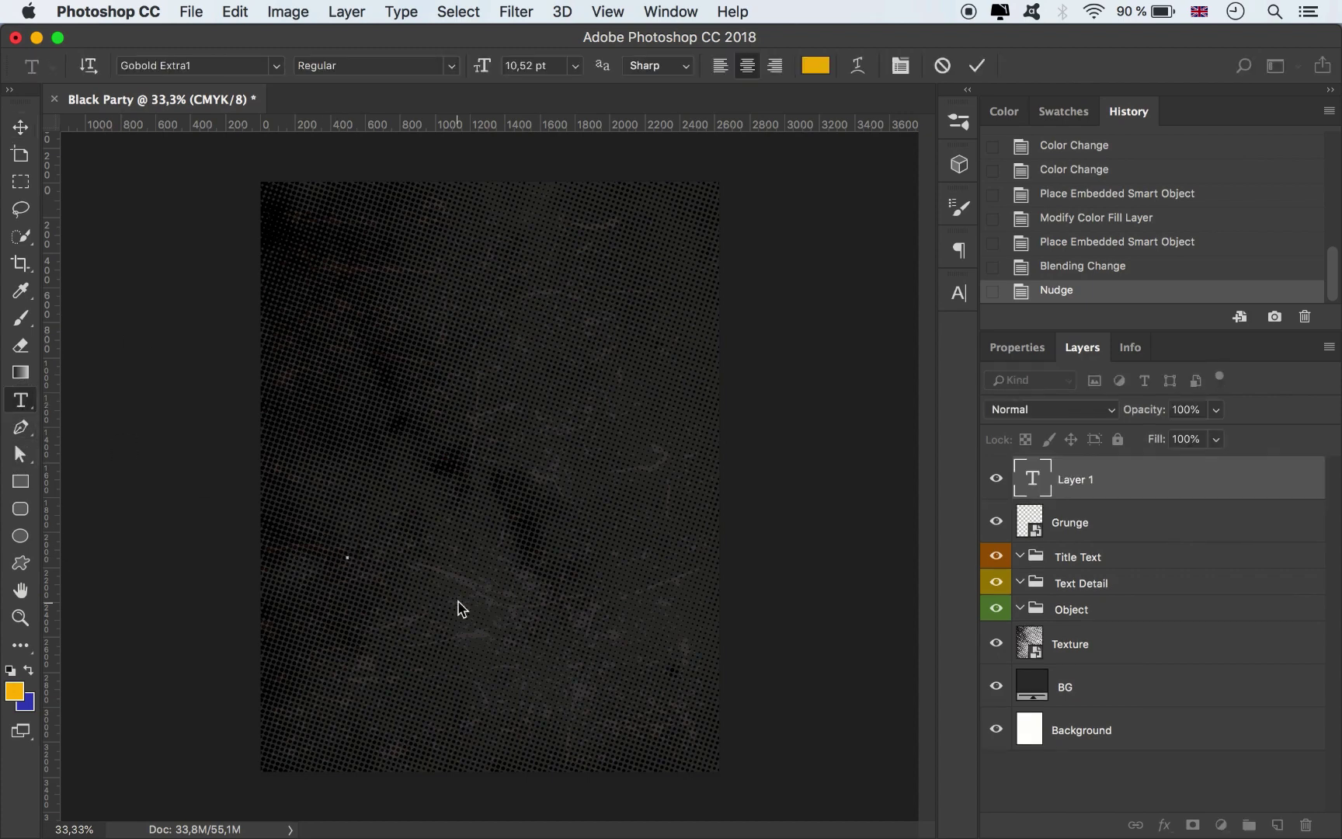
key(super+a)
Set the BLACK text to 72 pt in the Bugfast font
click(960, 292)
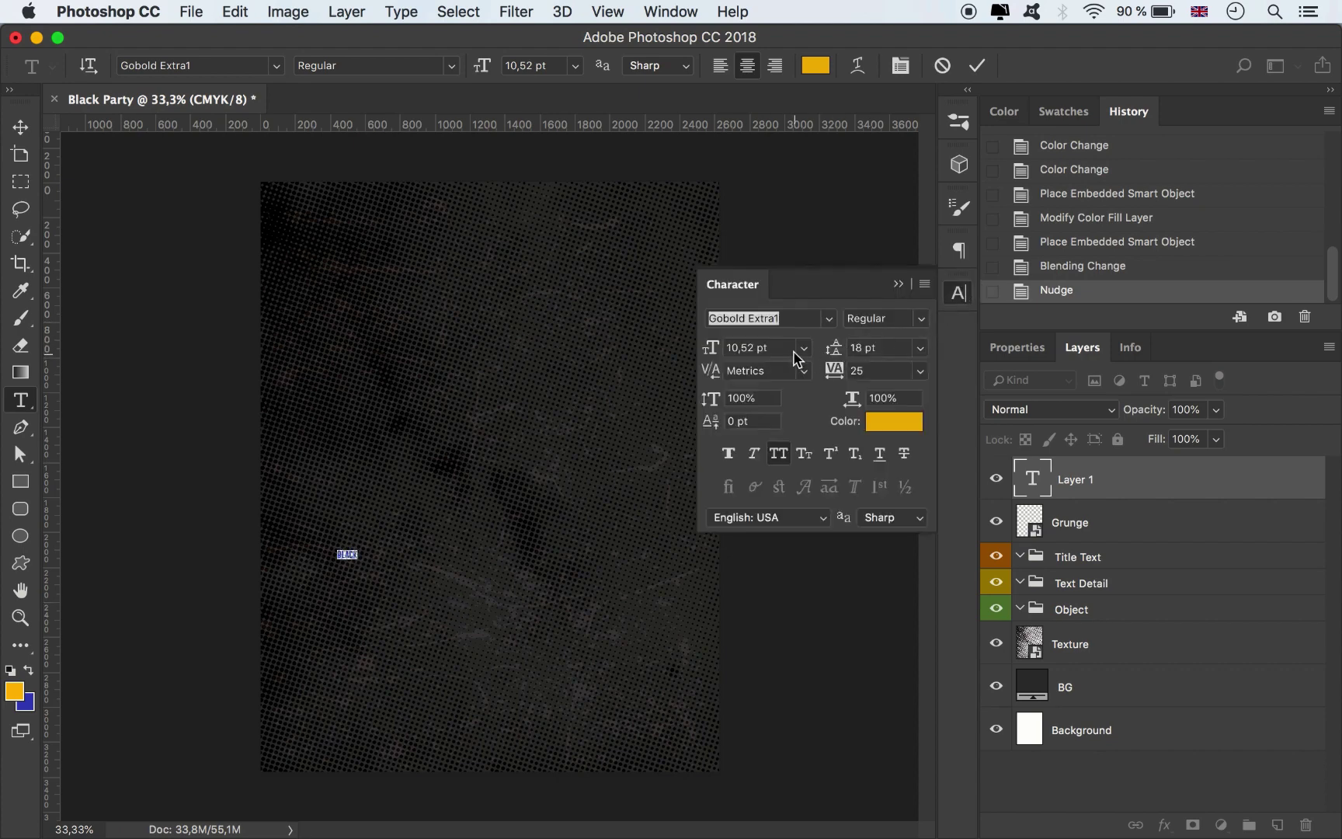
click(803, 347)
click(765, 612)
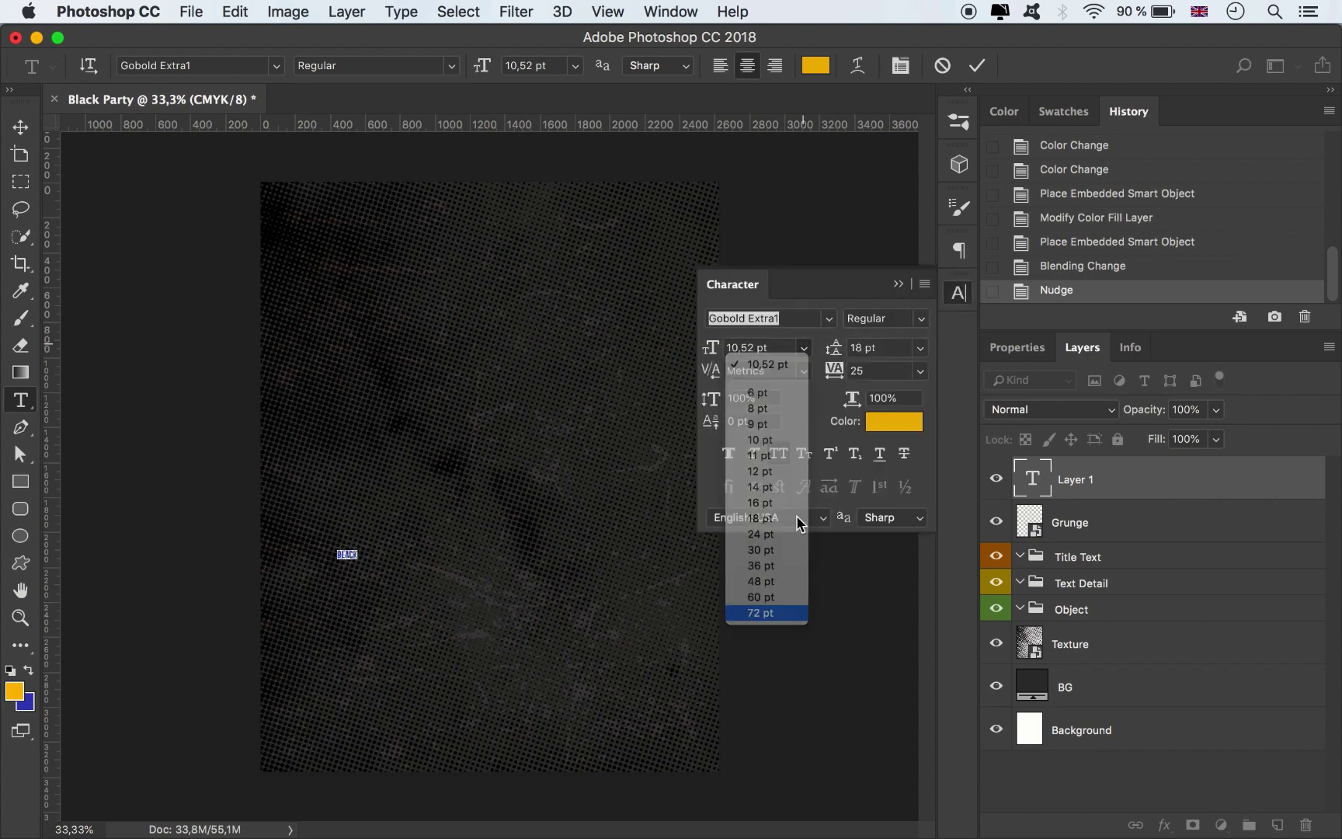
click(831, 320)
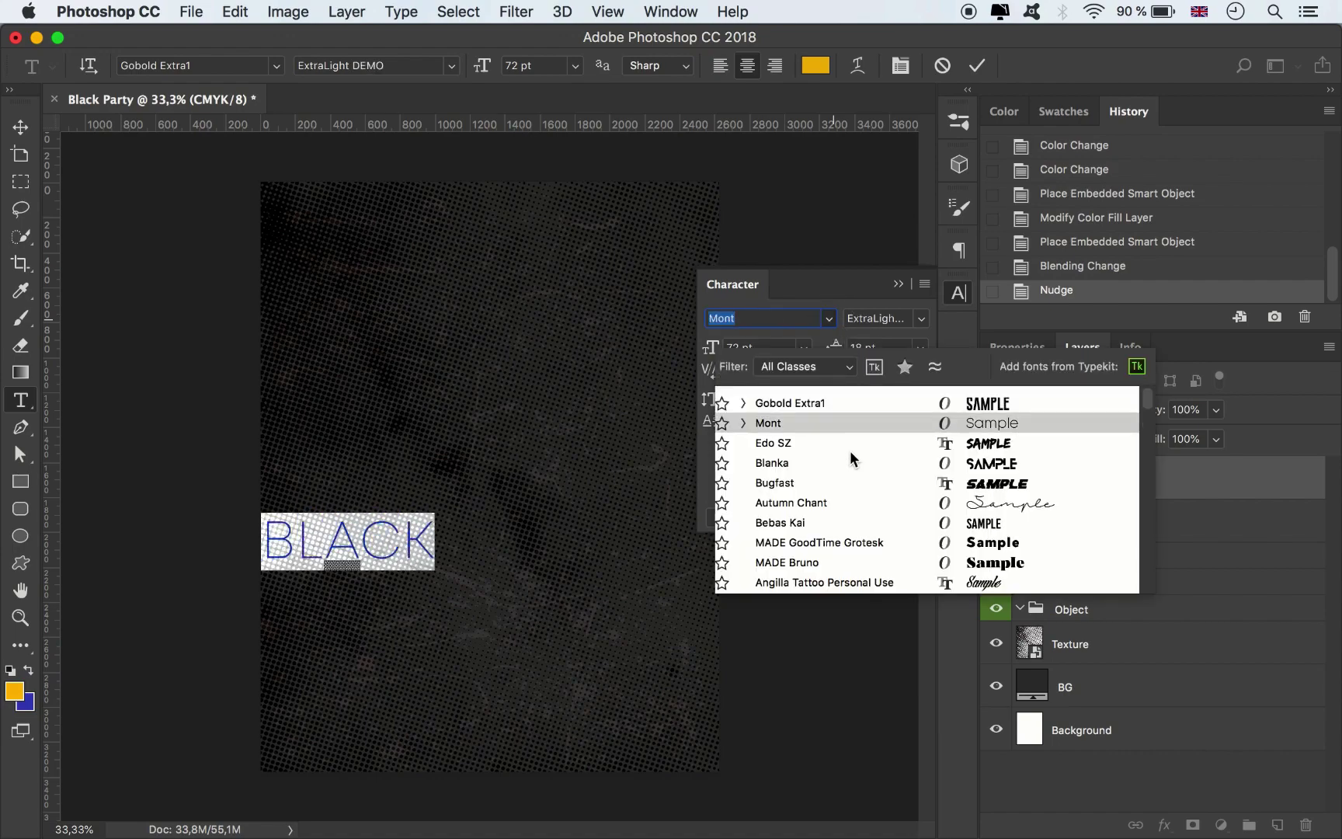
click(798, 482)
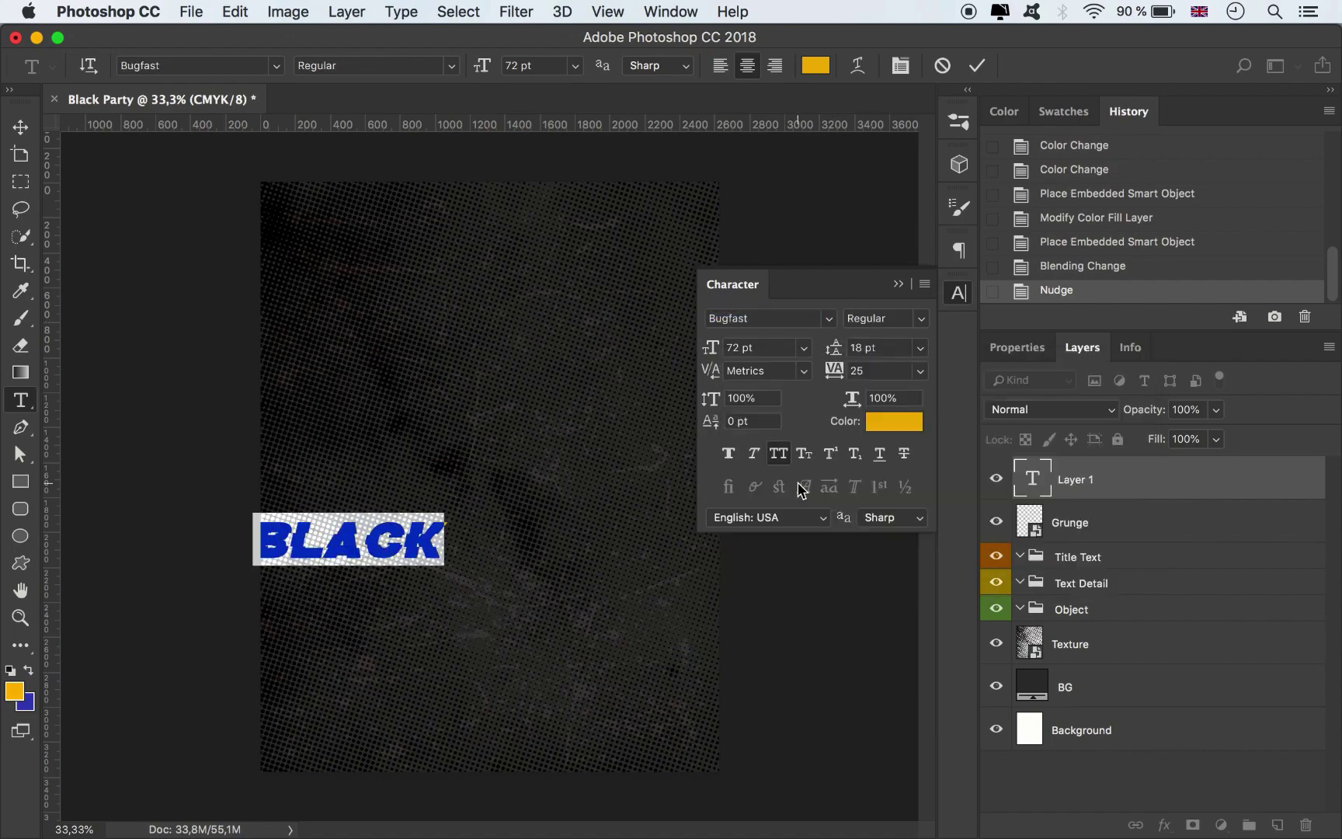
Scale the BLACK text proportionally to about 218.8%, centre it across the poster's width and nudge it slightly down
key(super)
key(super+Return)
drag(447, 557, 587, 546)
click(899, 285)
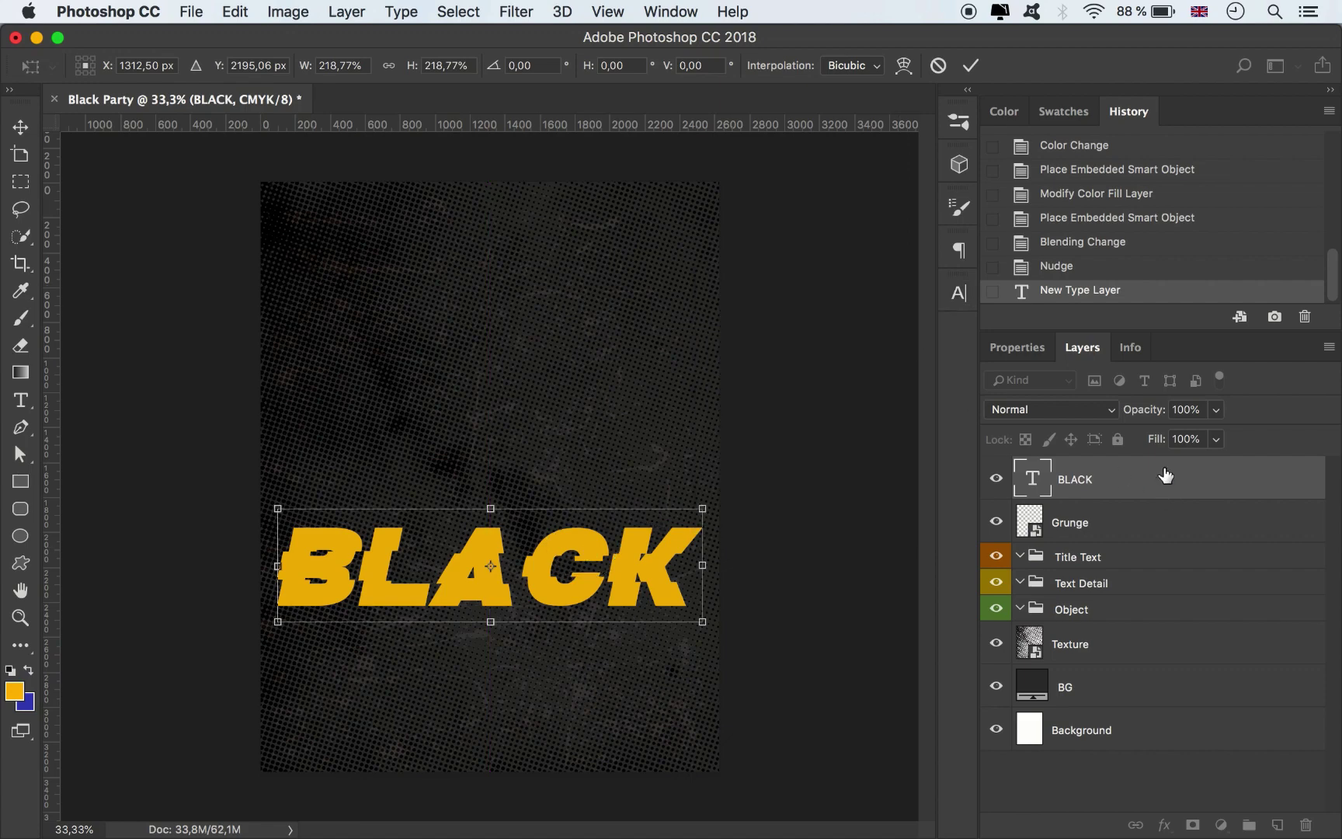
key(Return)
key(Down)
key(Down)
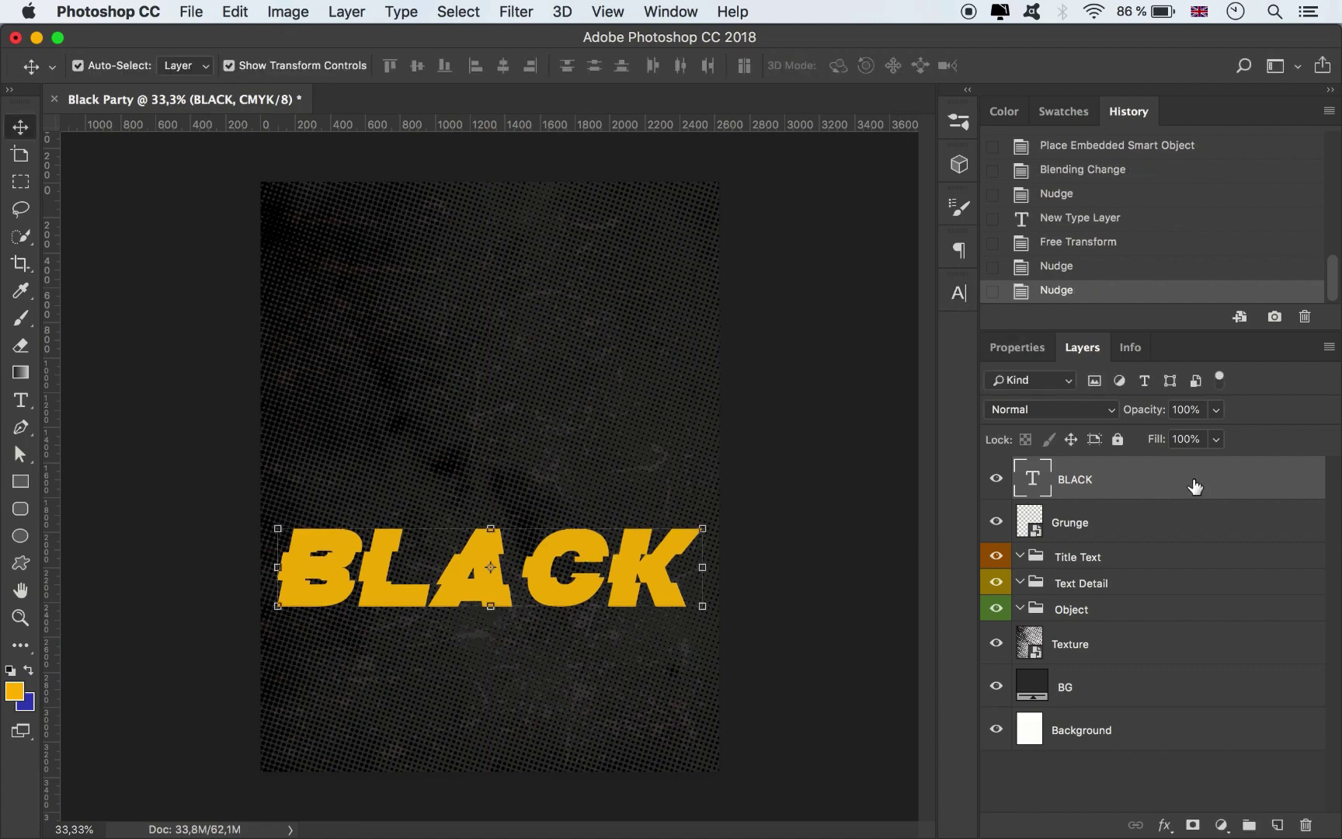
Change the BLACK text's colour to white
click(958, 294)
click(893, 422)
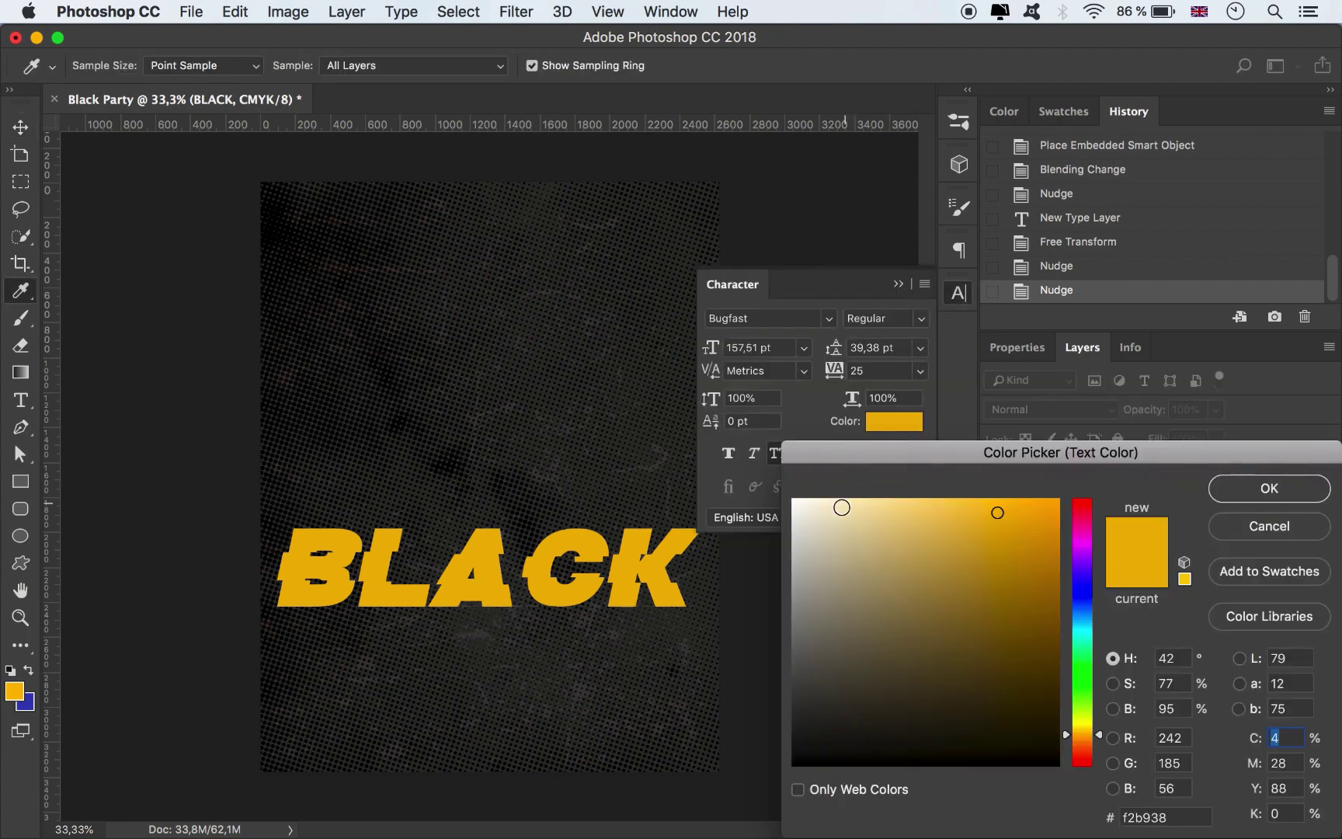
click(638, 395)
click(1237, 495)
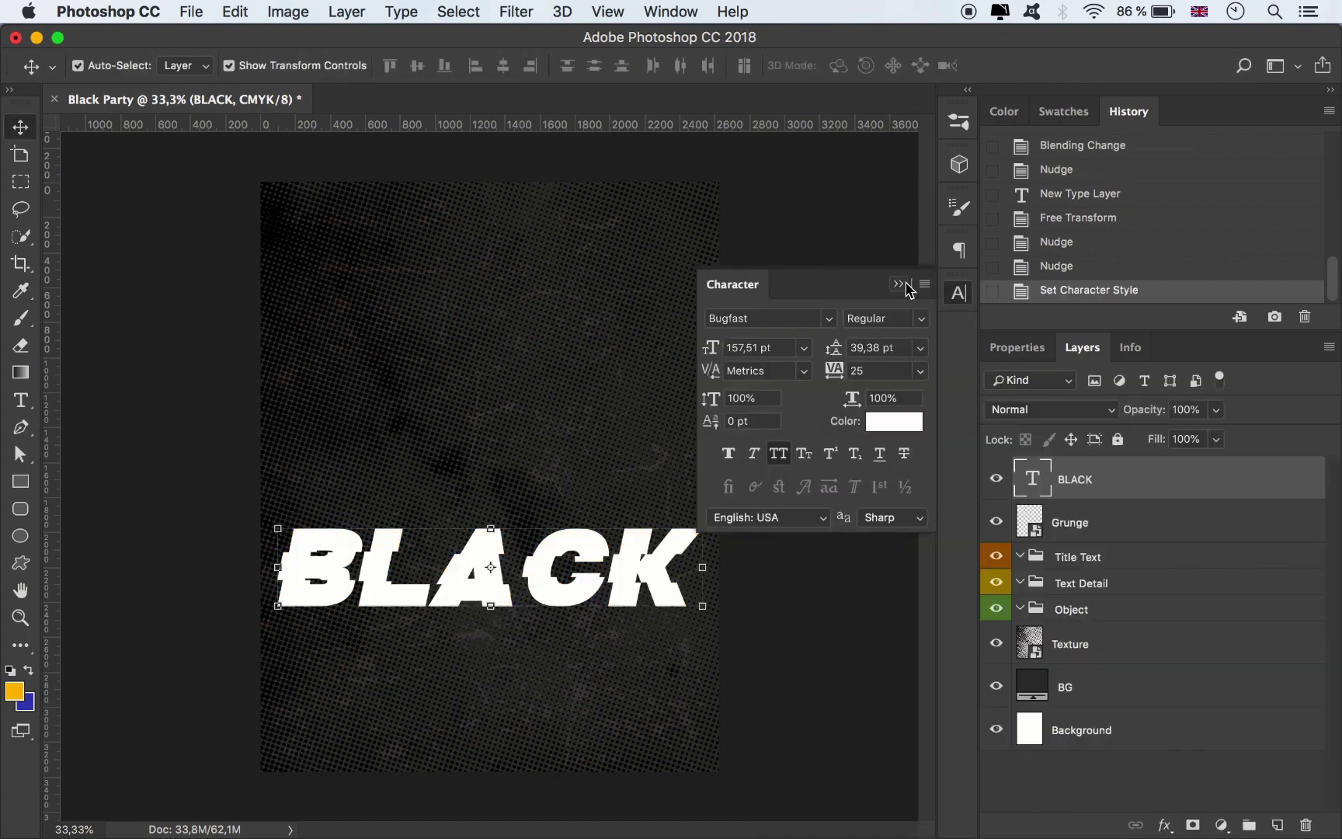
click(900, 284)
Give the BLACK layer an Emboss-style Bevel & Emboss effect with a depth of about 674% and Contour enabled
double_click(1194, 472)
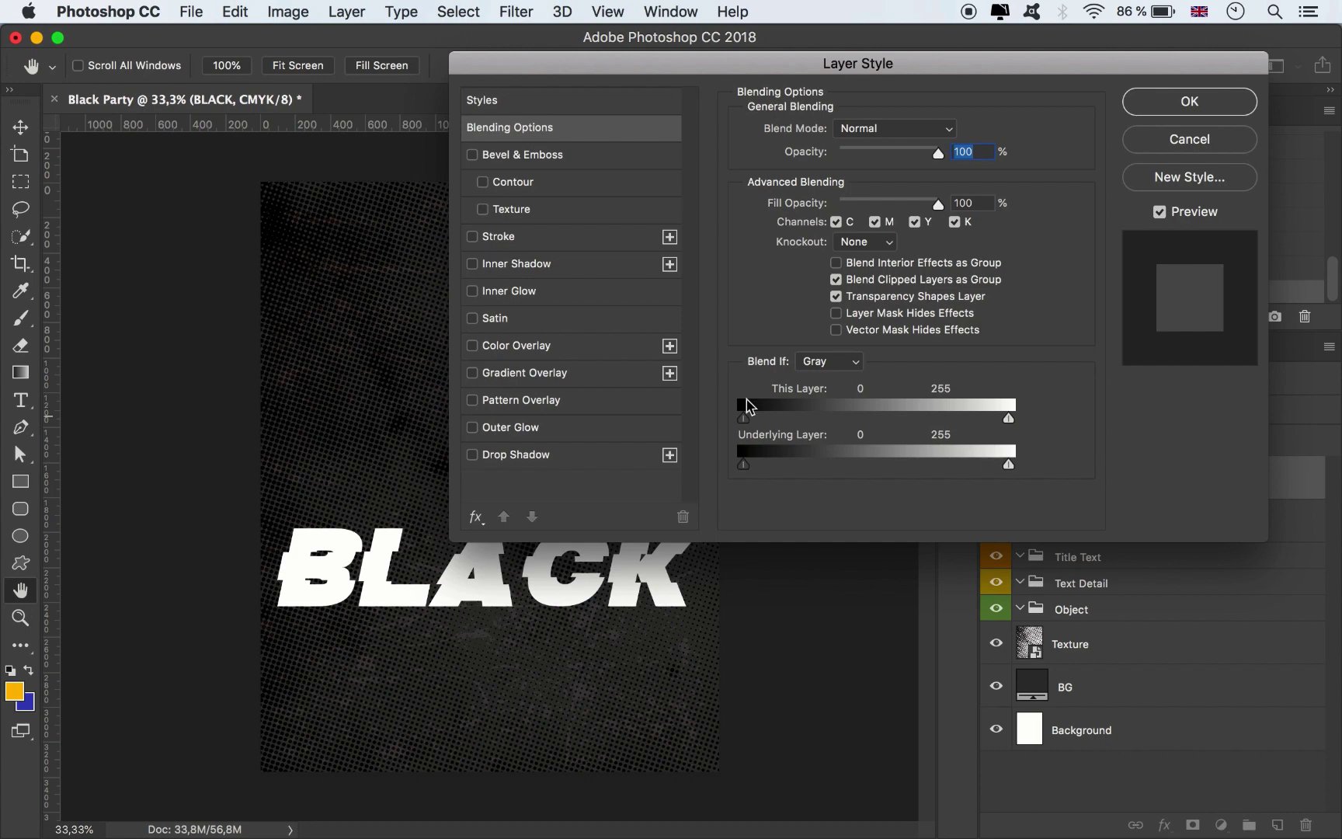
click(588, 162)
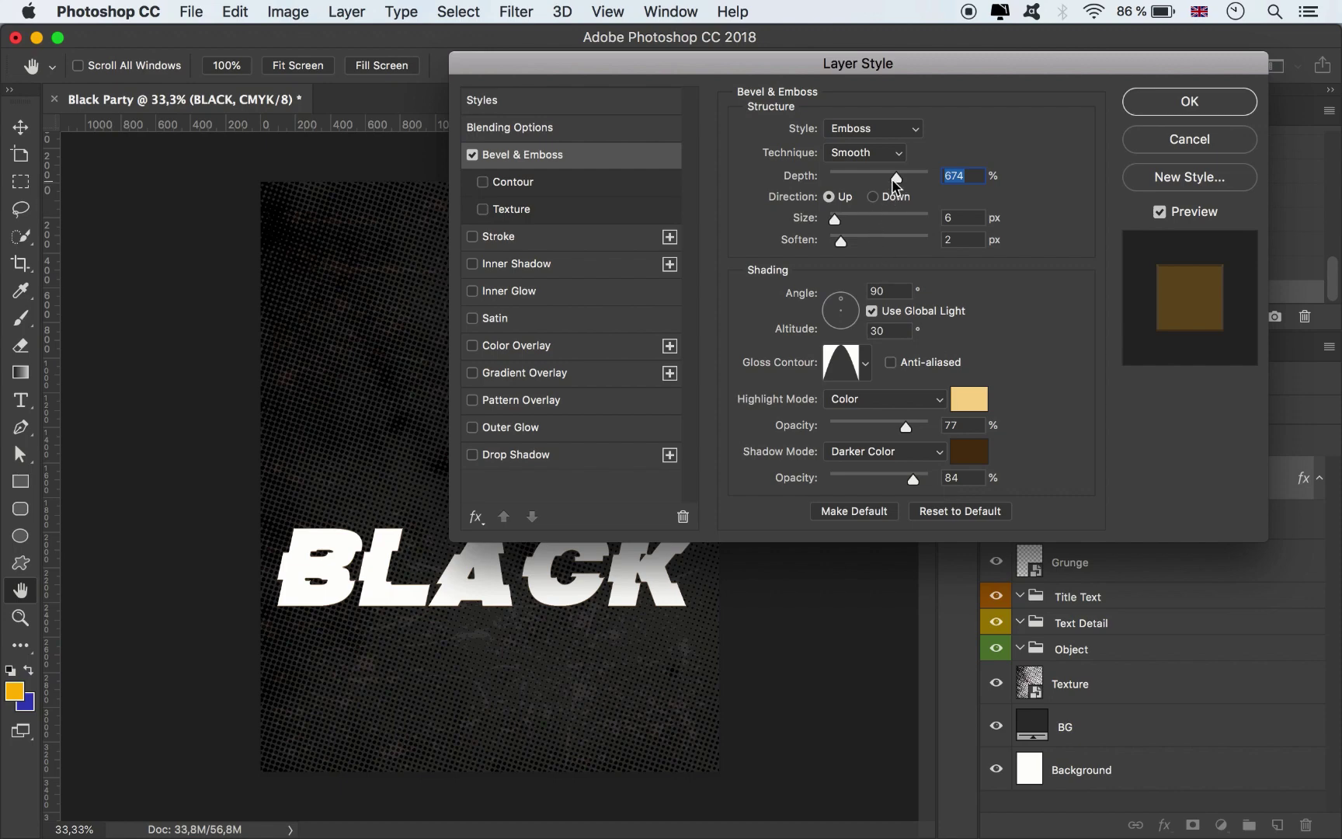
drag(898, 184, 897, 183)
click(555, 183)
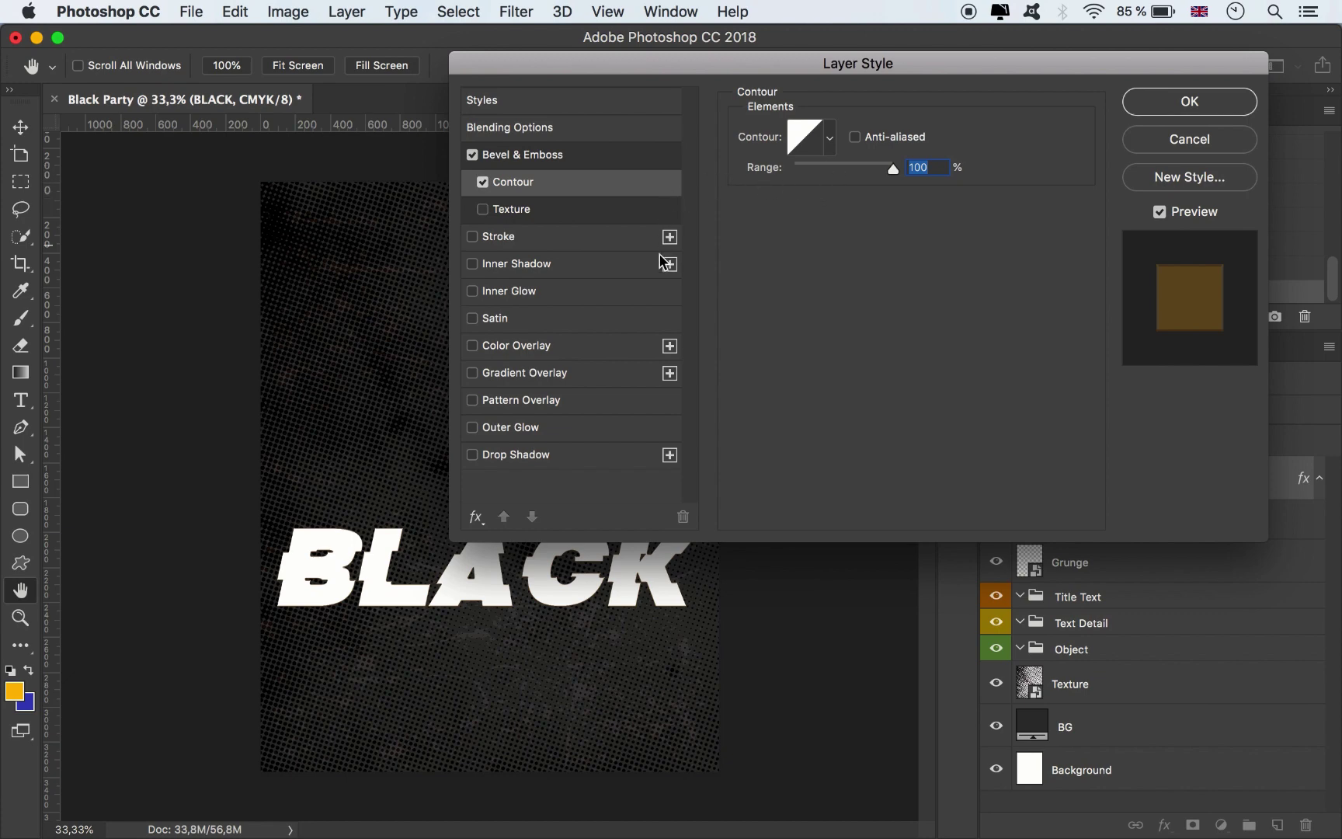
Add a gold Gradient Overlay and a 2 px dark brown outside Stroke to the BLACK text
click(527, 373)
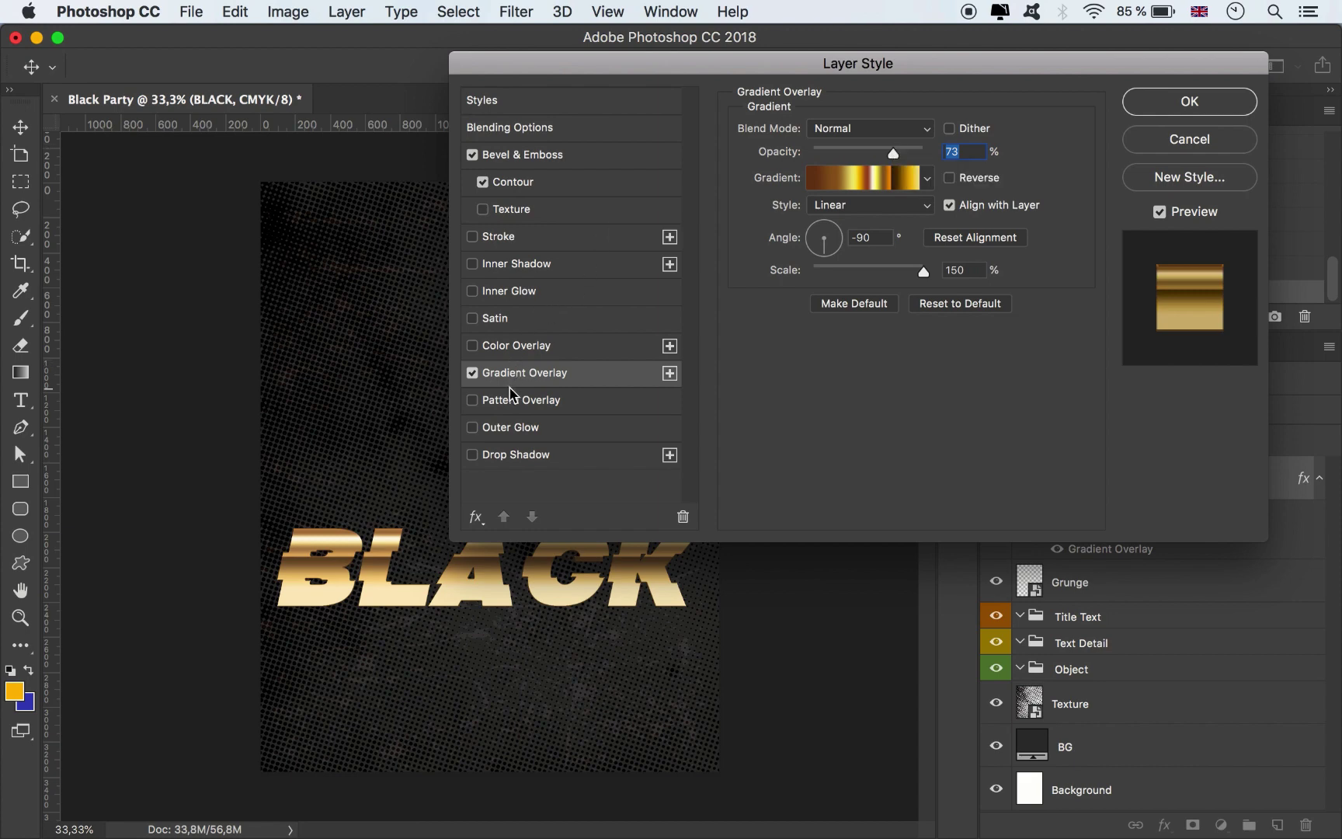
click(536, 237)
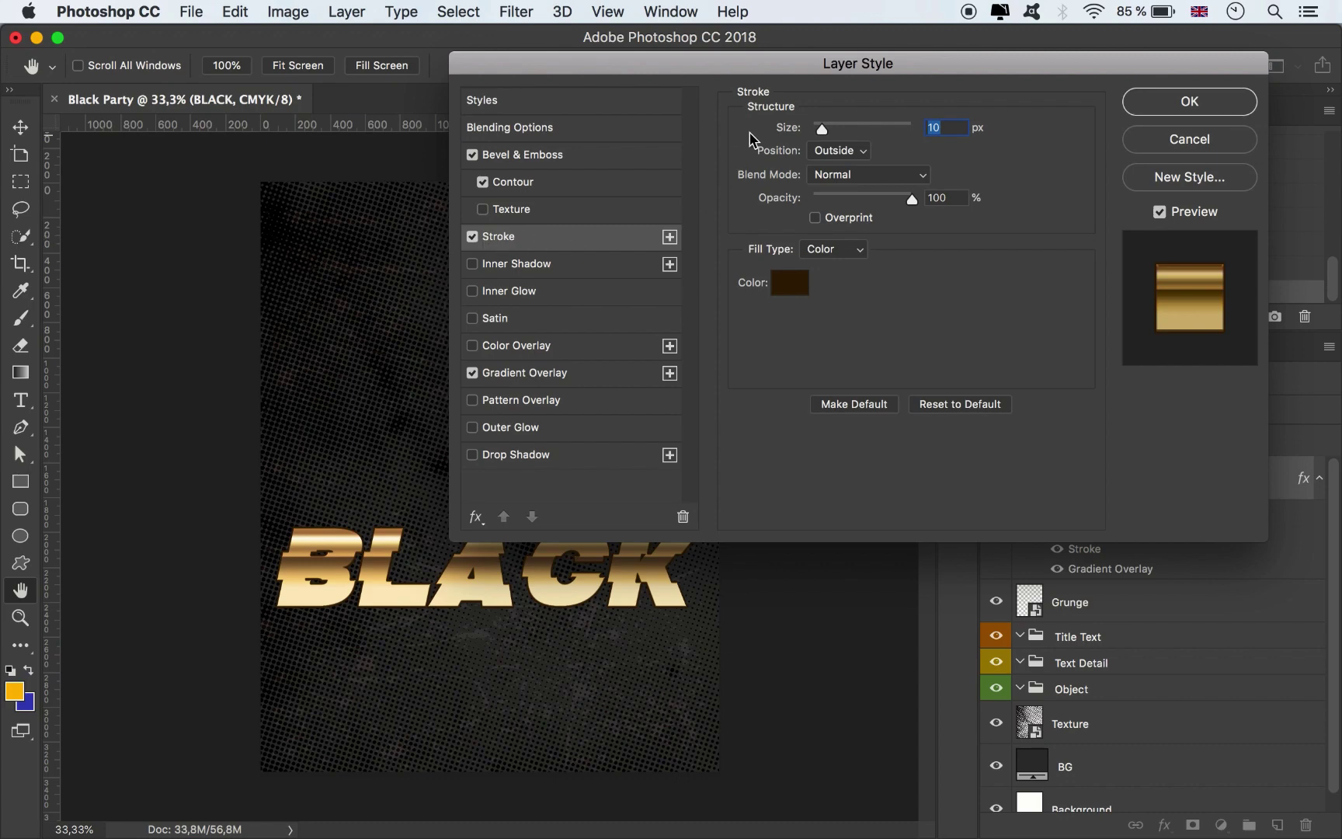
drag(829, 135, 828, 134)
drag(821, 132, 812, 132)
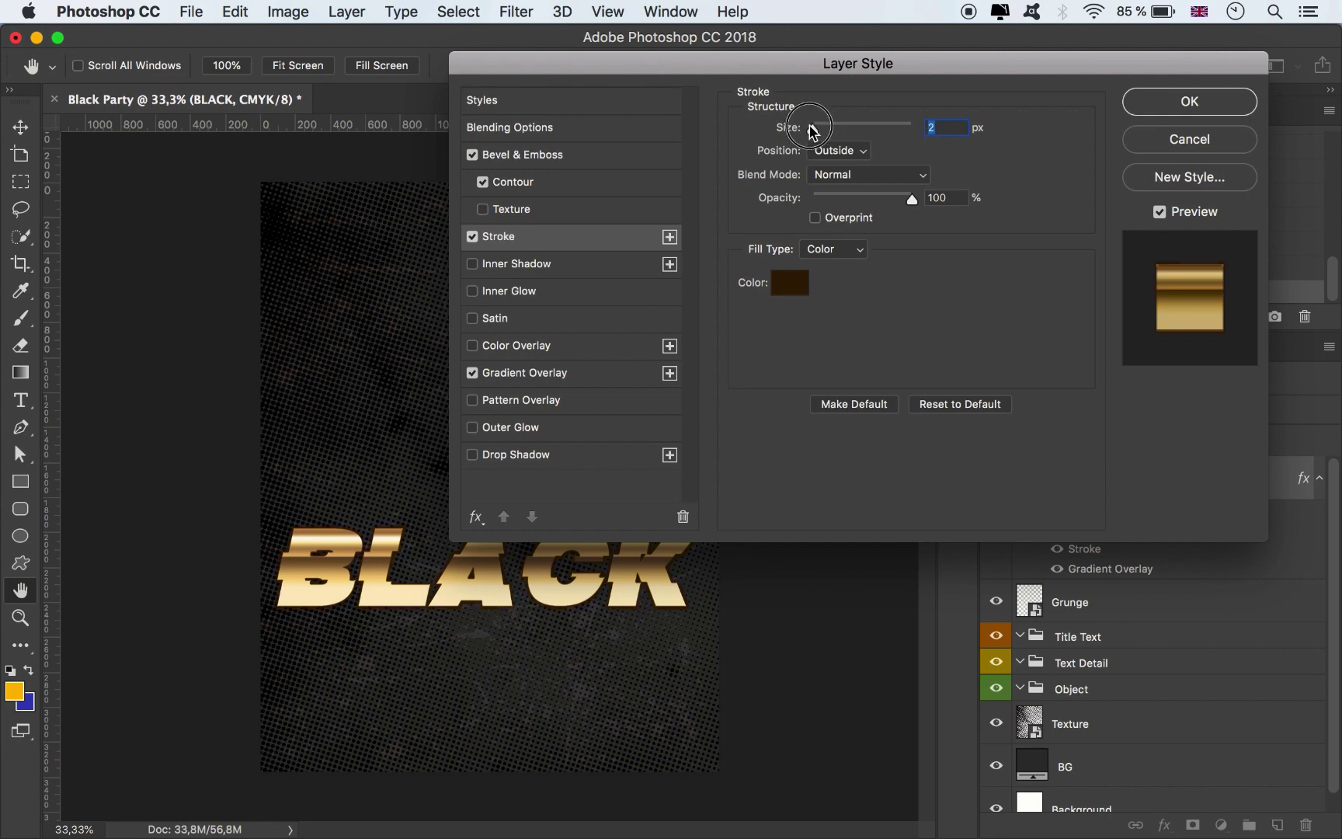
Add an Inner Glow in Linear Light mode to the BLACK text with 67% opacity and the beige colour f1eadf
click(538, 292)
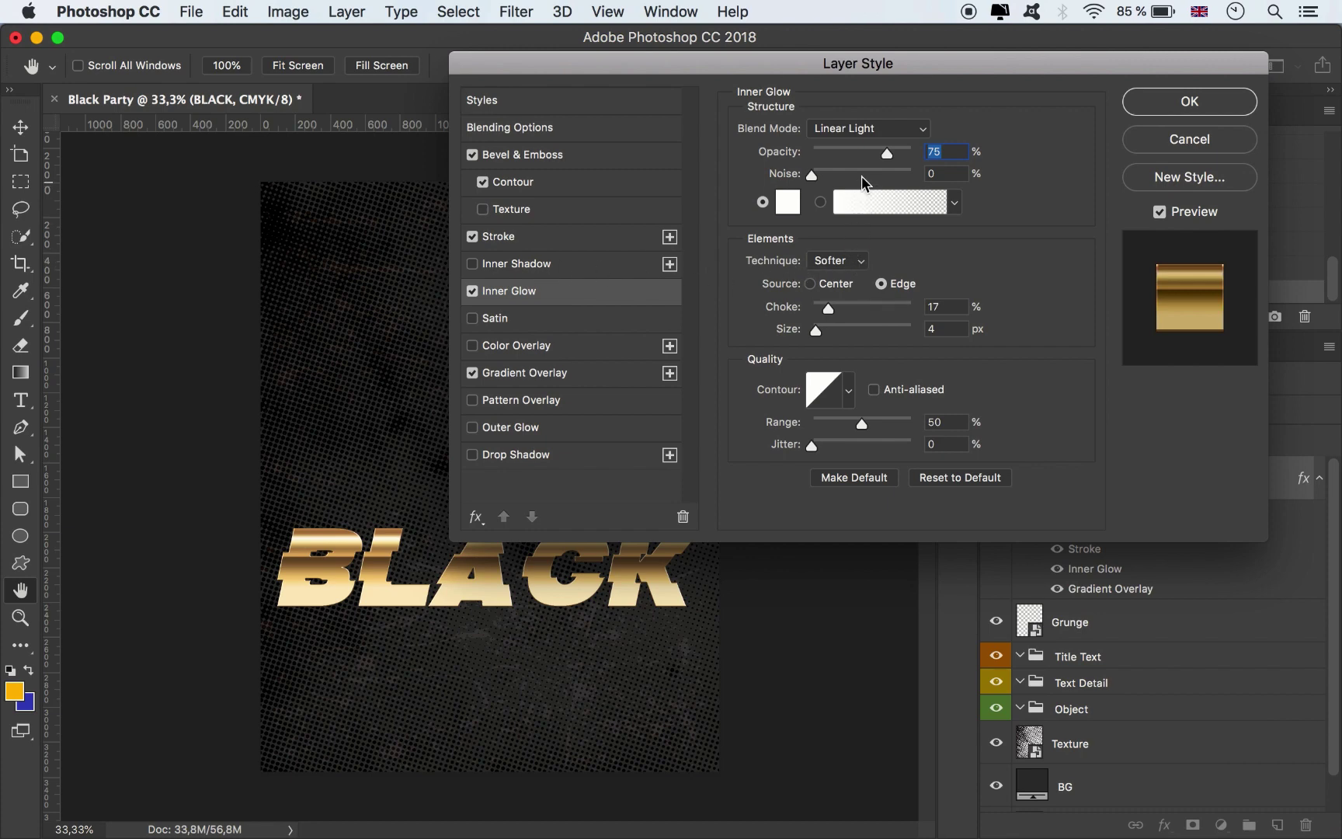
drag(887, 152, 880, 155)
click(880, 154)
click(794, 202)
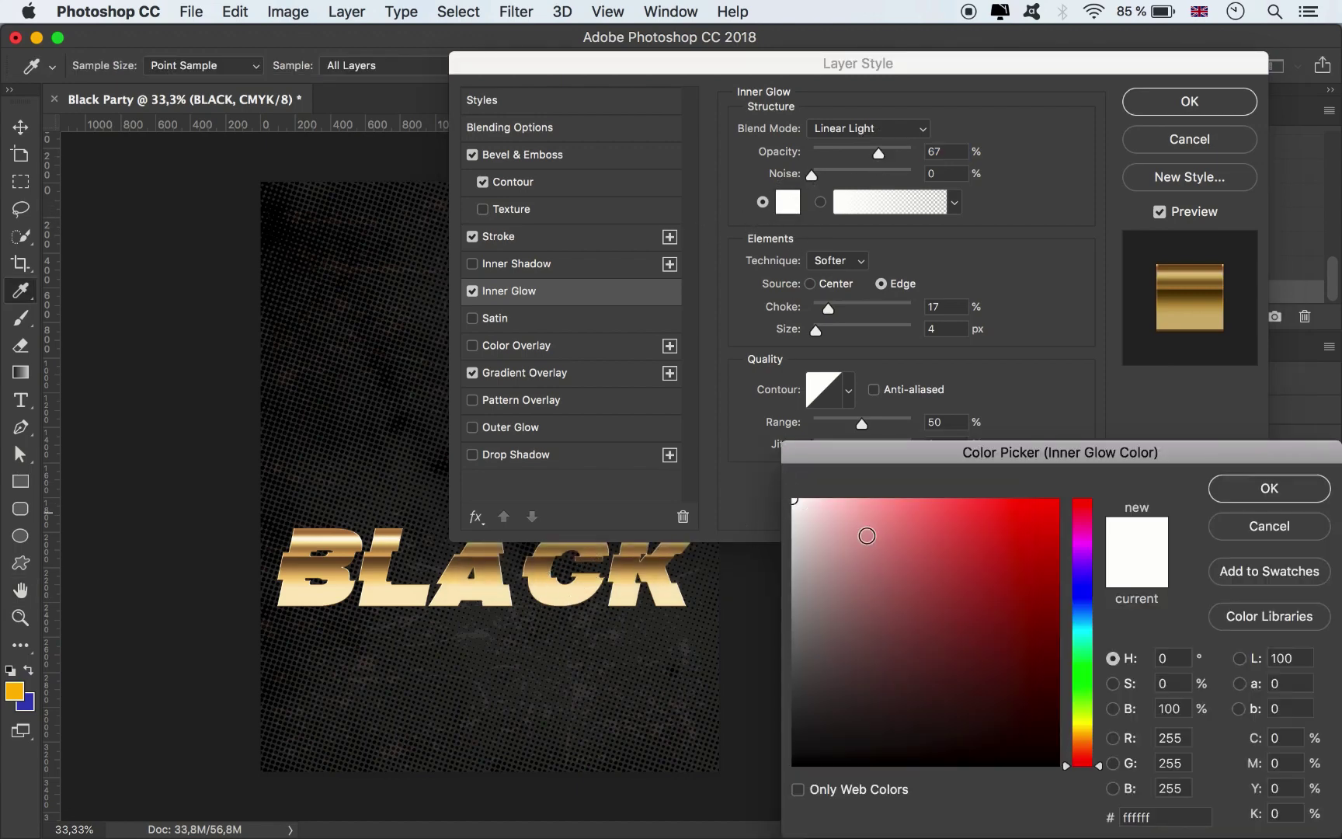
drag(1079, 751, 1078, 728)
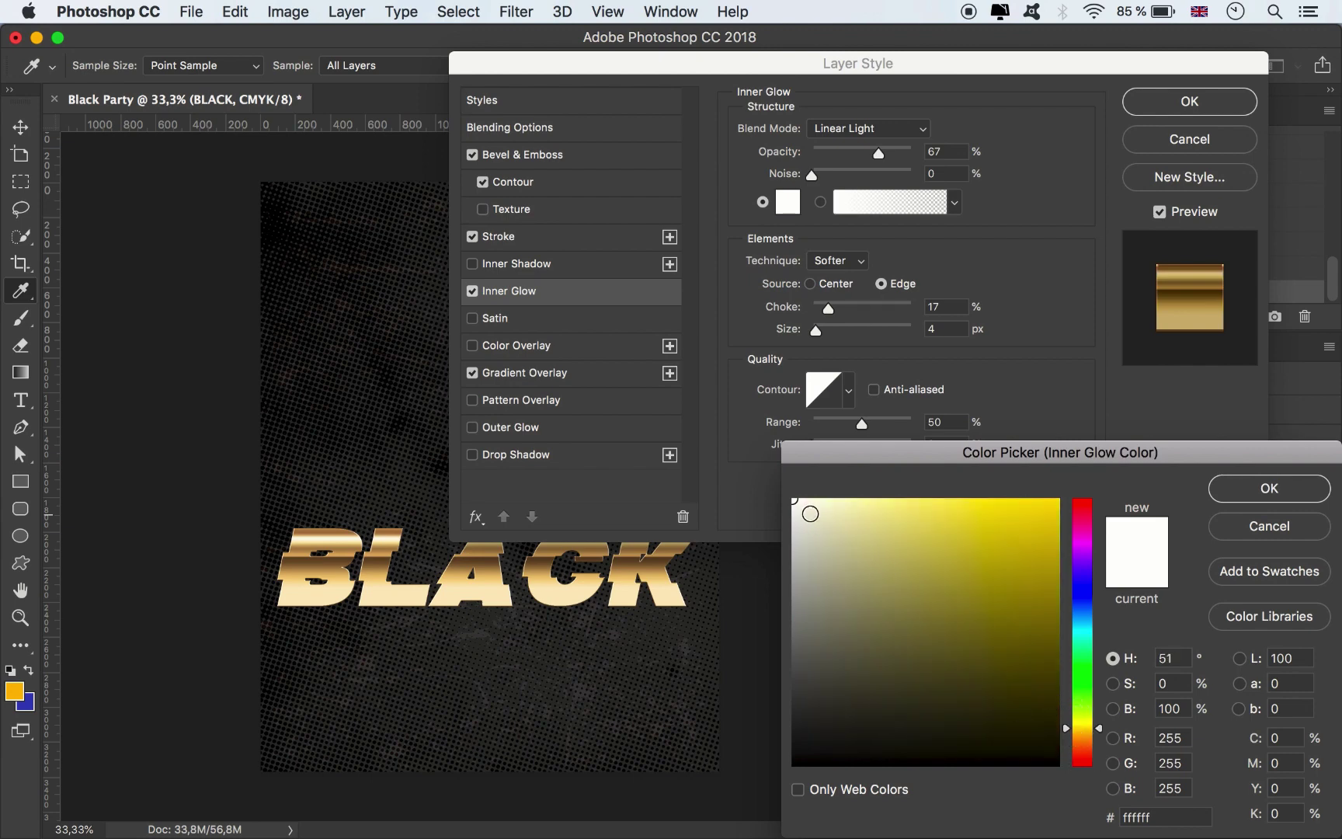
click(812, 512)
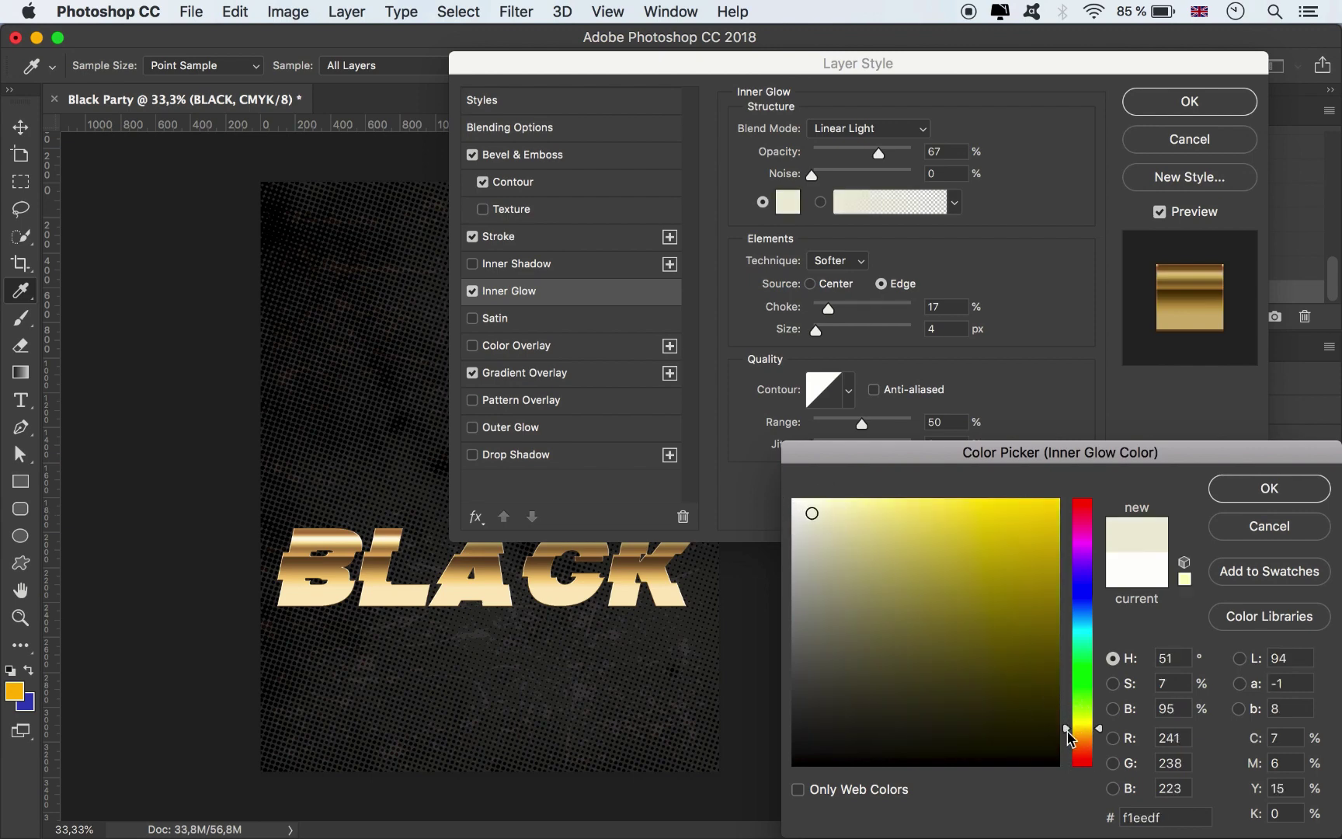
drag(1067, 730, 1066, 739)
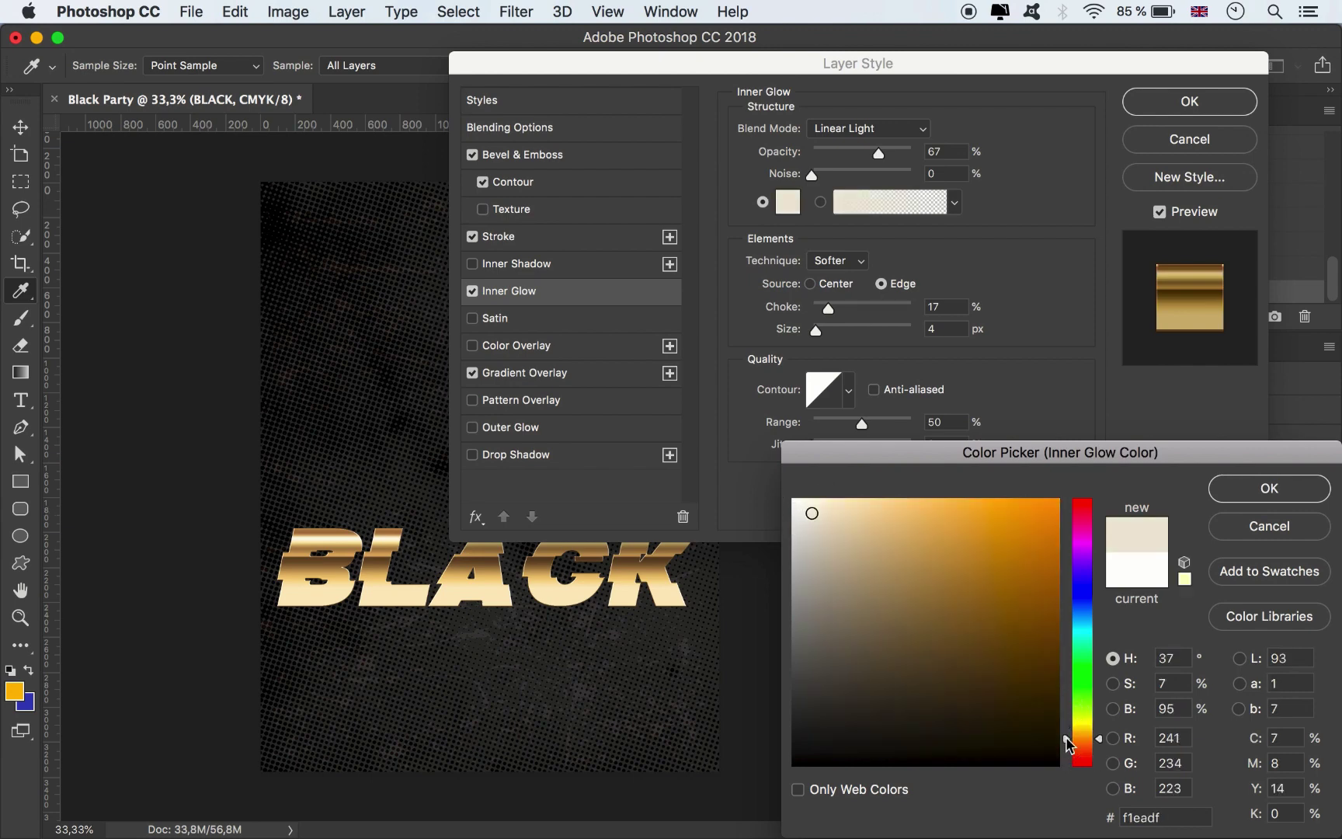
click(1240, 490)
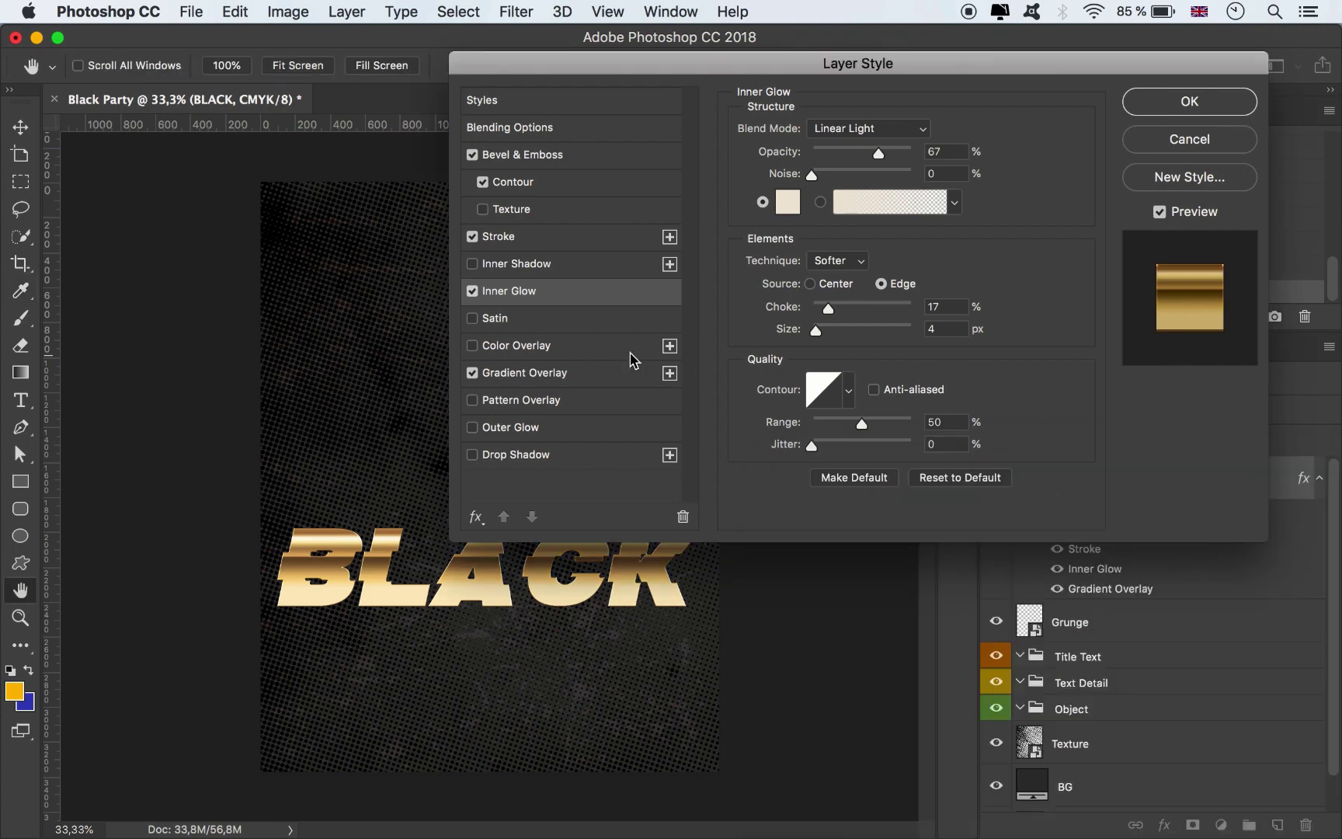
Add a Hard Mix Satin at 25% opacity and a Multiply Color Overlay at about 88% opacity, and apply the layer style
click(563, 325)
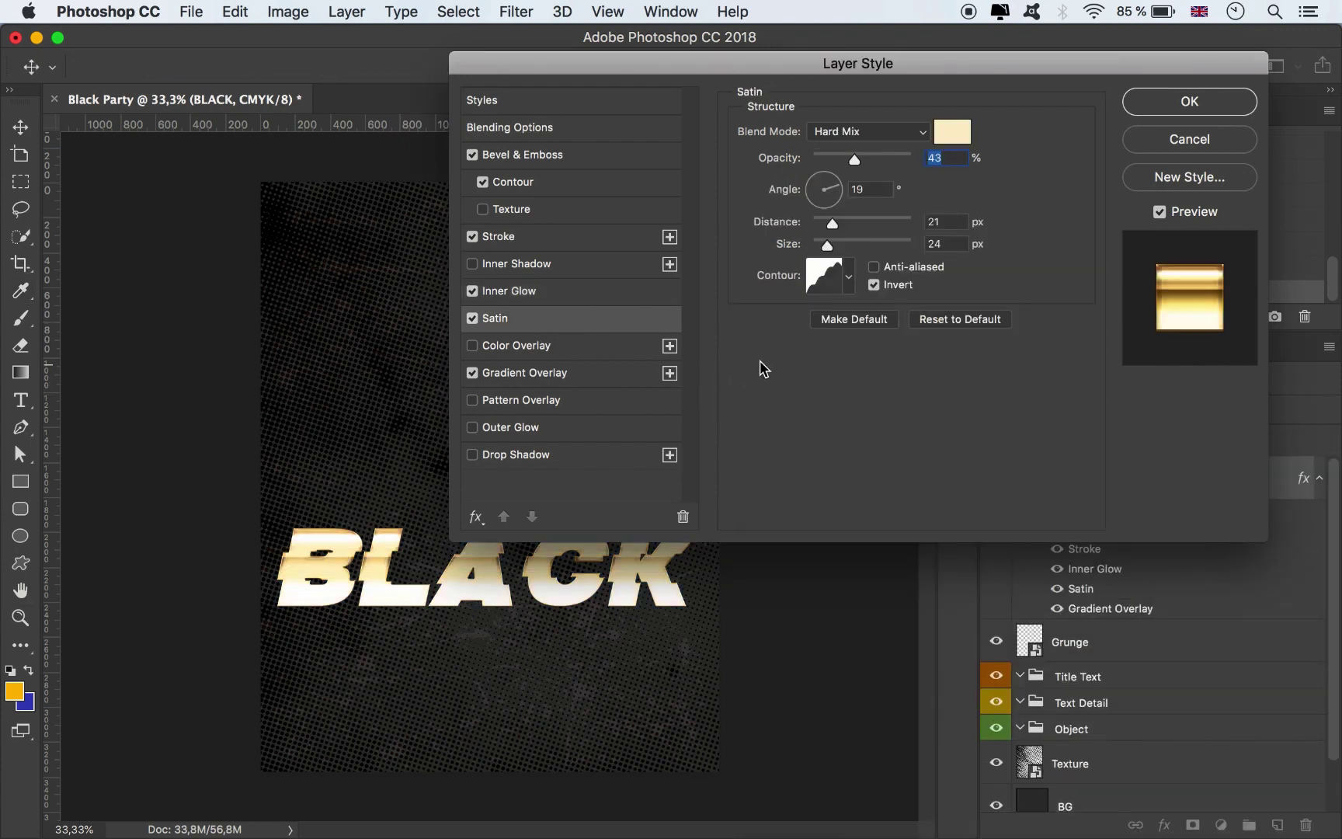
drag(855, 156, 834, 157)
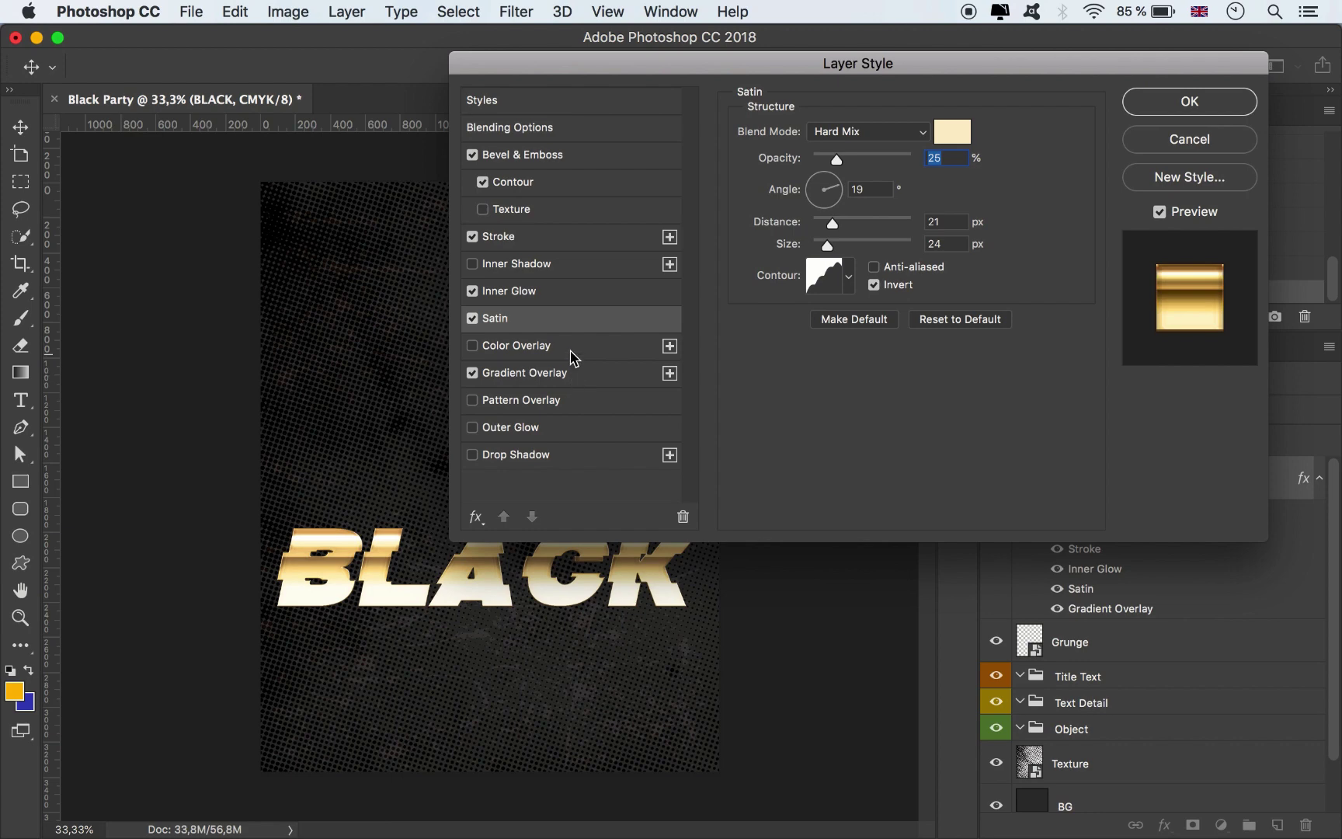
click(569, 346)
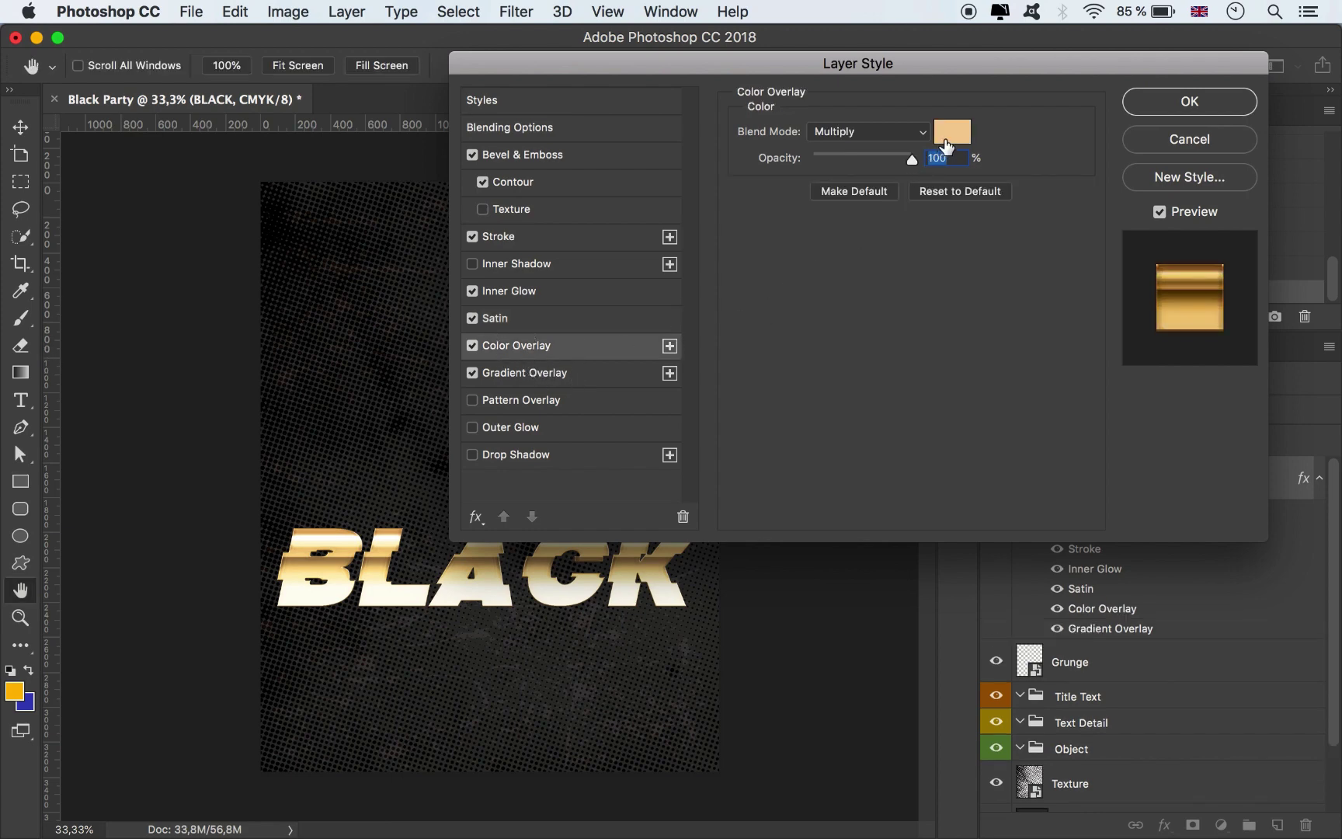
drag(912, 160, 944, 159)
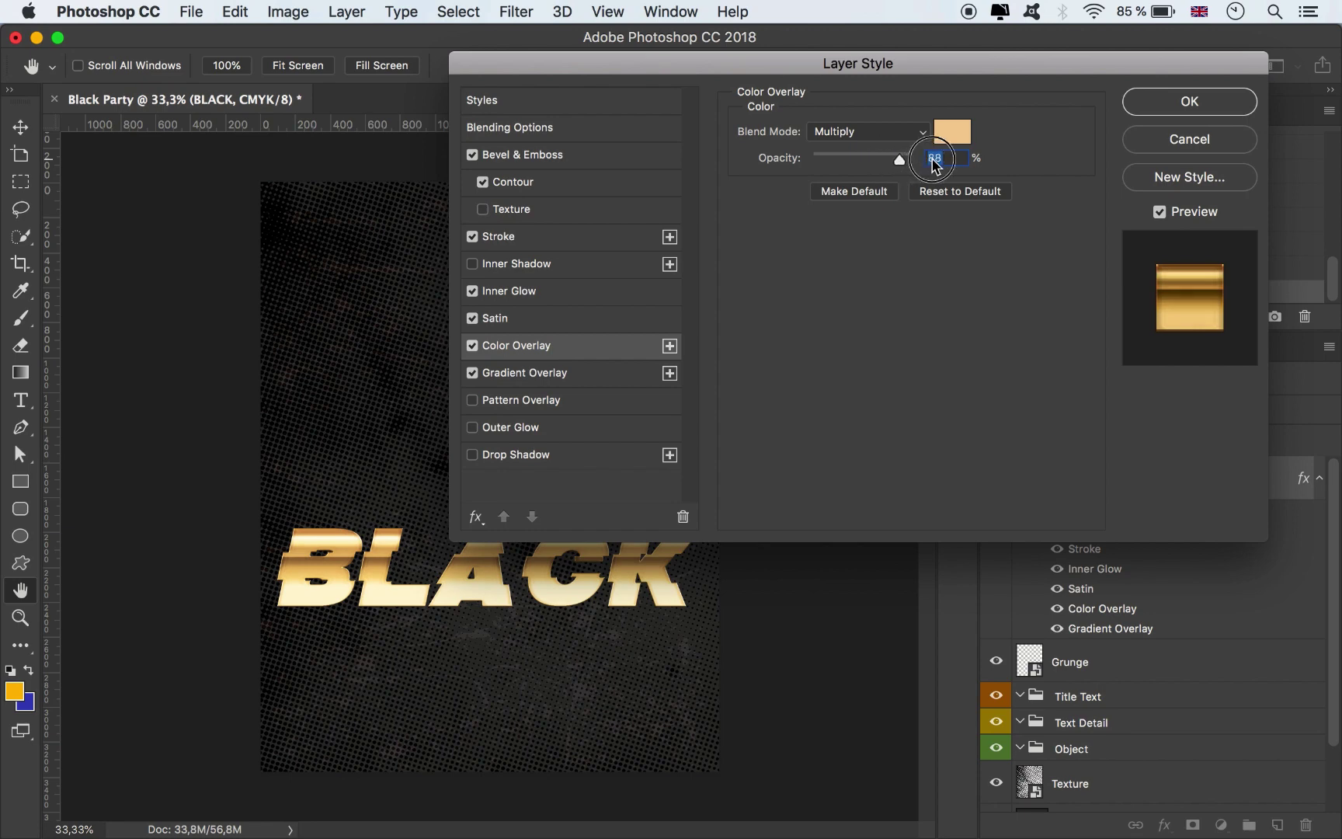
click(1193, 102)
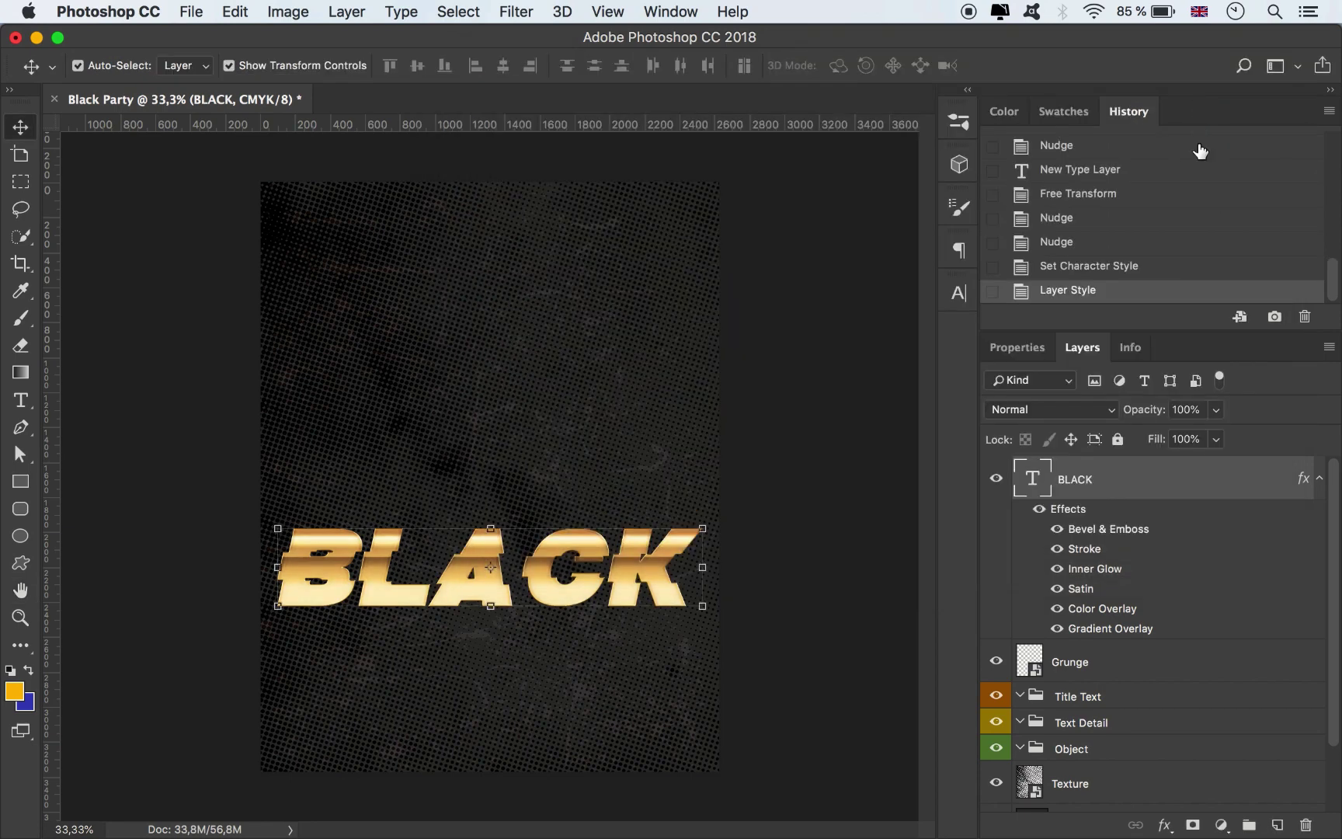
Move the BLACK layer into the Title Text group and the Grunge and Texture layers into the Object group
click(1321, 482)
drag(1157, 497, 1116, 559)
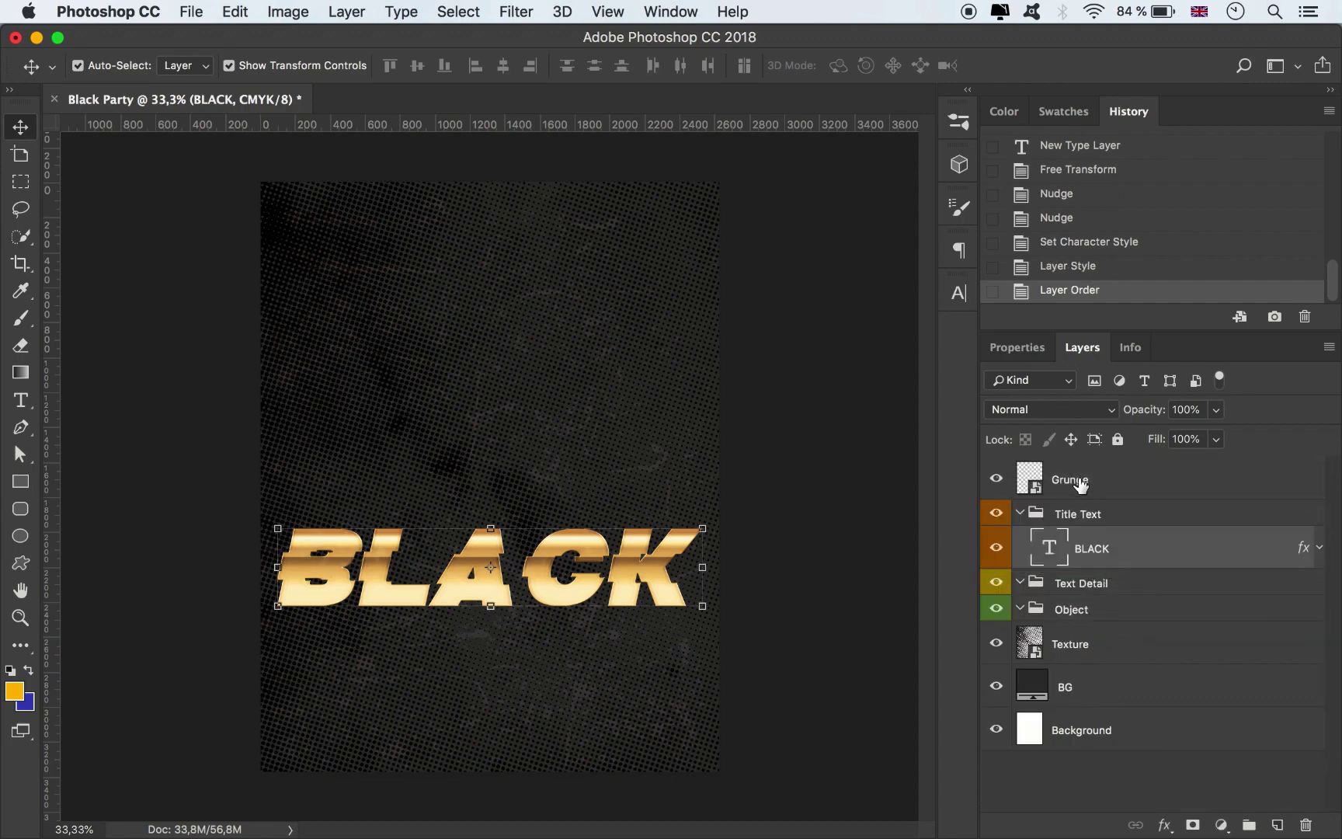
drag(1080, 485, 1100, 622)
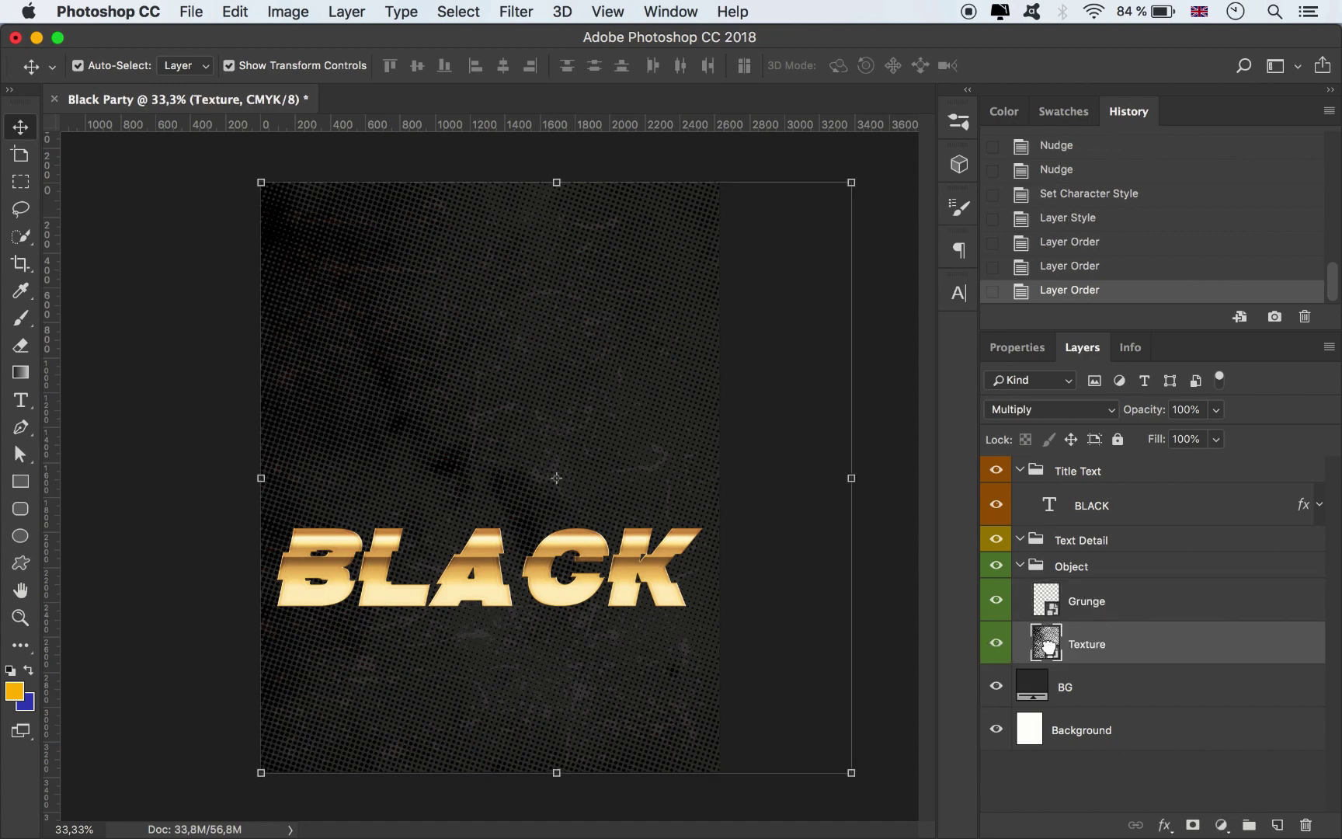
click(901, 540)
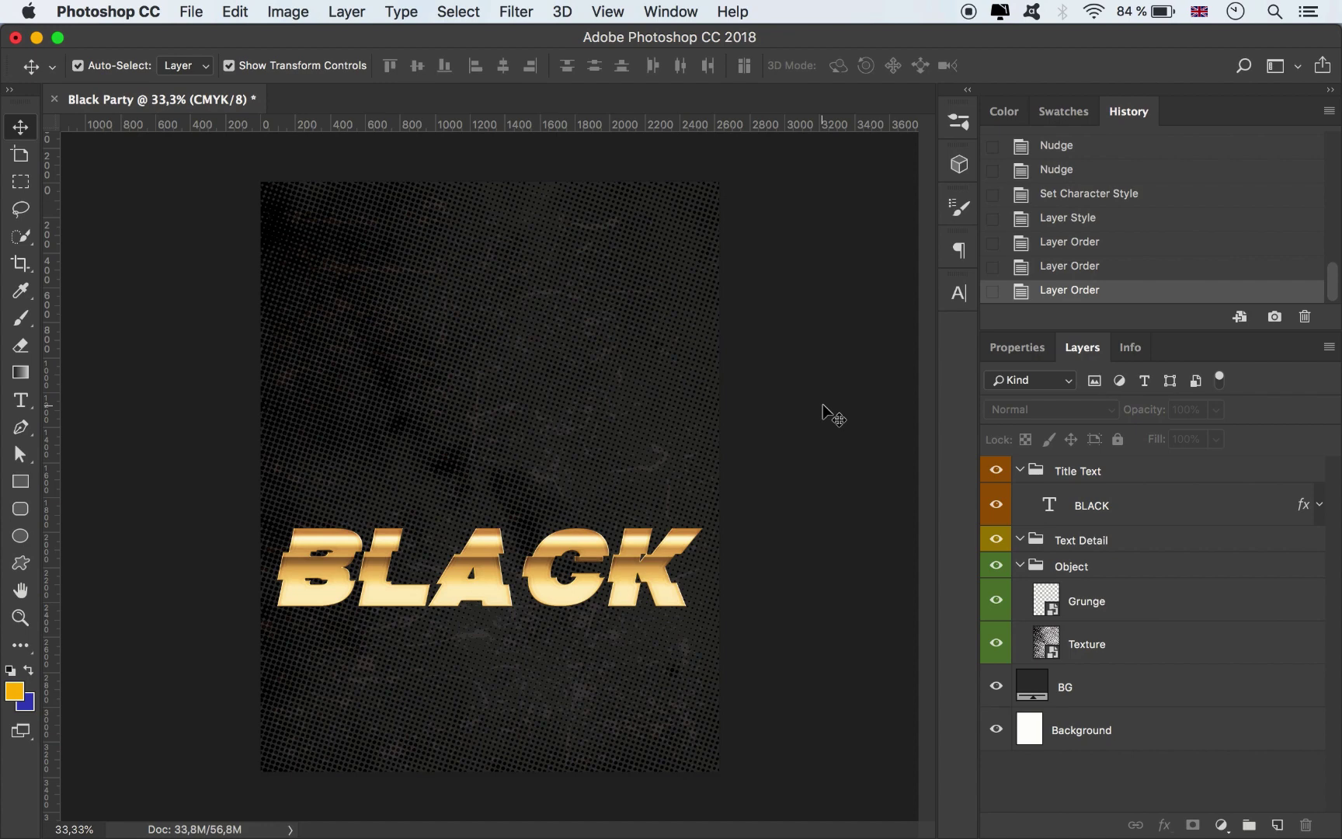
Nudge the BLACK text slightly to the right and deselect it
click(1072, 516)
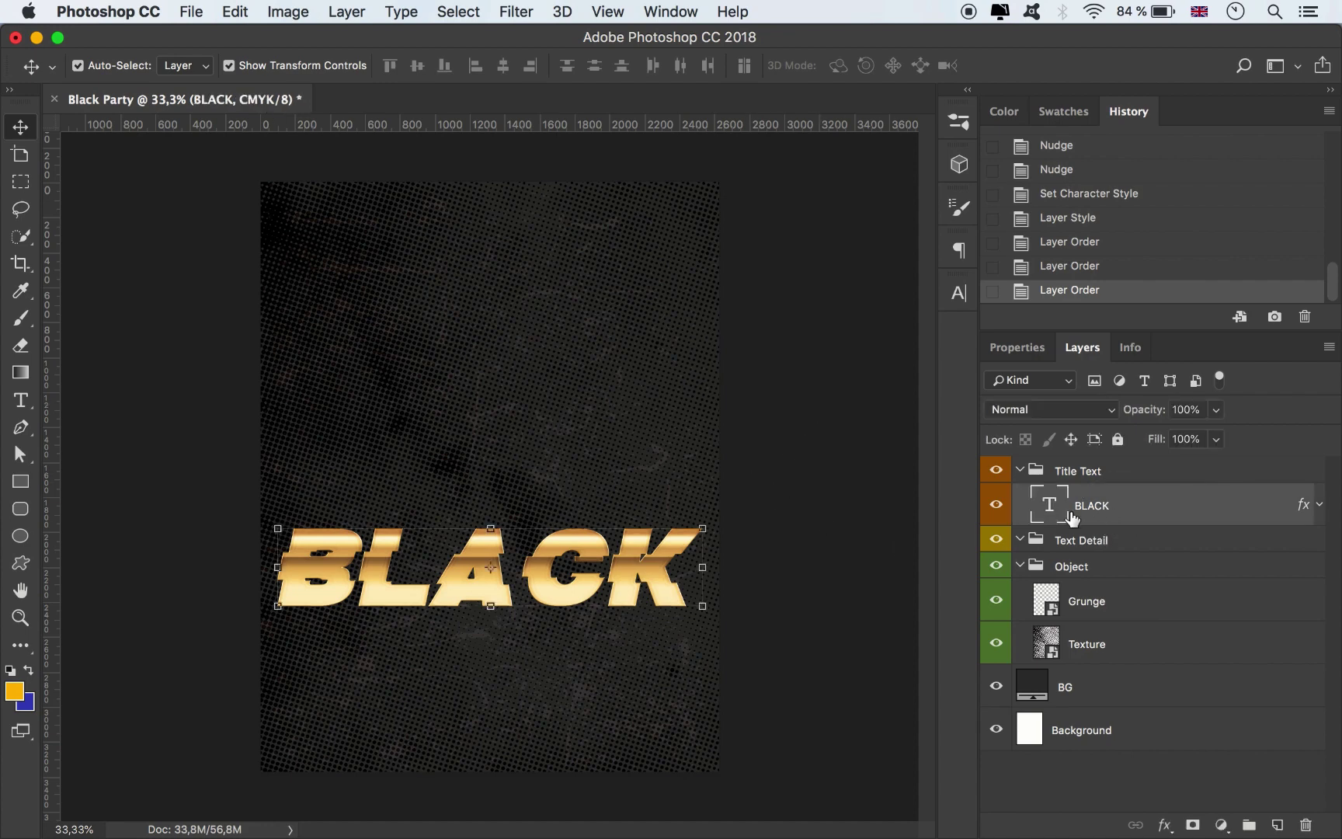
key(shift+Right)
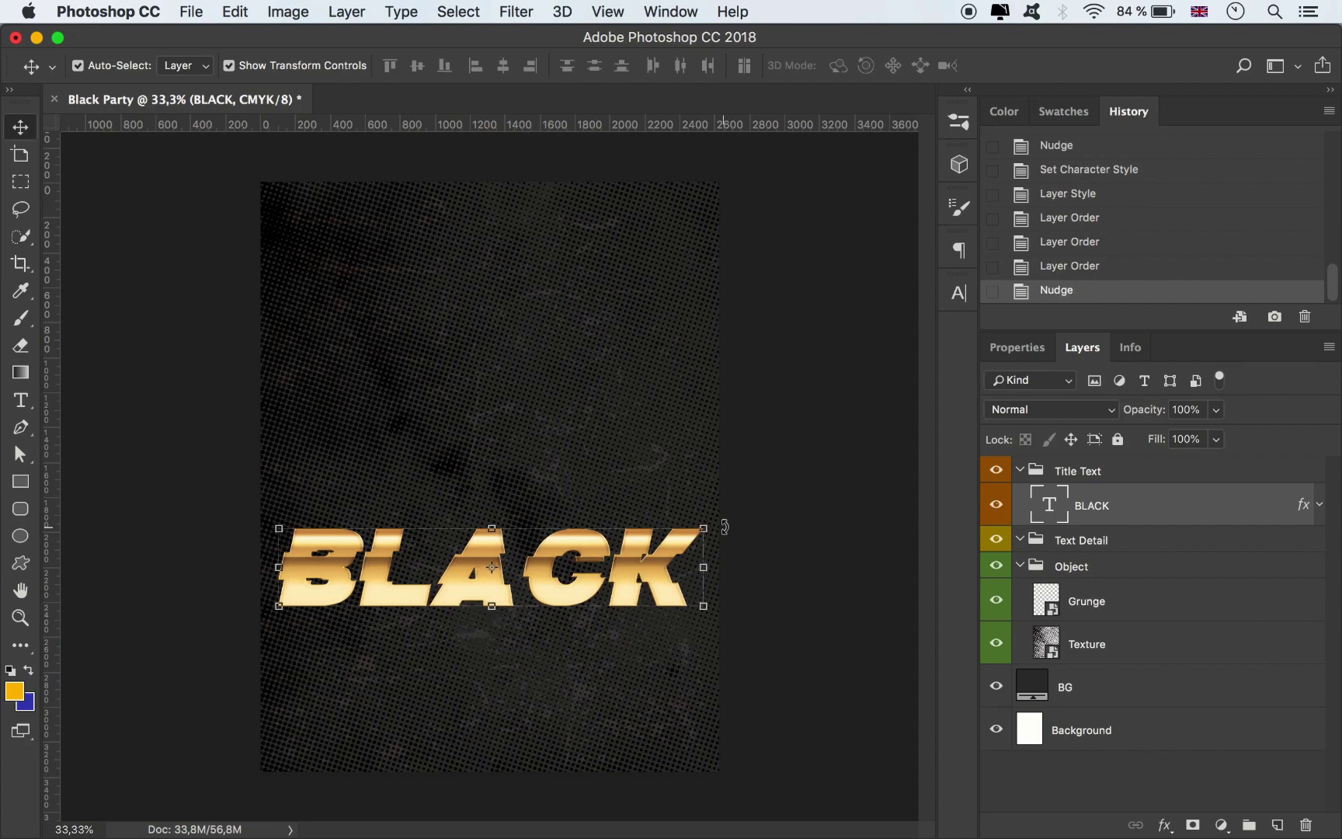
click(793, 353)
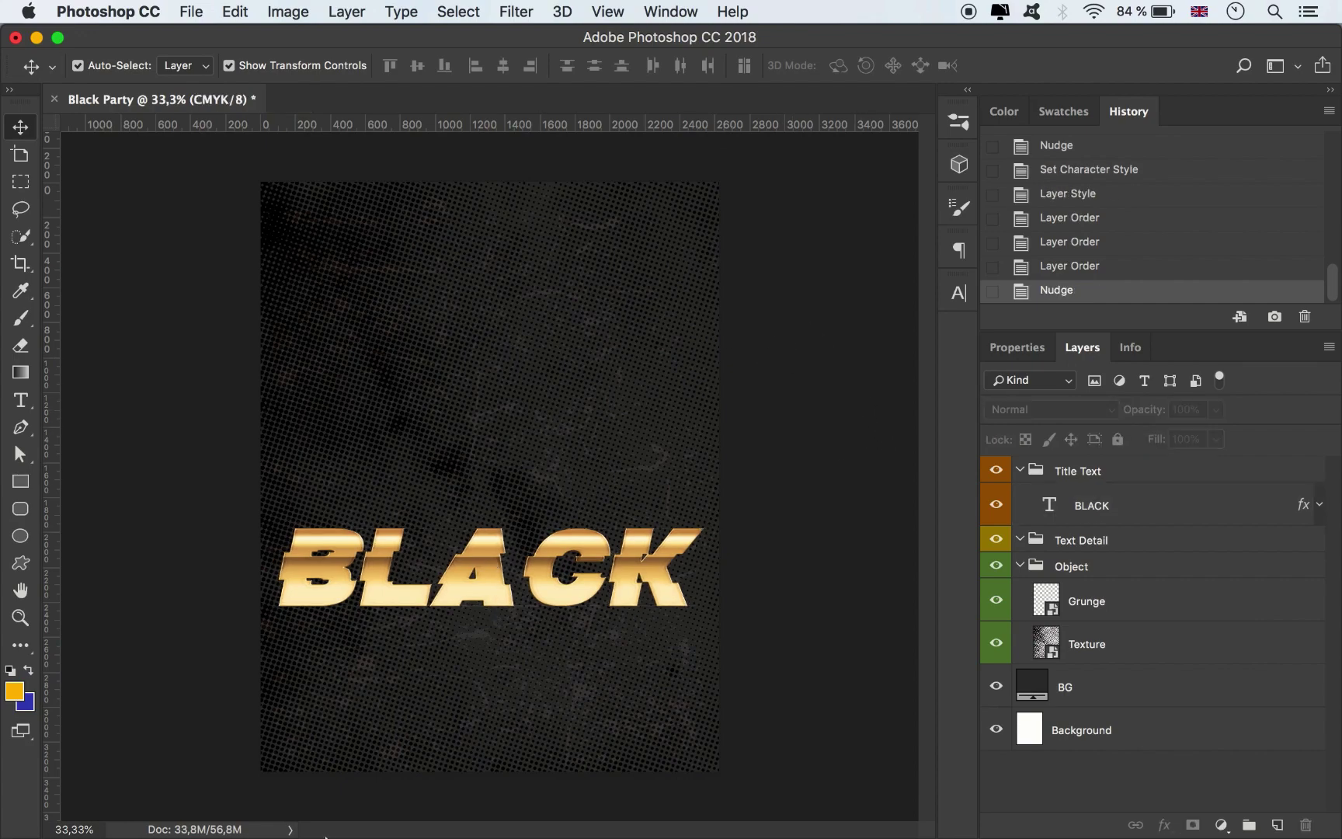
Place Light.png from the Black Party folder at about 27.3% scale, horizontally centred with its flare just below the BLACK text
mouse_move(275, 808)
click(232, 805)
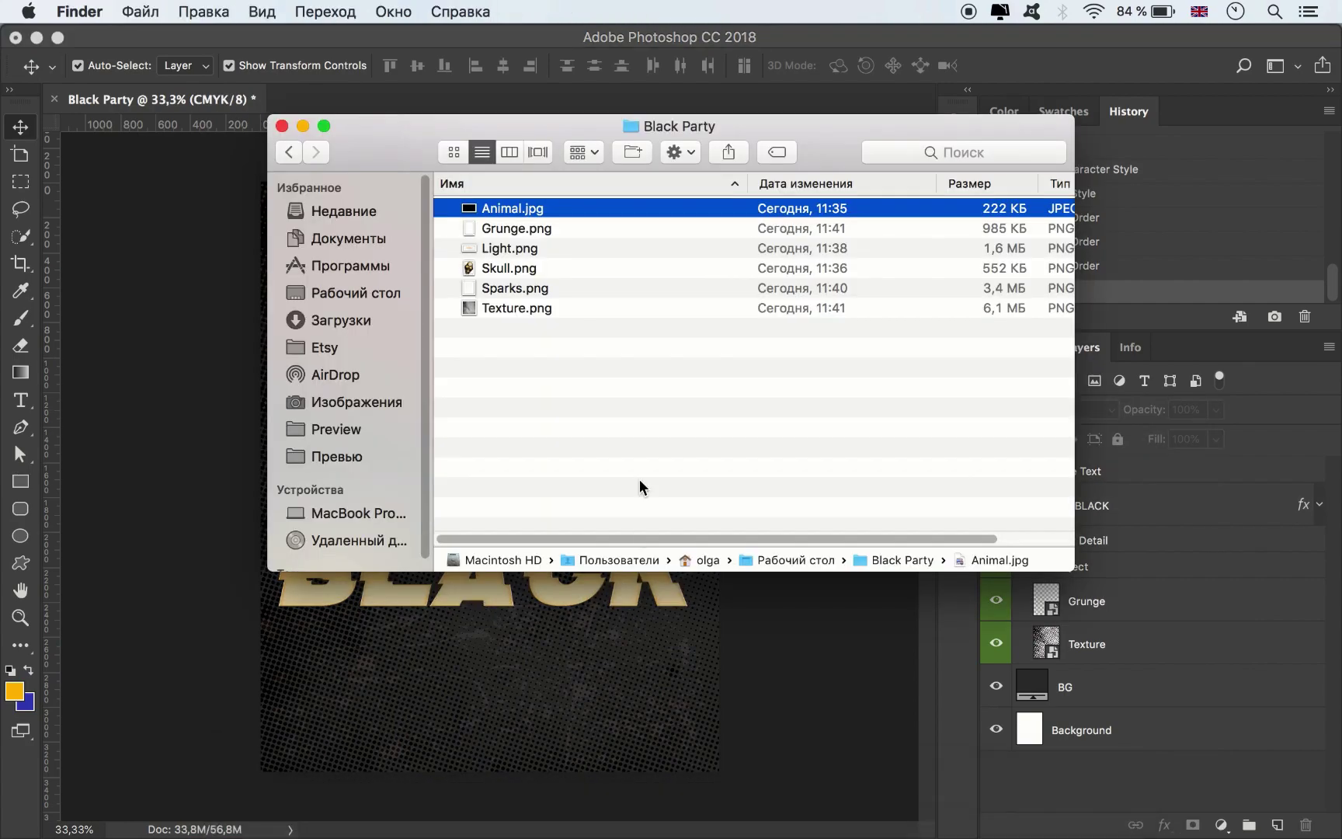
drag(504, 250, 485, 681)
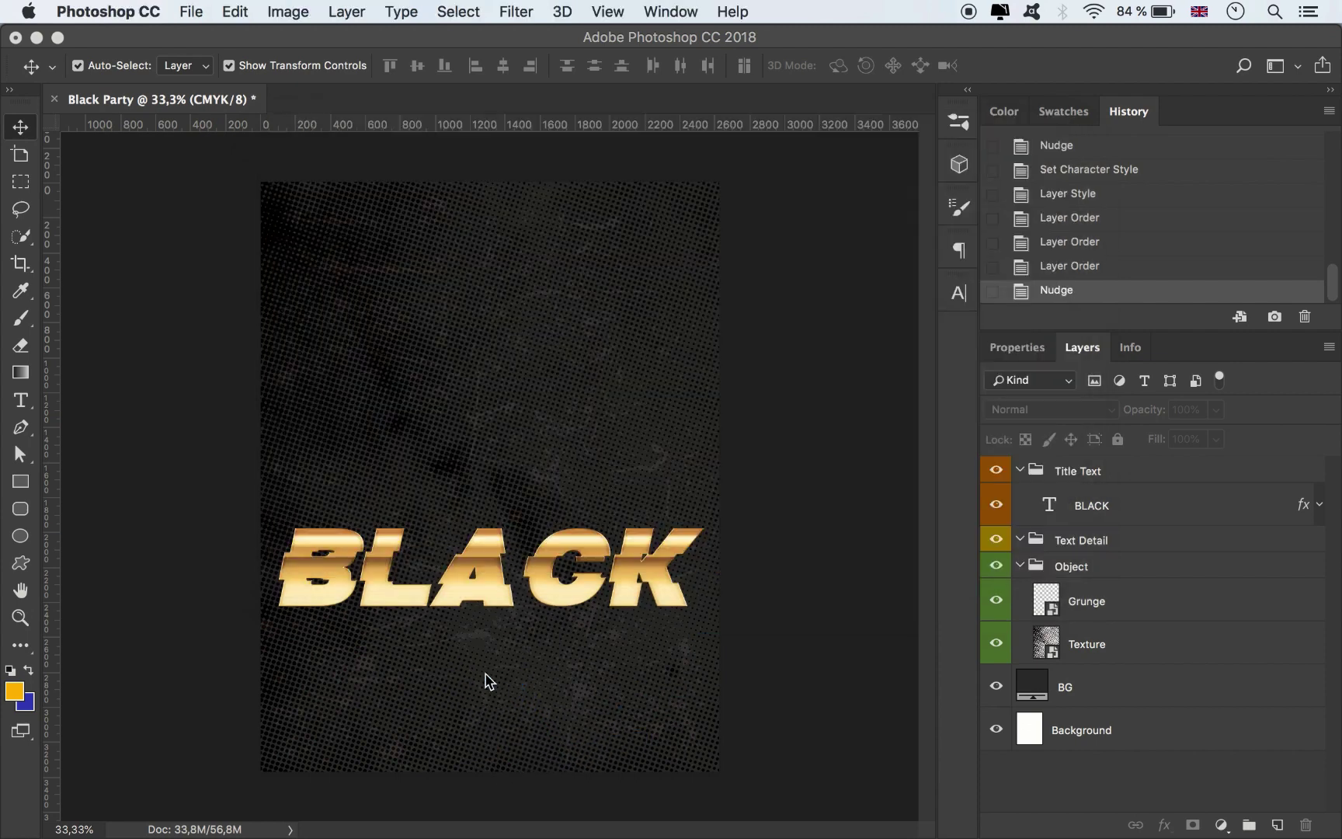
drag(535, 479, 535, 663)
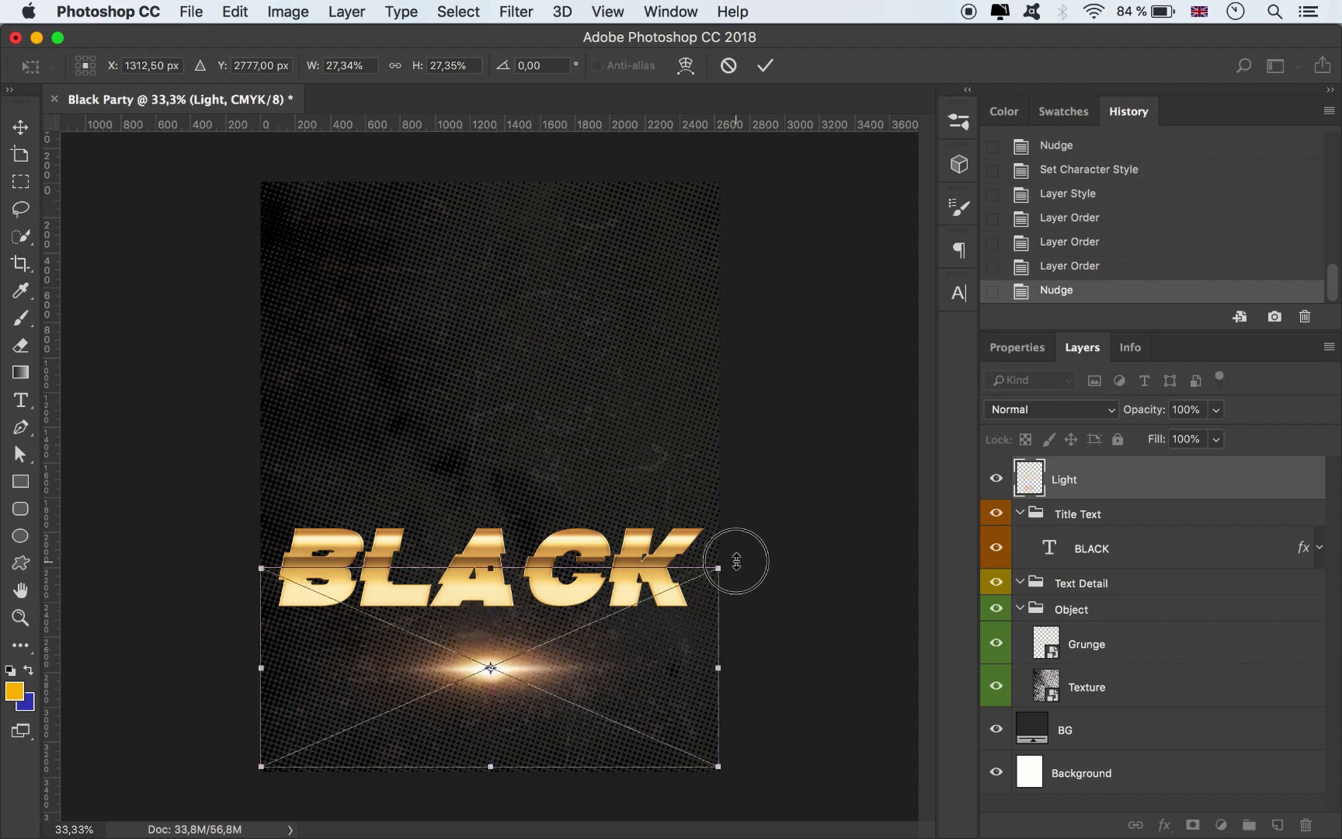
drag(734, 554, 734, 557)
click(768, 65)
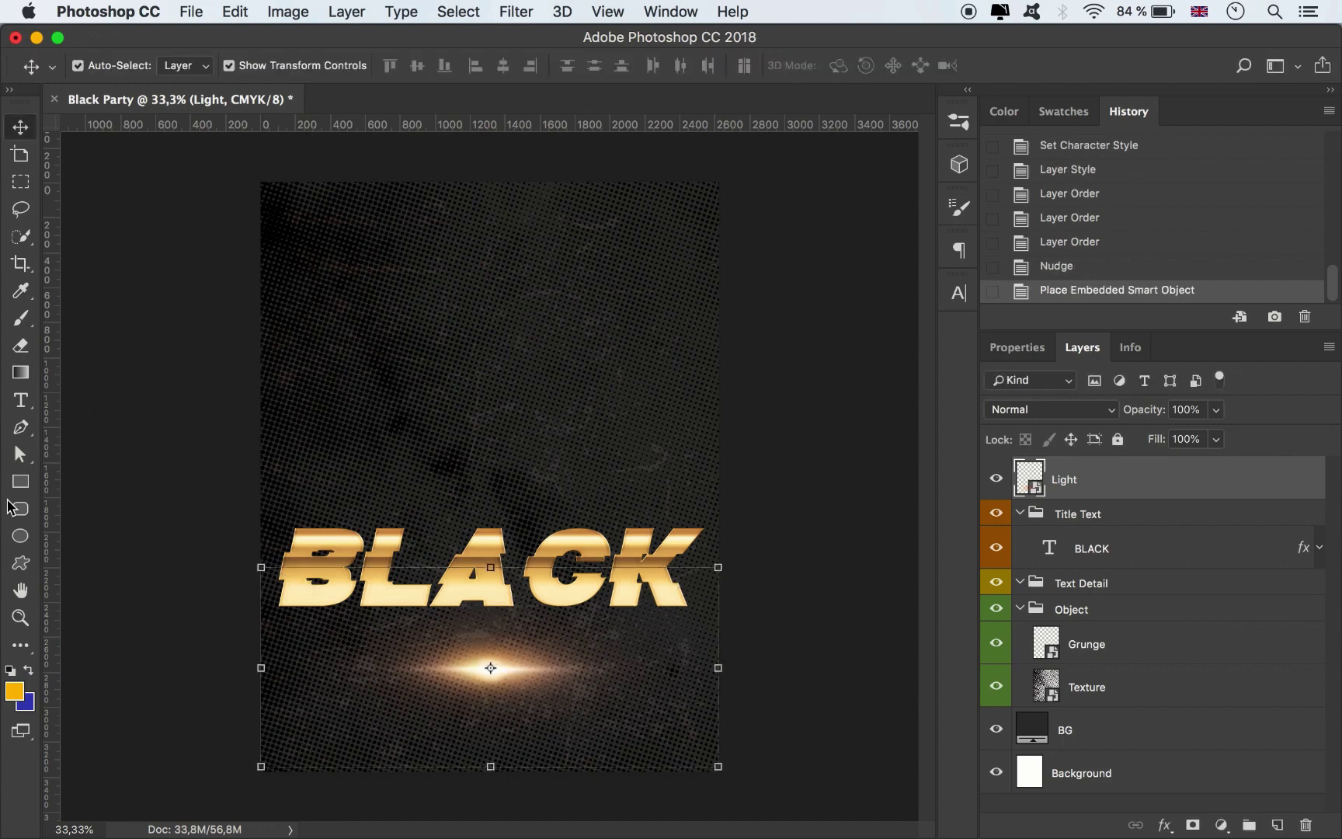
Add a MOOD text line below the BLACK title and select all its characters
click(21, 400)
click(405, 636)
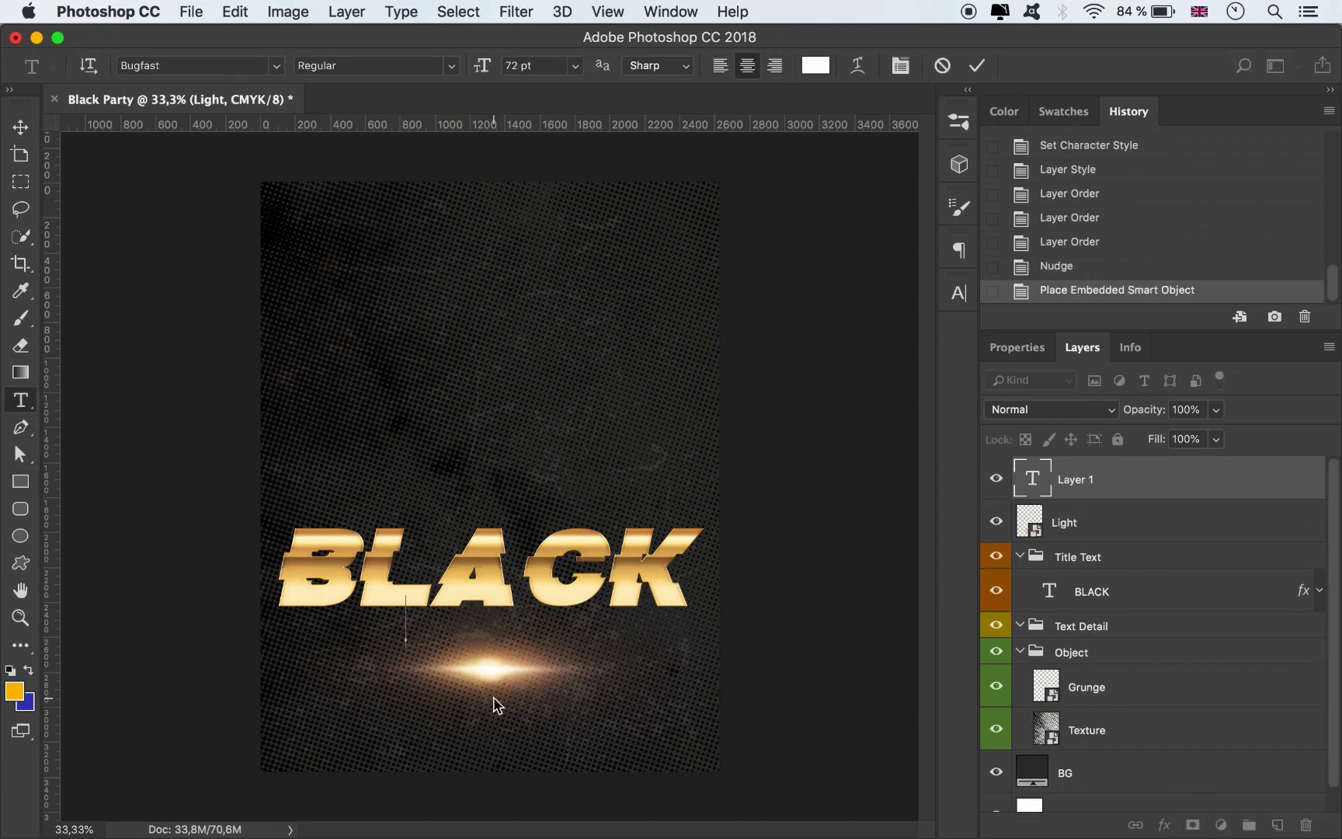
text(MOOD)
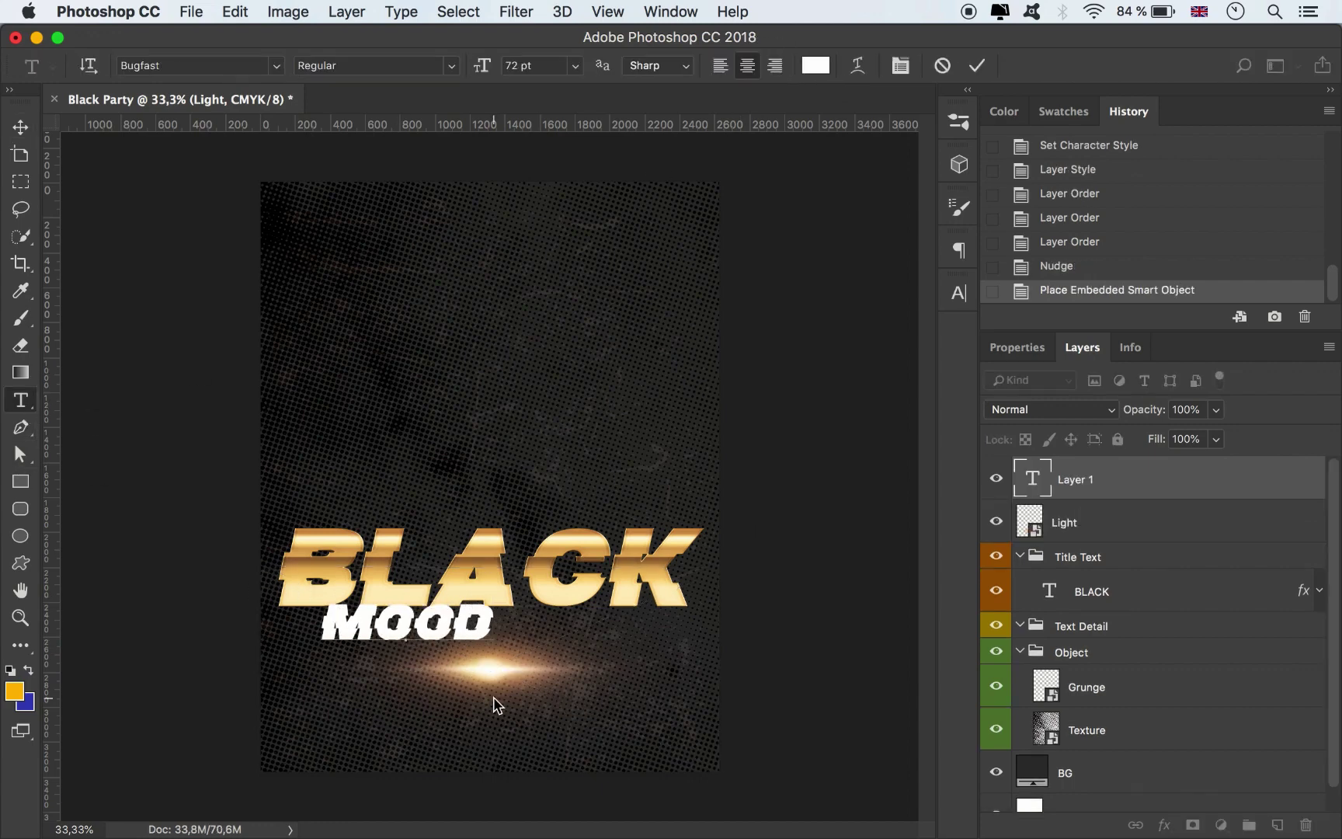
key(super+a)
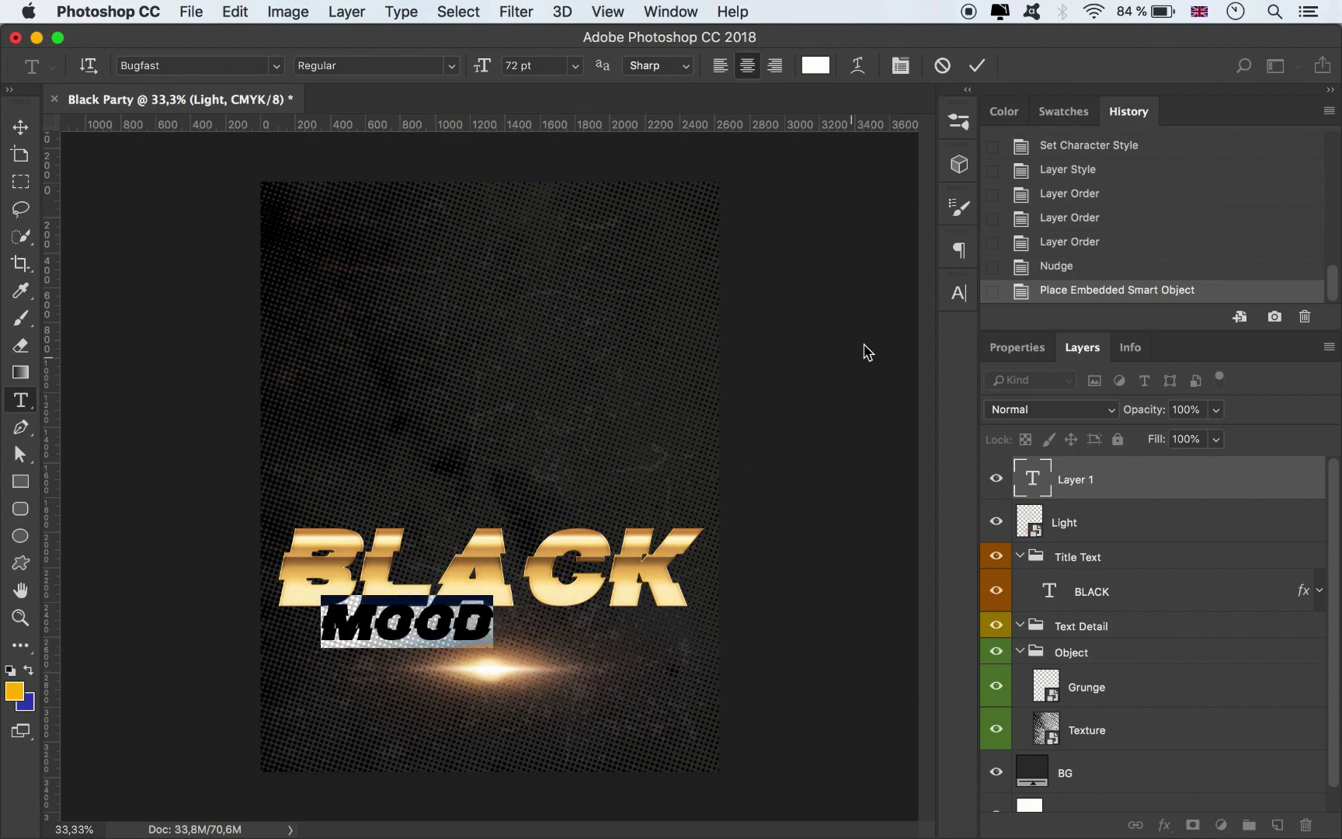
Set the MOOD text to Gobold Extra1 at 48 pt and commit the text
click(959, 293)
click(830, 320)
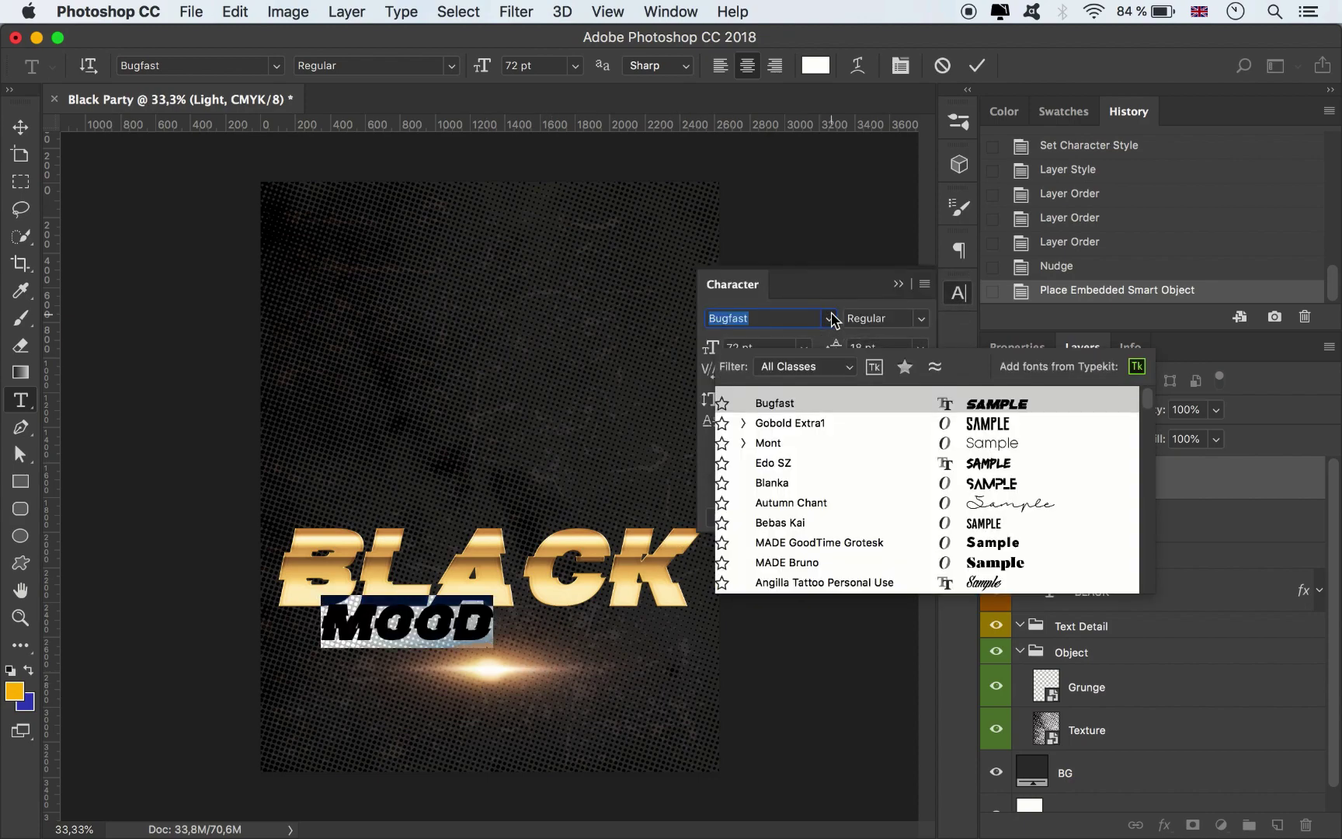
click(784, 421)
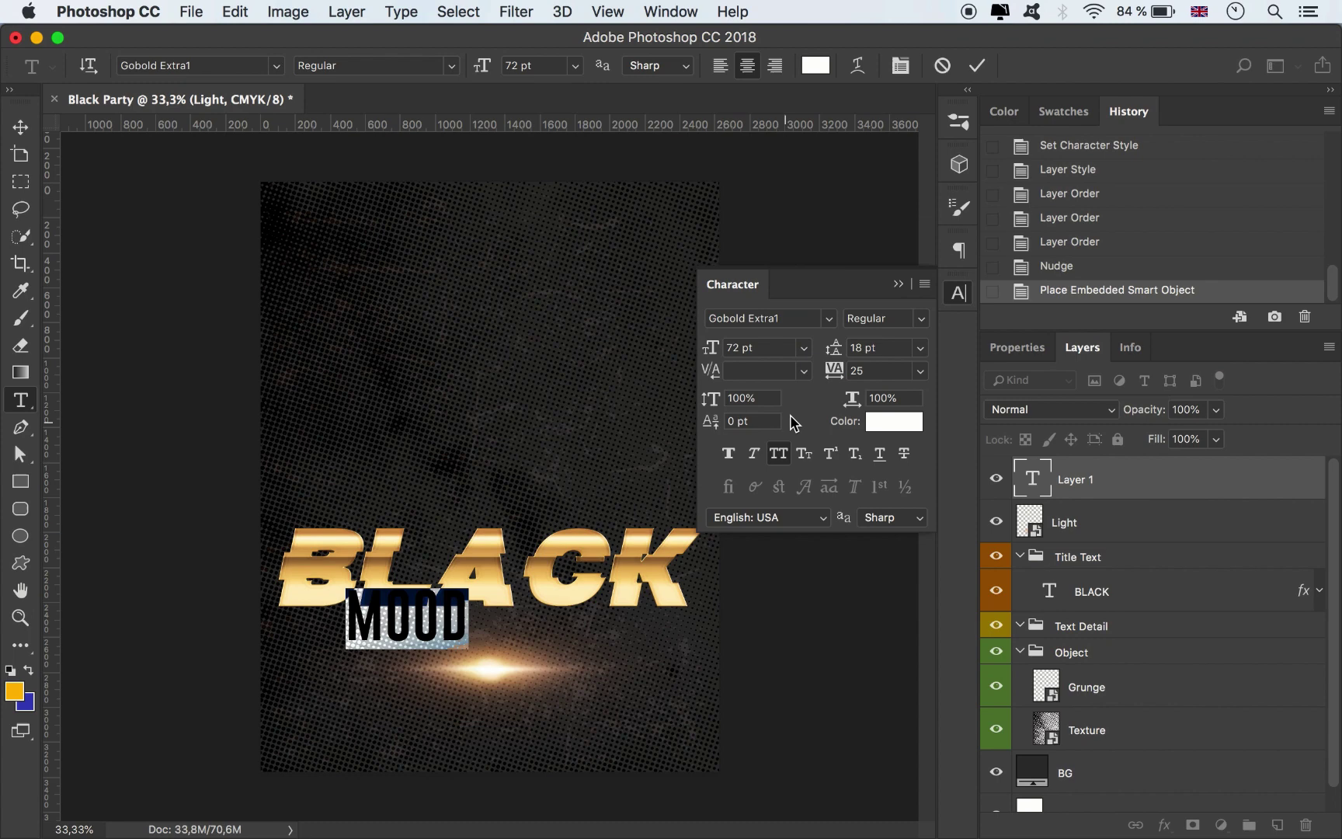
click(805, 348)
click(765, 598)
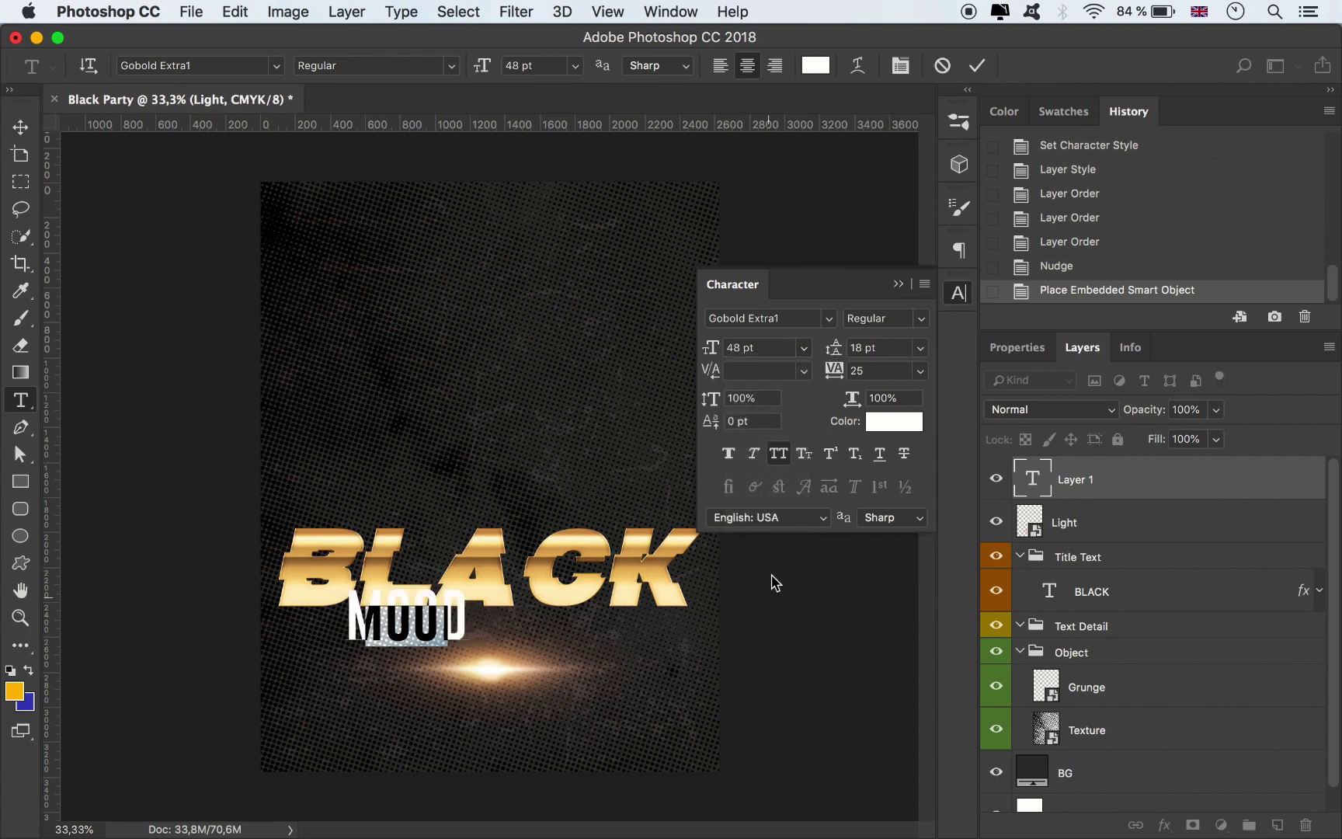
click(21, 126)
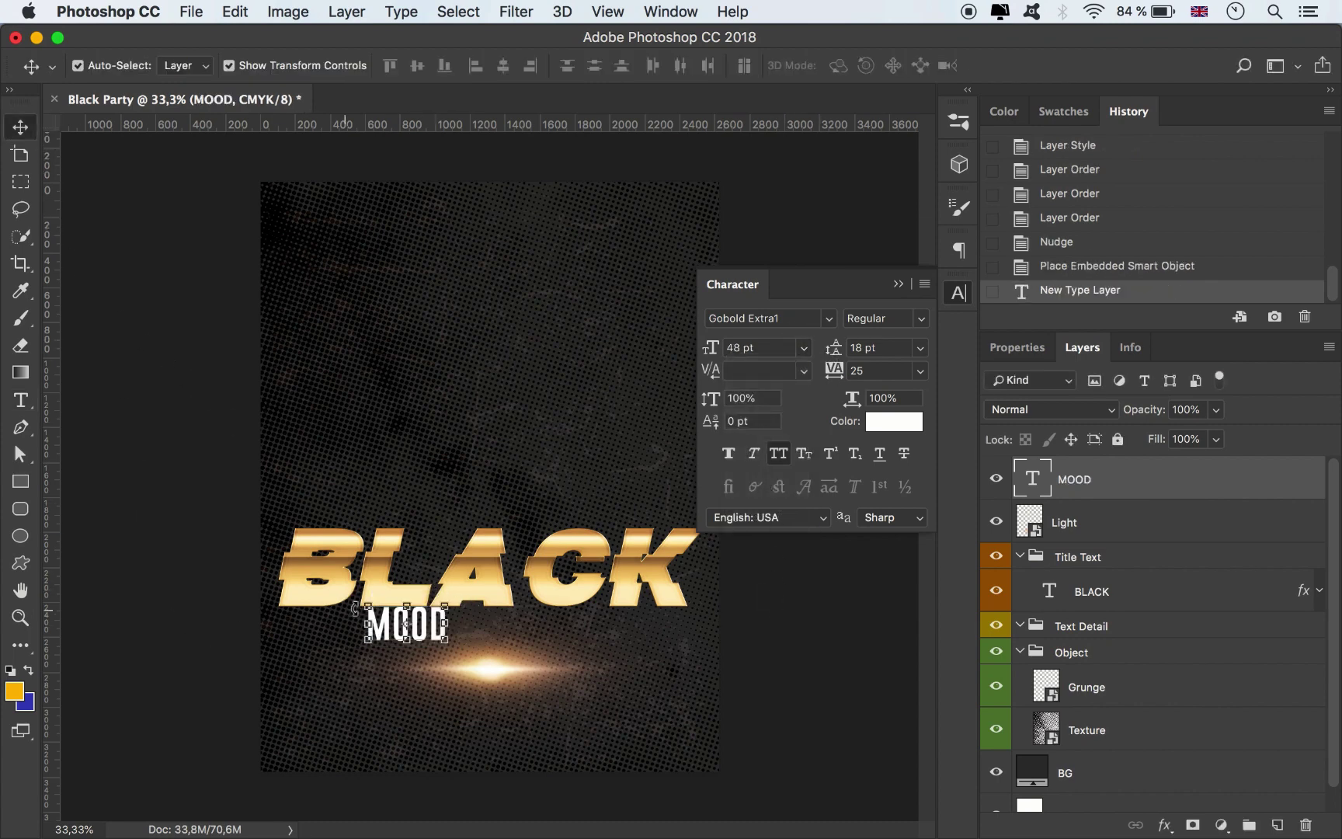
Move the MOOD text to the horizontal centre beneath BLACK, and shift the light flare down slightly below it
drag(437, 631, 529, 712)
click(526, 687)
click(522, 646)
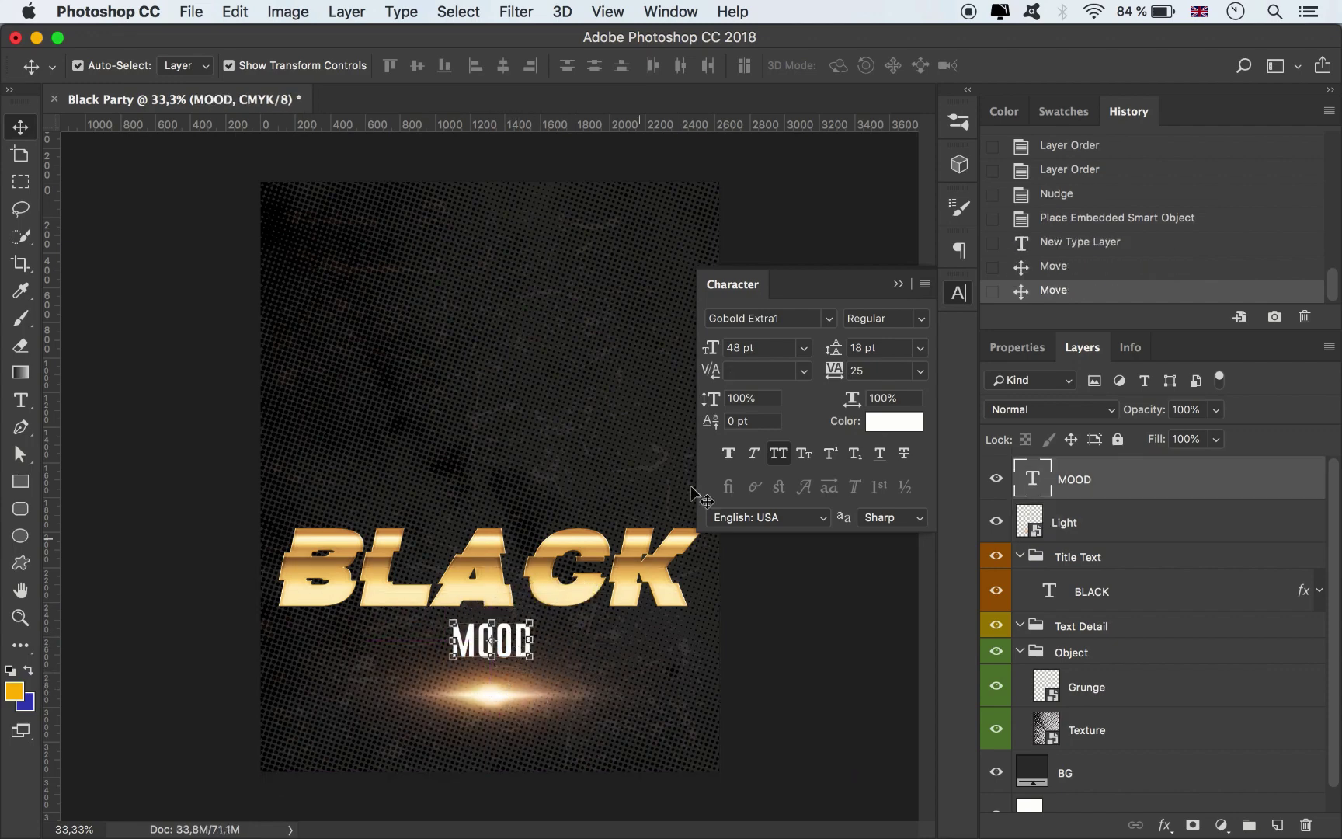
Try the MOOD text at 72 pt, settle on 60 pt, and adjust its position between BLACK and the flare
click(800, 351)
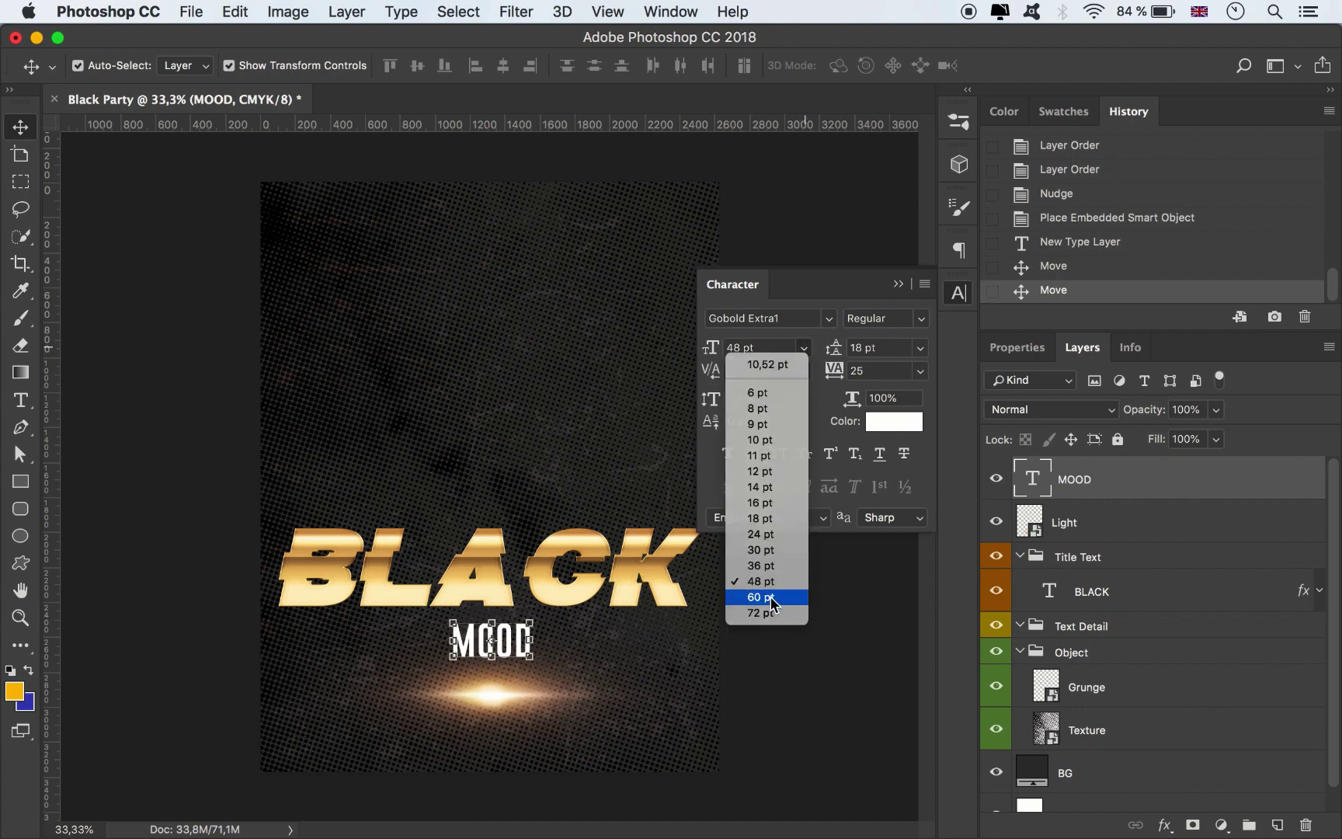
click(765, 600)
click(783, 452)
click(799, 353)
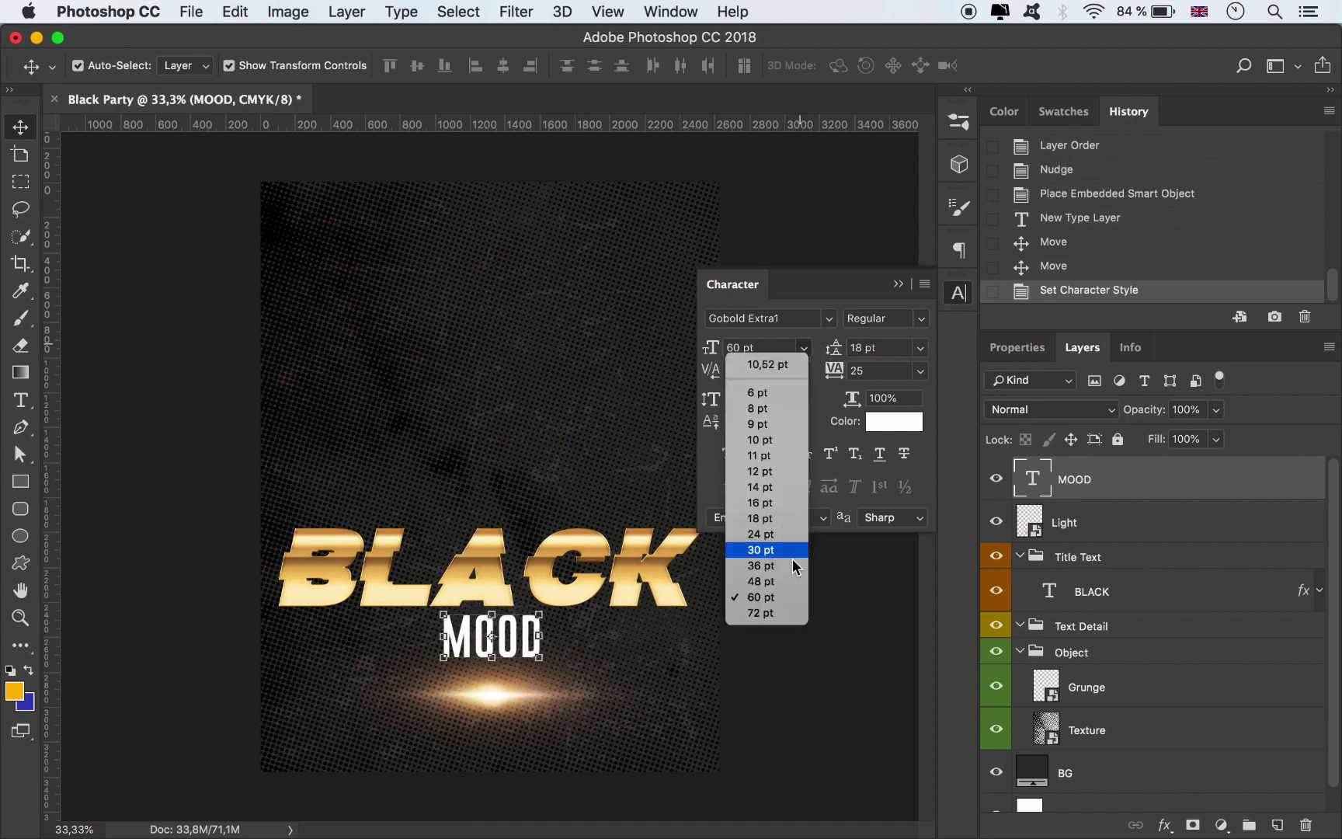
click(783, 613)
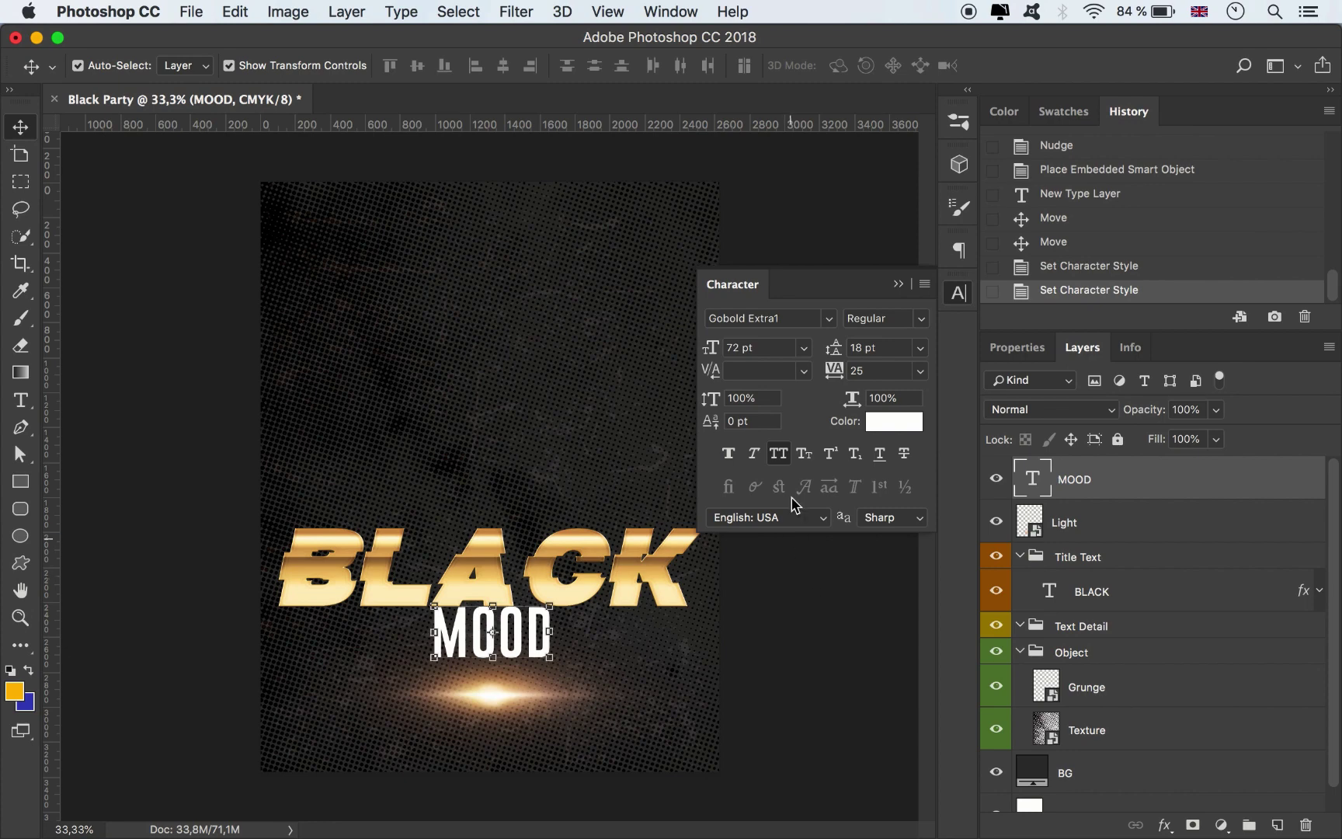
click(806, 354)
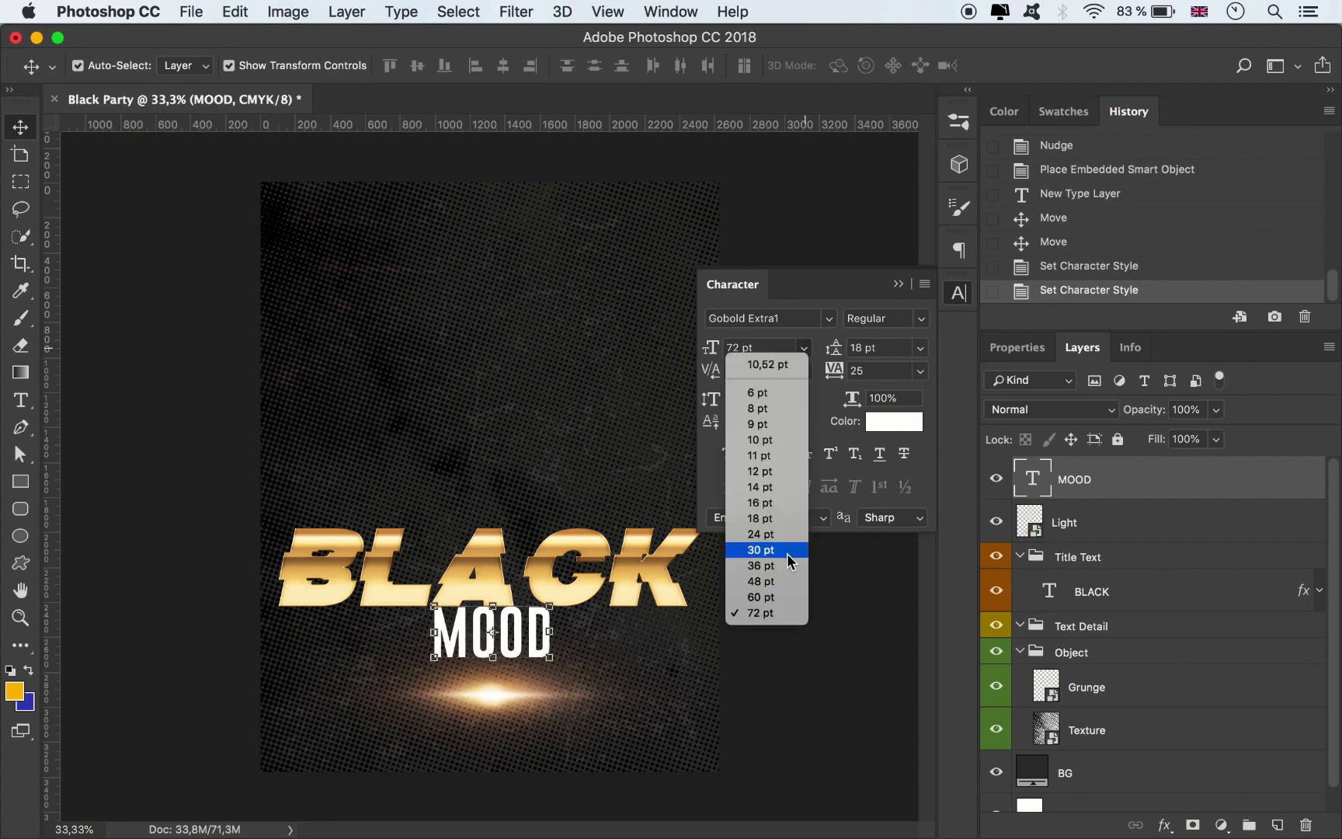
click(776, 595)
click(510, 654)
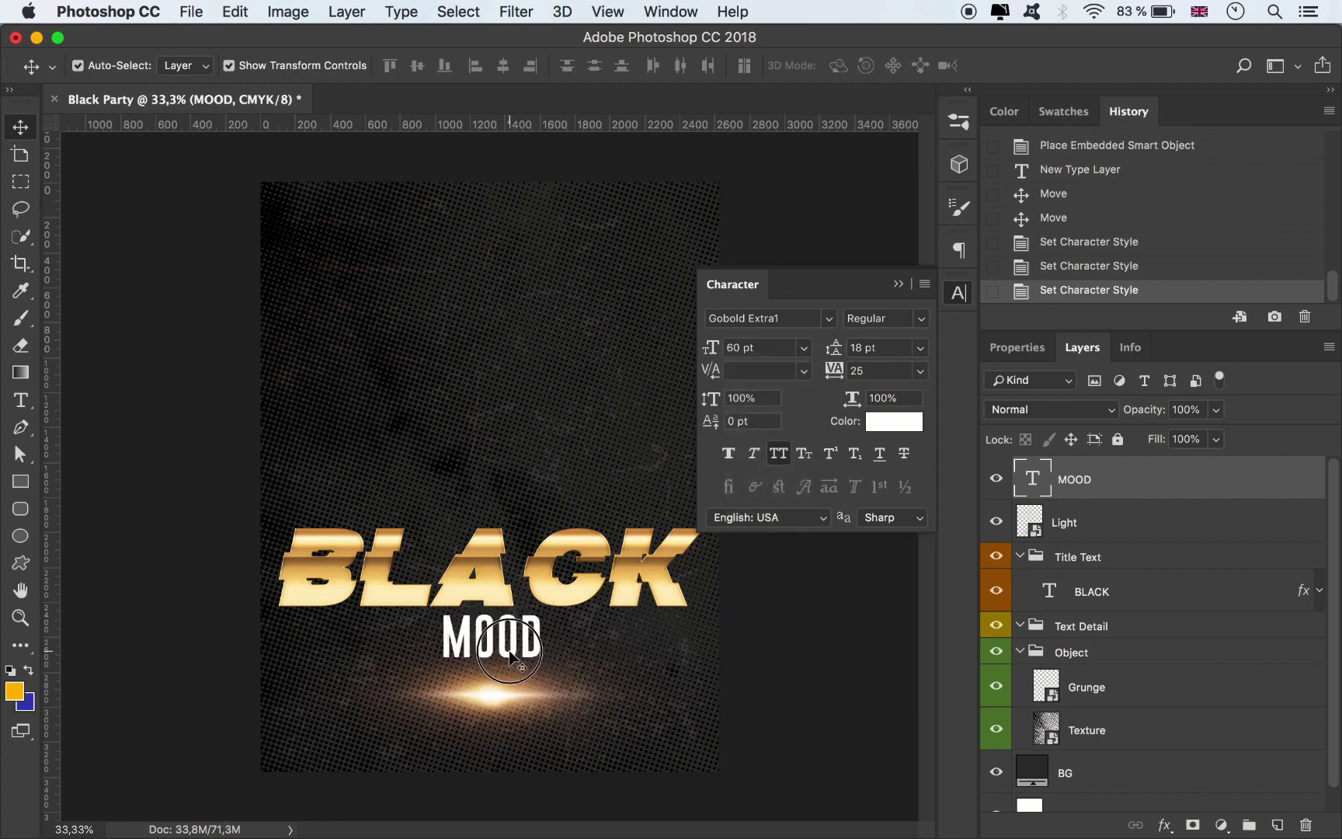
drag(514, 656, 513, 657)
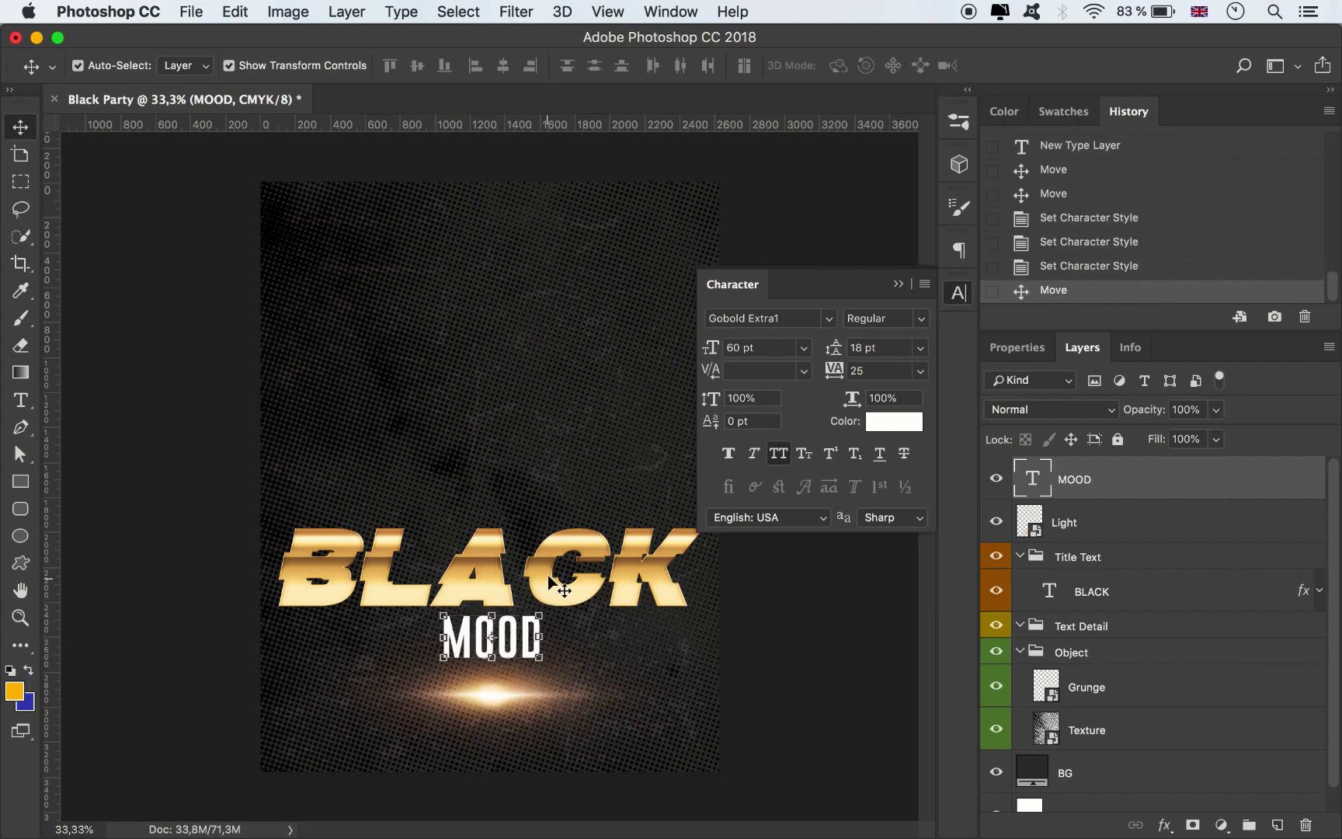
Align the BLACK and MOOD texts to a new vertical guide at the canvas centre, with MOOD nudged slightly lower
drag(548, 575, 557, 562)
drag(51, 380, 490, 426)
click(513, 664)
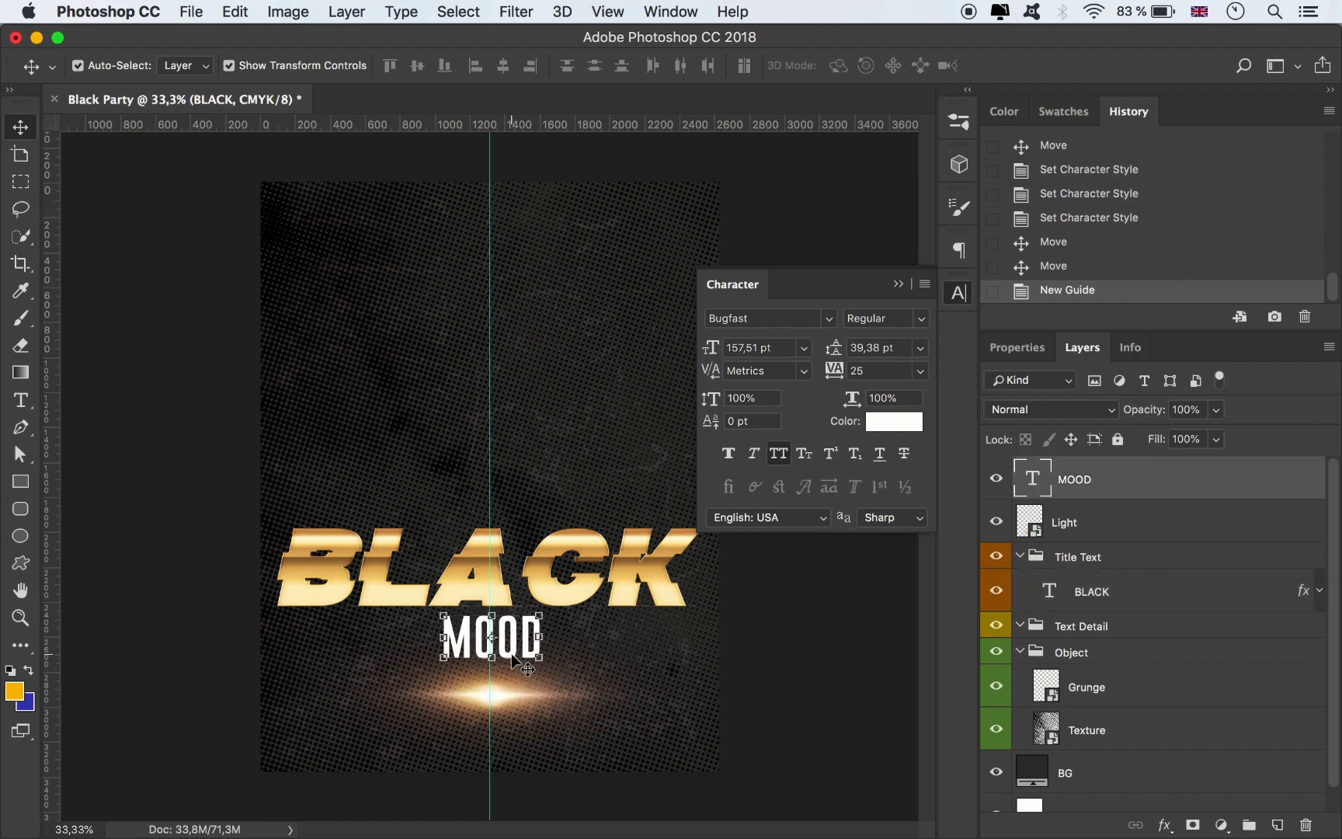
key(Left)
key(shift+Down)
key(shift+Down)
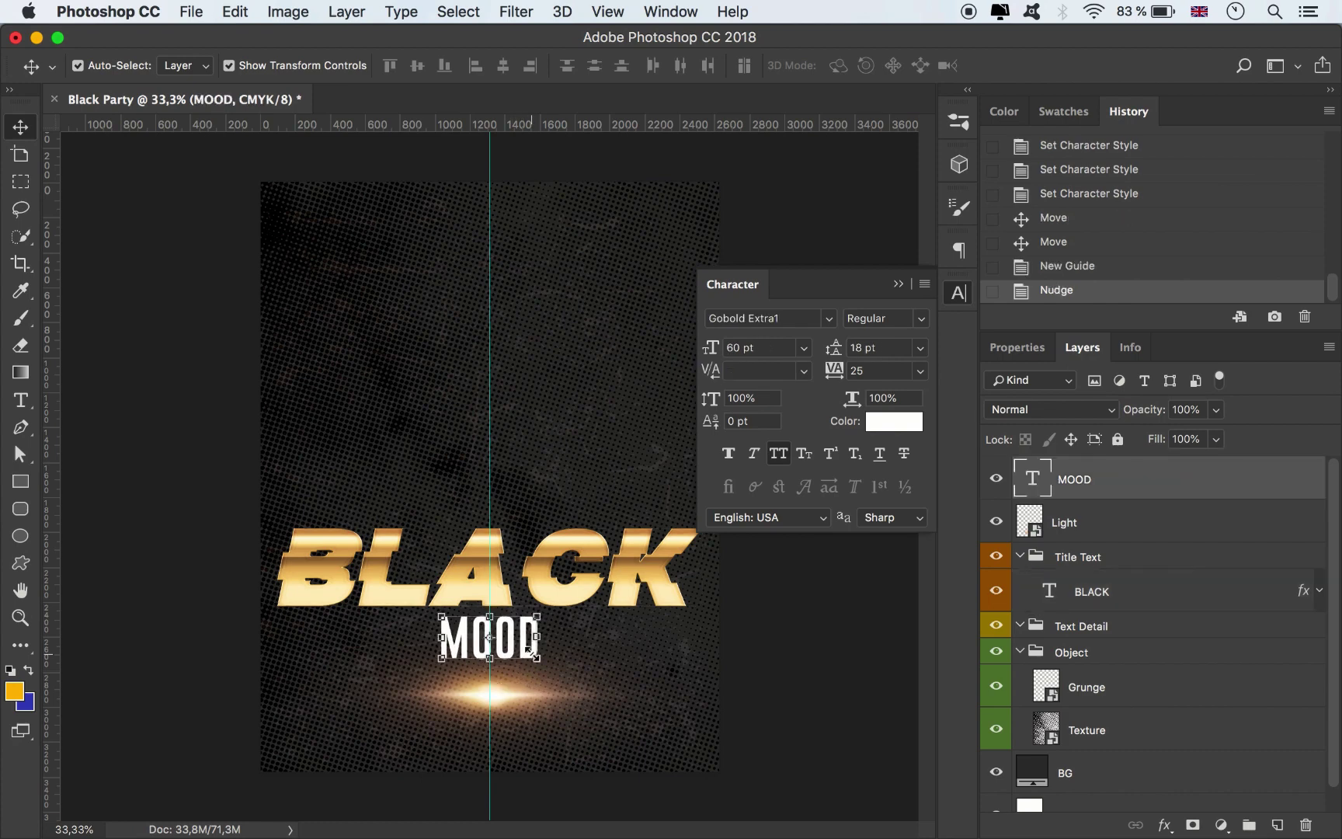
key(shift+Down)
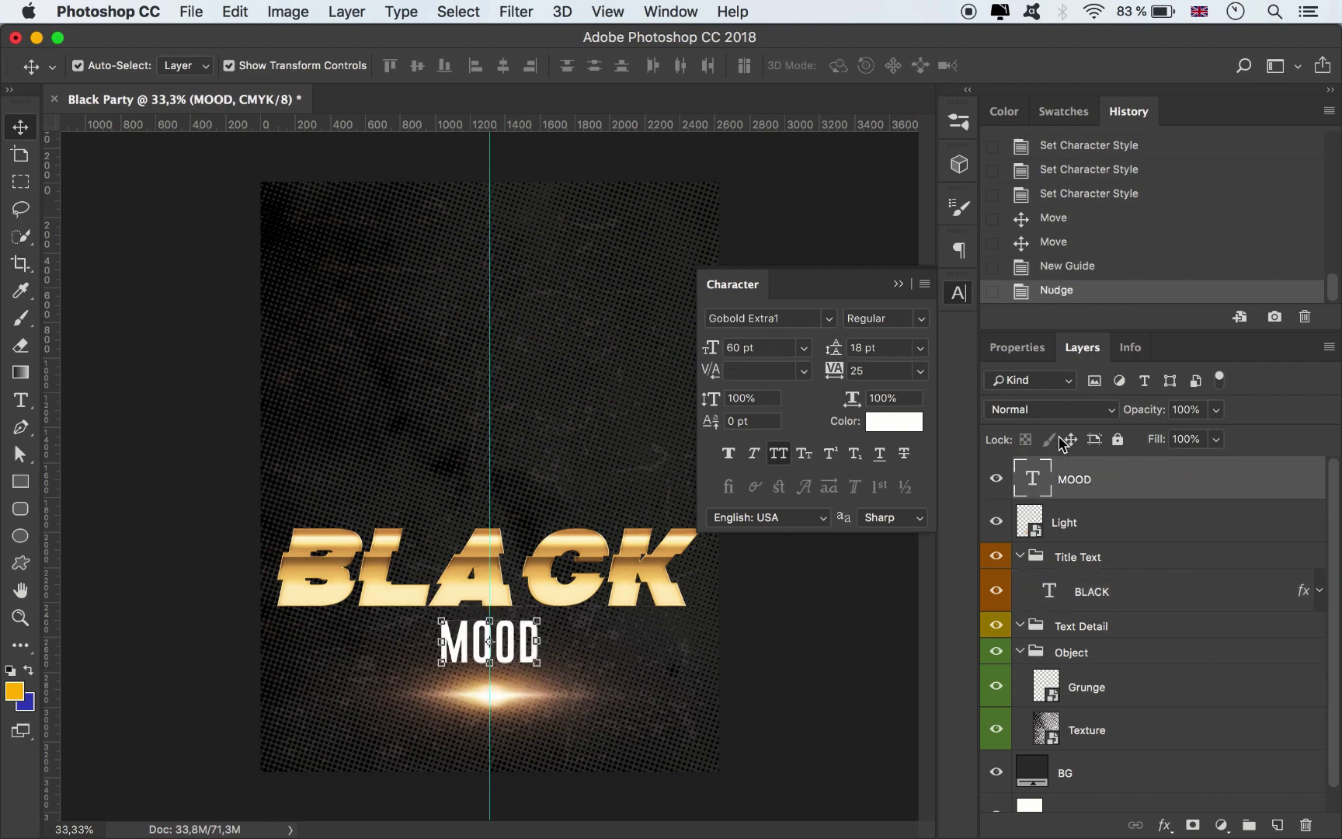
Move the MOOD layer into the Title Text group below BLACK, and copy BLACK's layer style onto it
drag(1107, 476, 1145, 598)
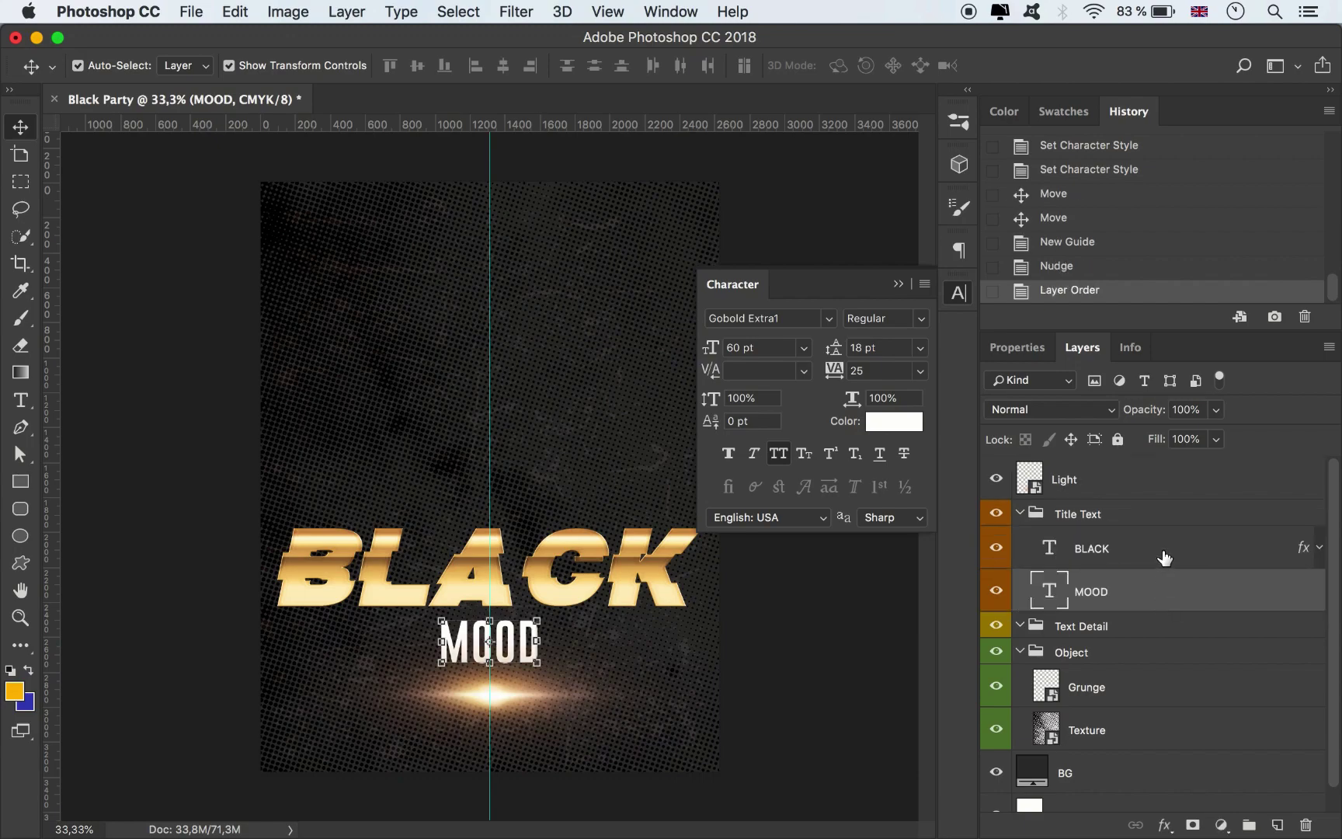
click(1163, 550)
right_click(1156, 548)
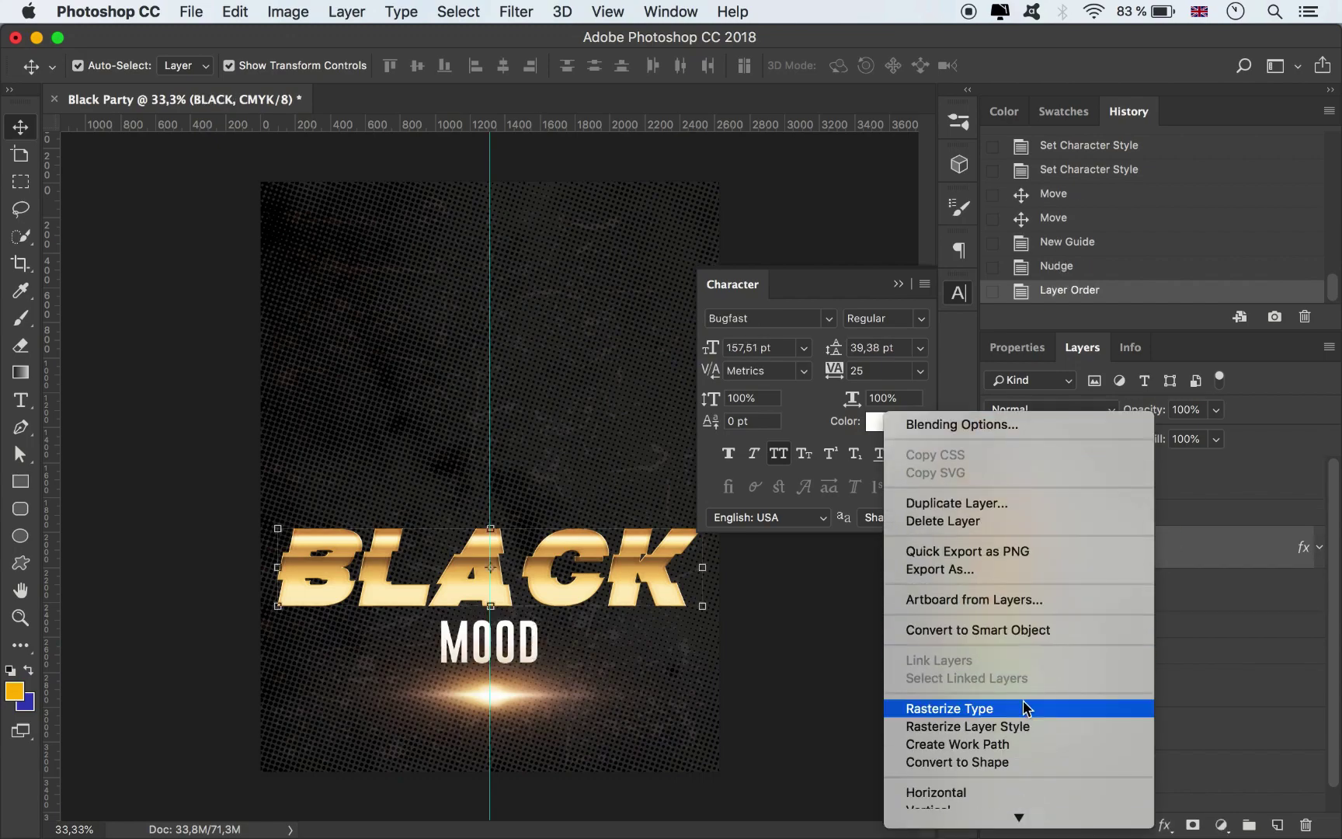
scroll(1024, 707, down, 10)
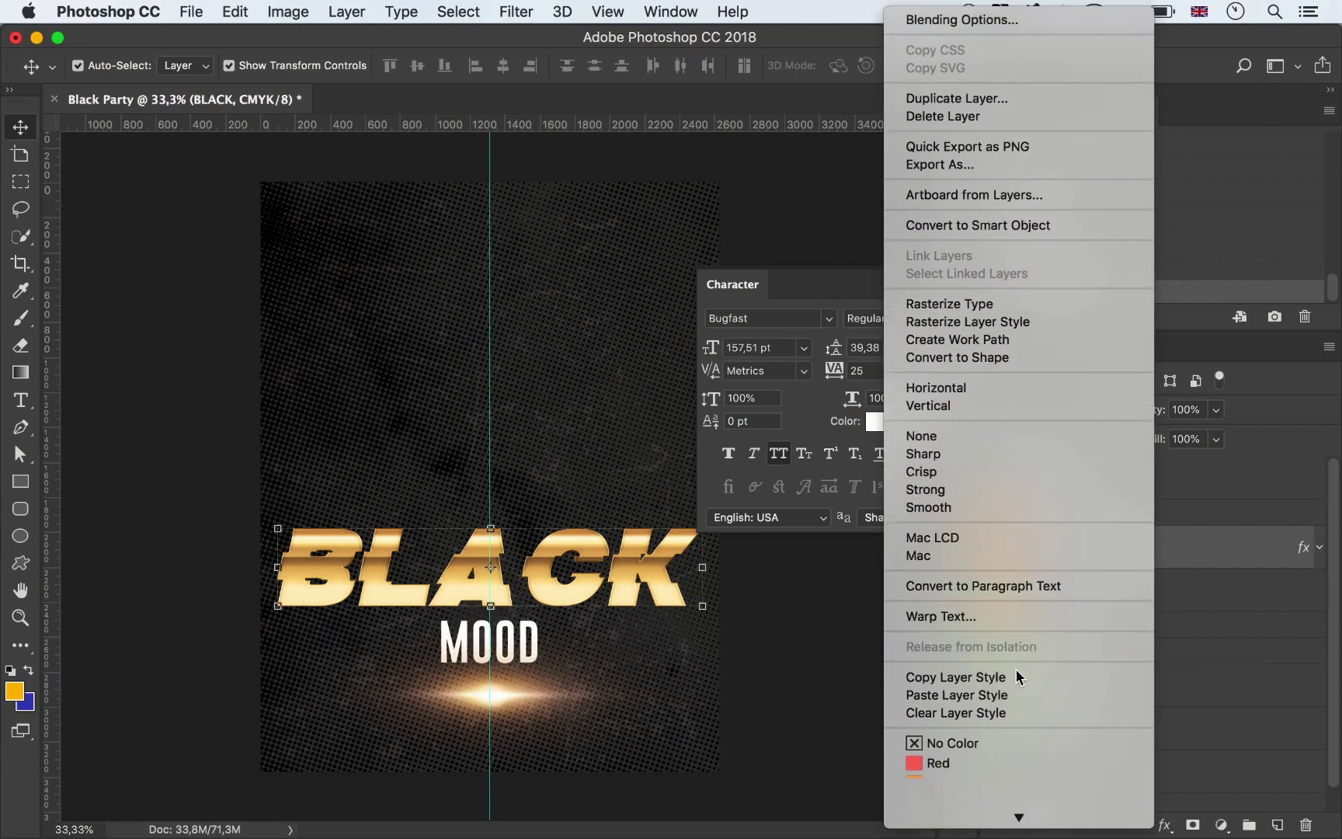
click(992, 676)
click(1150, 594)
right_click(1154, 598)
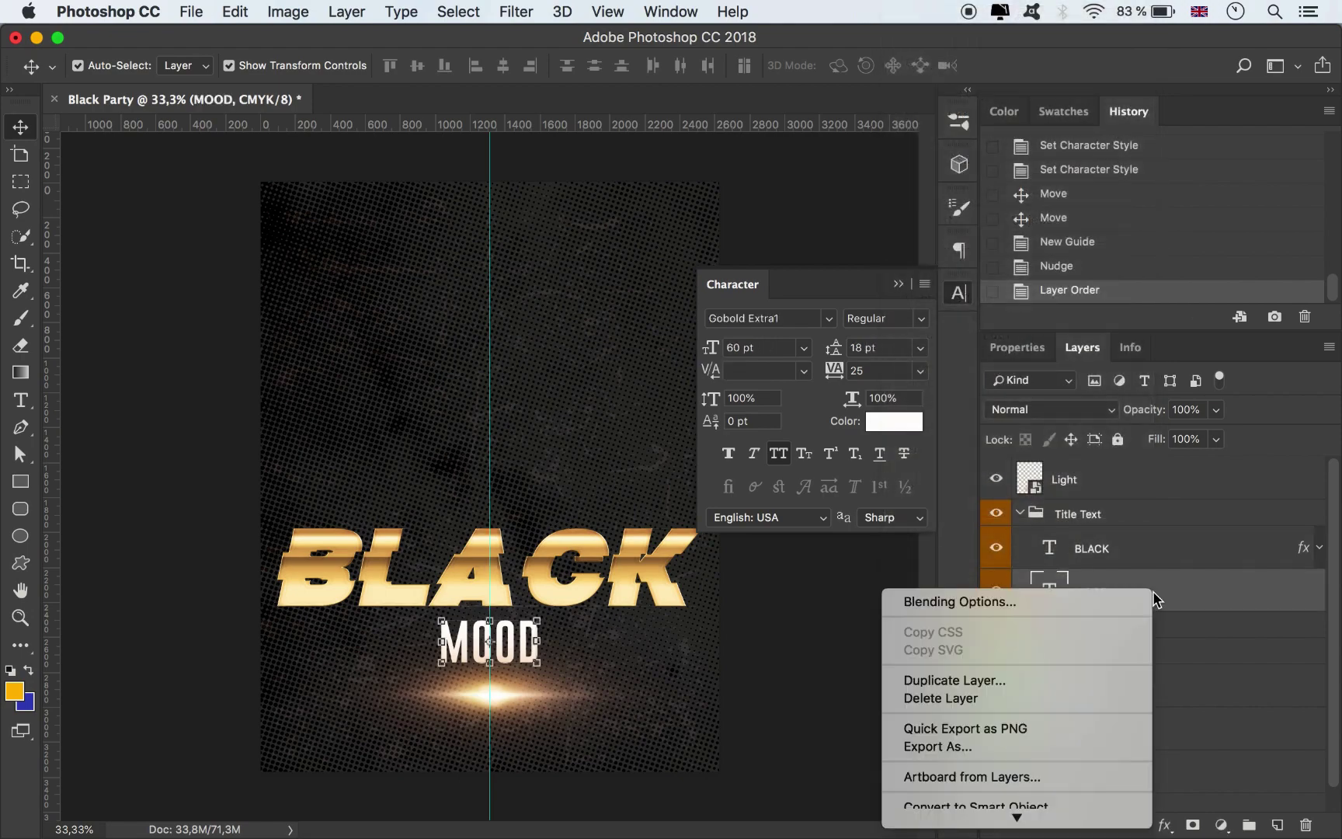
scroll(1072, 657, down, 9)
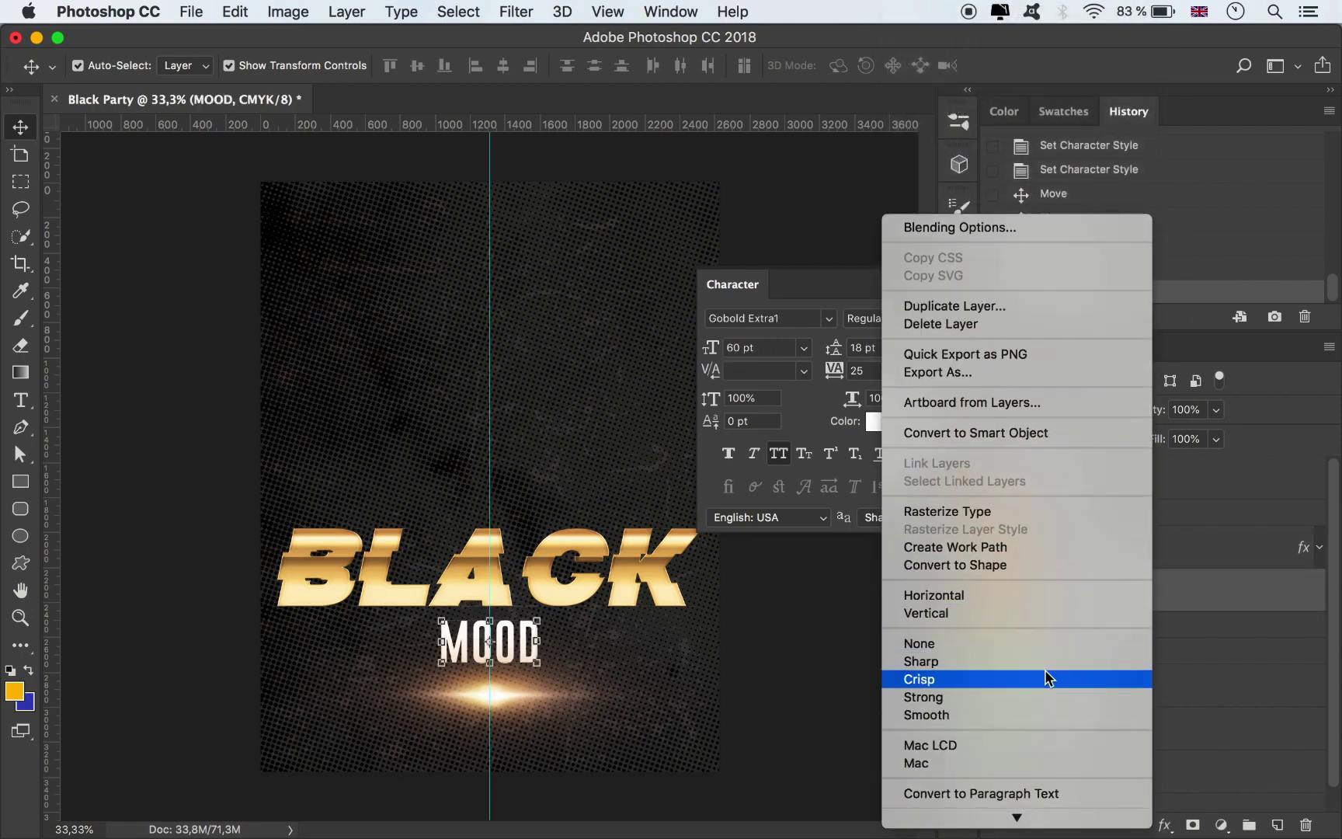
scroll(1047, 675, down, 5)
click(1028, 704)
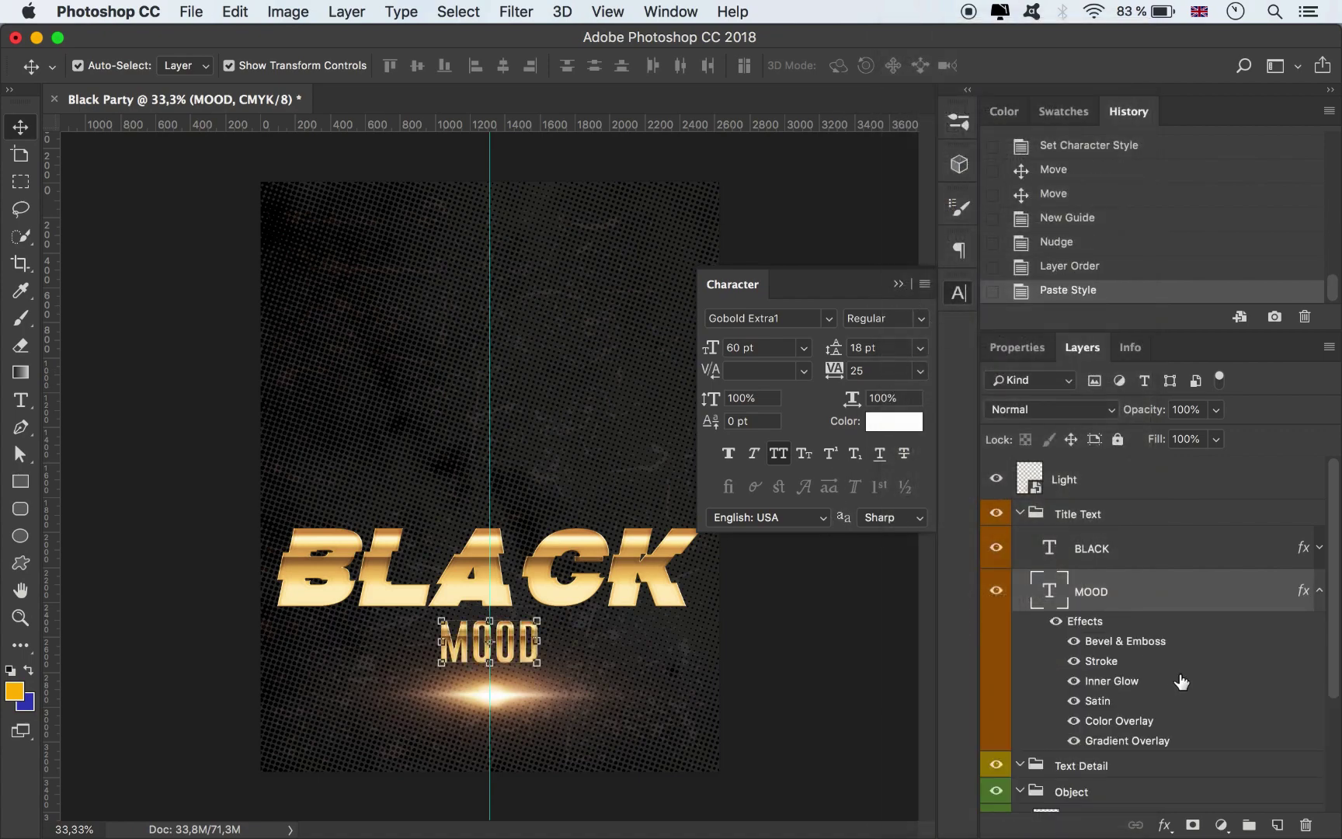
Lower the opacity of the Multiply Color Overlay in the MOOD layer's style and apply the changes
double_click(1183, 592)
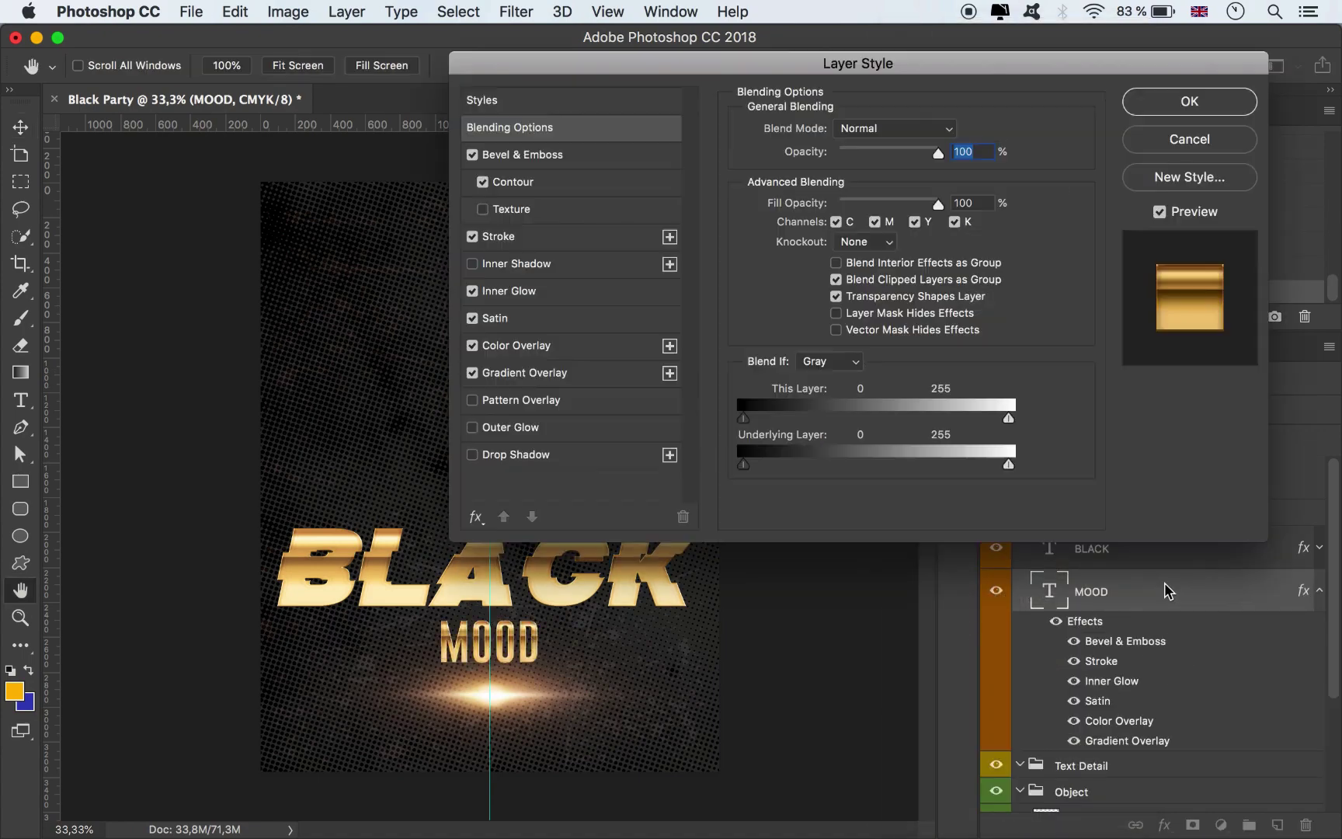
click(567, 372)
drag(868, 149, 875, 154)
click(606, 351)
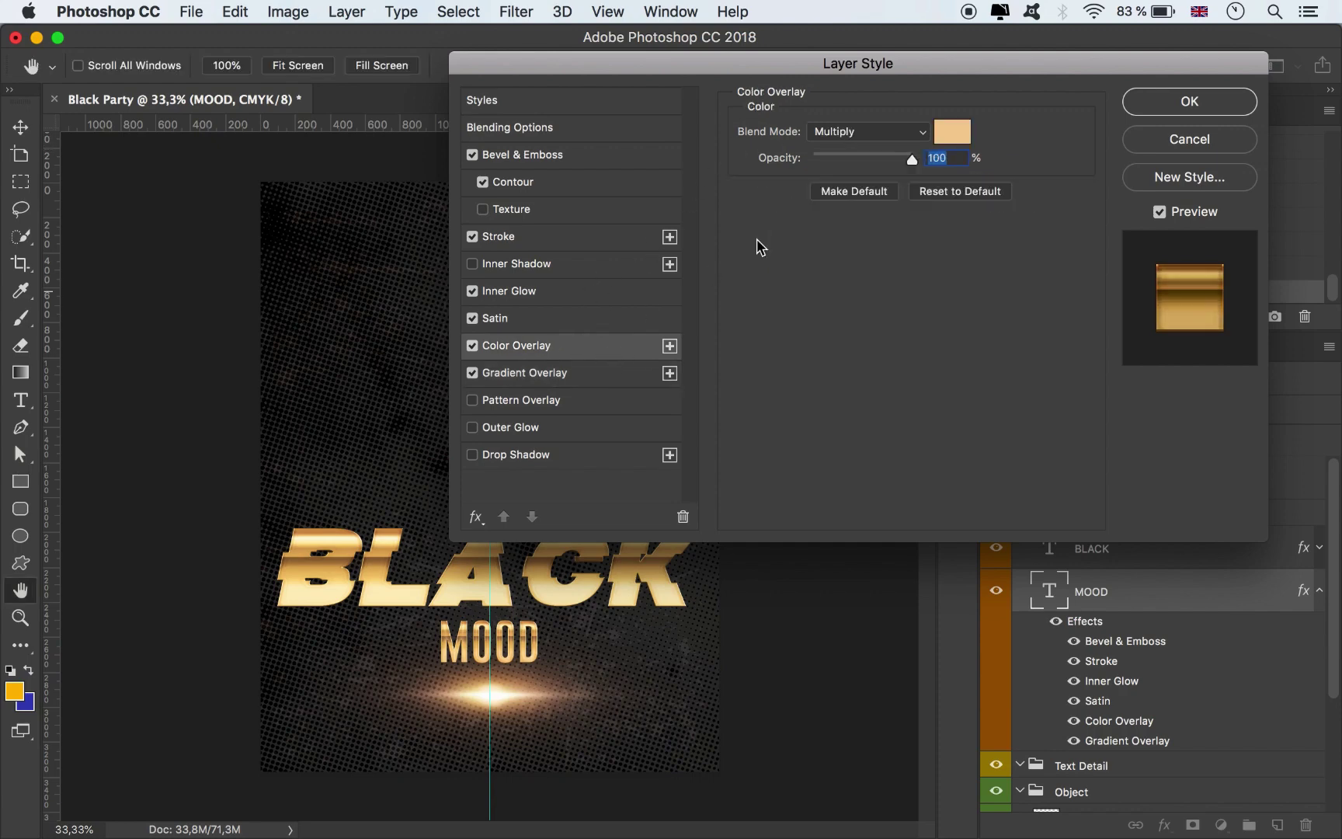
click(873, 158)
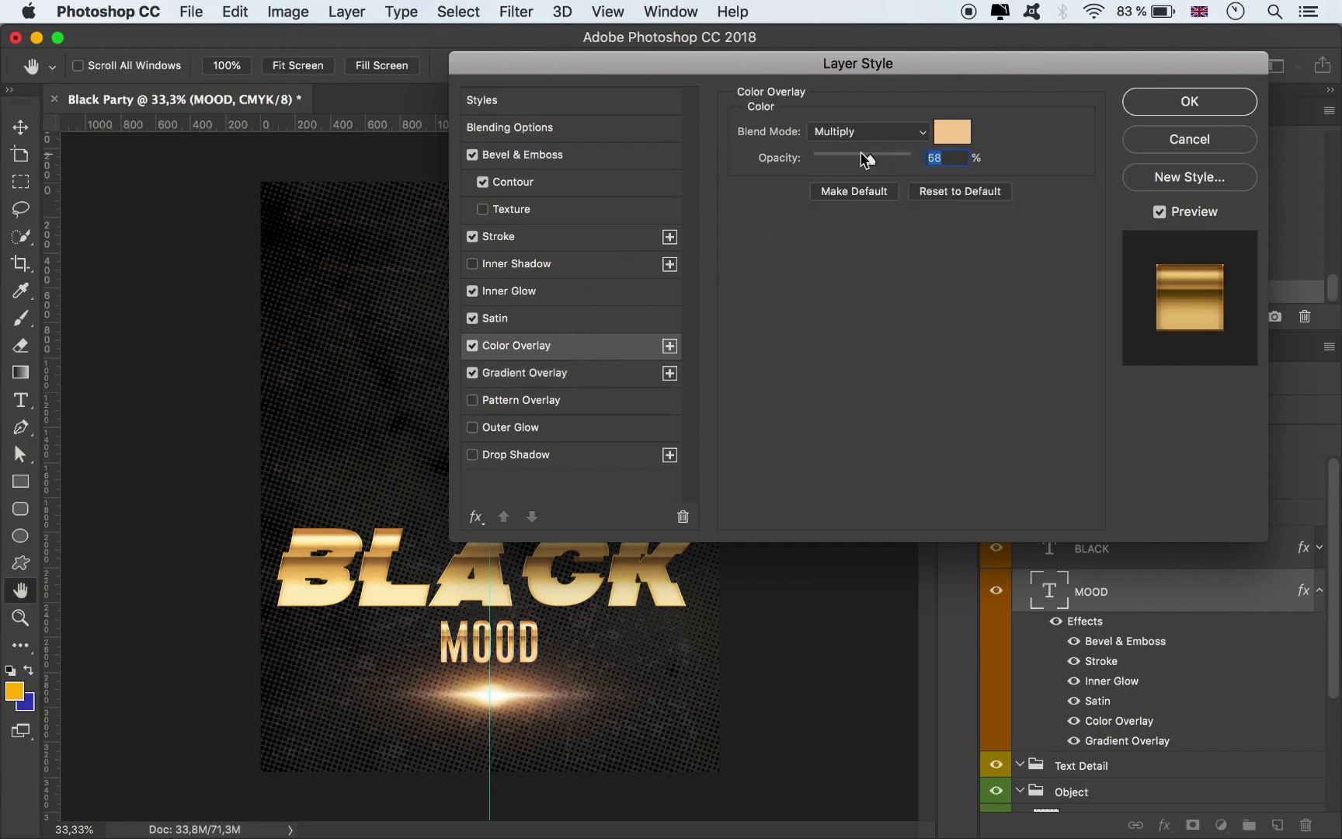
drag(857, 156, 858, 160)
click(1202, 105)
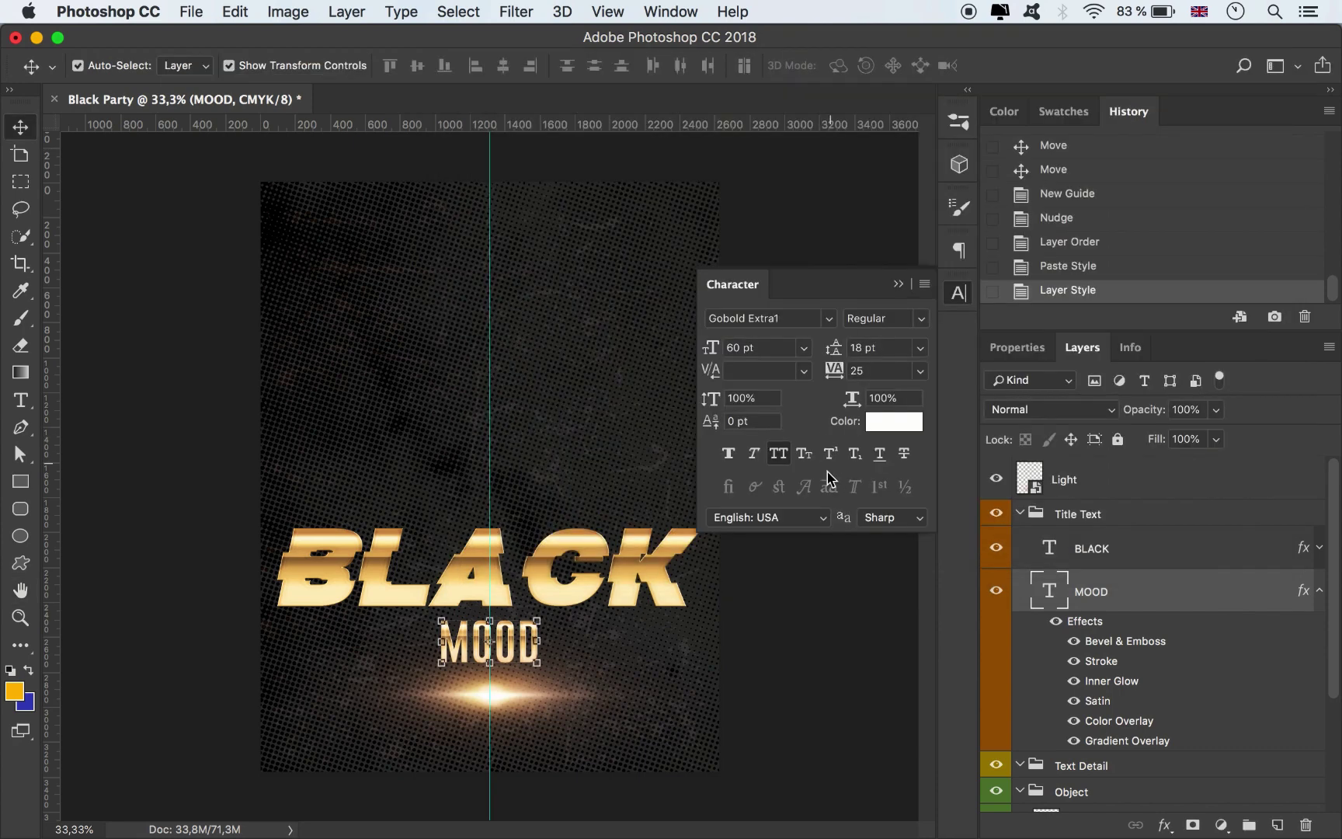
Collapse the character settings and the MOOD layer's effects list
click(897, 284)
scroll(1153, 710, down, 5)
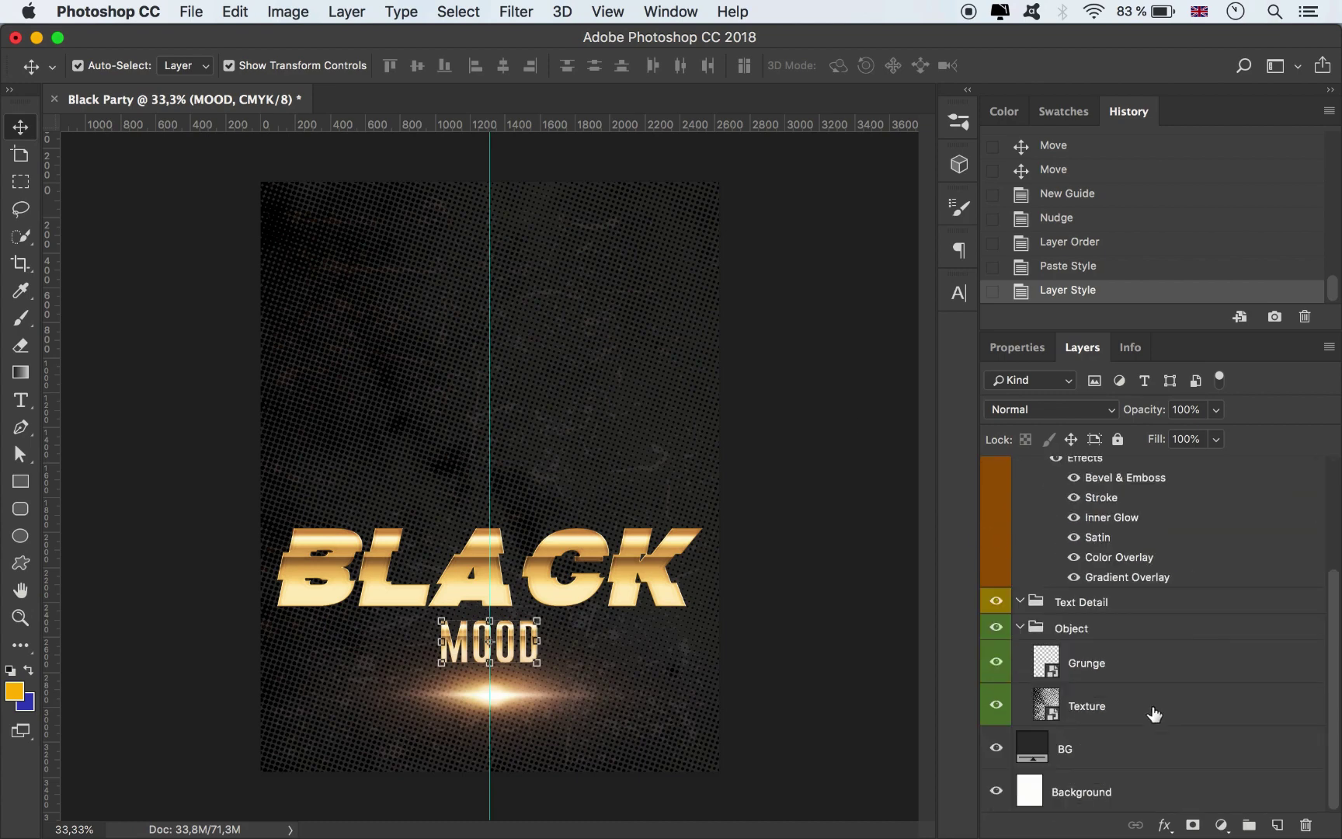
scroll(1192, 683, up, 5)
click(1320, 593)
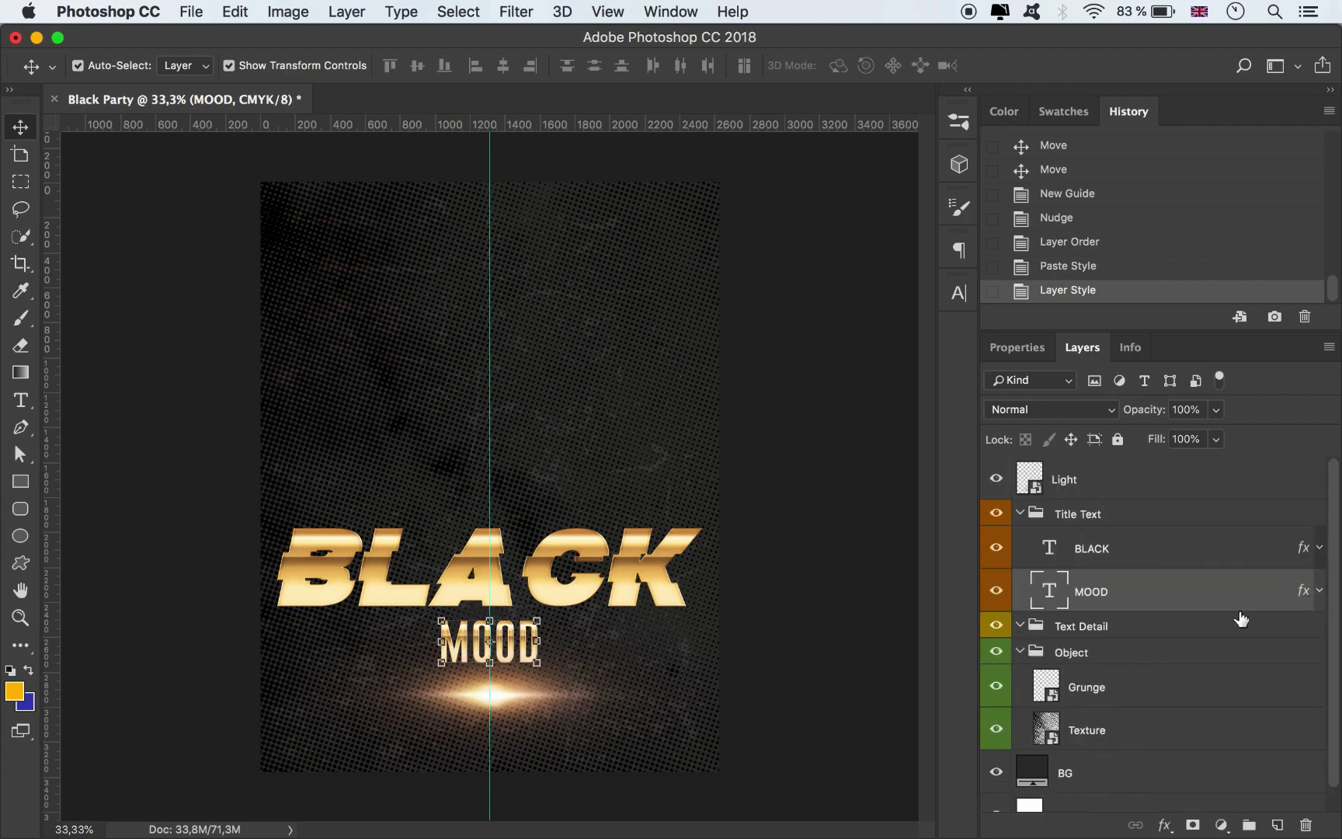
Darken the BG fill layer to a near-black colour, about #1f2020, and deselect the layer
scroll(1108, 695, down, 1)
click(1036, 748)
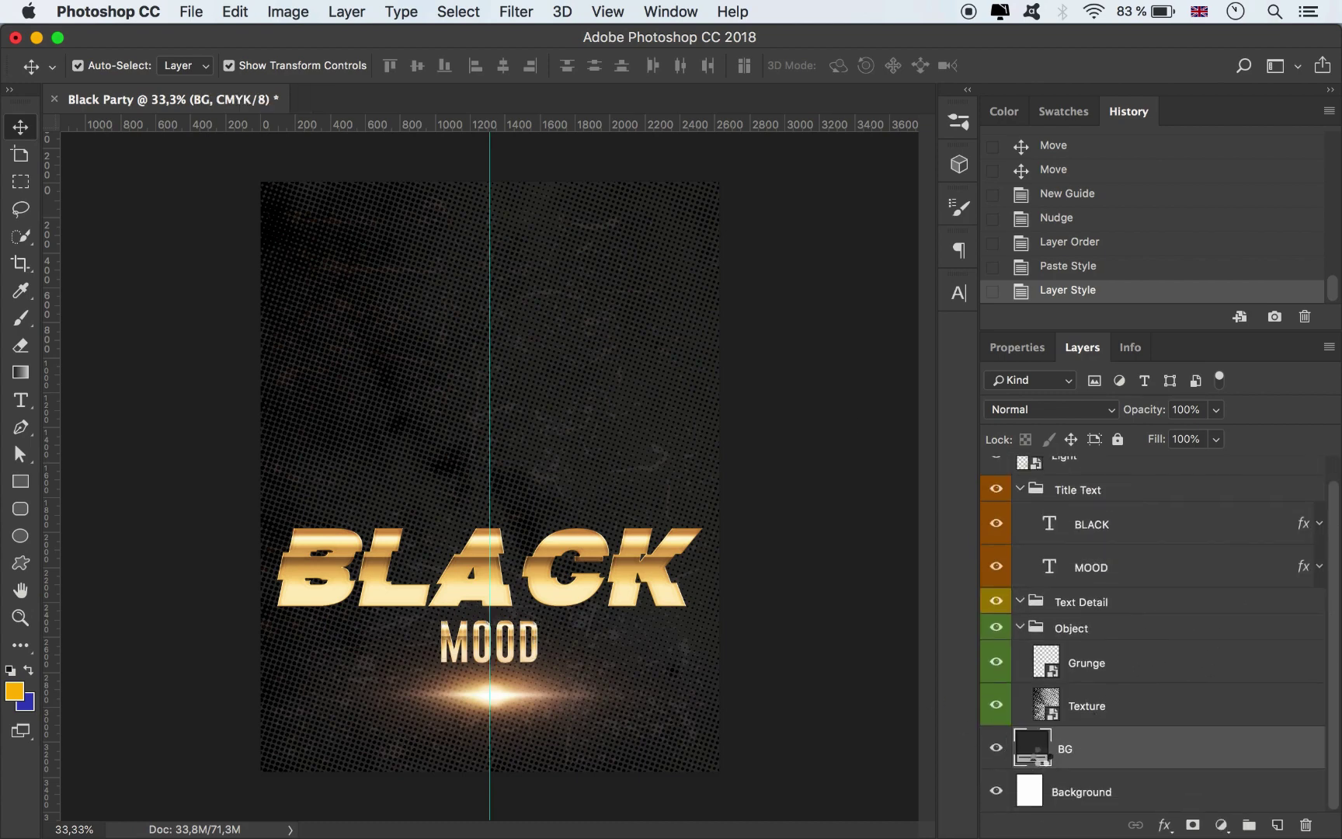
double_click(1032, 747)
click(793, 721)
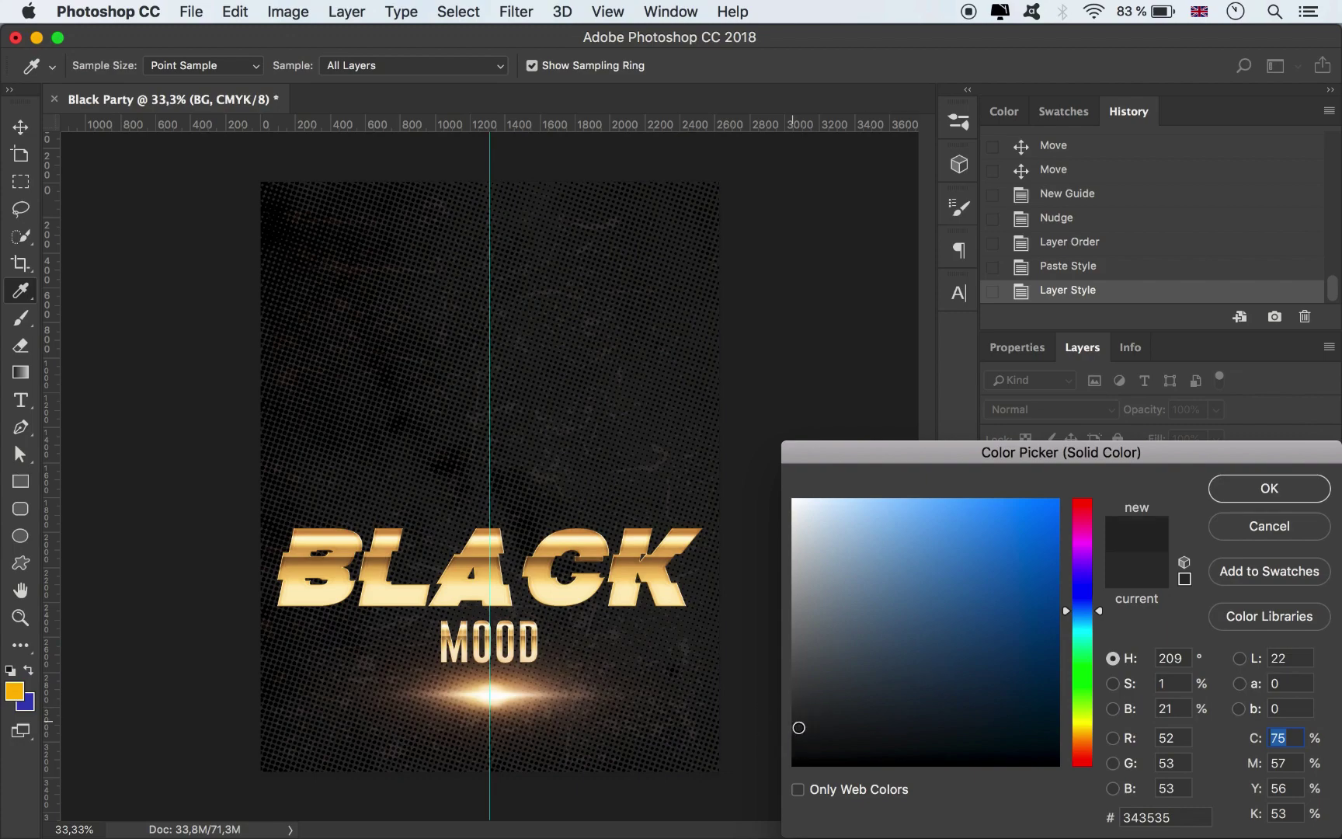
click(797, 730)
click(800, 732)
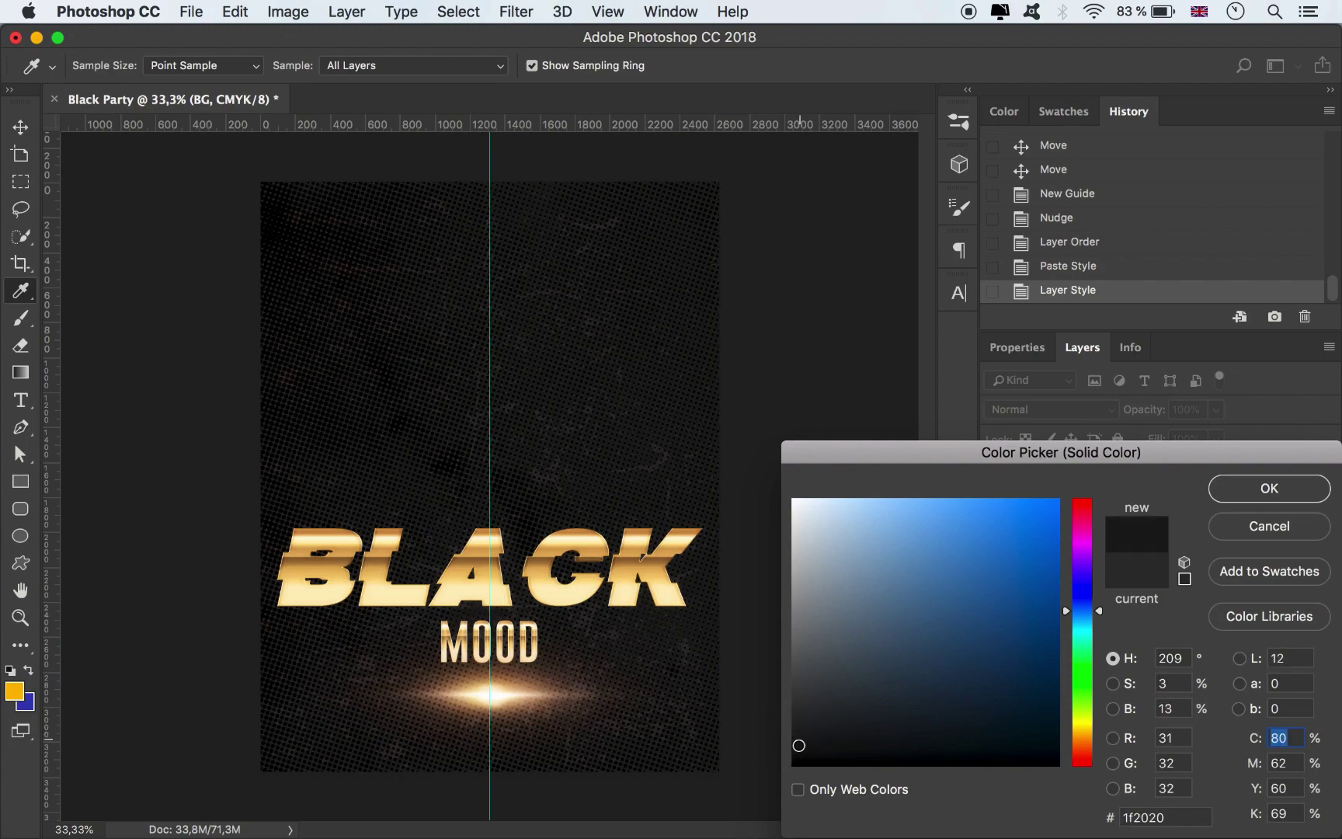
click(804, 735)
key(Return)
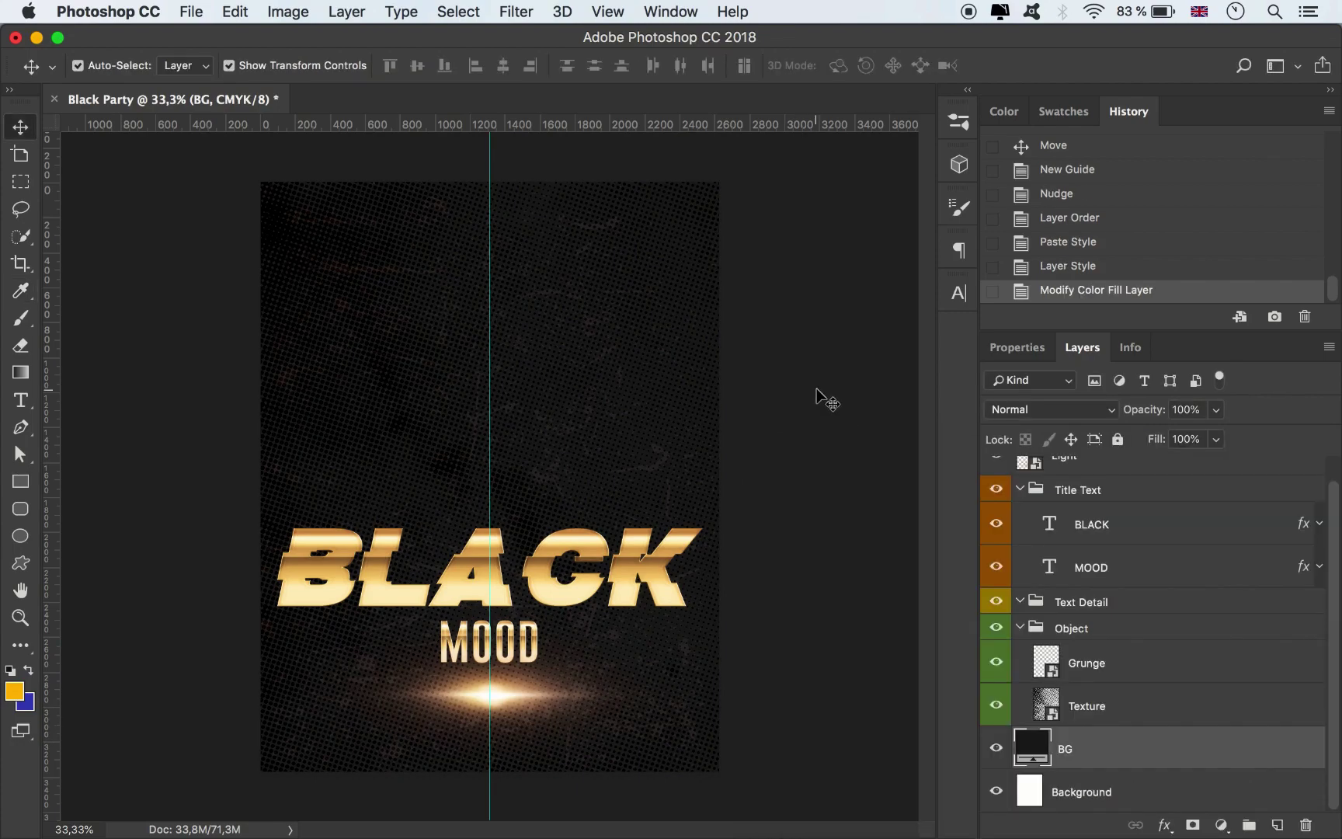
click(820, 383)
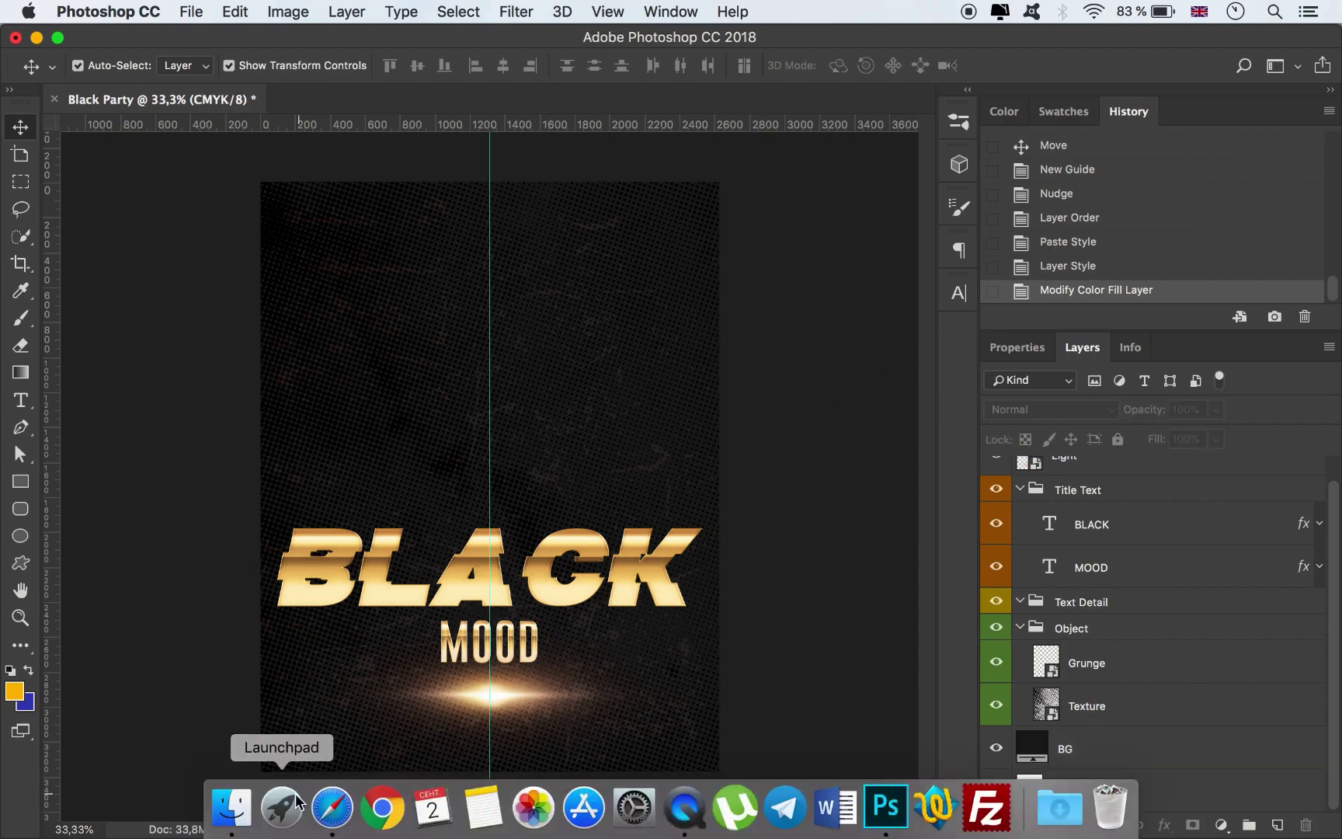
Place the gold Skull image in the flyer, scale it down to roughly a quarter size, and move it to the canvas's right edge above BLACK
click(233, 808)
drag(499, 278, 623, 698)
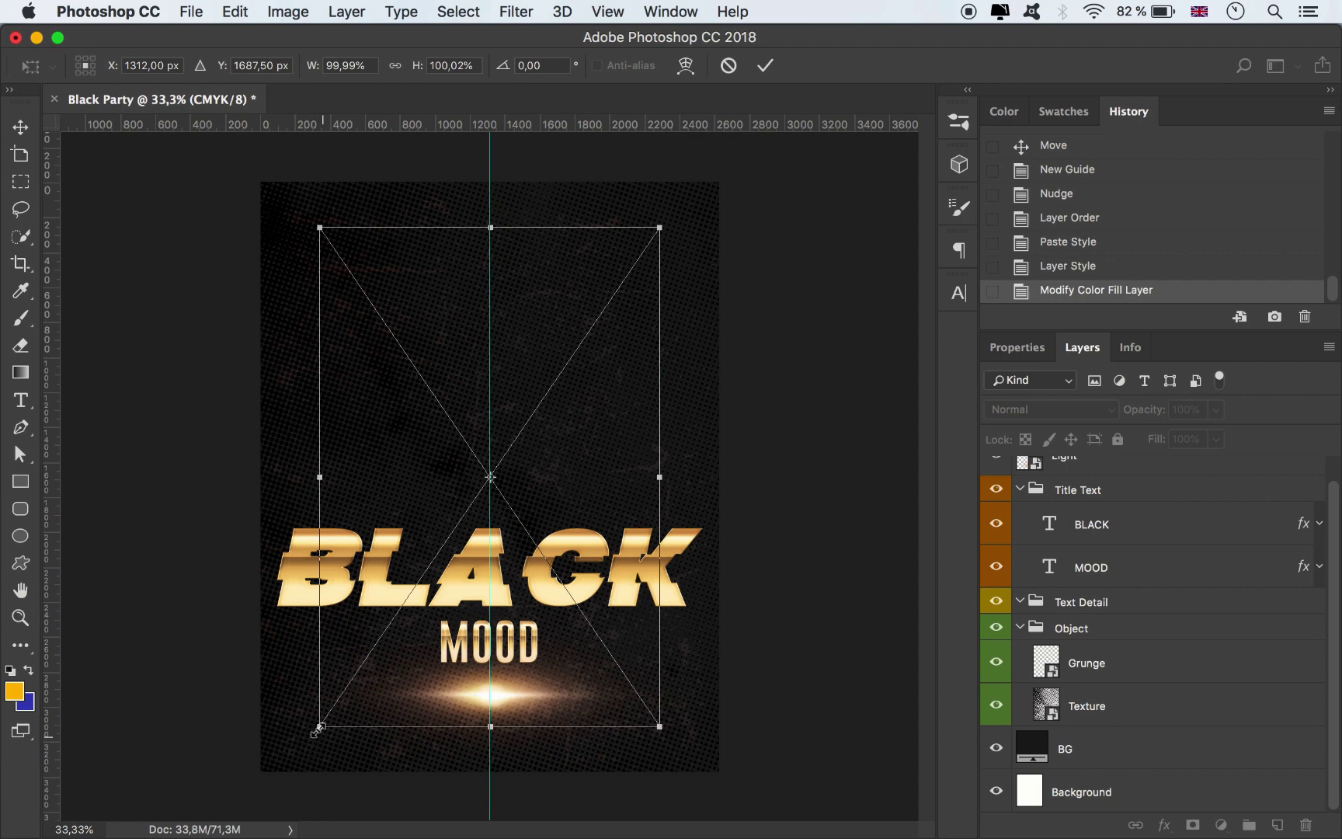
drag(317, 728, 561, 372)
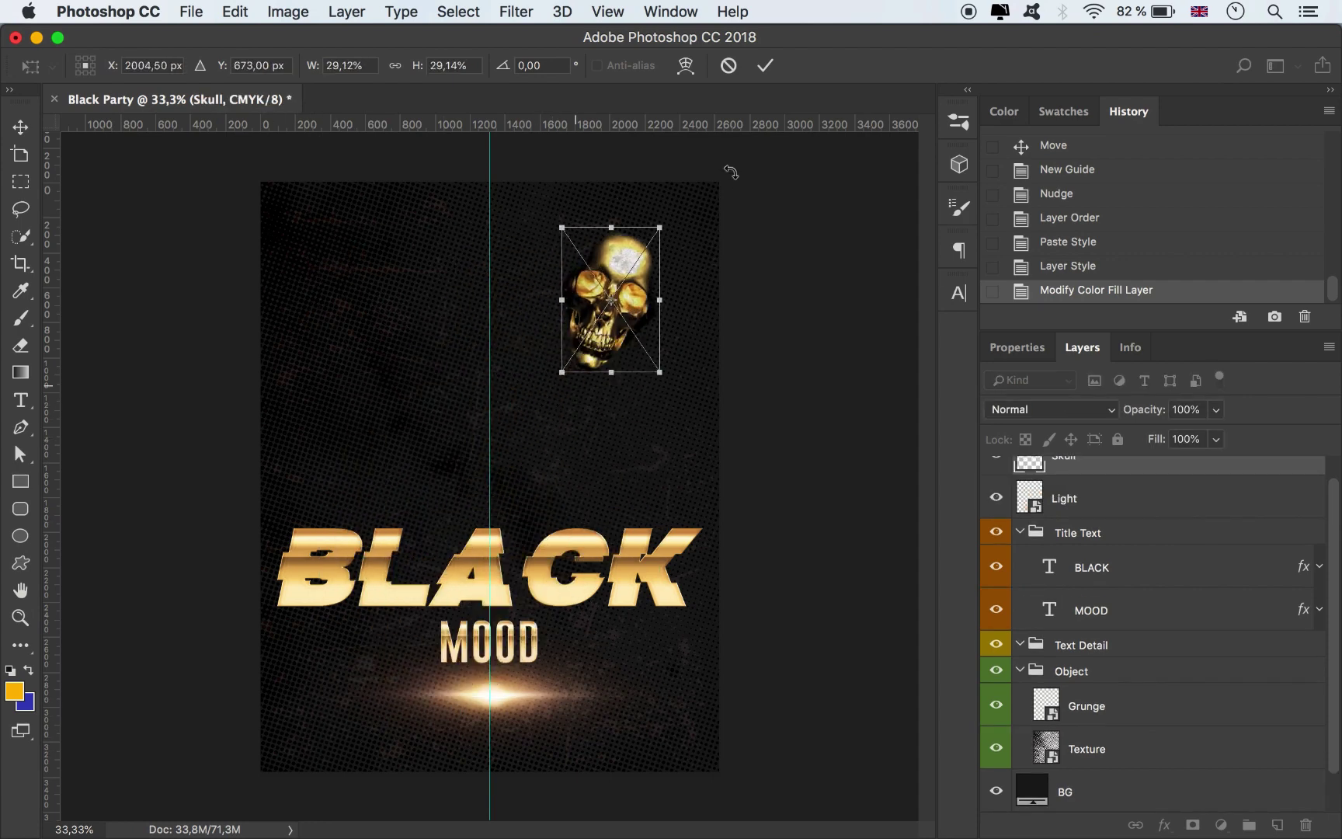
drag(660, 225, 643, 252)
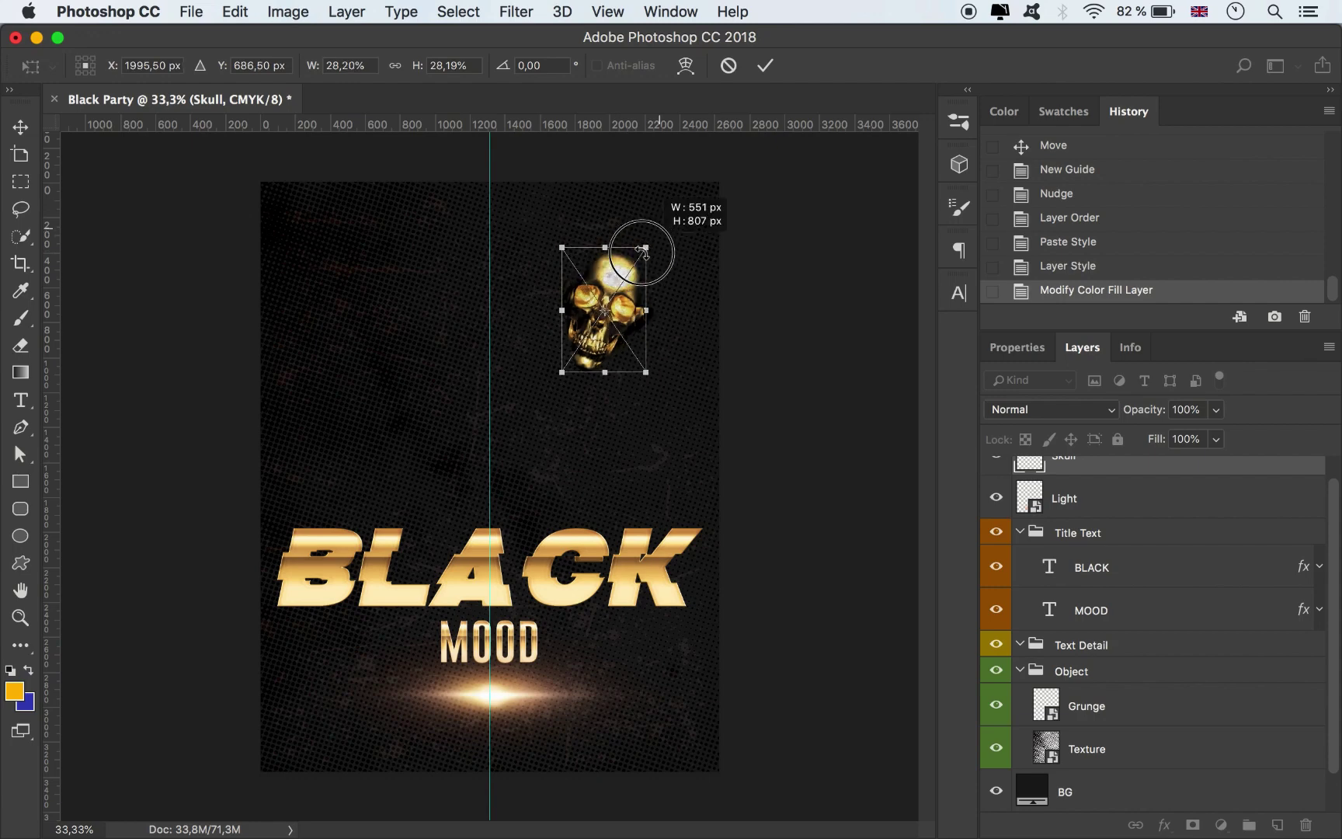
click(765, 65)
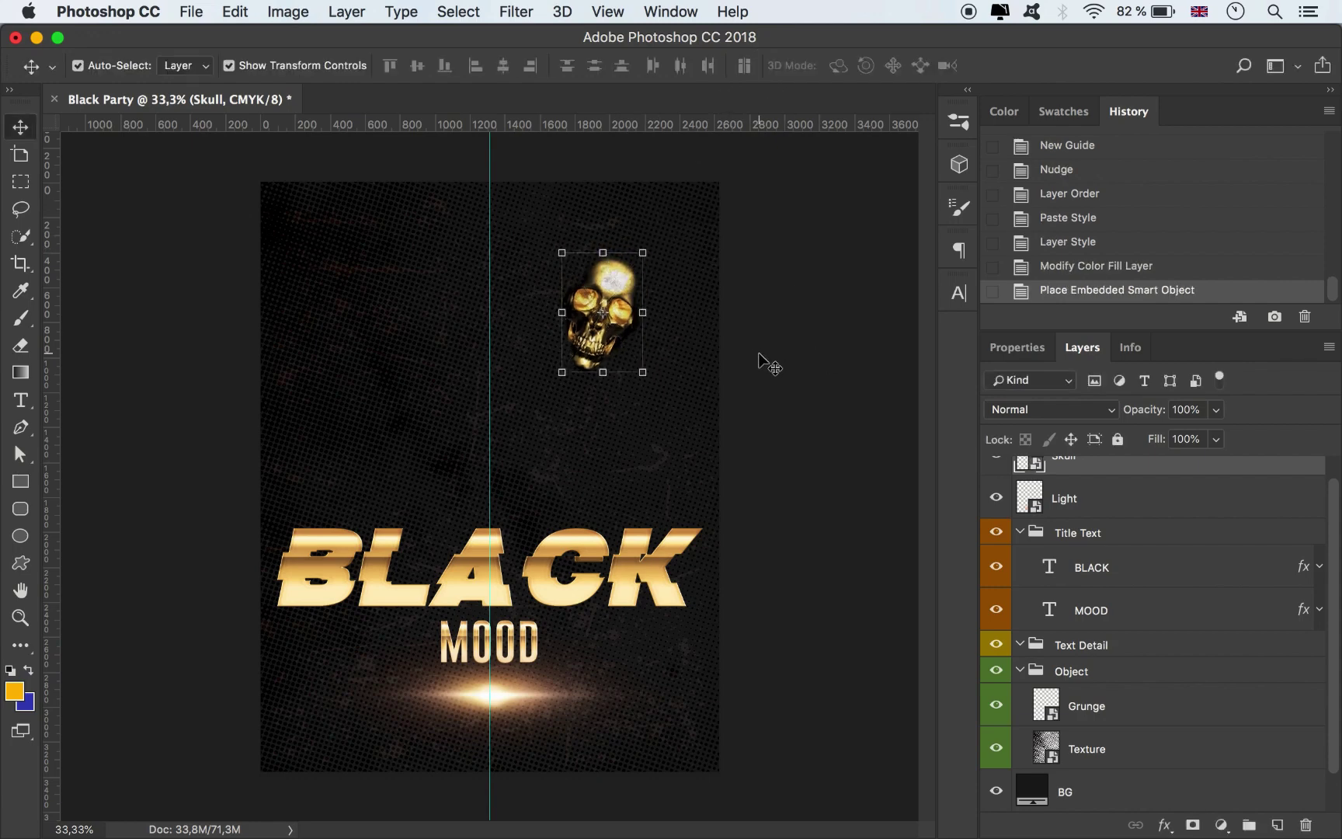
drag(618, 332, 705, 403)
Darken the BG fill layer to #0e0e0e and deselect the layer
scroll(1126, 621, down, 2)
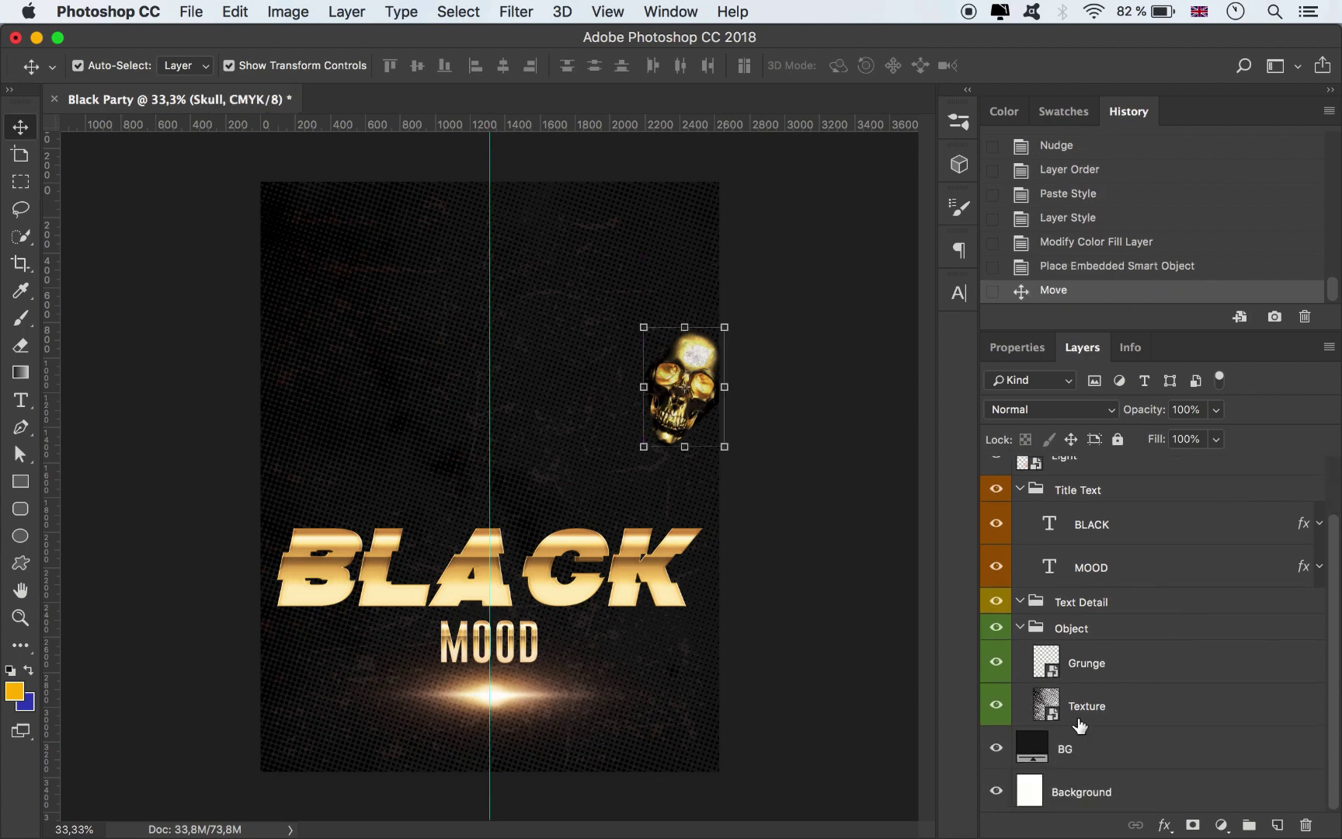
click(1038, 746)
double_click(1029, 747)
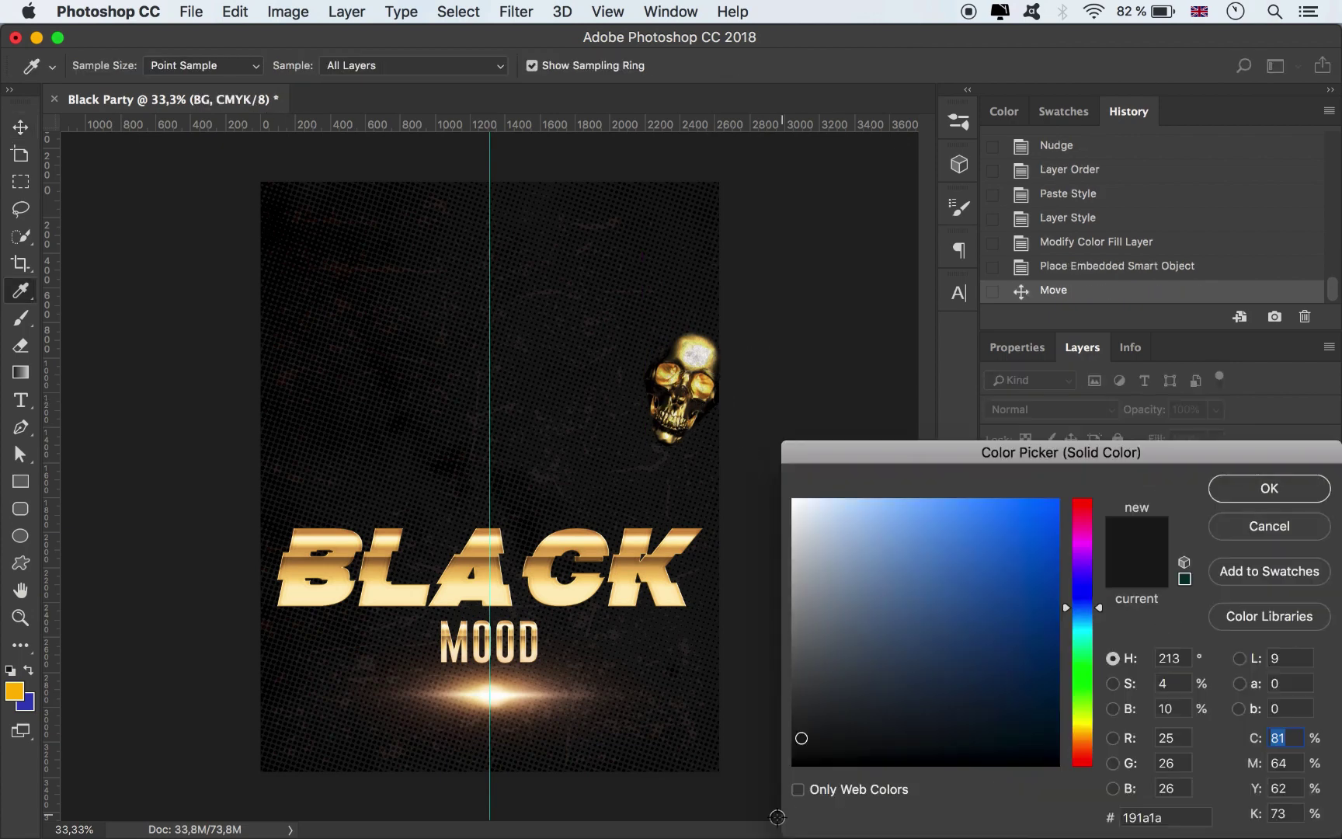
click(793, 751)
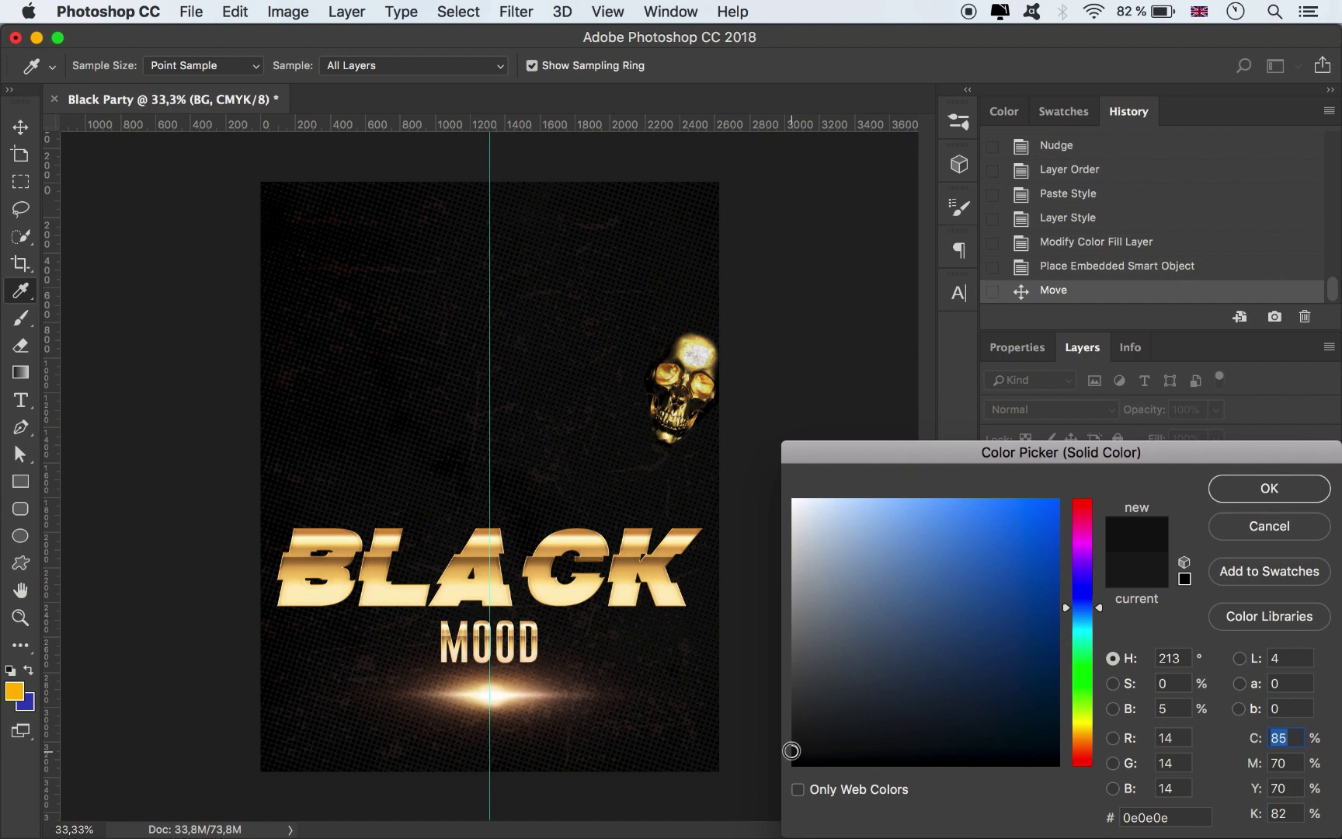
key(Return)
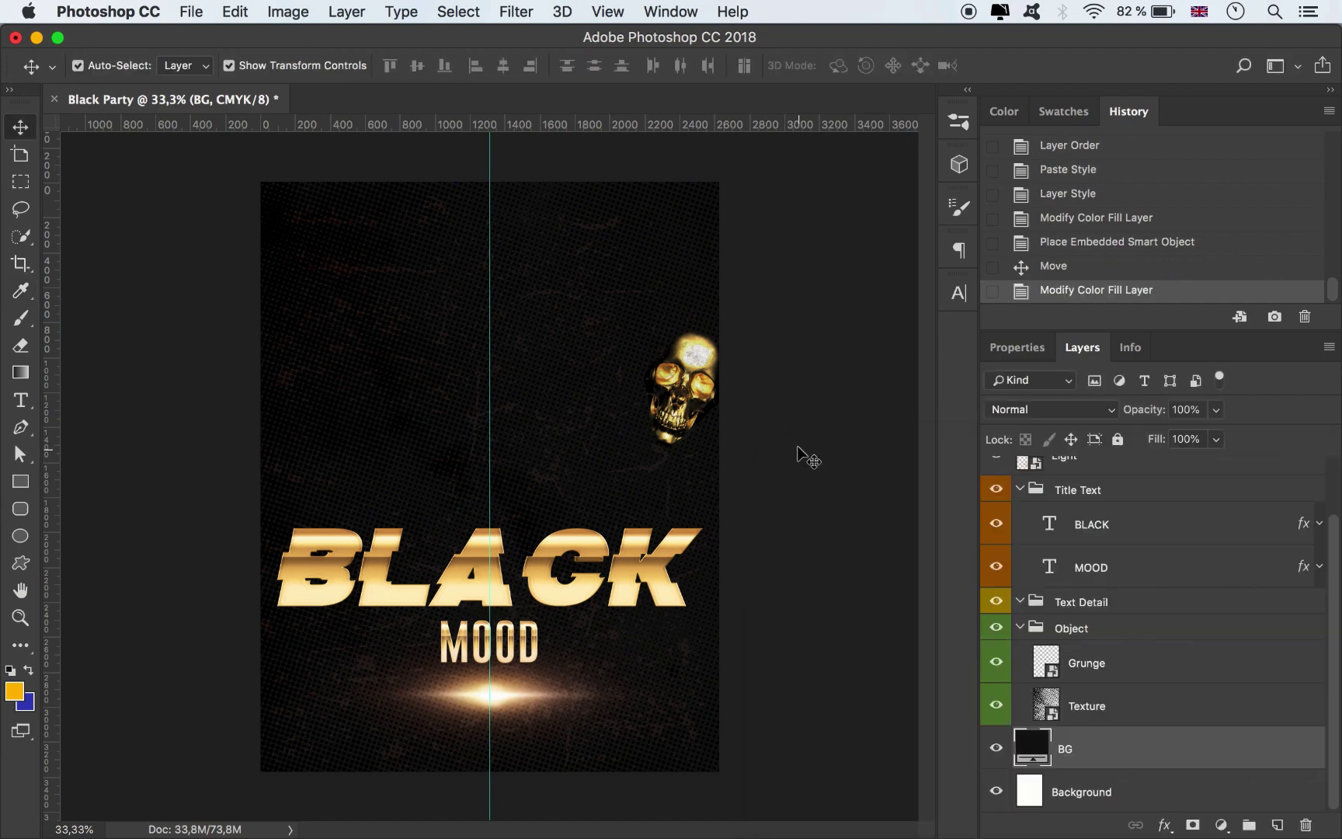
click(742, 444)
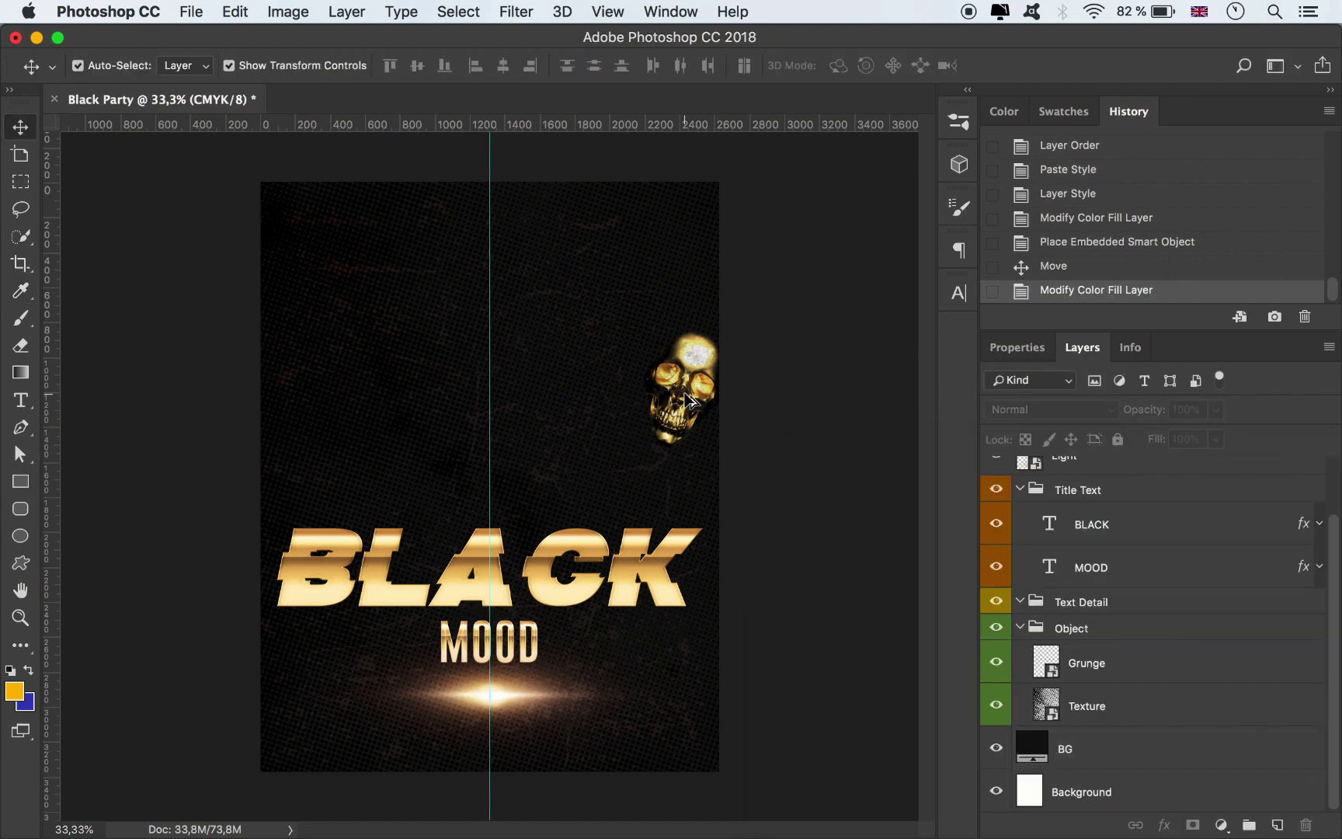
Duplicate the skull, scale the copy down and rotate it upright, and place it over the lower part of the B in BLACK
drag(690, 396, 388, 330)
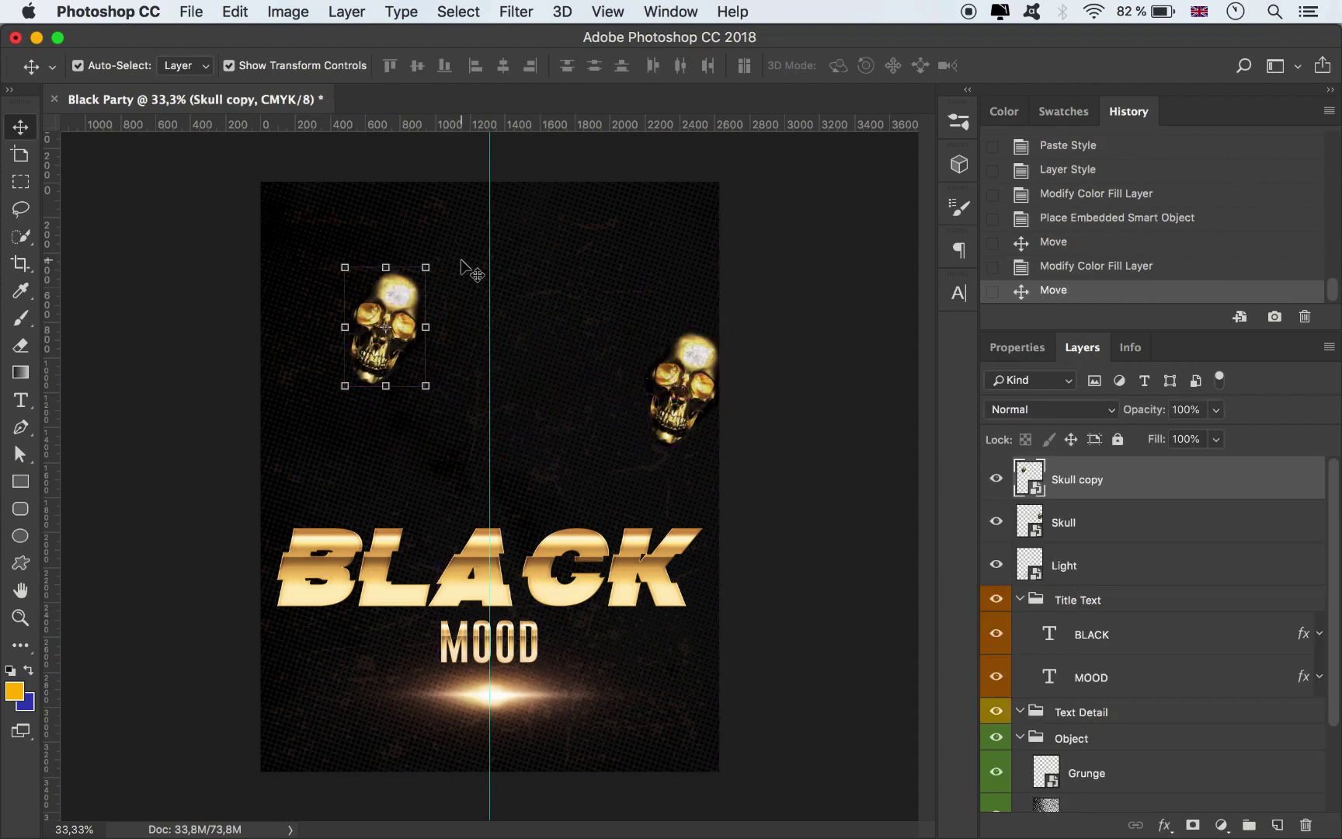
mouse_move(448, 261)
mouse_down()
mouse_move(373, 210)
mouse_move(410, 204)
mouse_move(390, 272)
mouse_move(449, 244)
mouse_up()
click(765, 65)
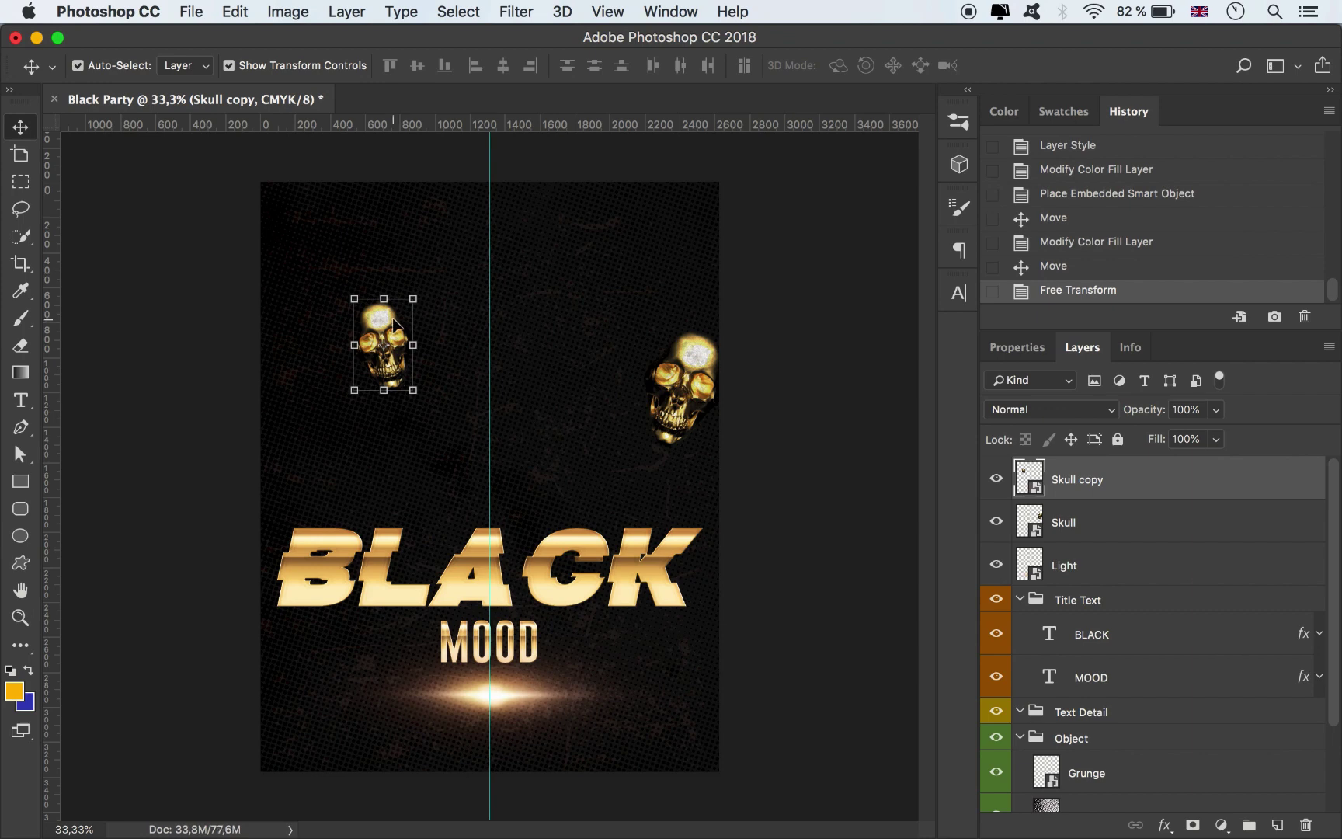
drag(394, 322, 320, 595)
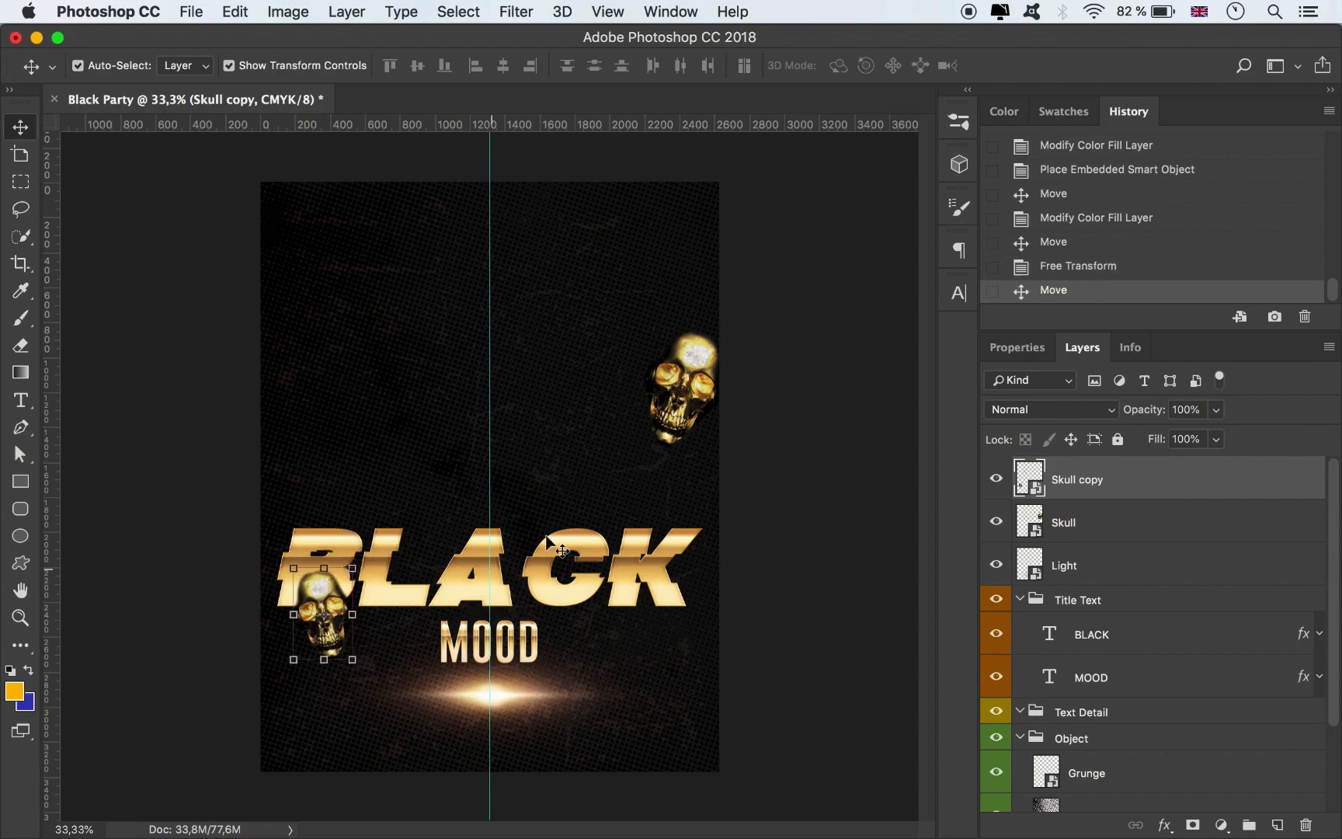
Add a Multiply drop shadow with 100% opacity and 114 px size to the Skull copy layer, and collapse its effects list
double_click(1180, 485)
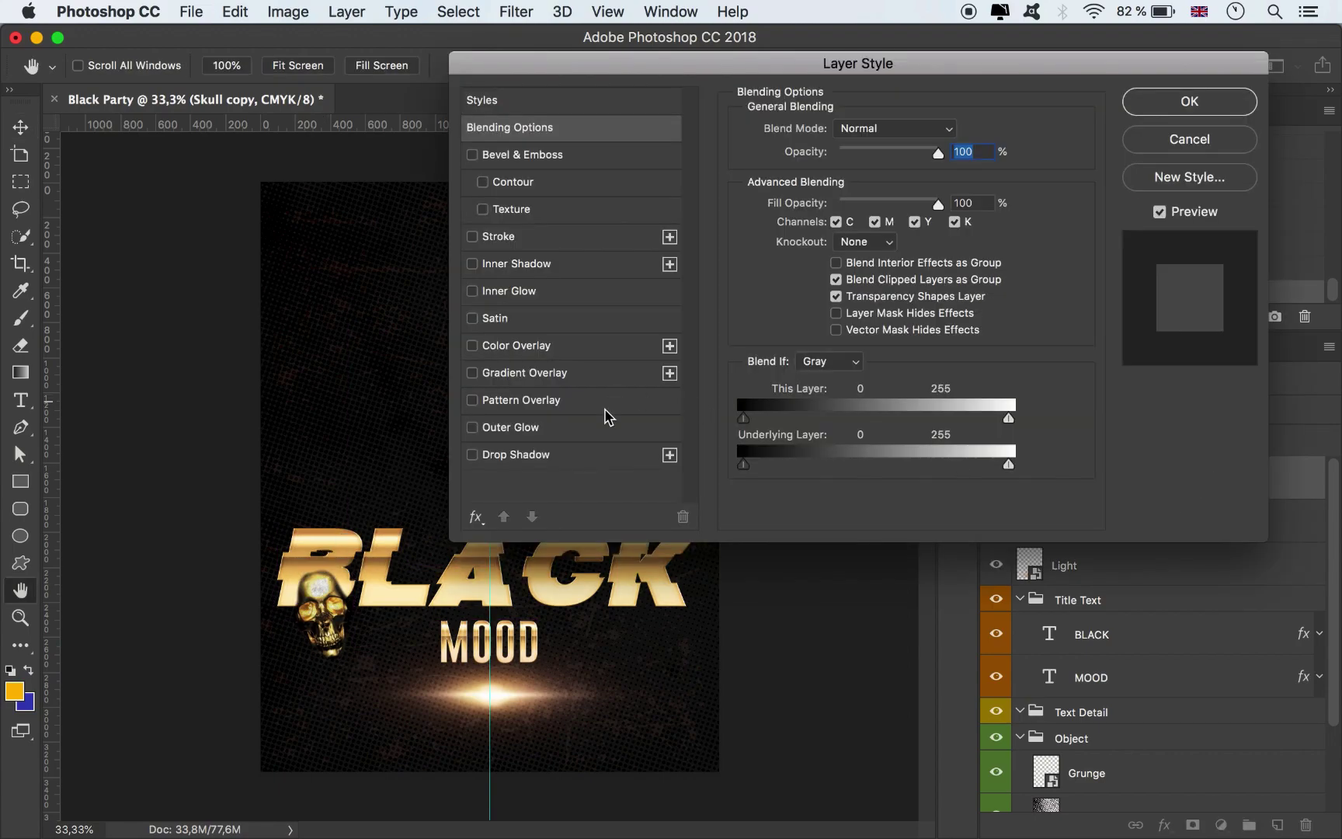
click(573, 458)
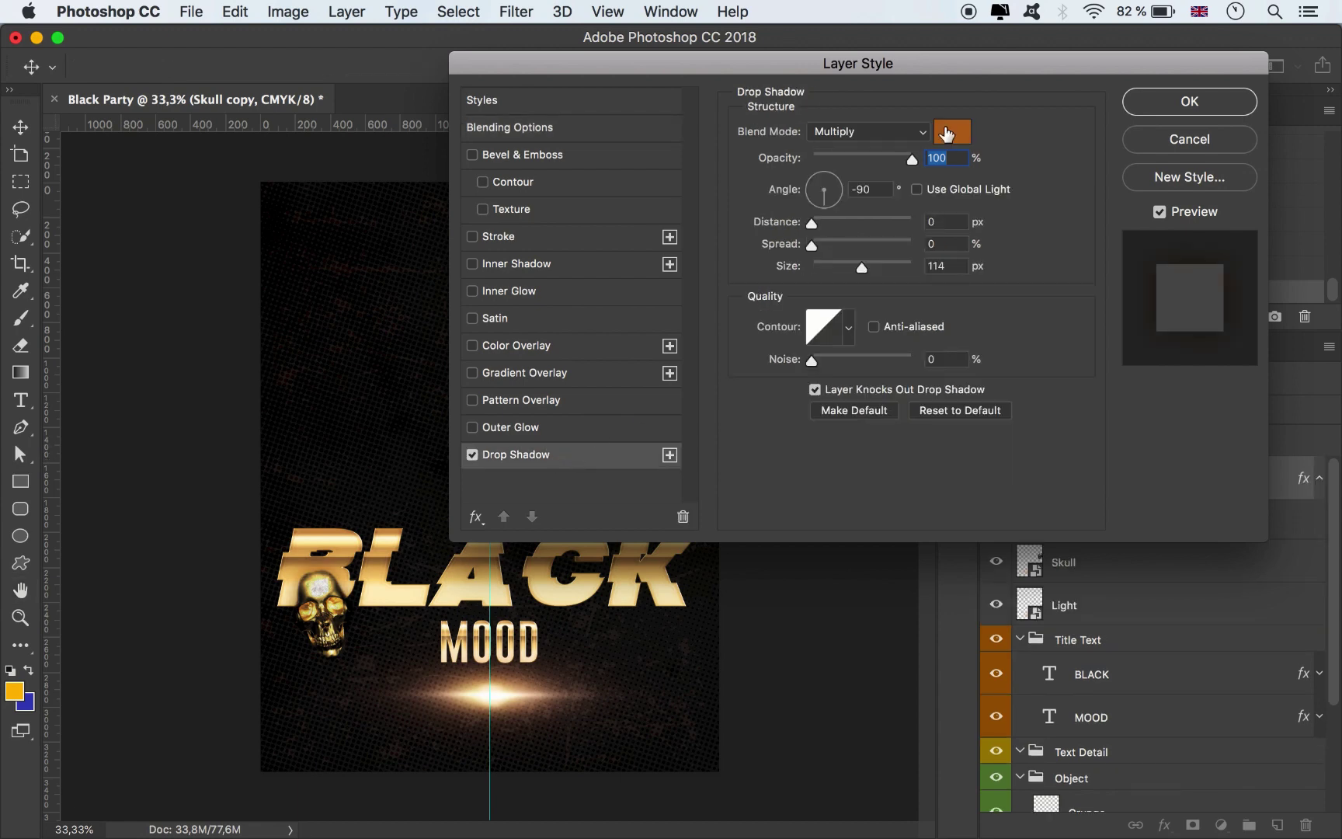
click(1190, 101)
click(1319, 479)
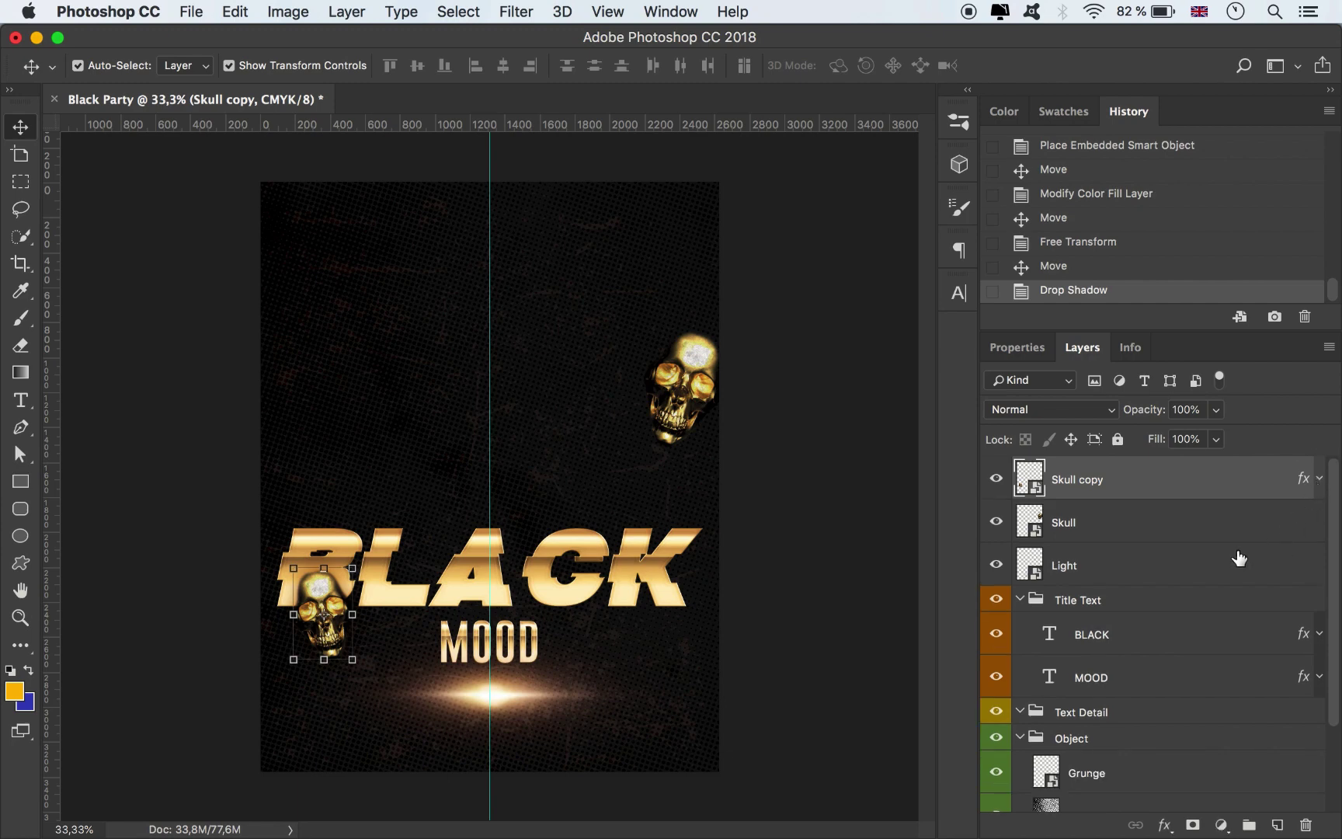
Rename the Skull copy layer as Skull
double_click(1064, 523)
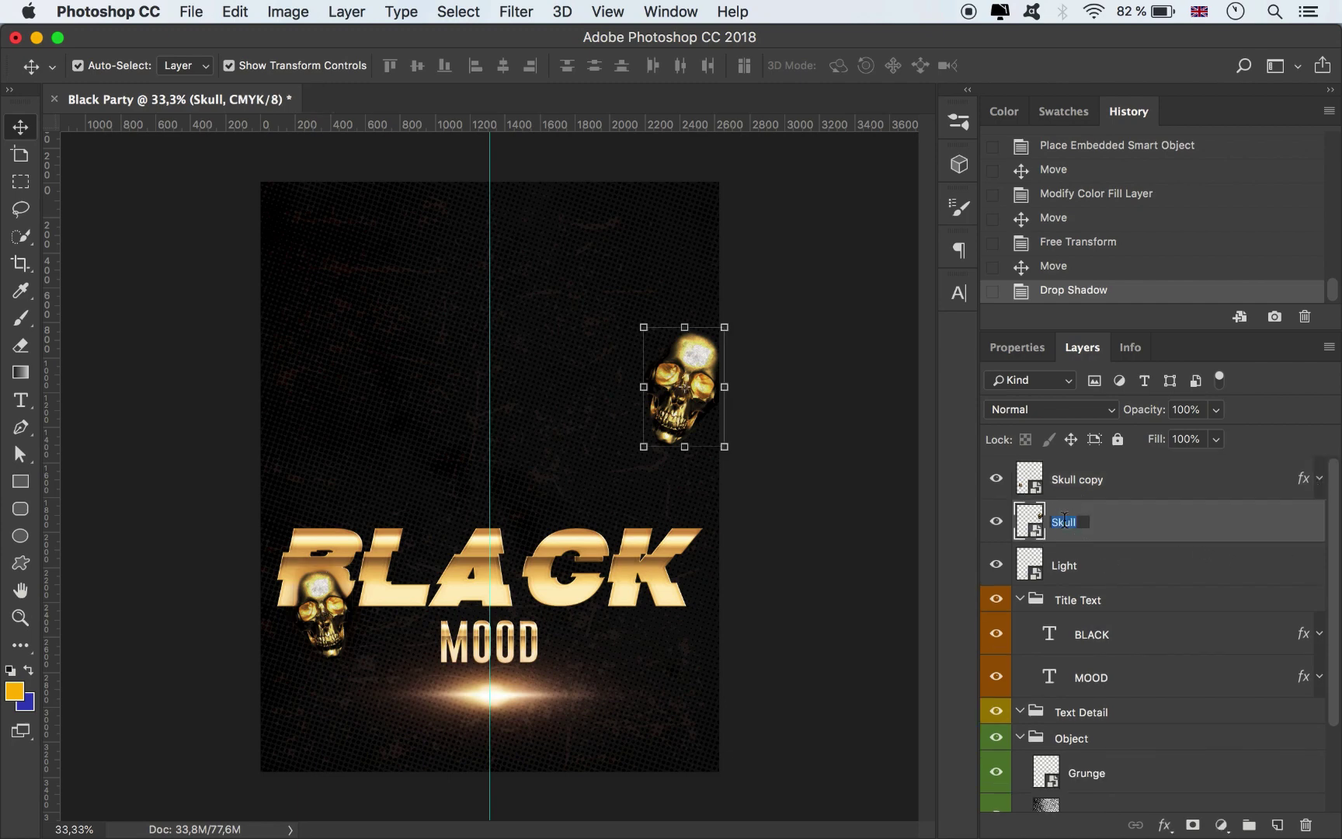
double_click(1075, 479)
text(Skull)
key(Return)
Move both Skull layers and the Light layer into the Object group above Grunge
shift+click(1134, 567)
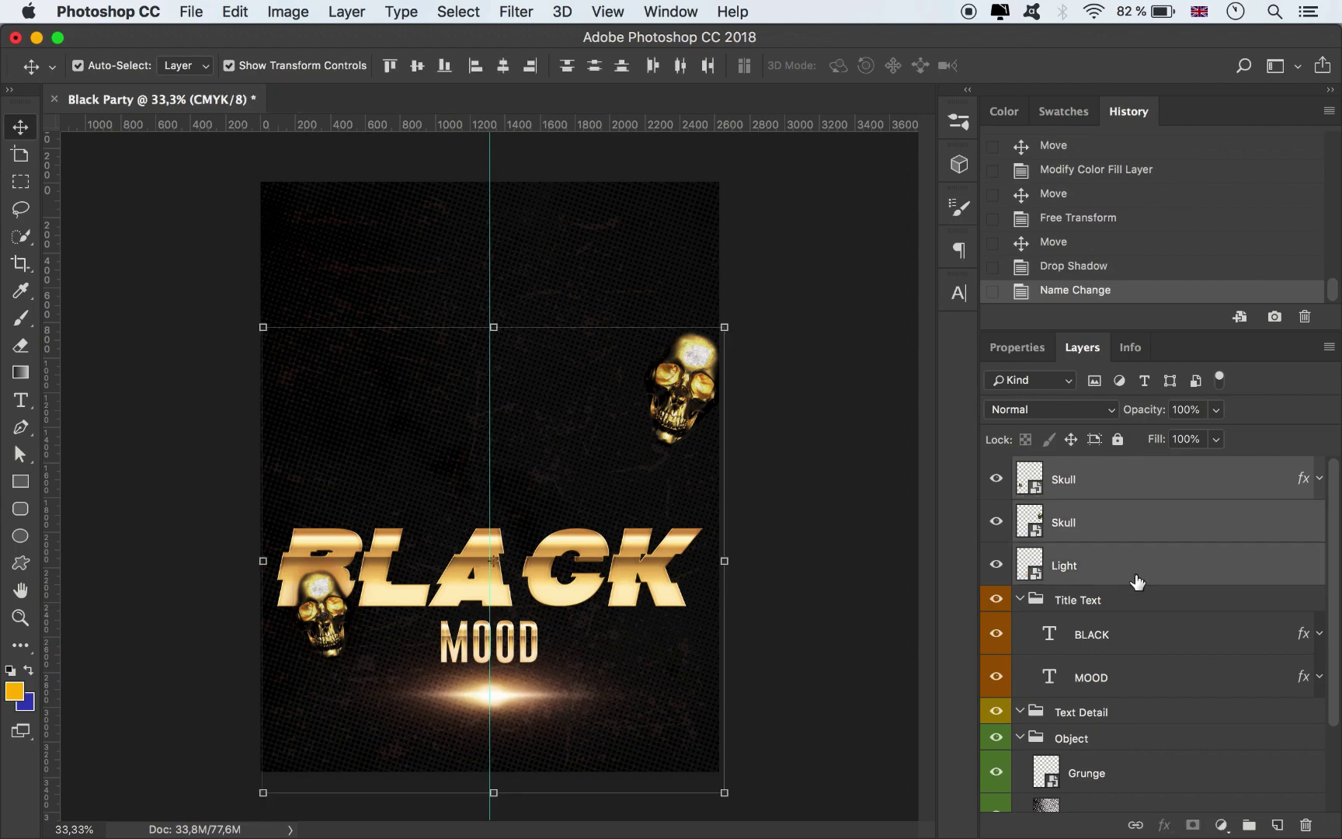
scroll(1132, 560, down, 3)
scroll(1109, 521, up, 1)
drag(1107, 504, 1081, 685)
click(875, 544)
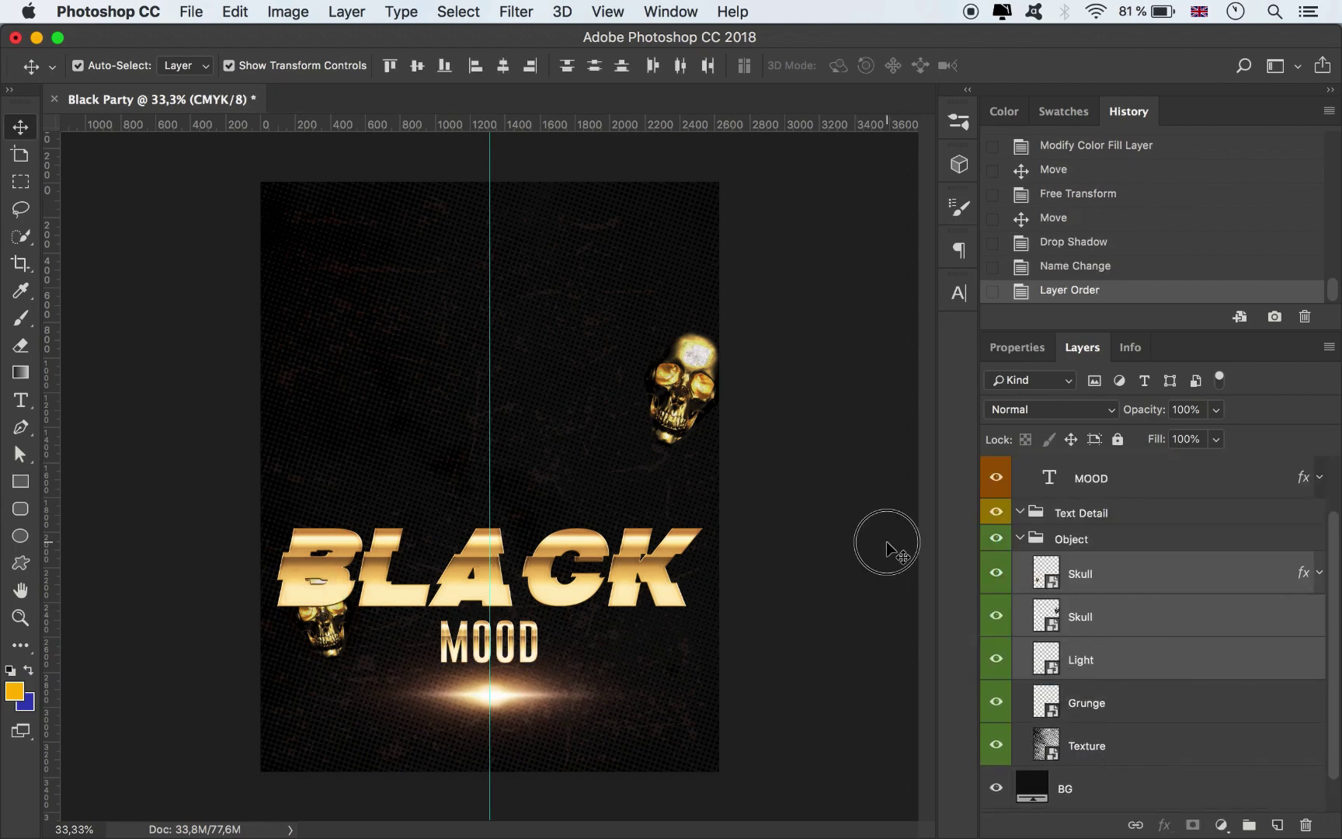
Duplicate the skull at the canvas's right edge, shrink and rotate the copy, and place it in the flyer's upper-left area
click(1114, 623)
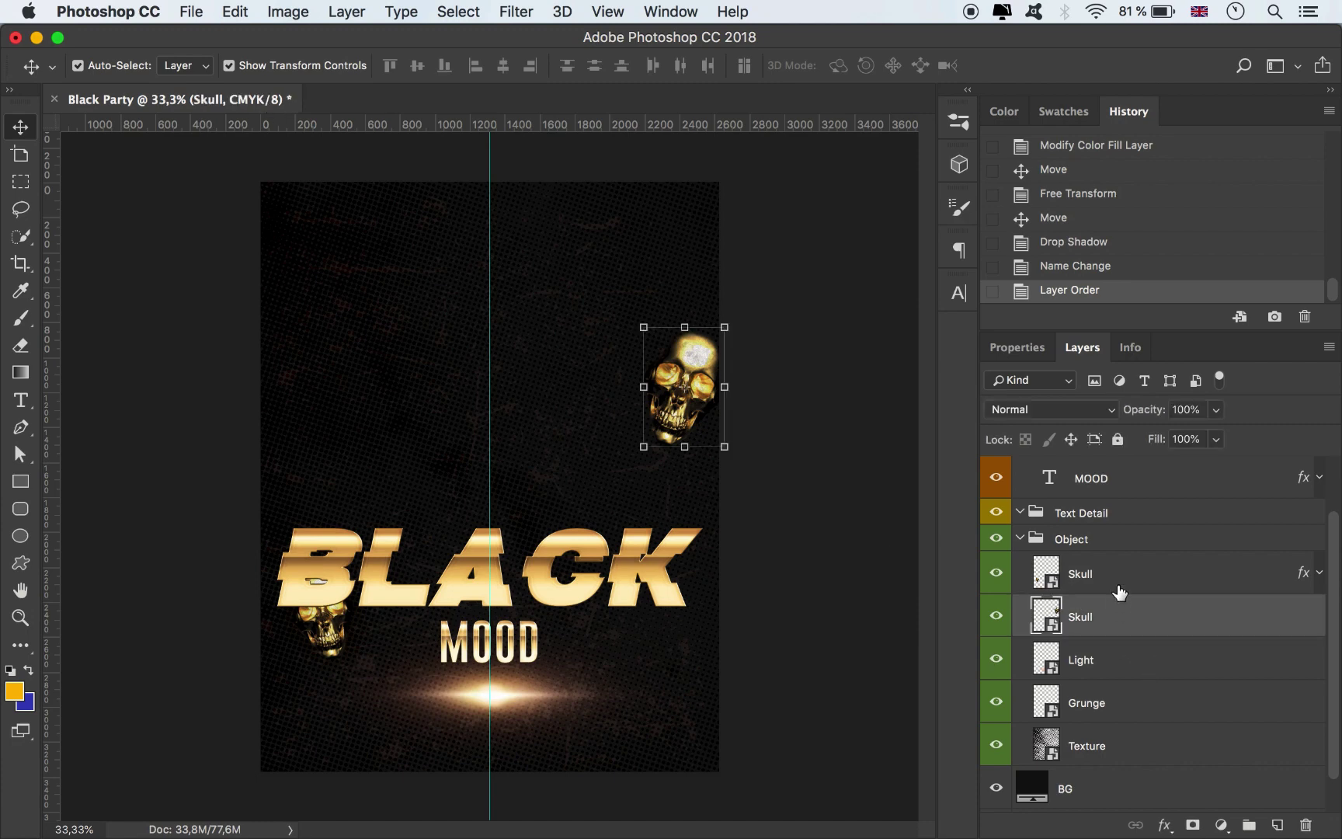
drag(701, 353, 391, 254)
drag(436, 223, 342, 250)
click(765, 65)
click(793, 250)
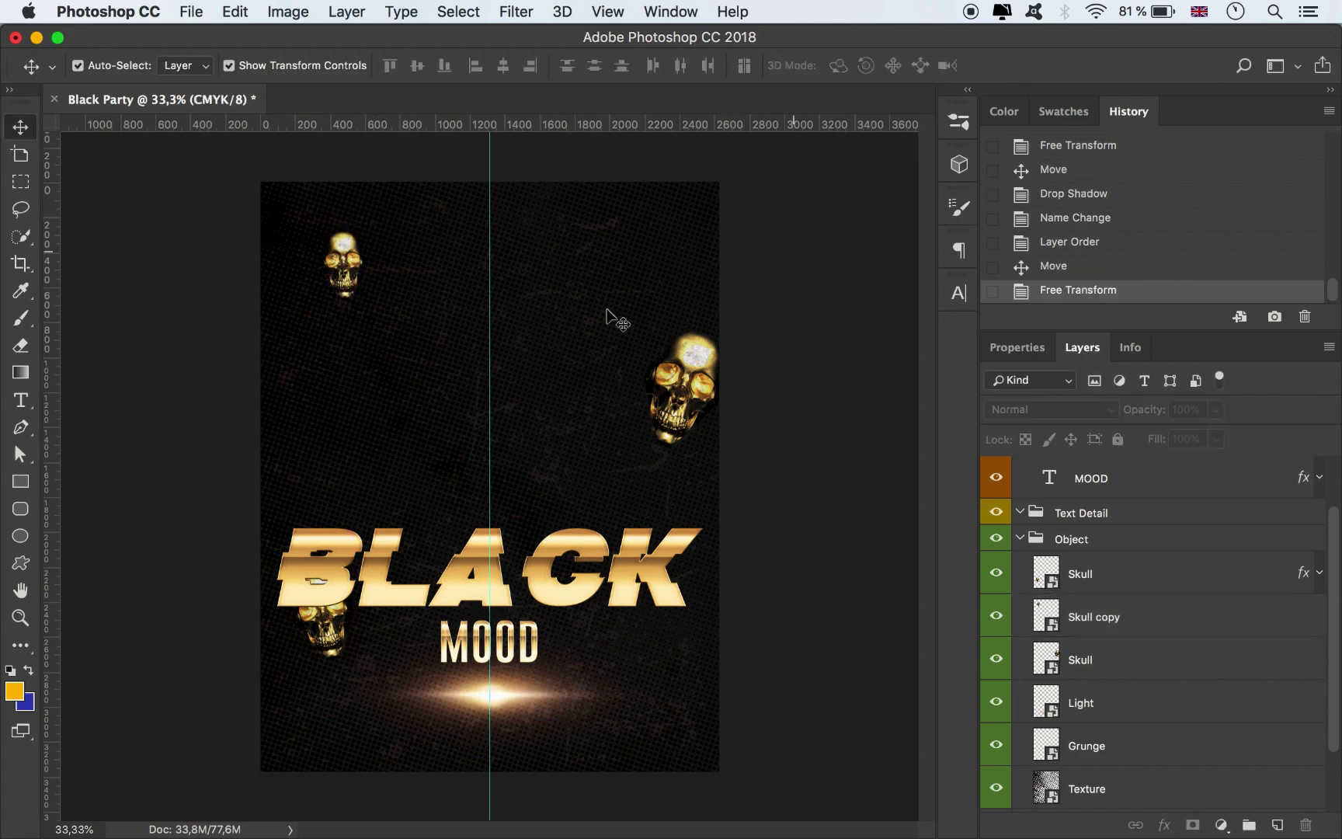
Apply a Motion Blur with a 46° angle and 68 px distance to the small upper-left skull, and collapse its filter list
click(350, 272)
click(509, 12)
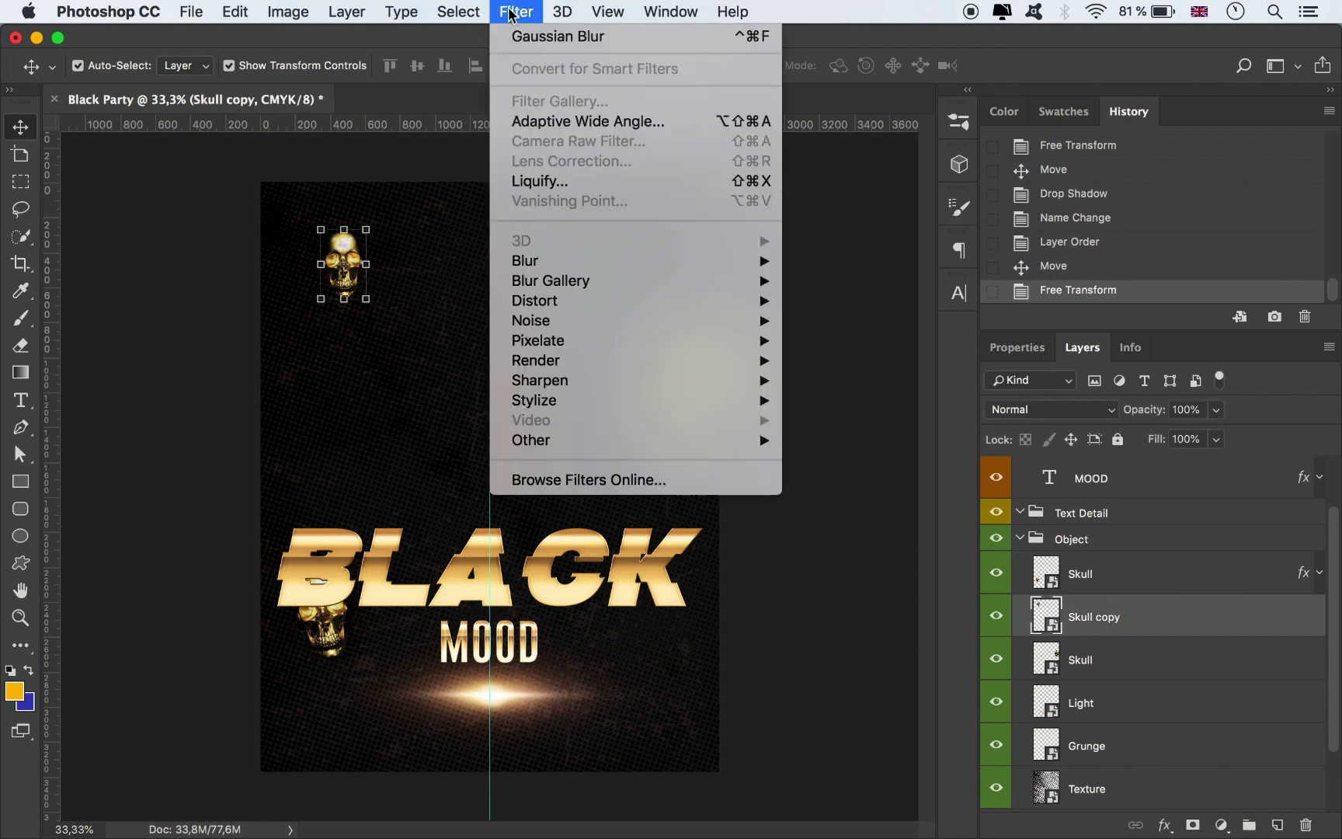
mouse_move(736, 290)
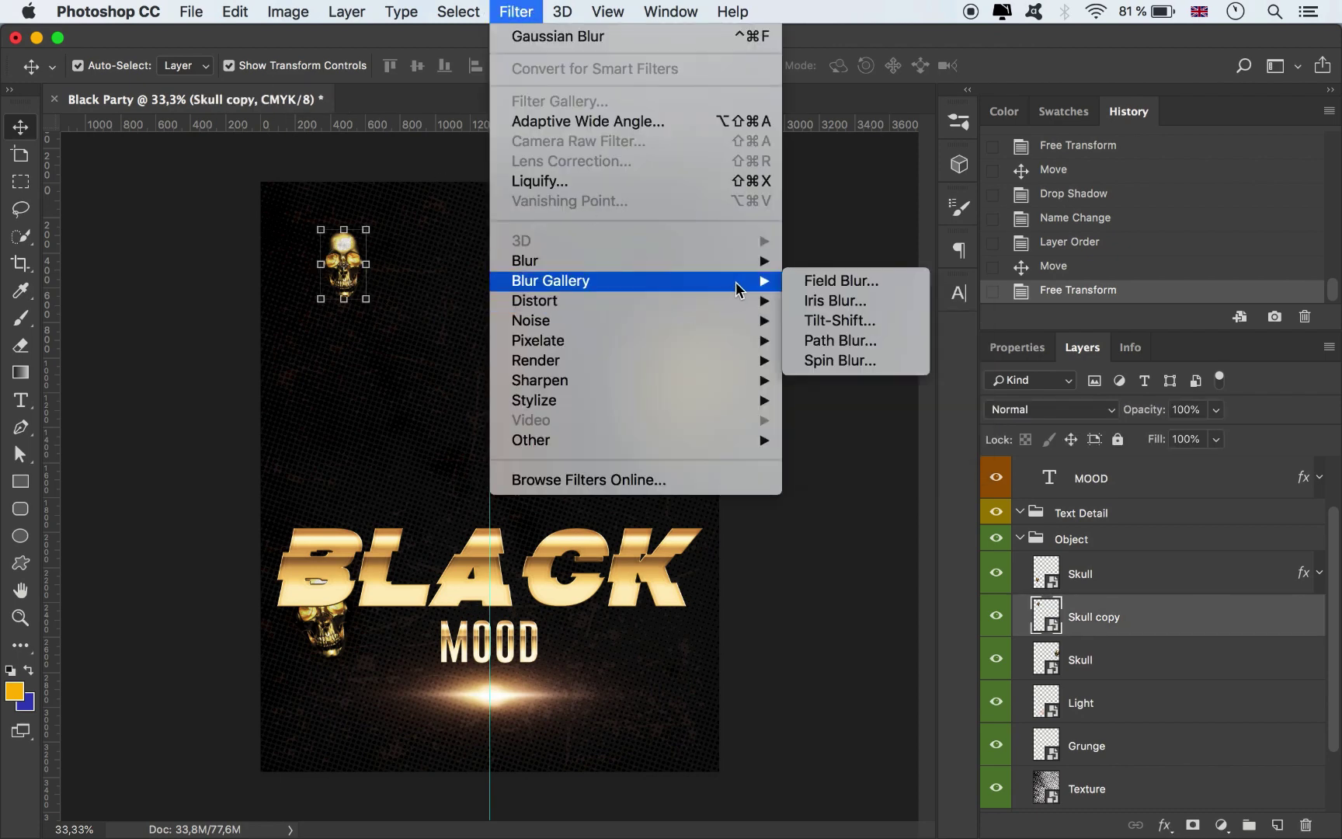
mouse_move(738, 261)
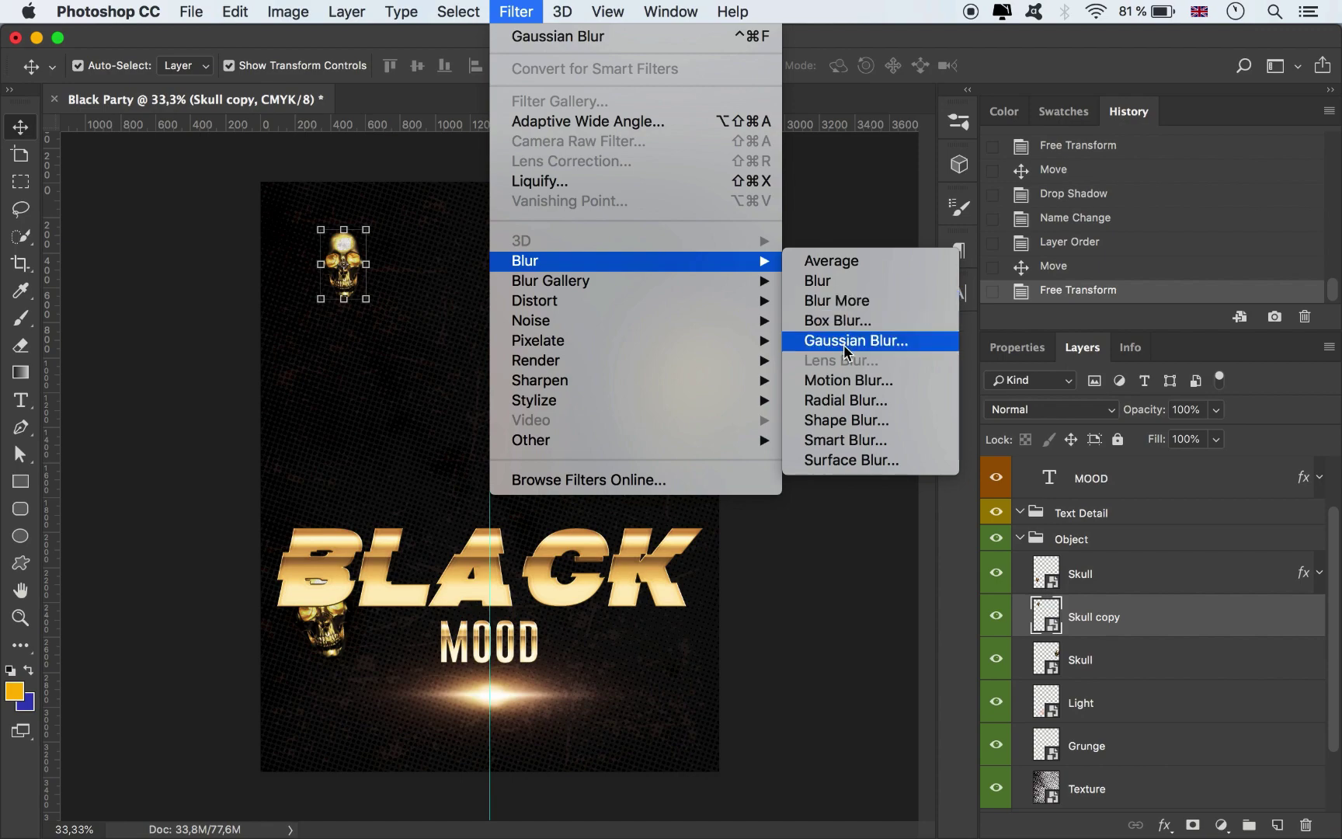
click(855, 380)
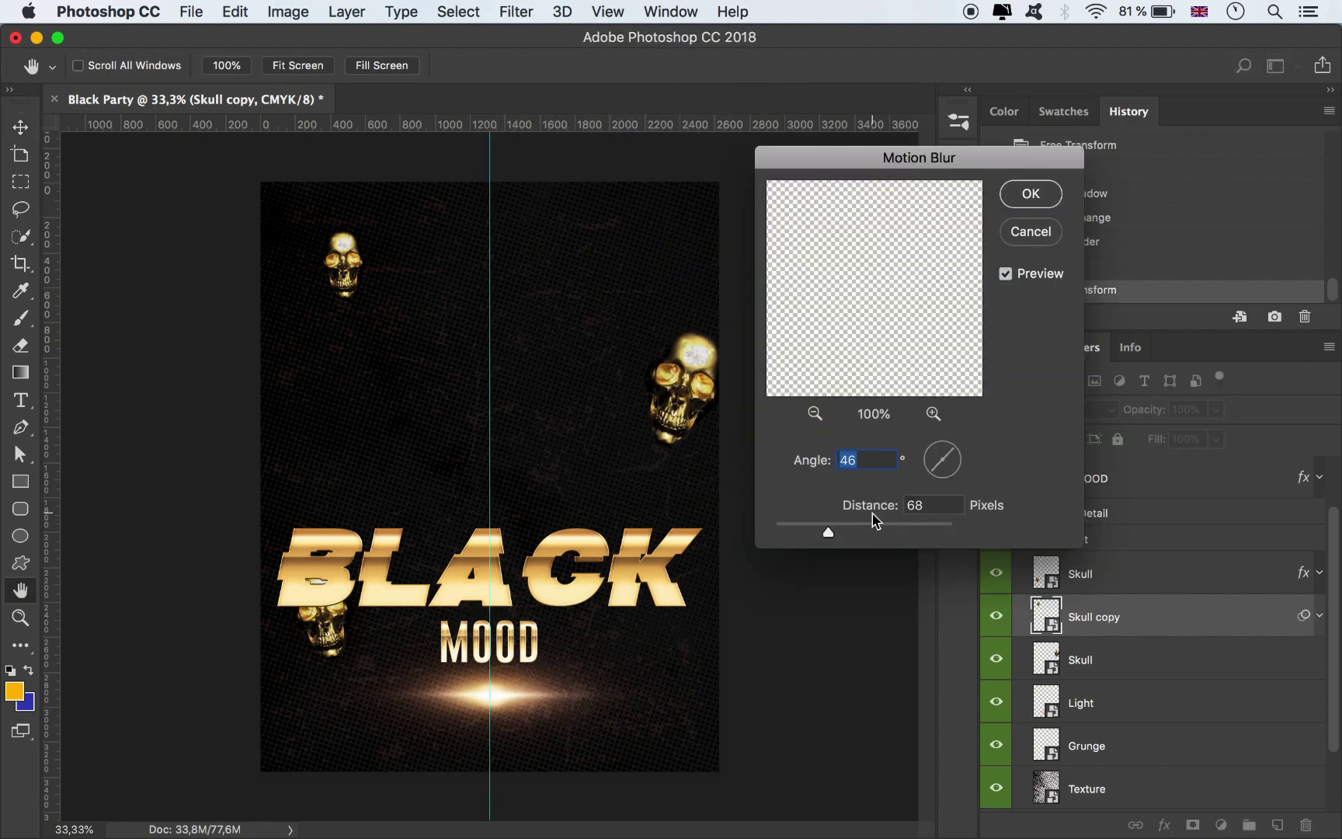
click(1029, 195)
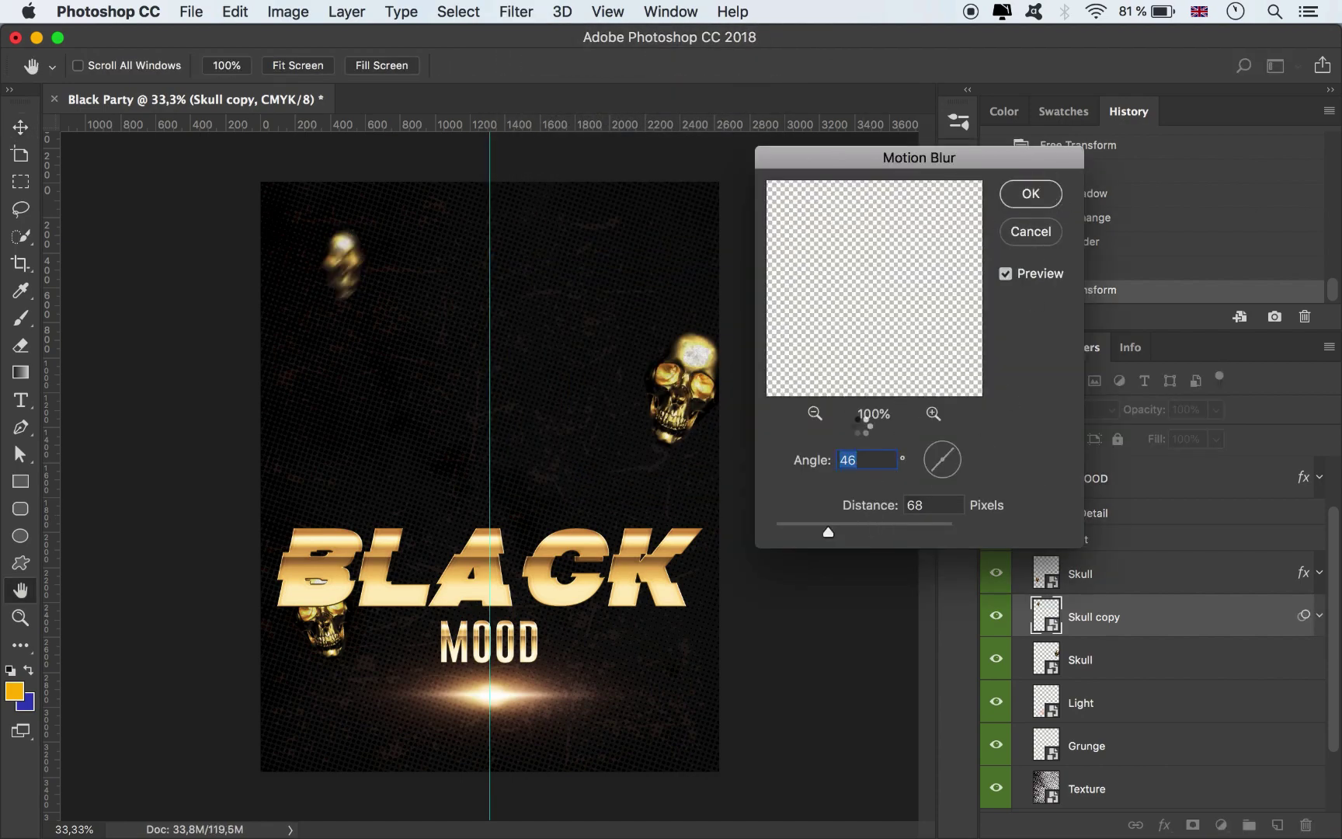
click(1319, 615)
Rename the blurred Skull copy layer as Skull
double_click(1107, 617)
click(1113, 619)
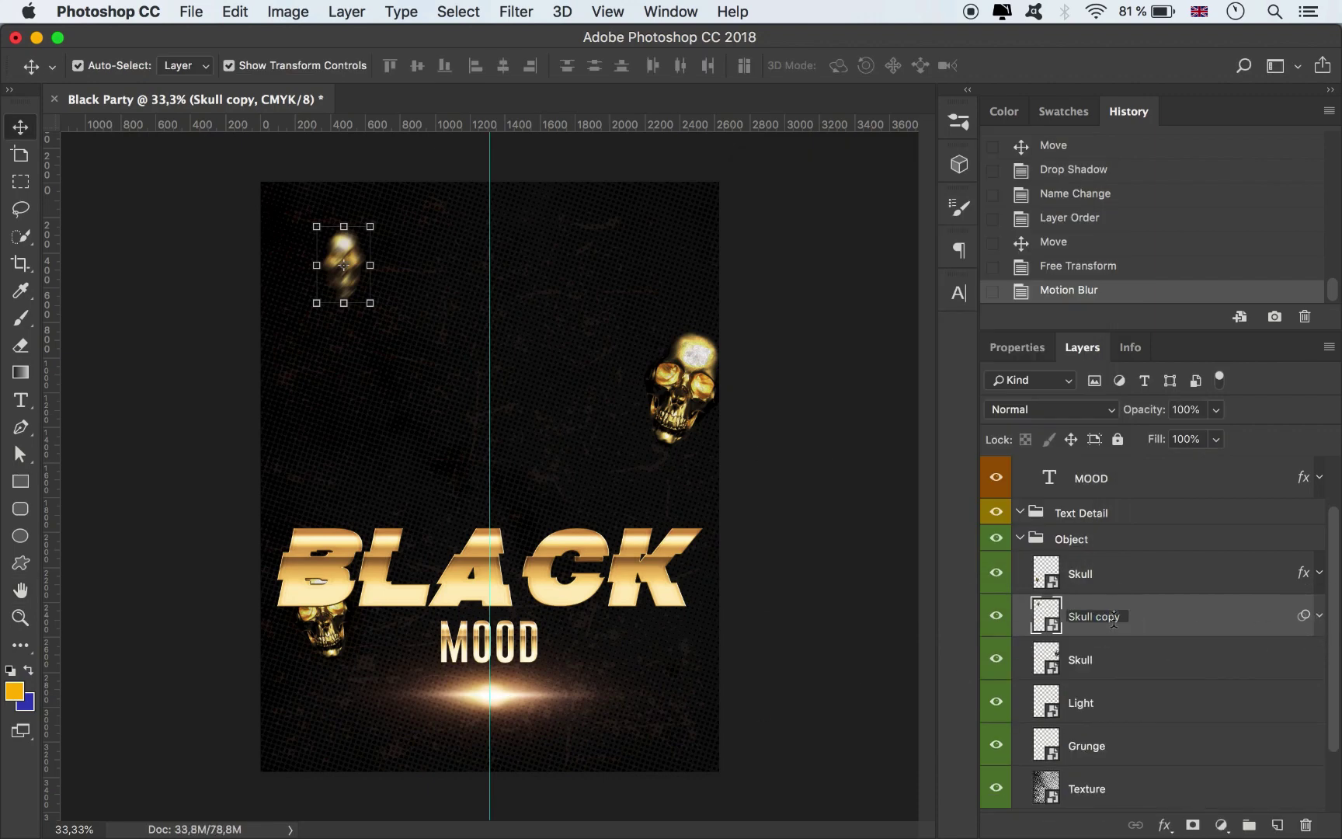
key(Return)
Group the three Skull layers and name the group Skulls
click(1109, 661)
shift+click(1111, 583)
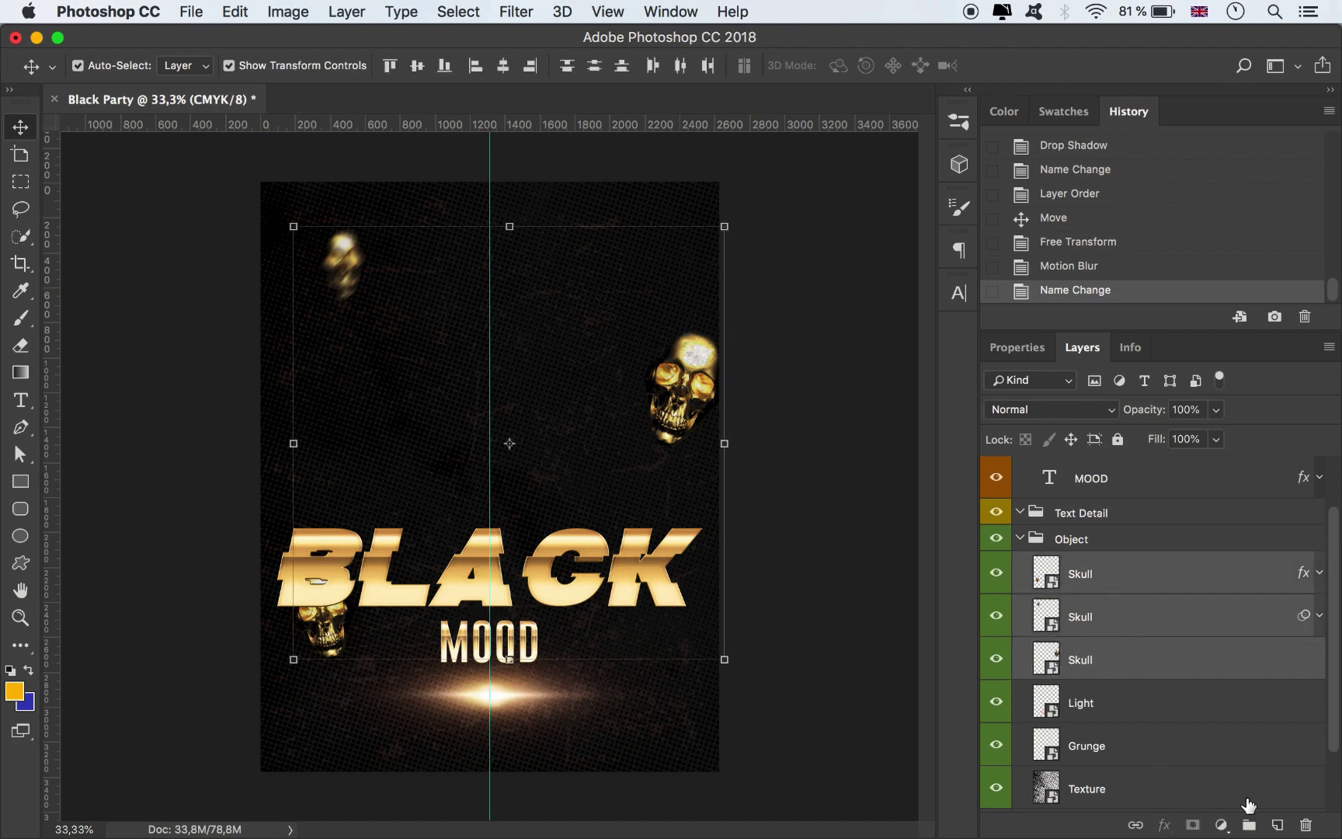
click(1249, 824)
click(1091, 588)
double_click(1091, 588)
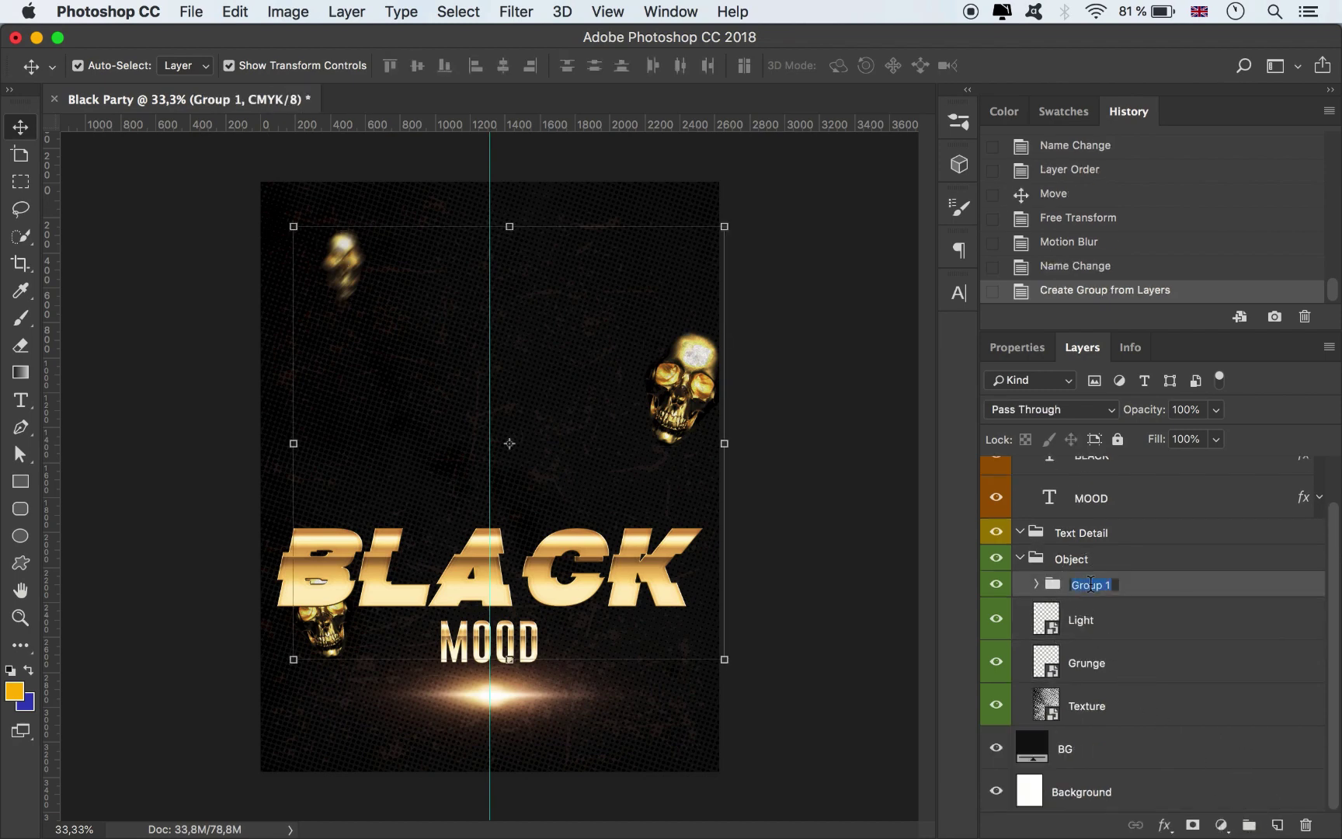
text(s)
key(Return)
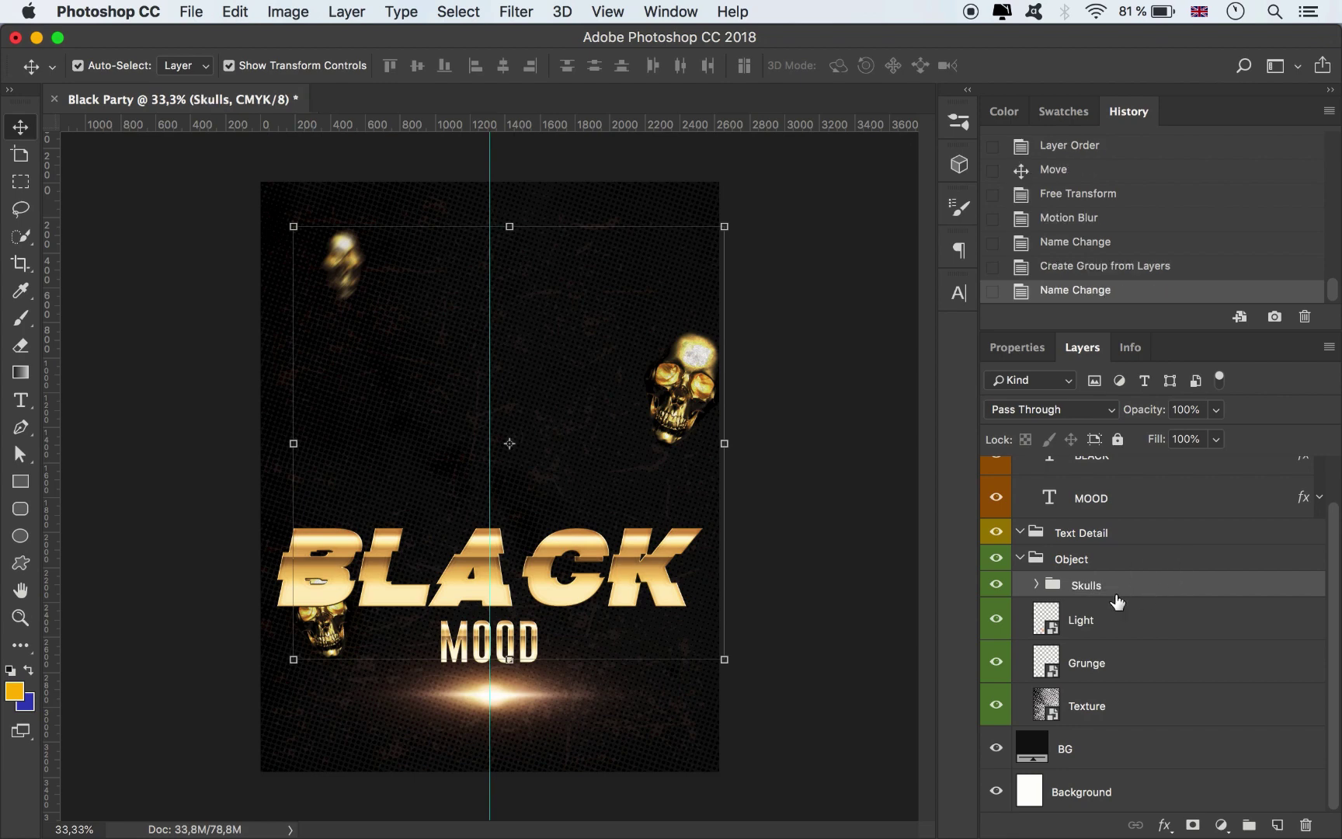
Give the Skulls group a violet colour label and move it above the Title Text group
right_click(992, 584)
click(1036, 758)
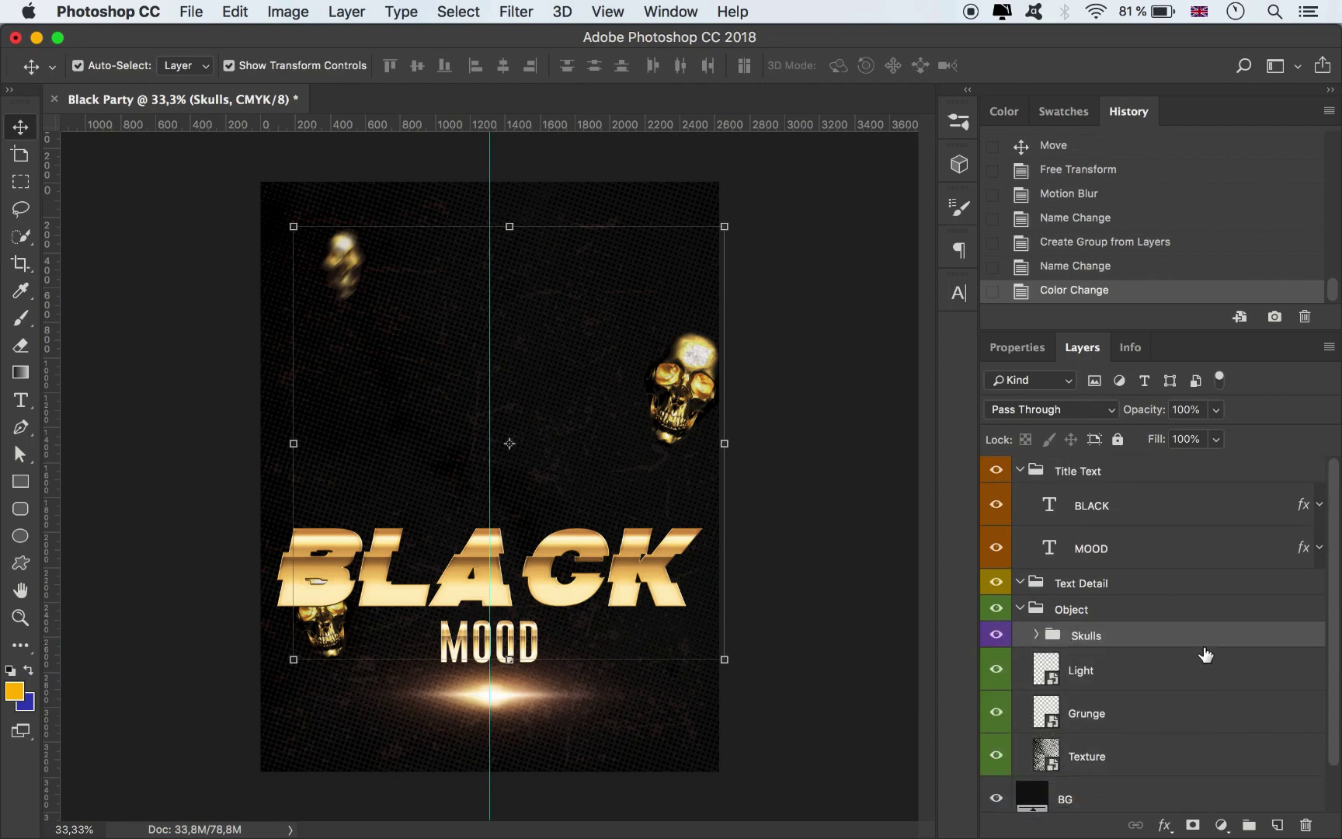
drag(1076, 637, 1123, 466)
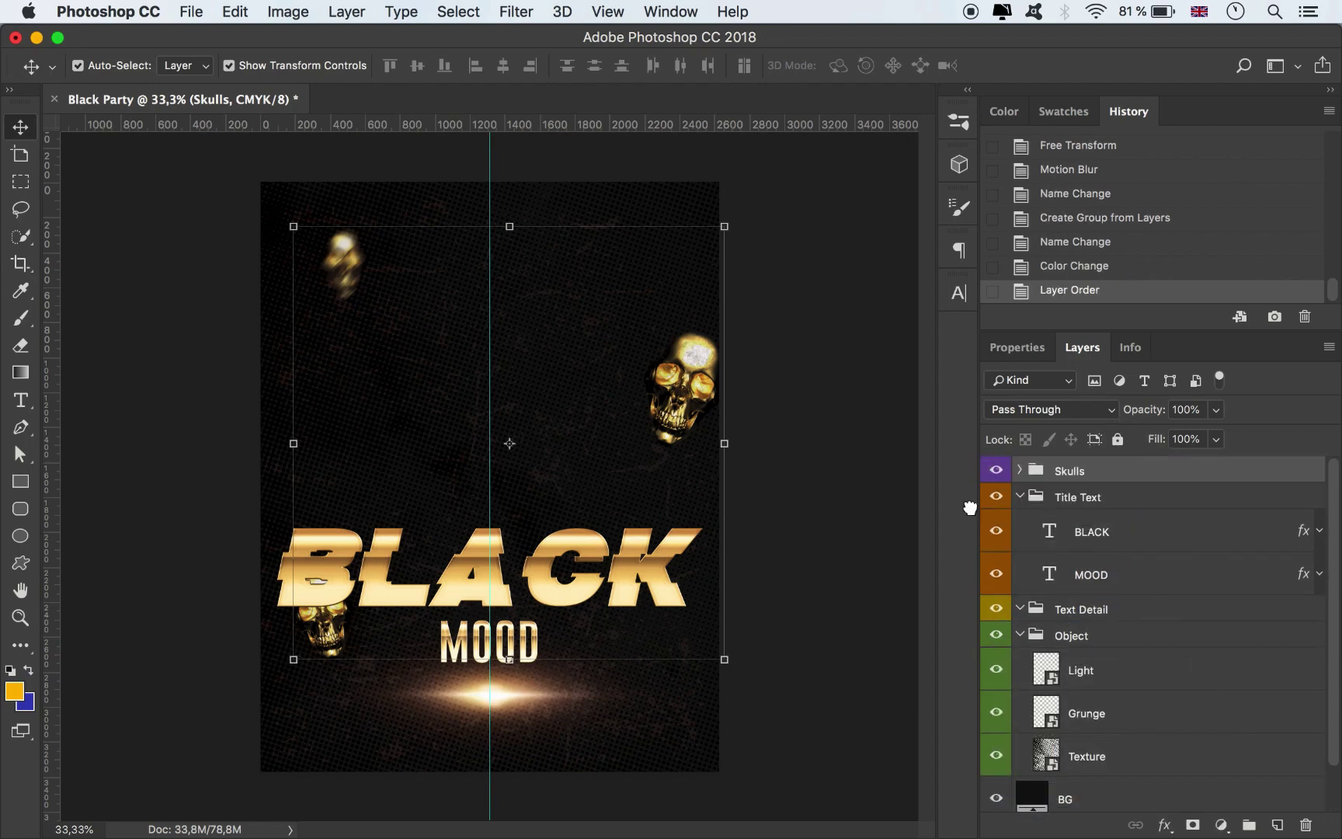
click(779, 494)
Rotate the blurred skull to about -50° and move it partly off the canvas's top edge near the upper-left corner
click(342, 272)
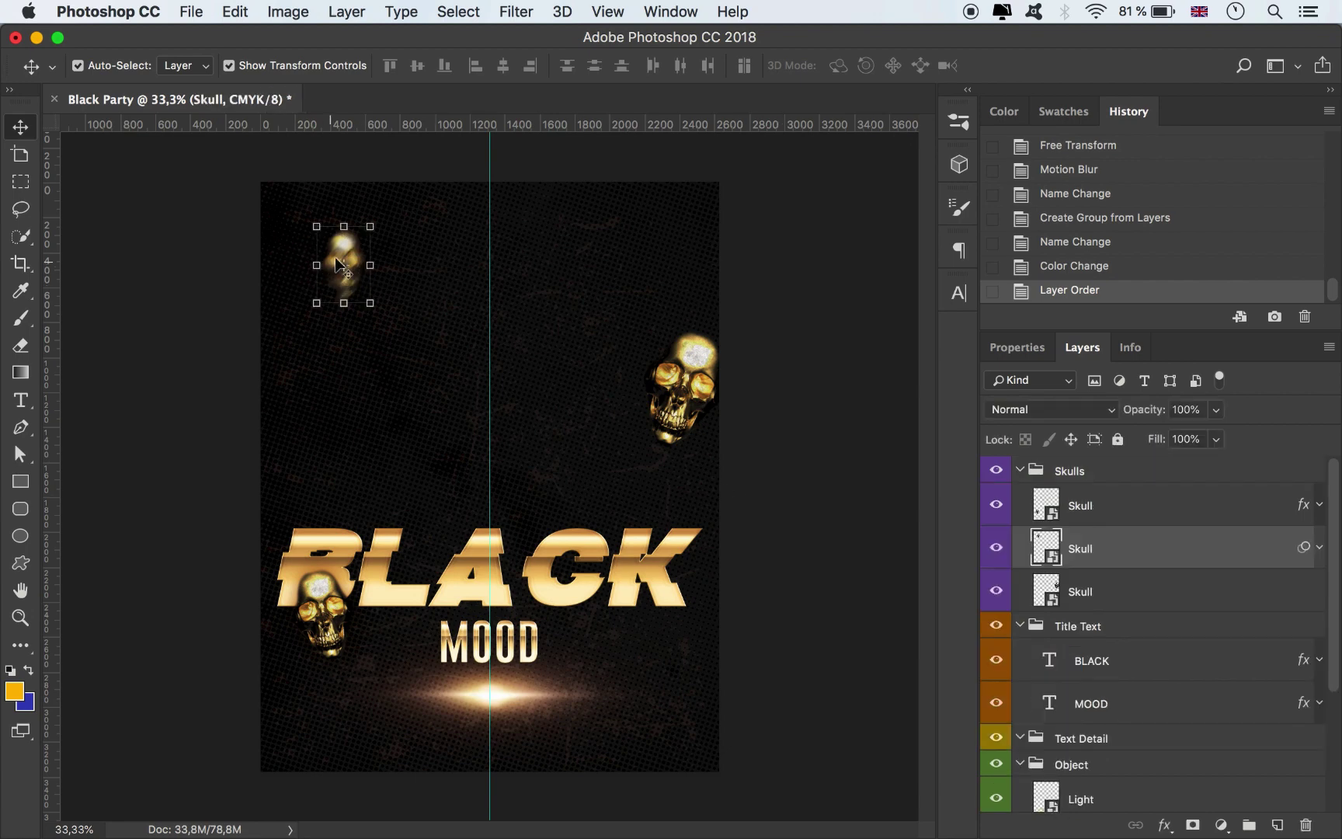
drag(390, 223, 378, 179)
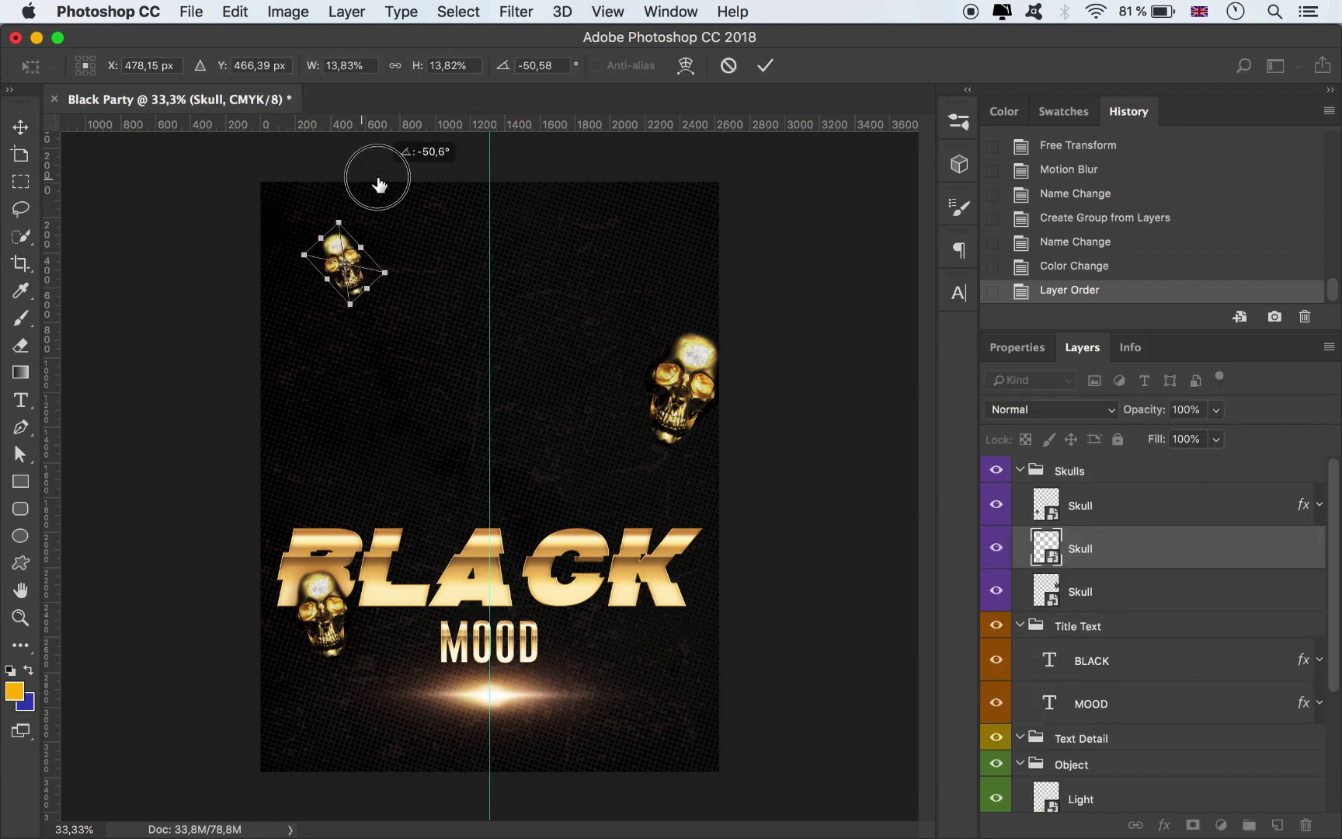
click(765, 65)
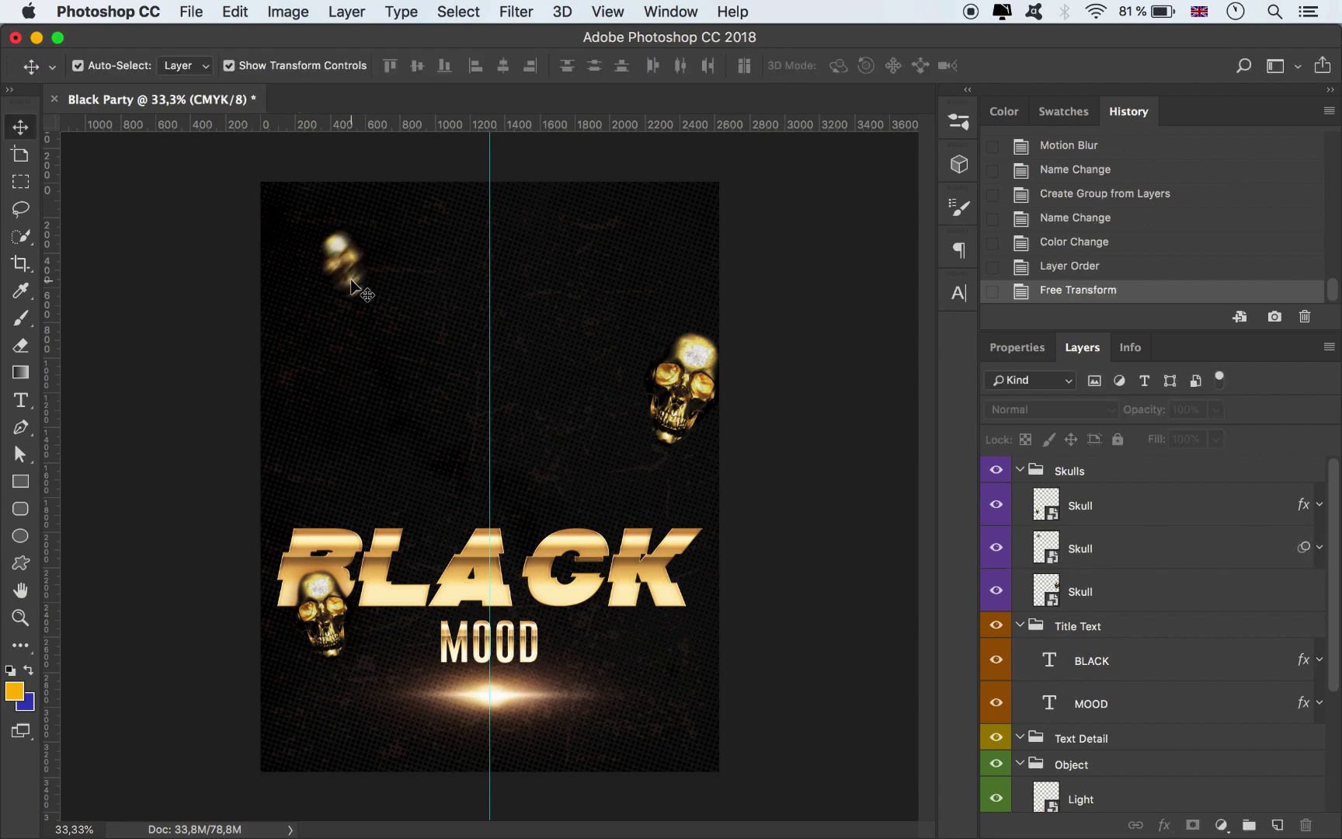
drag(353, 281, 328, 216)
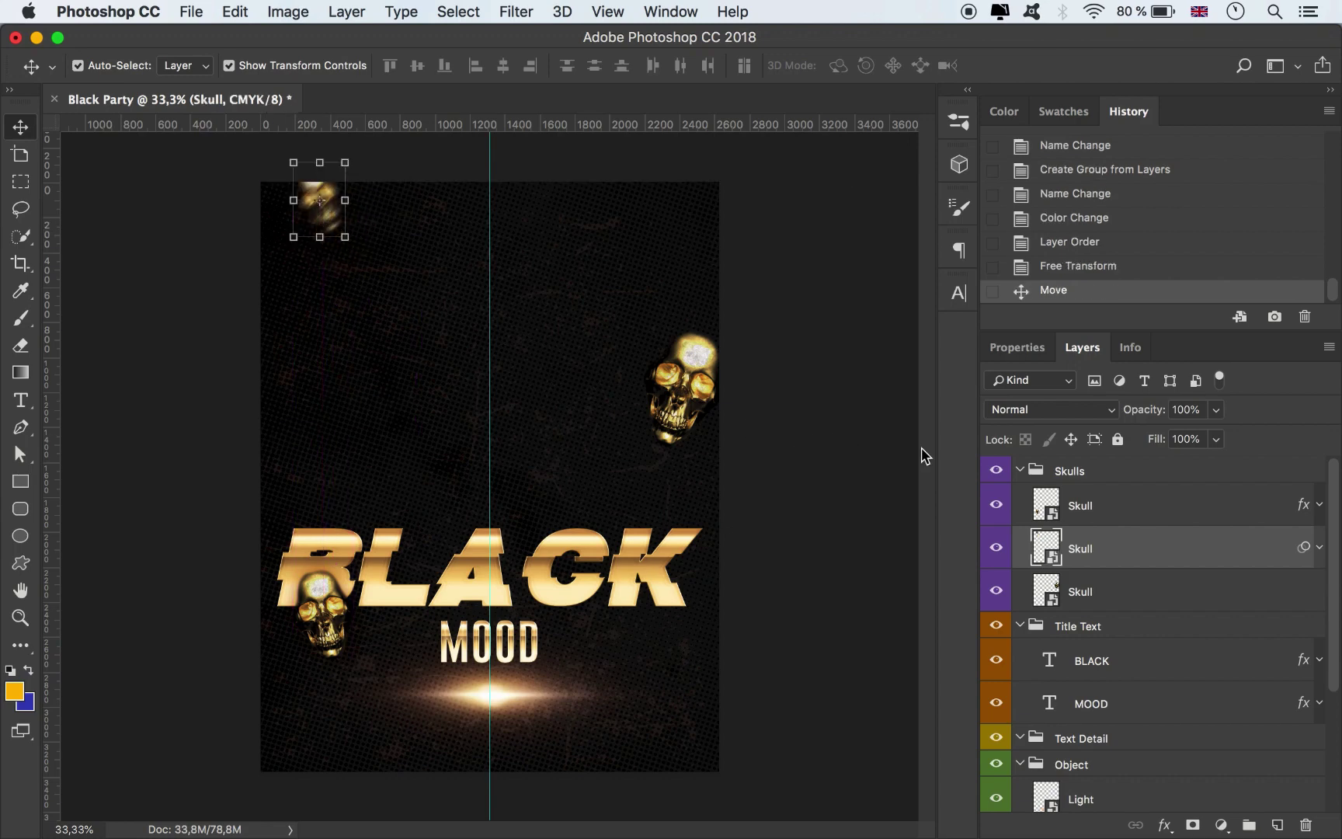
Move the Light flare straight up so its centre sits against the lower edge of the MOOD text
click(852, 423)
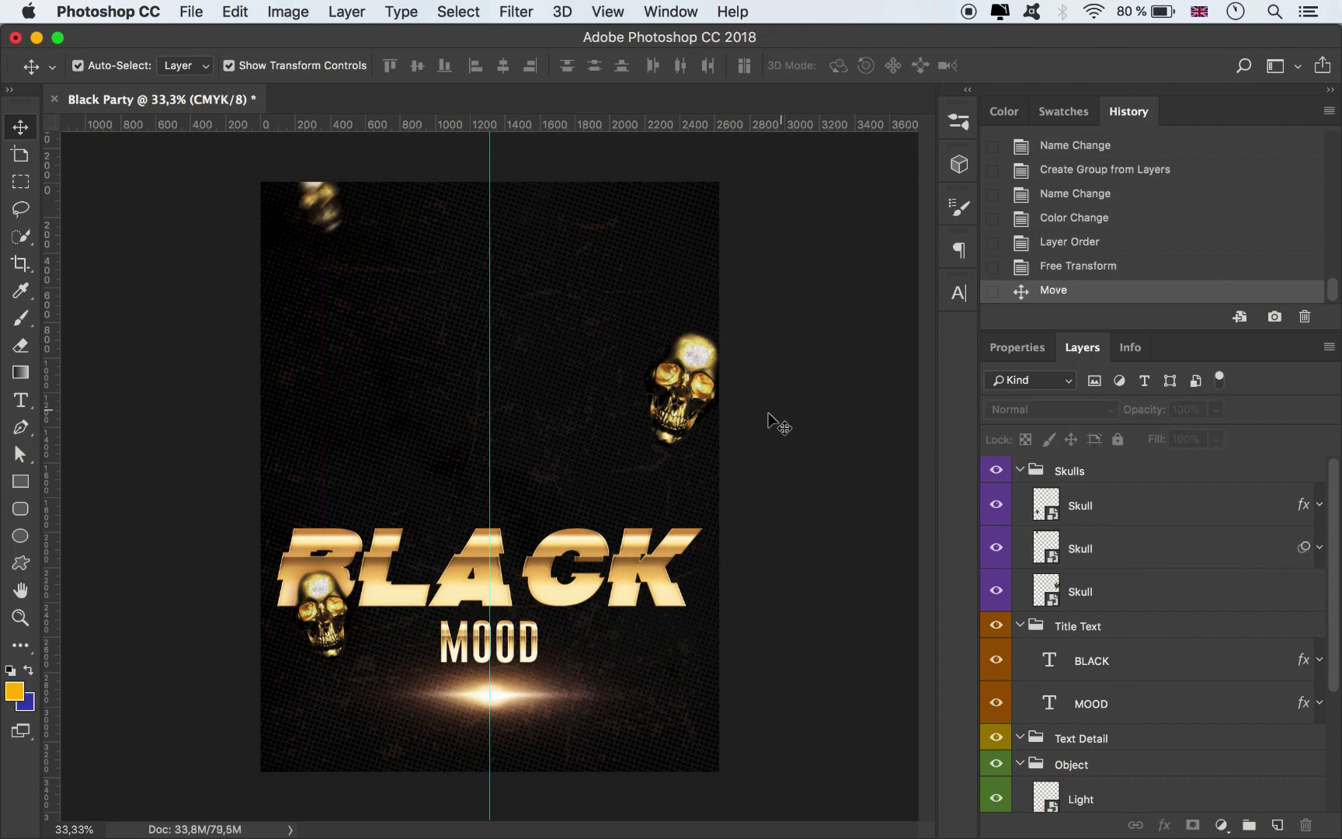
click(498, 700)
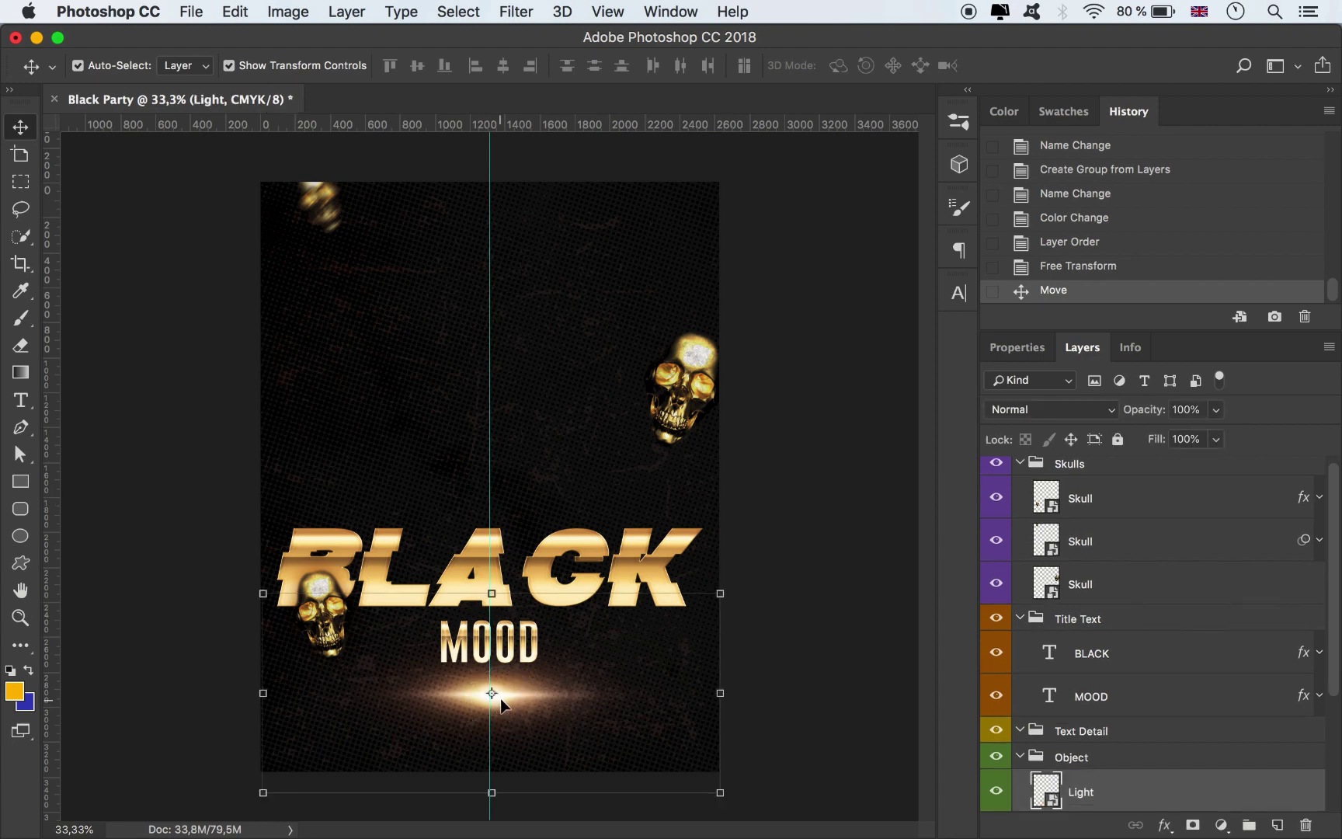
drag(497, 702, 502, 672)
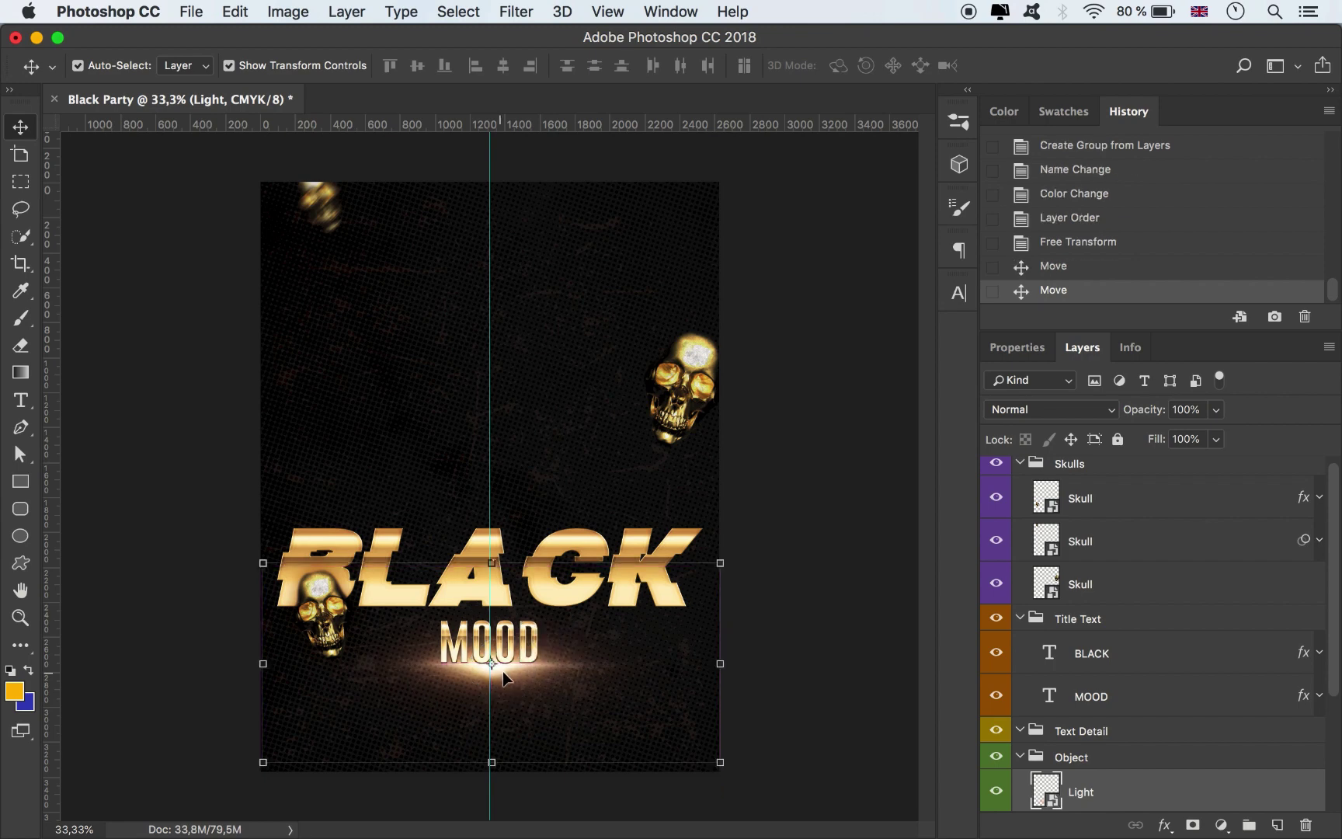
Nudge the MOOD text and the Light flare together slightly upward, closer to the BLACK title
shift+click(536, 633)
key(Up)
key(Up)
key(Up)
key(Up)
key(Up)
key(Up)
key(Up)
key(Up)
key(Up)
key(Up)
key(Up)
key(Up)
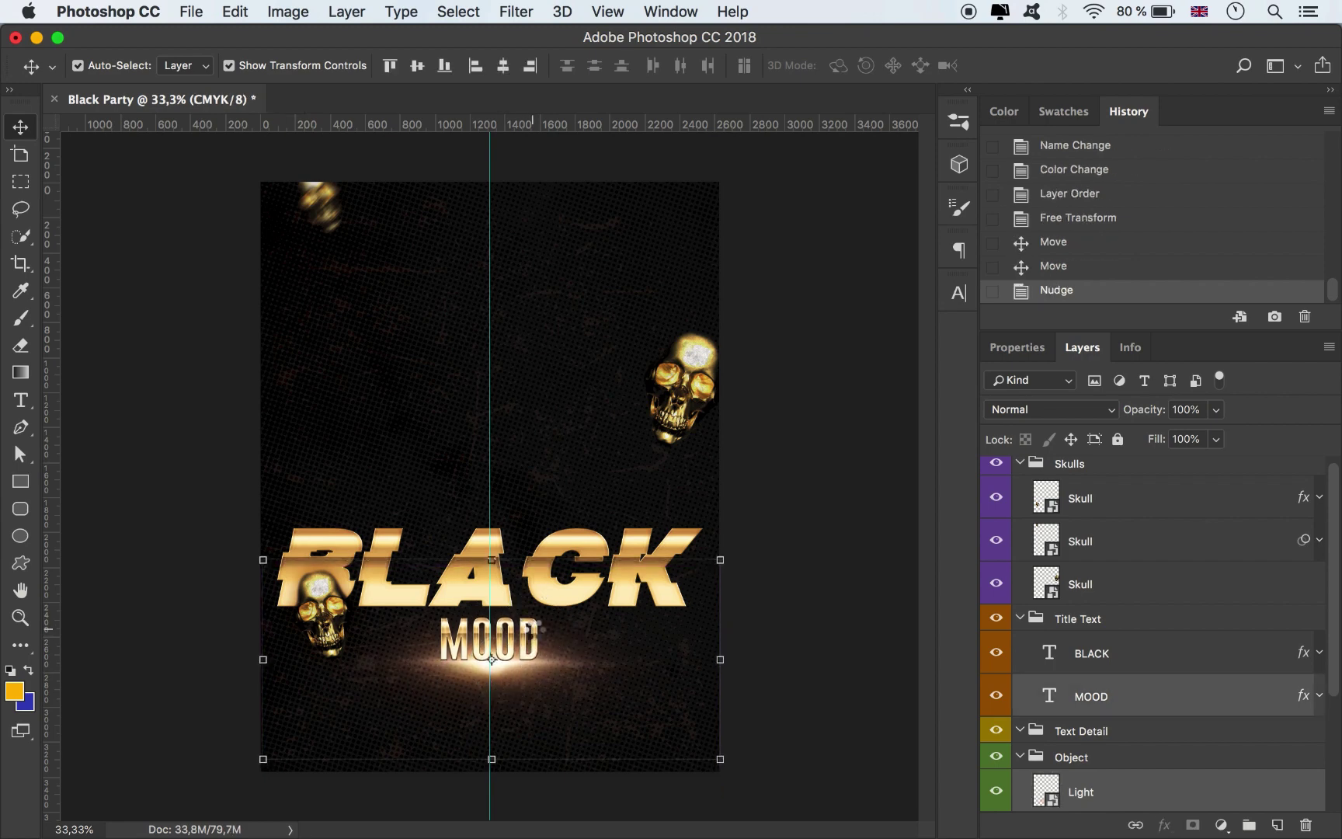
key(Up)
key(Up)
key(Up)
key(Up)
key(Up)
click(828, 515)
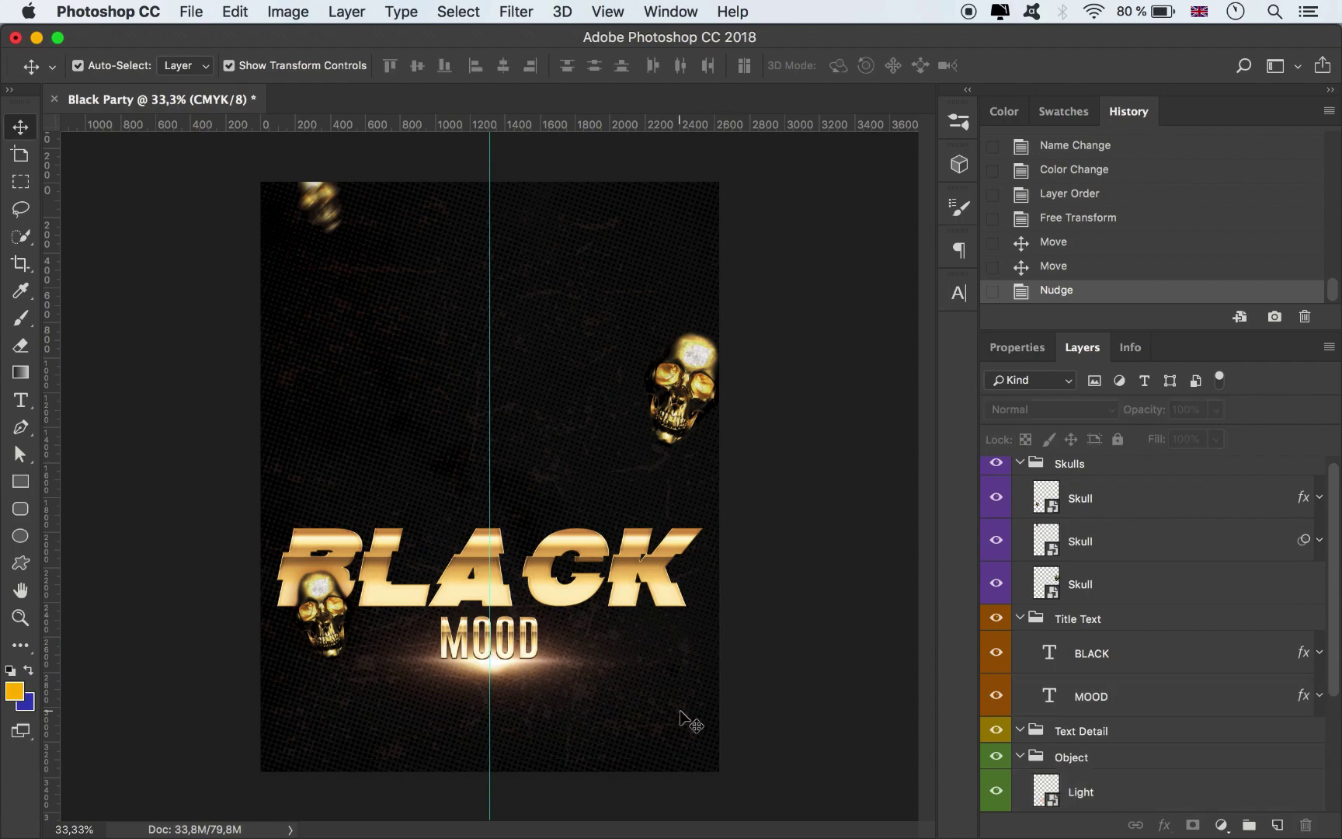
Place the Sparks image from Finder at about 27.4% scale, shifted toward the canvas's left side, and collapse the Skulls and Title Text groups
click(232, 806)
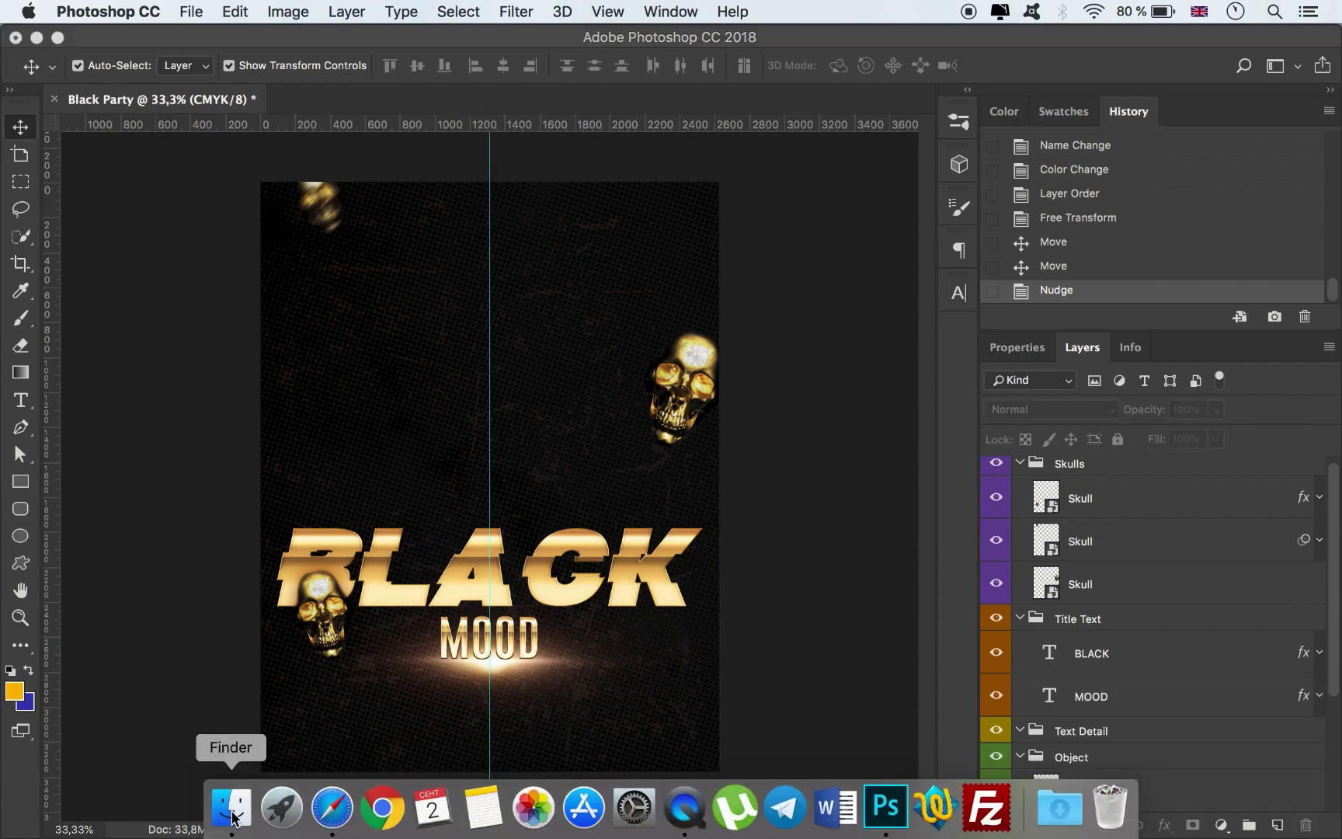
drag(505, 294, 489, 677)
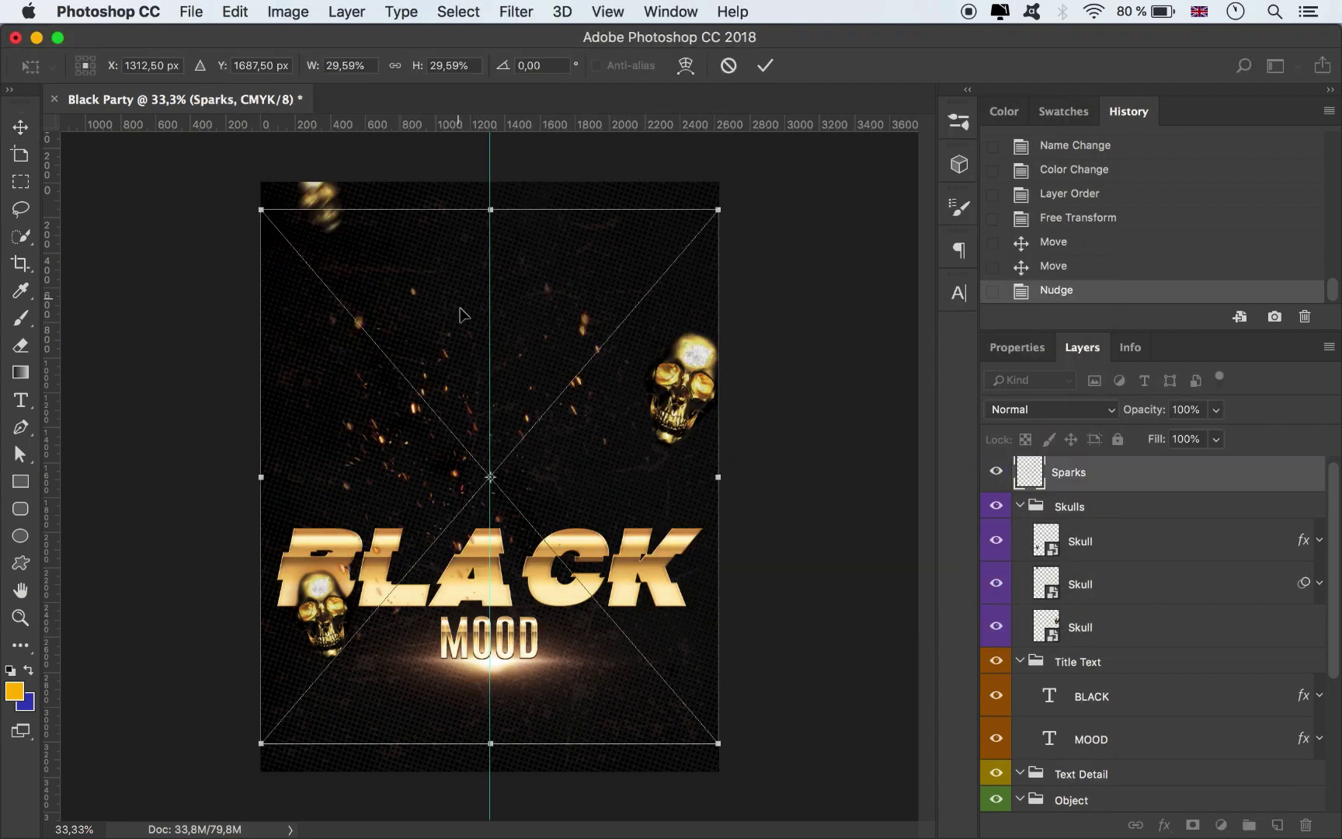
drag(428, 378, 361, 350)
drag(192, 181, 257, 230)
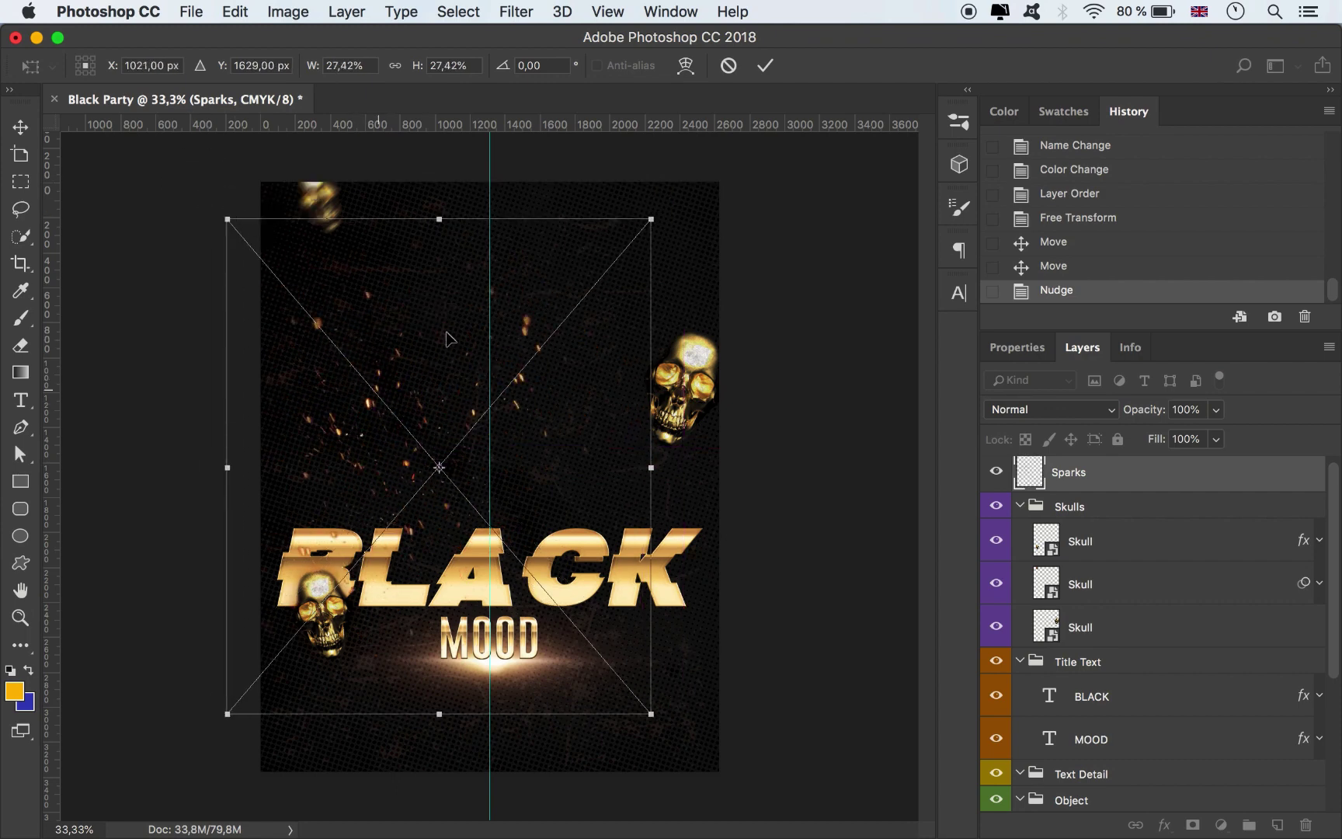
click(768, 66)
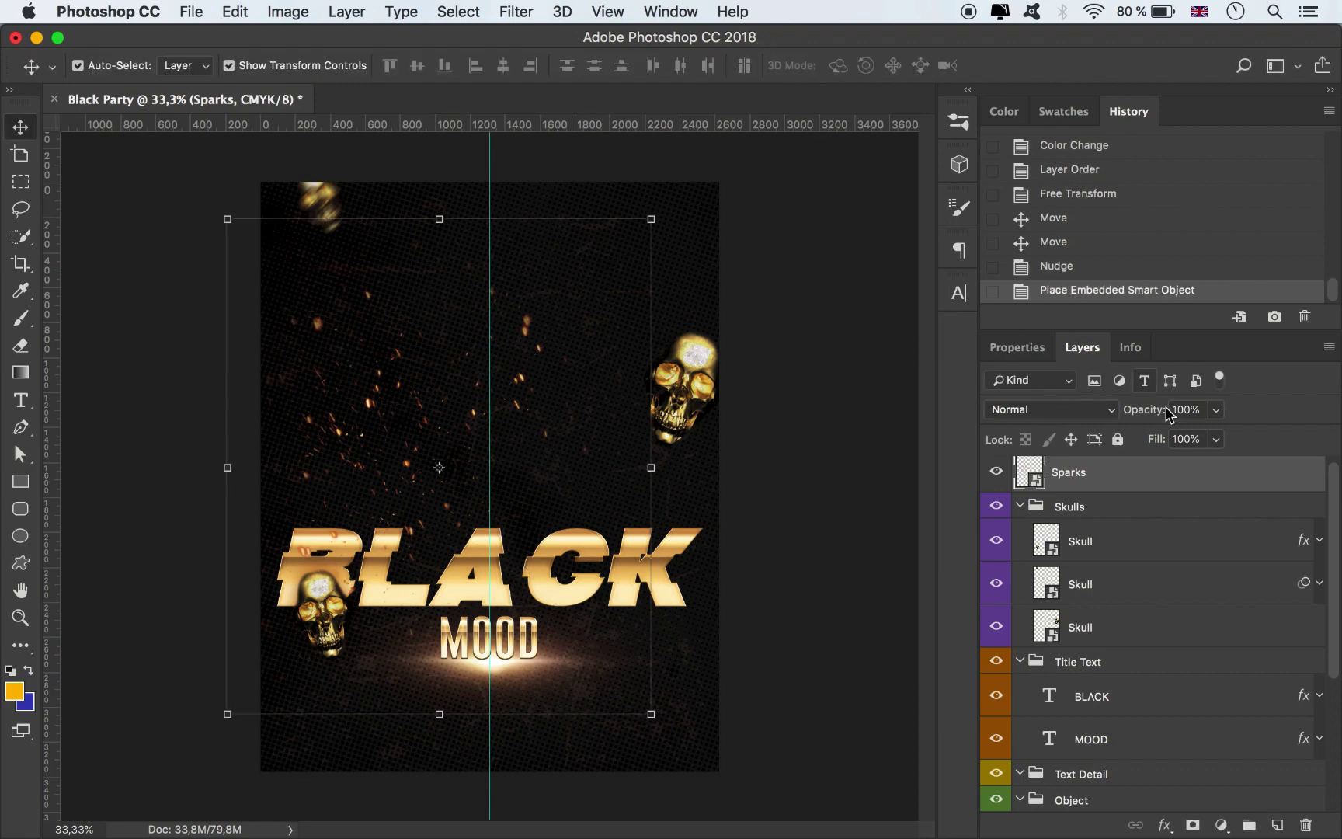
click(1022, 507)
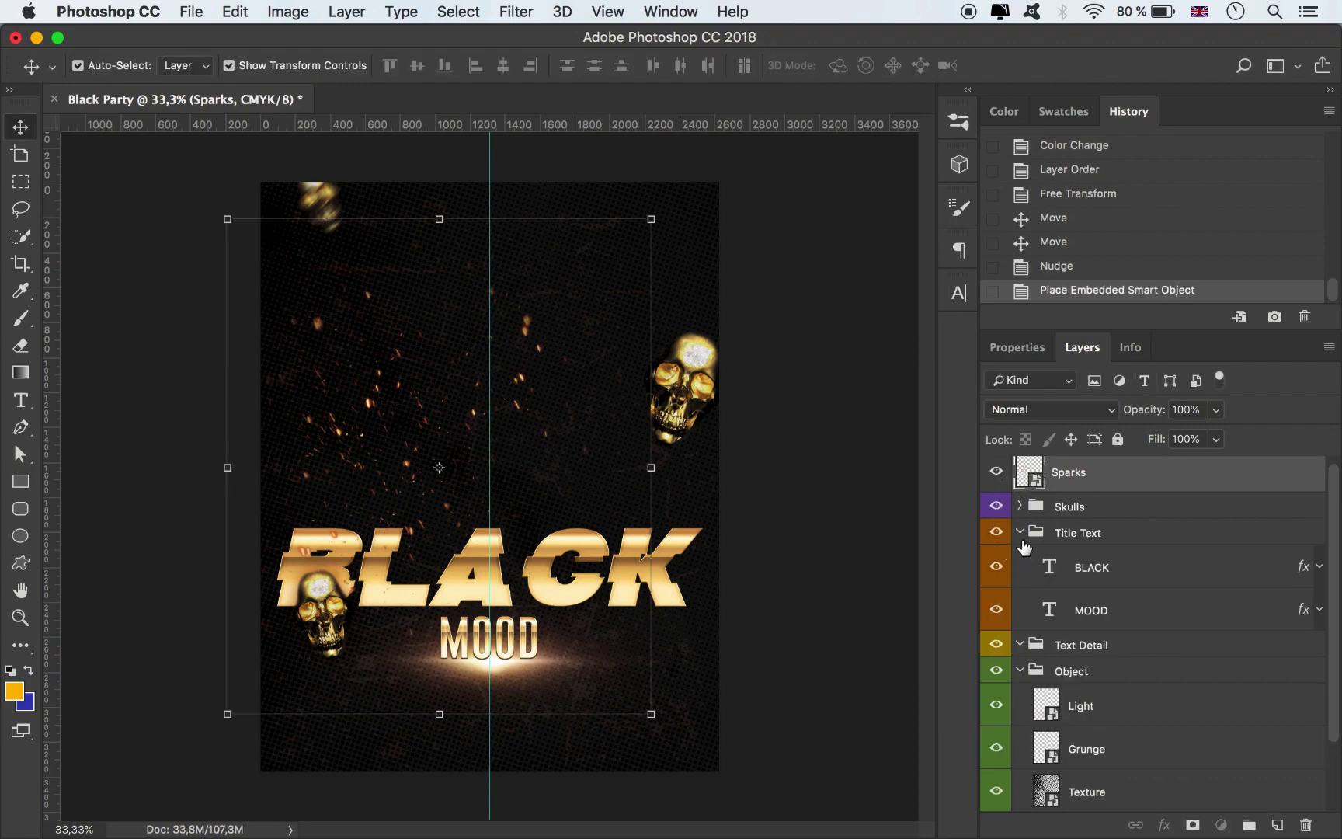
click(1021, 534)
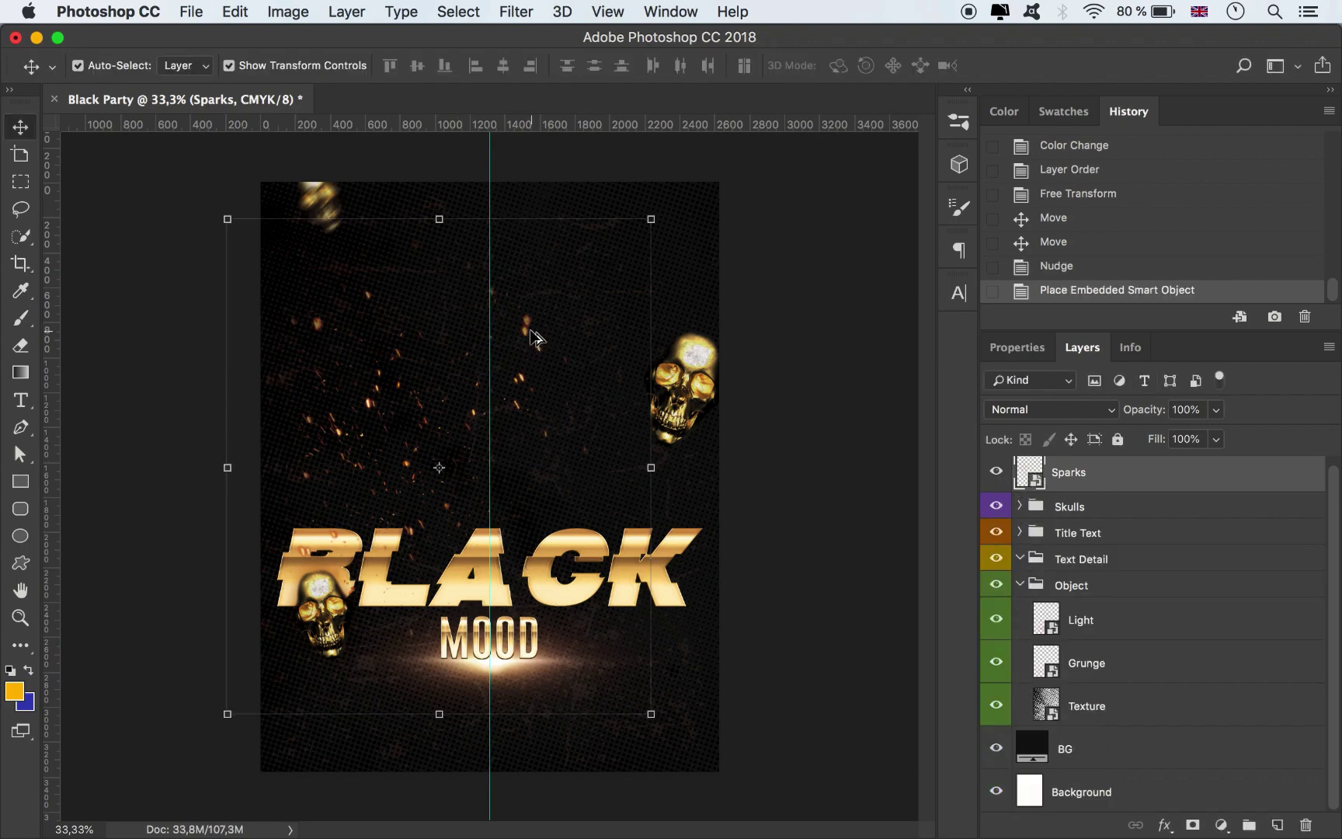
Duplicate the Sparks layer, rotating the copy about 29.5° and positioning it over the canvas's upper-right area
drag(525, 335, 688, 346)
drag(853, 231, 936, 356)
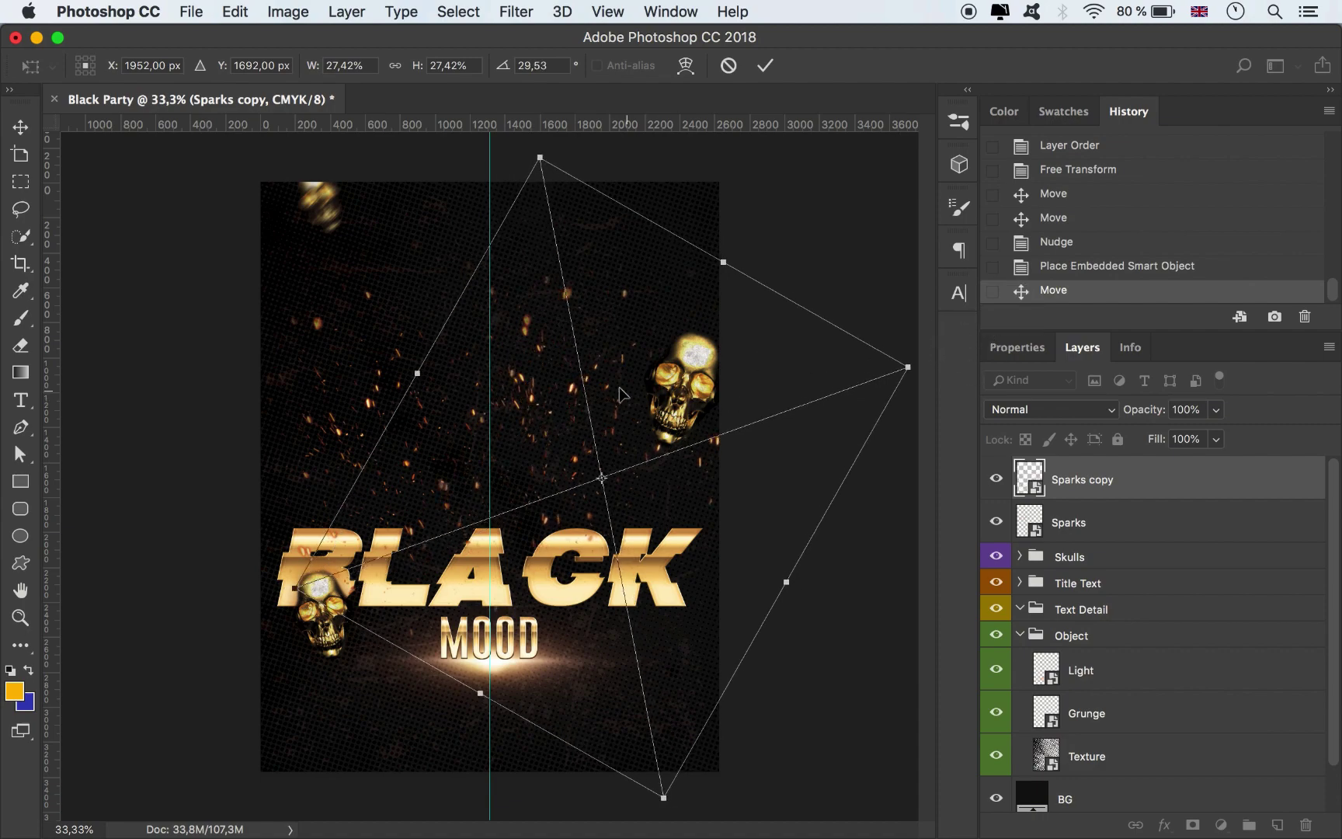
drag(569, 388, 635, 301)
click(765, 65)
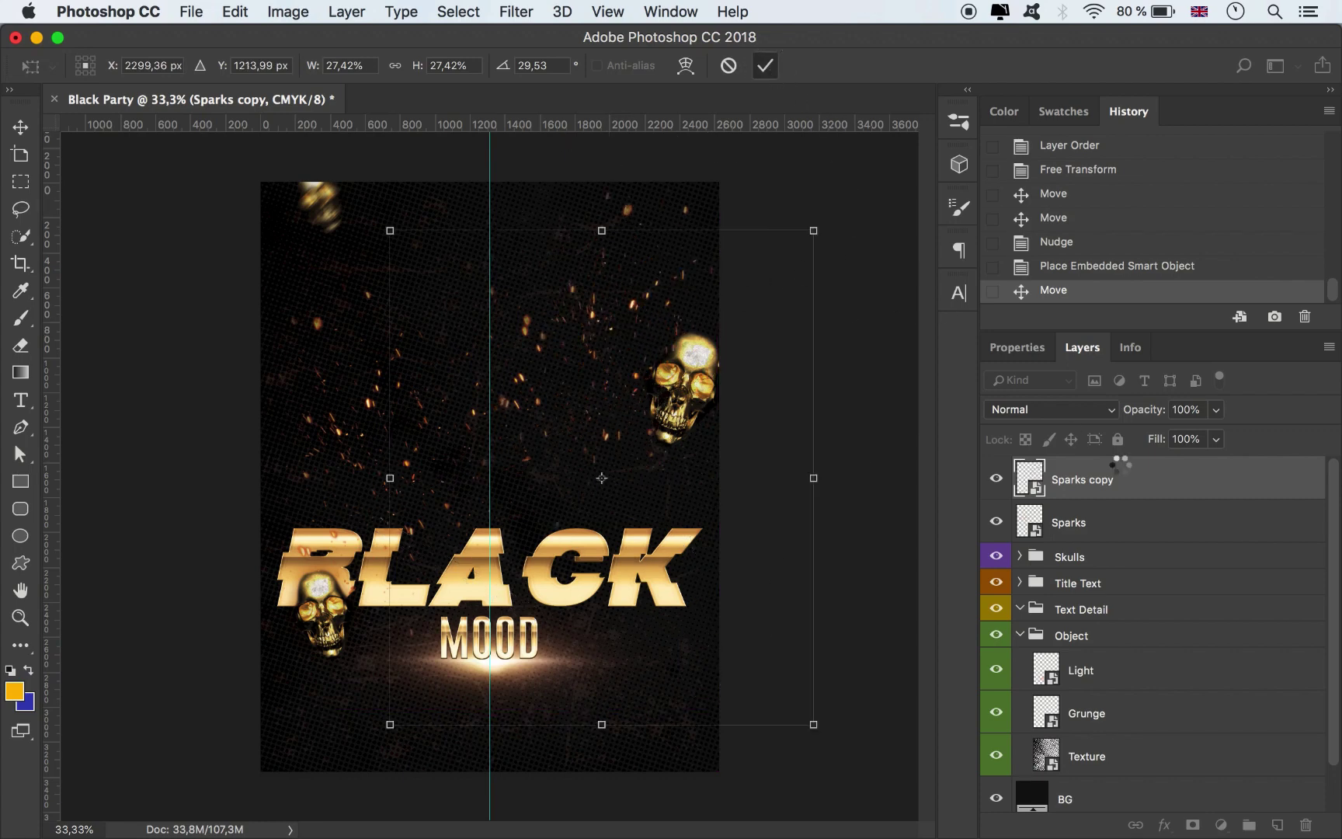
Rename the Sparks copy layer as Sparks and move both Sparks layers into the Object group above Light
double_click(1106, 479)
double_click(1106, 479)
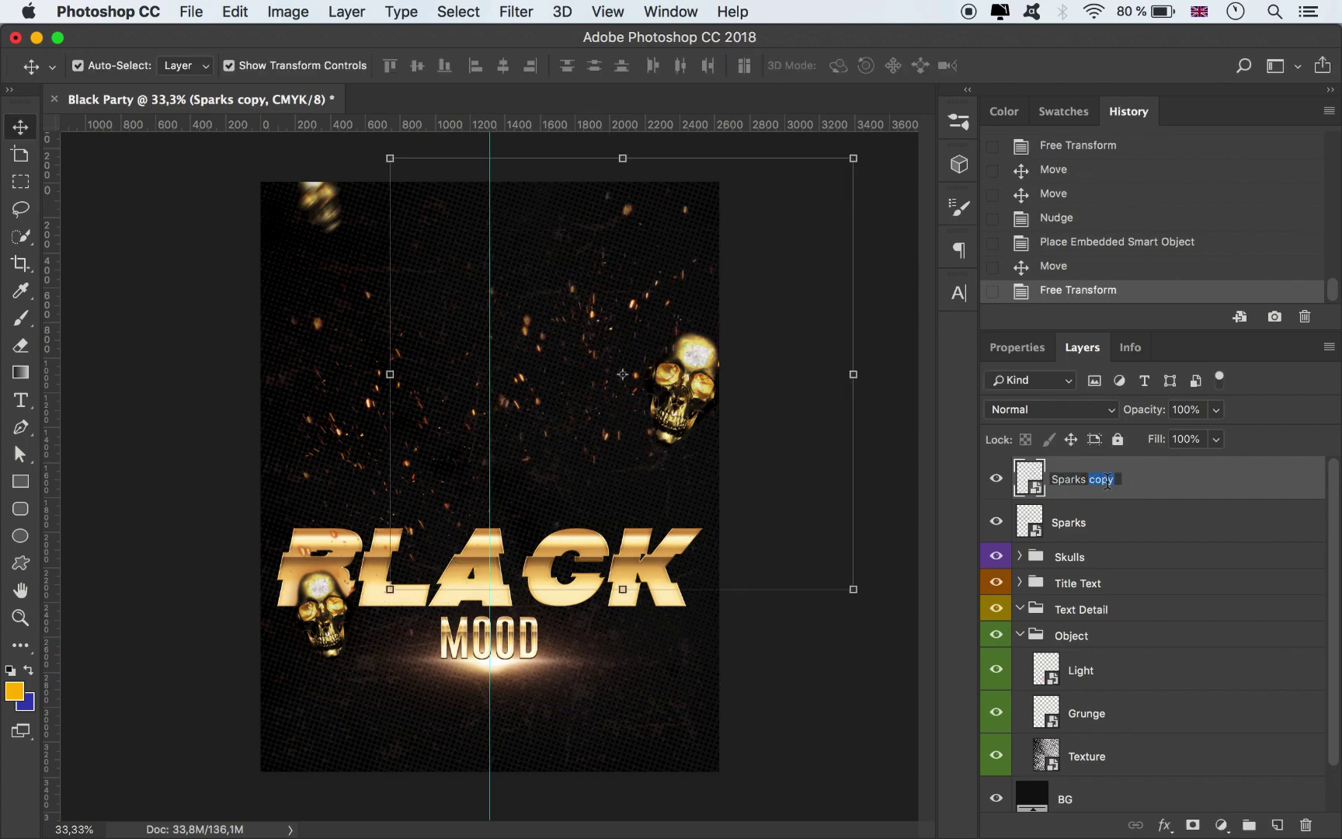
key(Return)
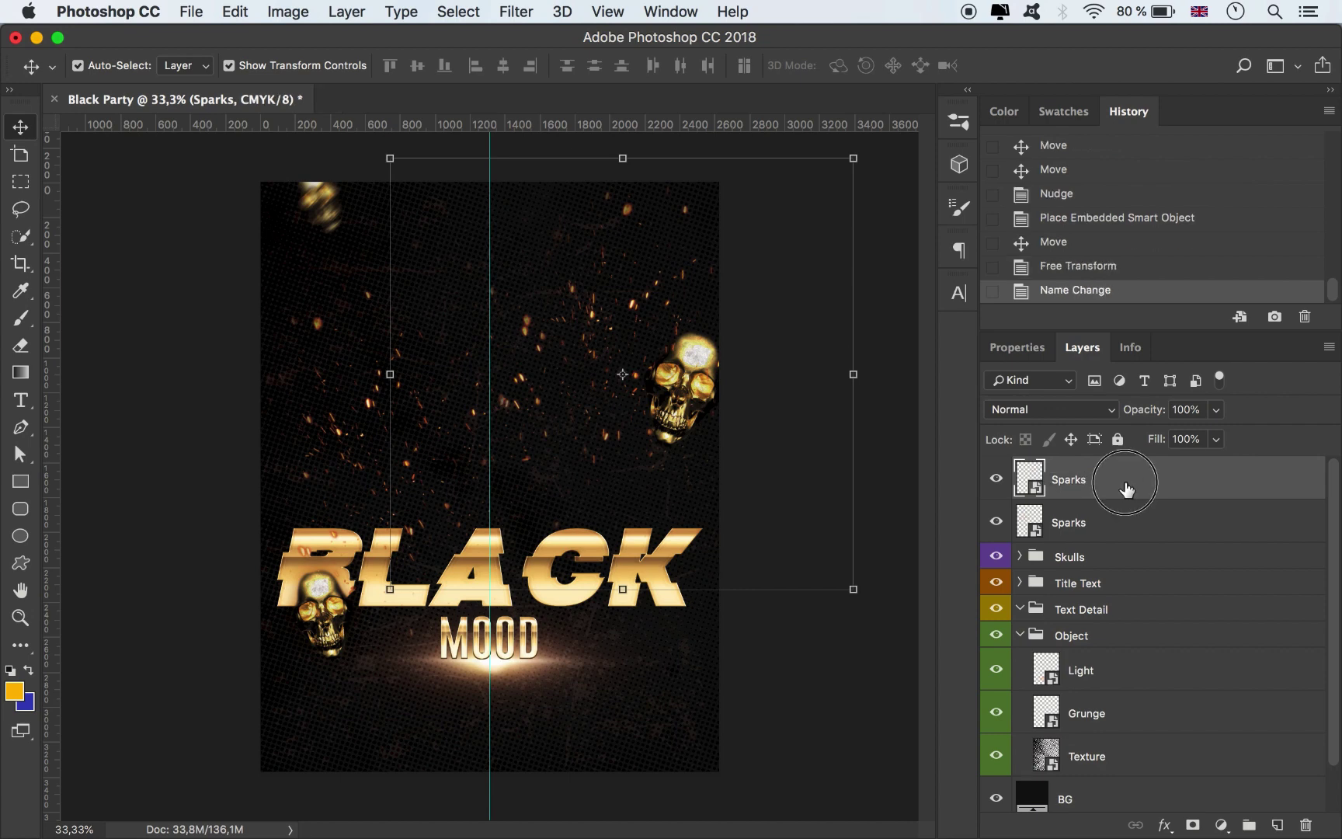
shift+click(1119, 519)
drag(1119, 519, 1142, 642)
click(842, 773)
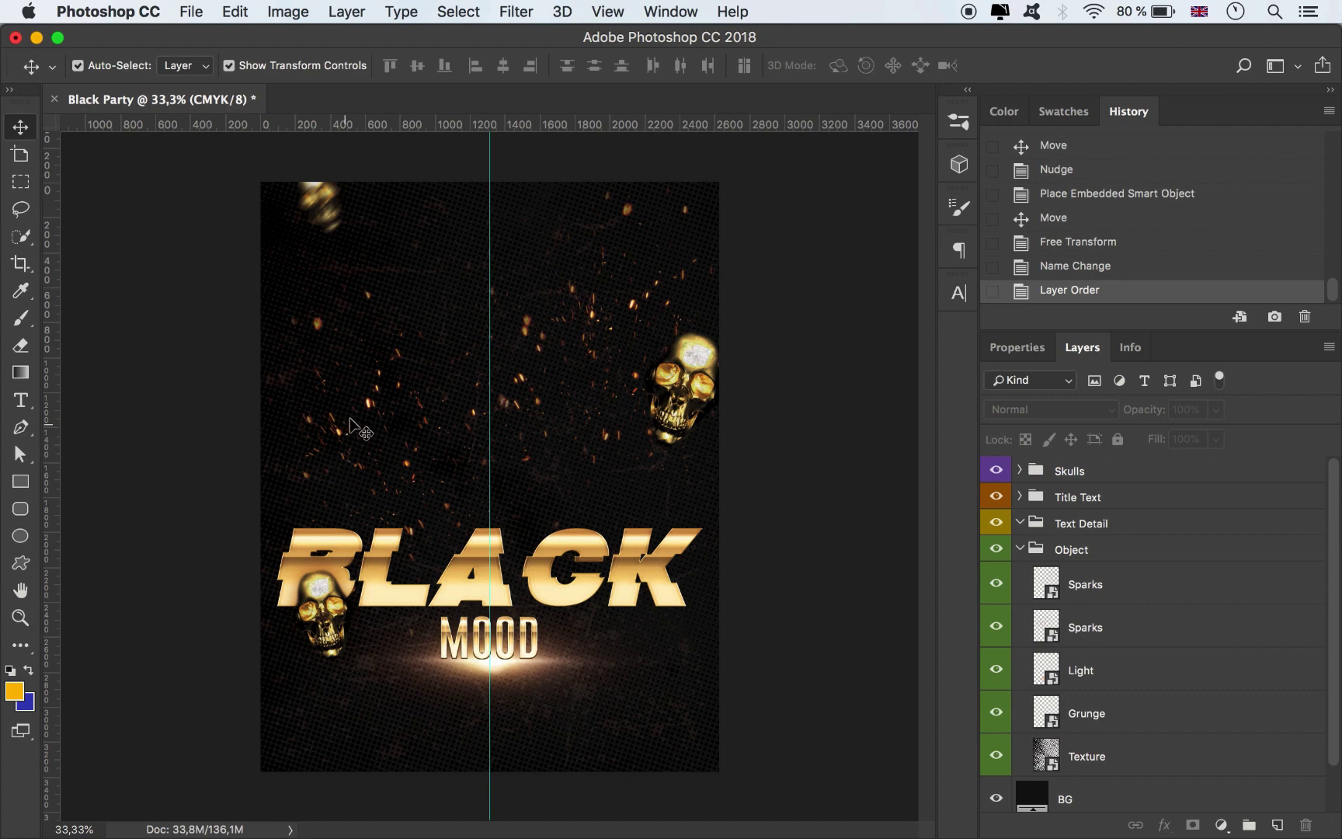
Shift the unrotated Sparks layer slightly farther left and down on the canvas
click(368, 410)
click(369, 408)
drag(366, 406, 335, 408)
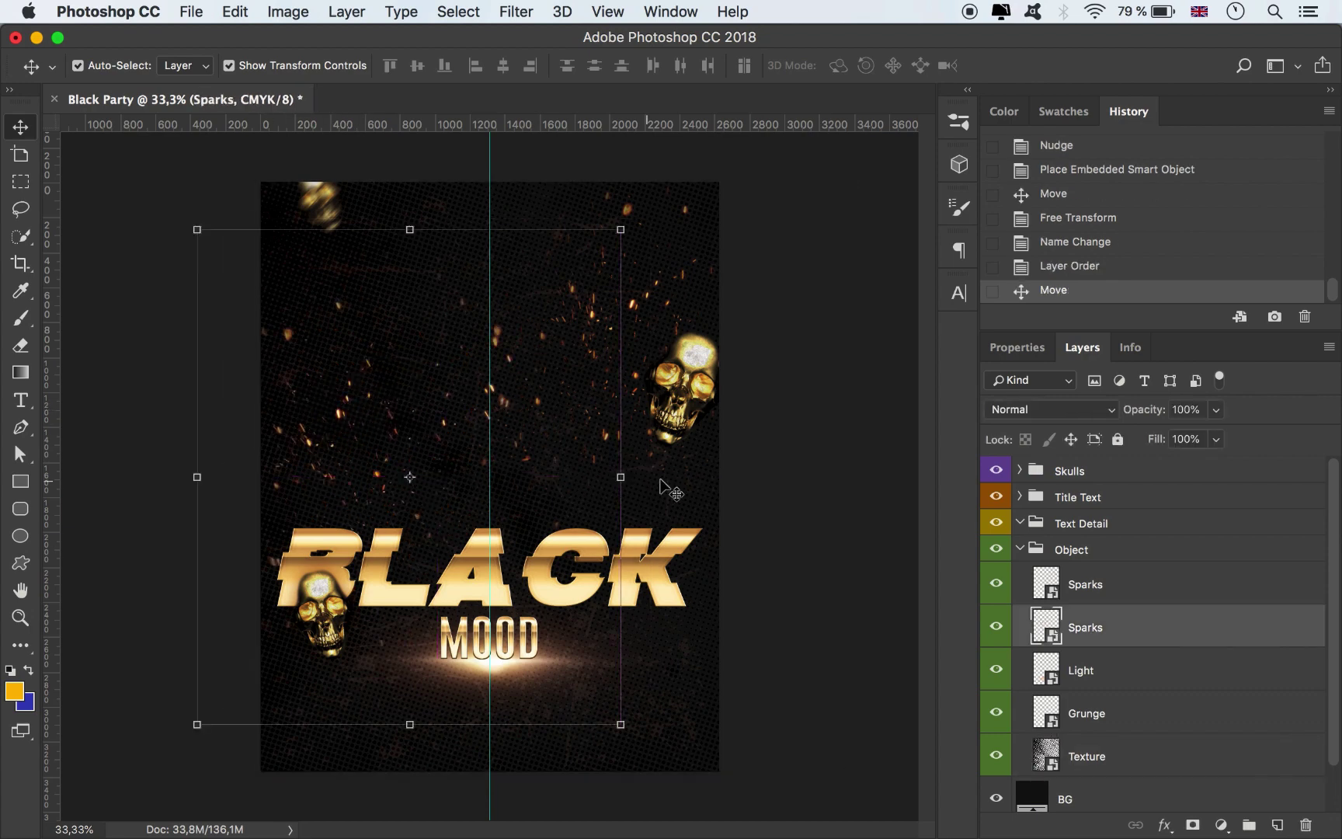
click(823, 420)
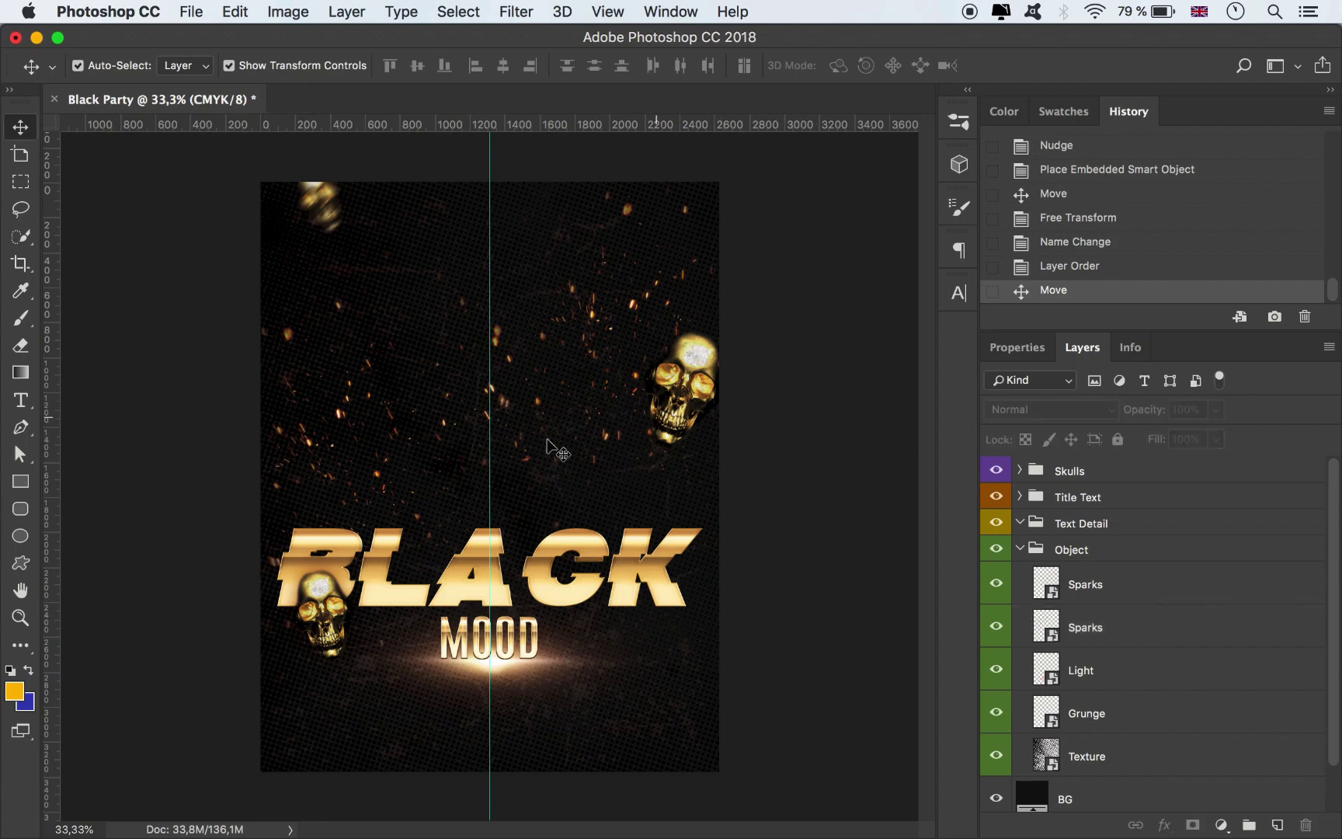
Add a text line reading GENERAL ADMISSION 10$ below the MOOD title
click(21, 400)
click(371, 715)
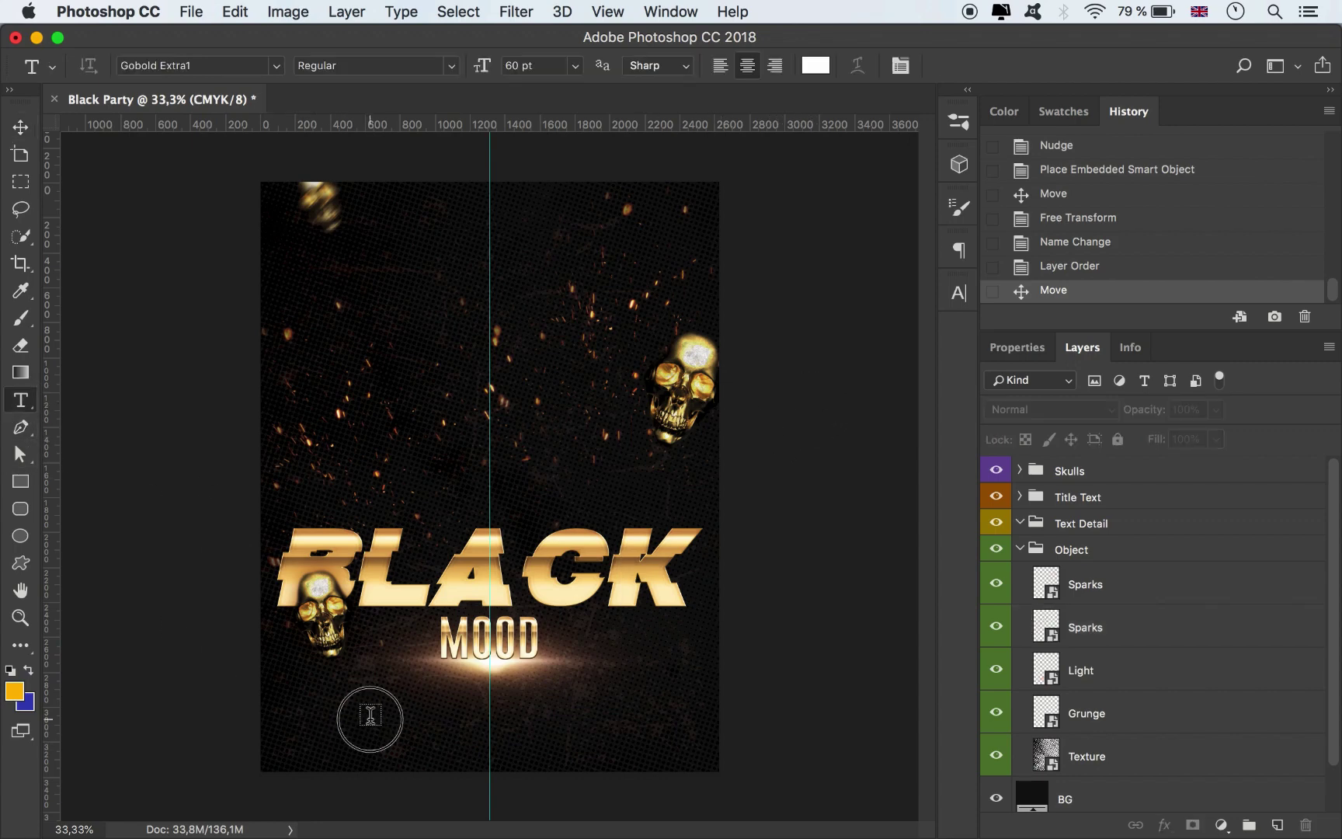
text(GE)
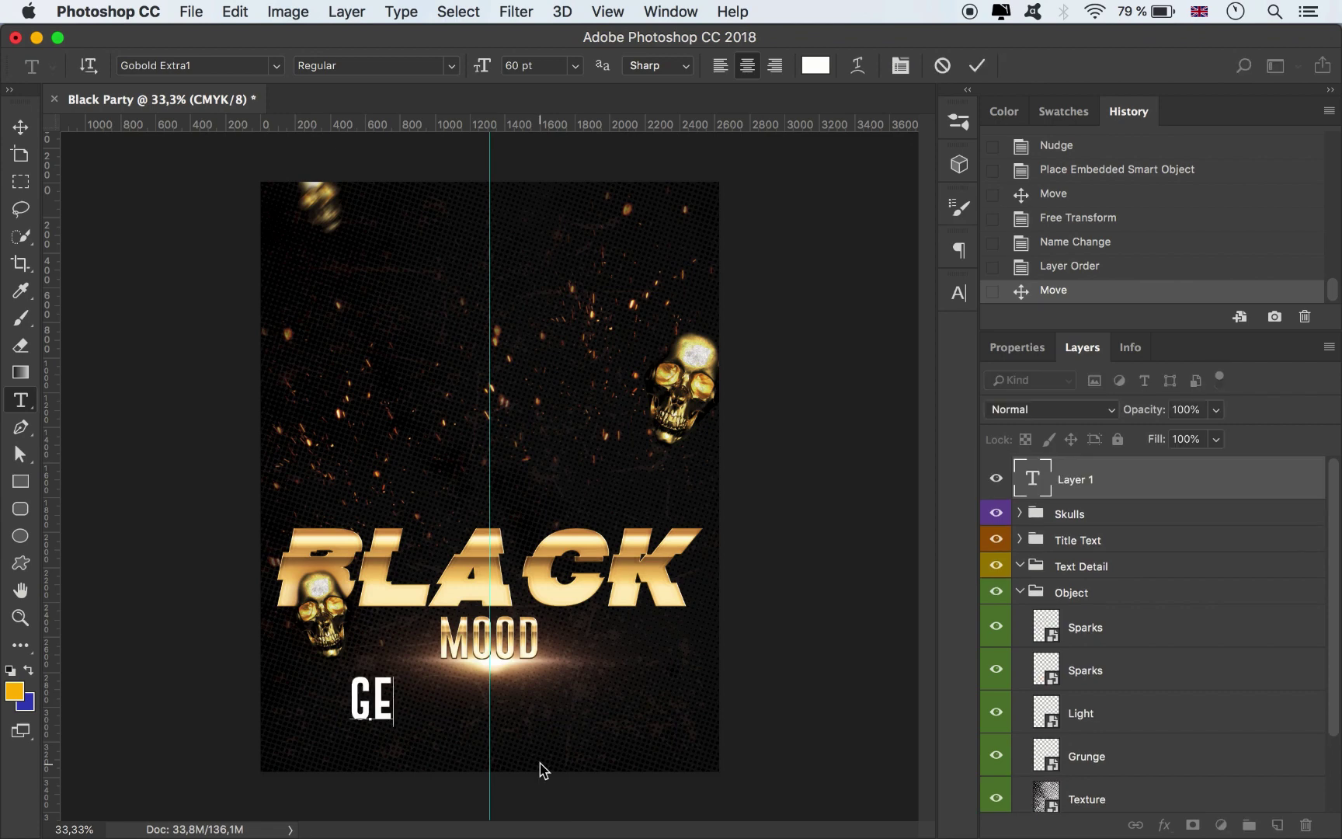
text(NERAL)
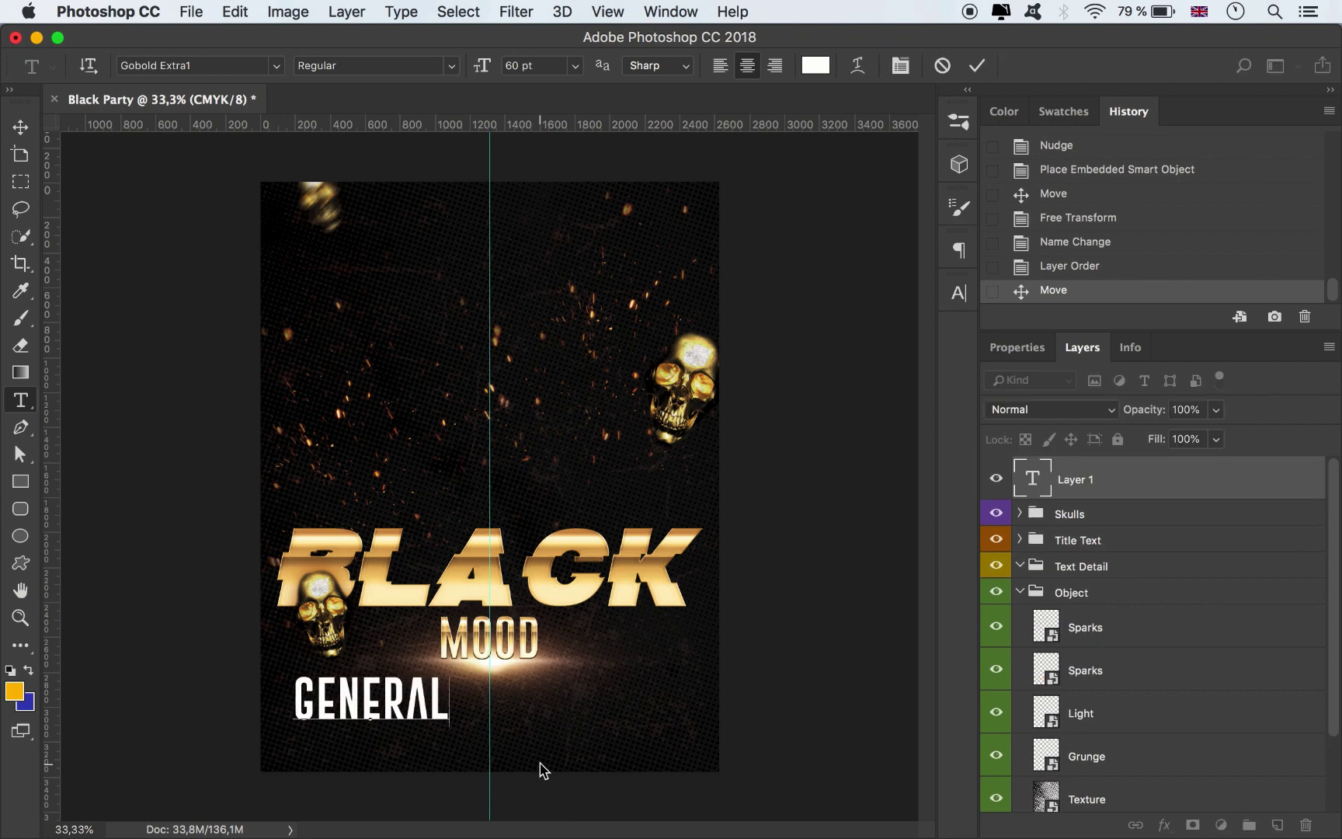
text( AD)
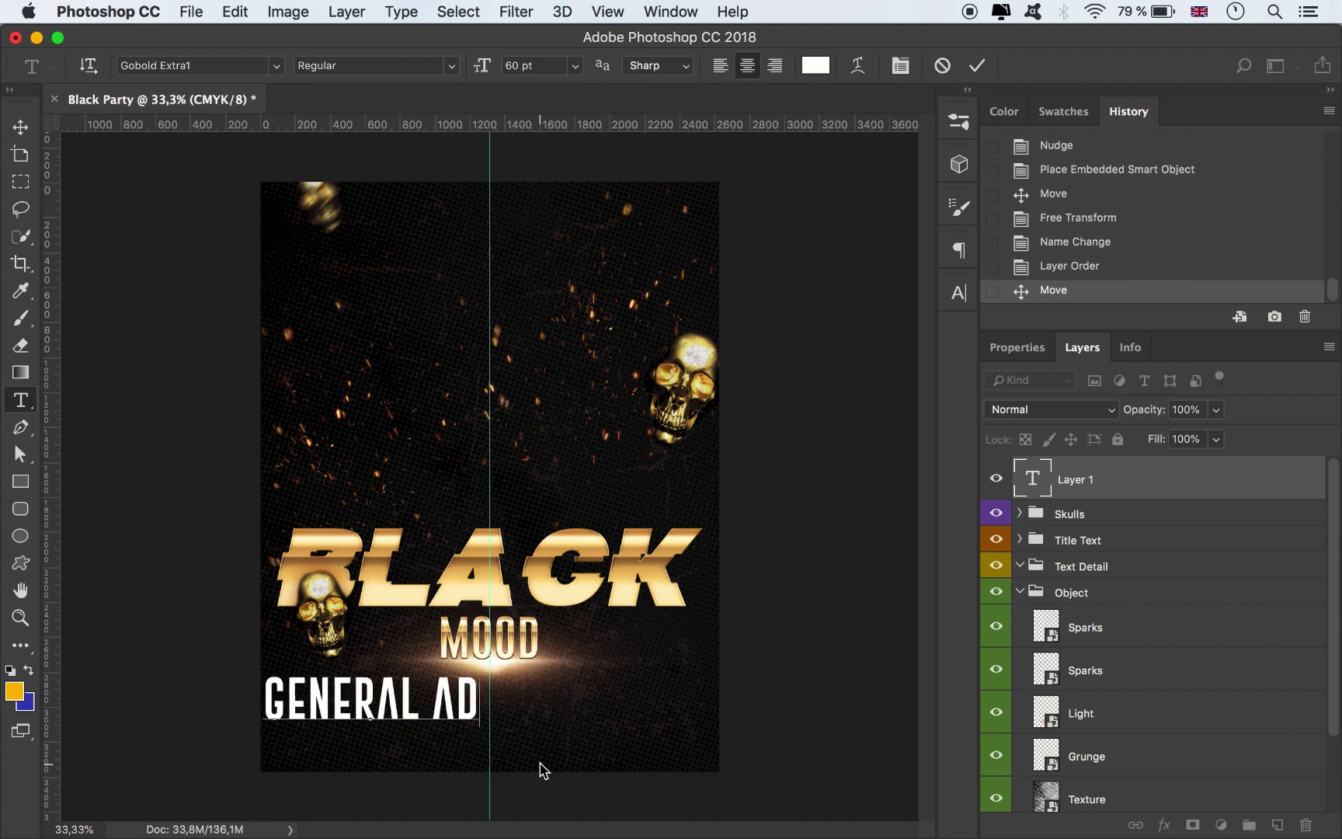
text(MISSION)
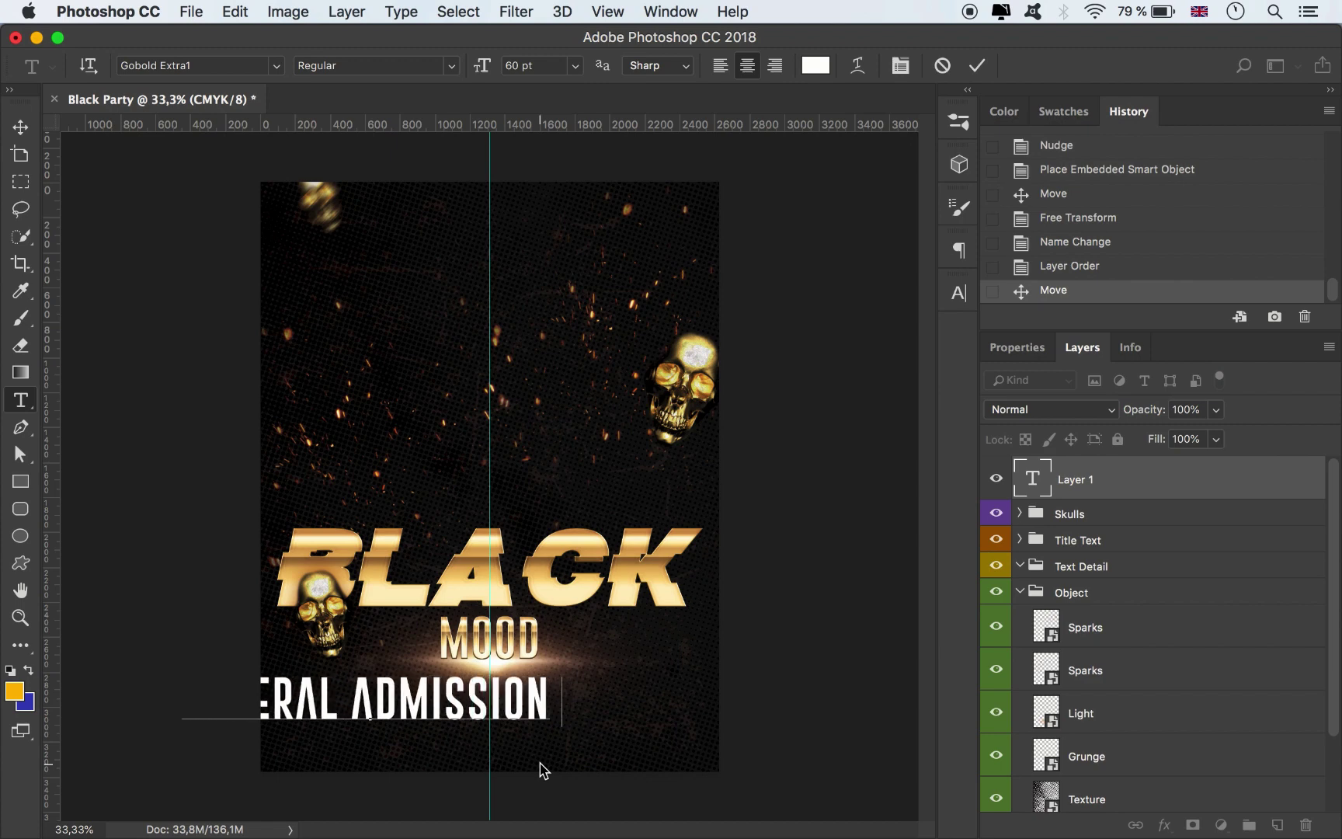
text( 10)
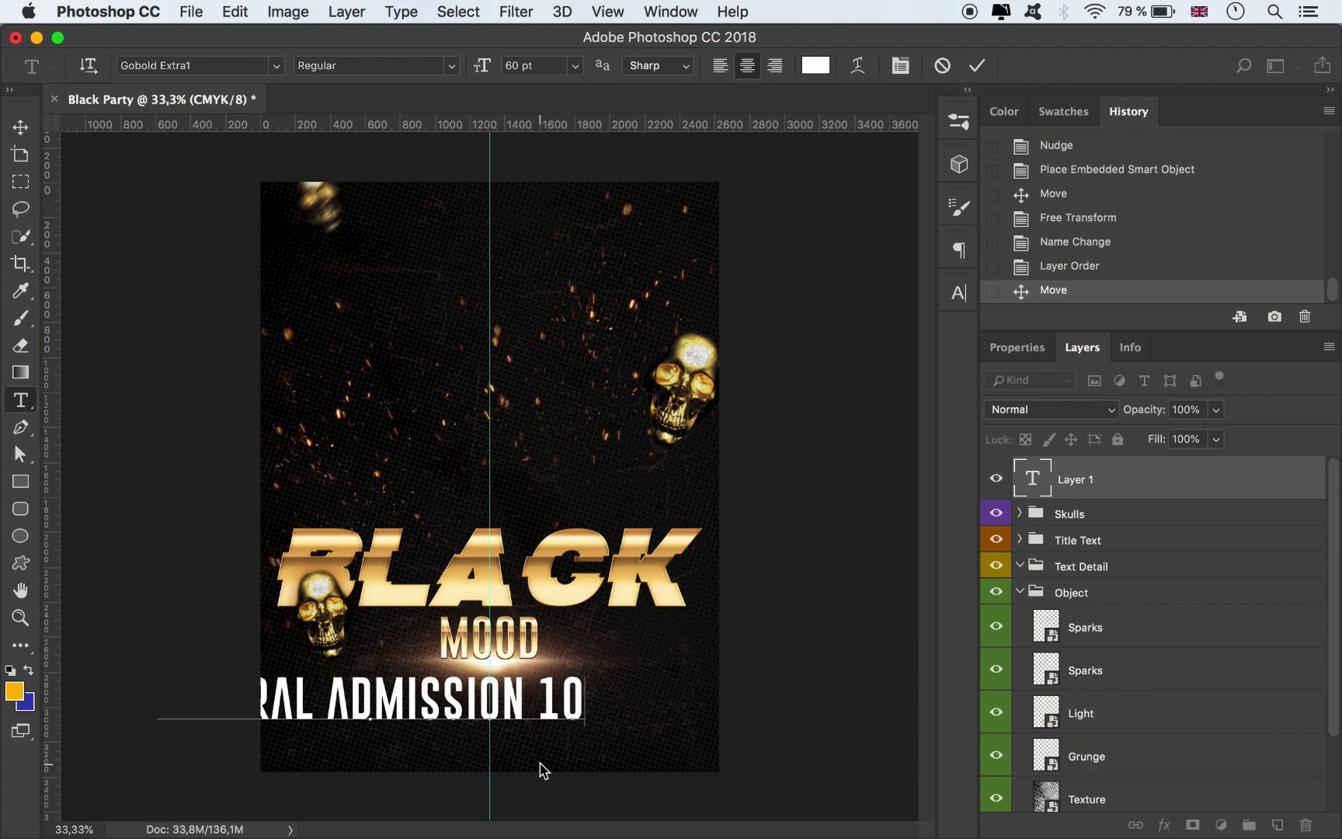
text($)
key(super+a)
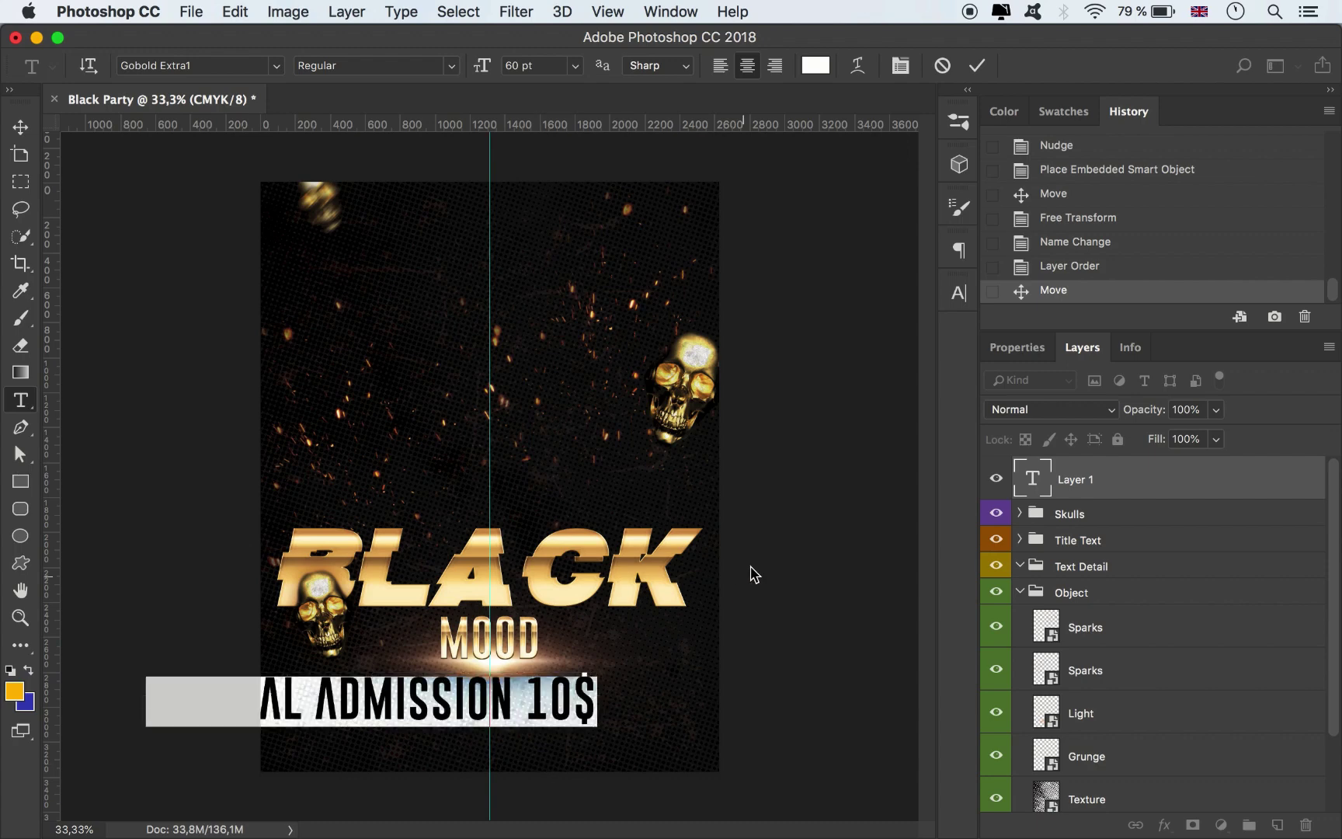
Format the GENERAL ADMISSION 10$ line in Bugfast at 18 pt and centre it on the vertical guide below the light flare
click(959, 293)
click(803, 347)
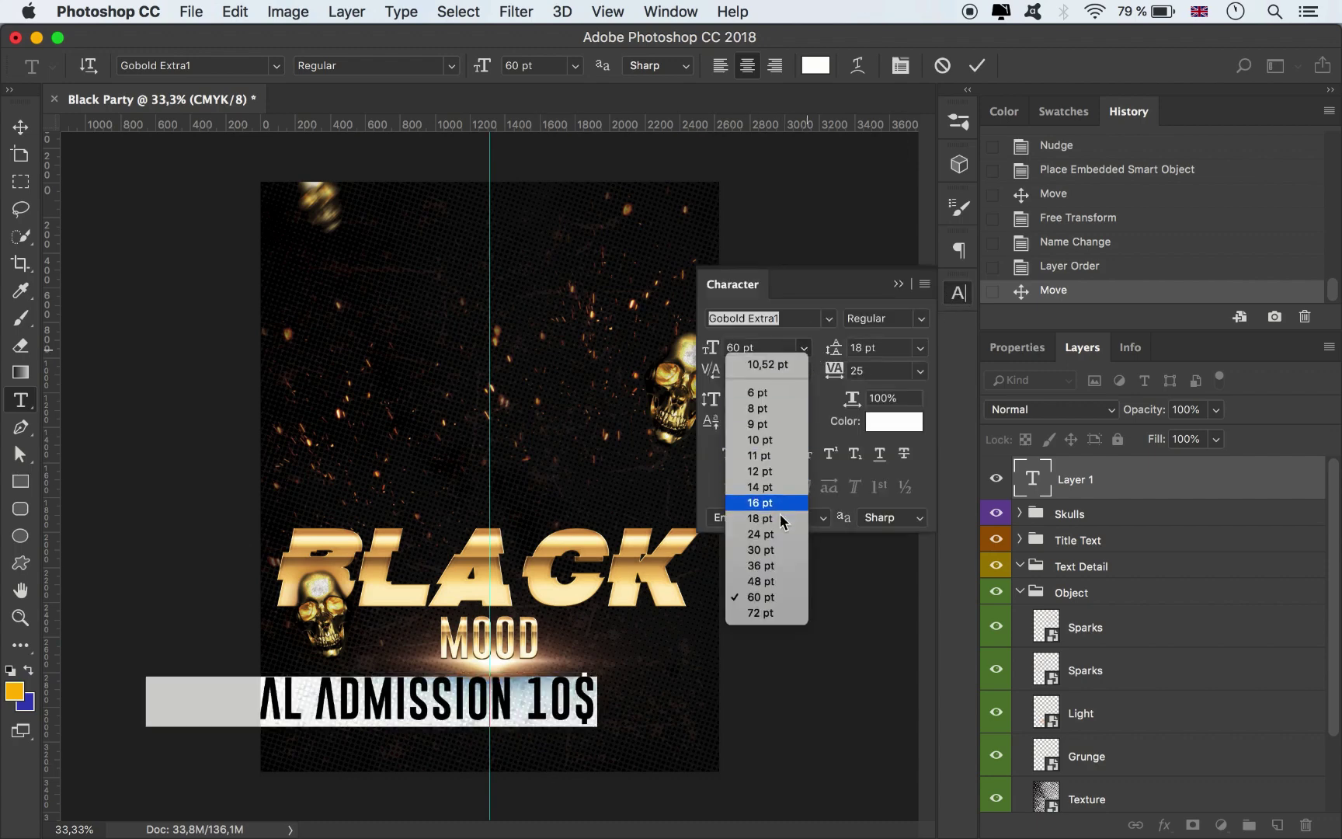
click(760, 565)
click(830, 319)
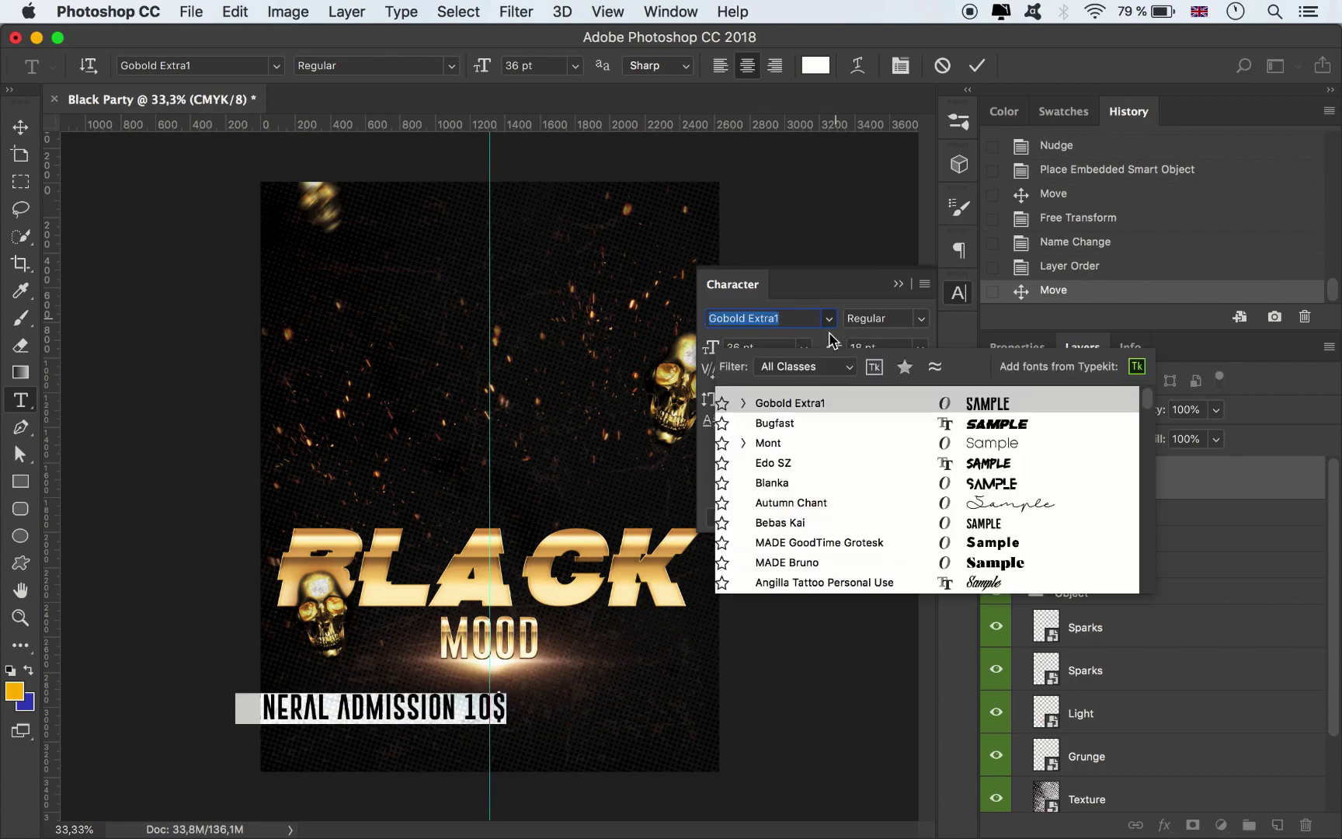
key(Down)
key(Return)
click(804, 351)
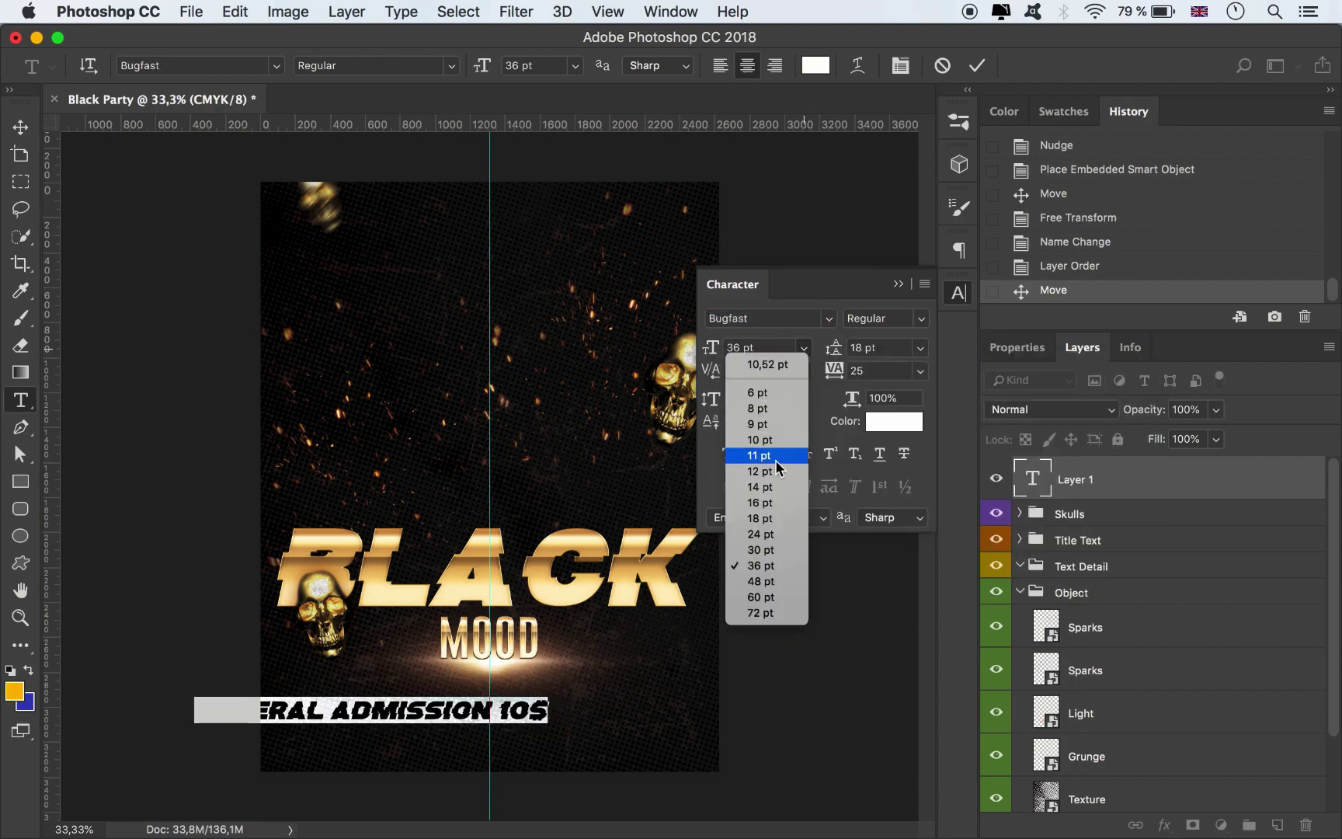
click(765, 518)
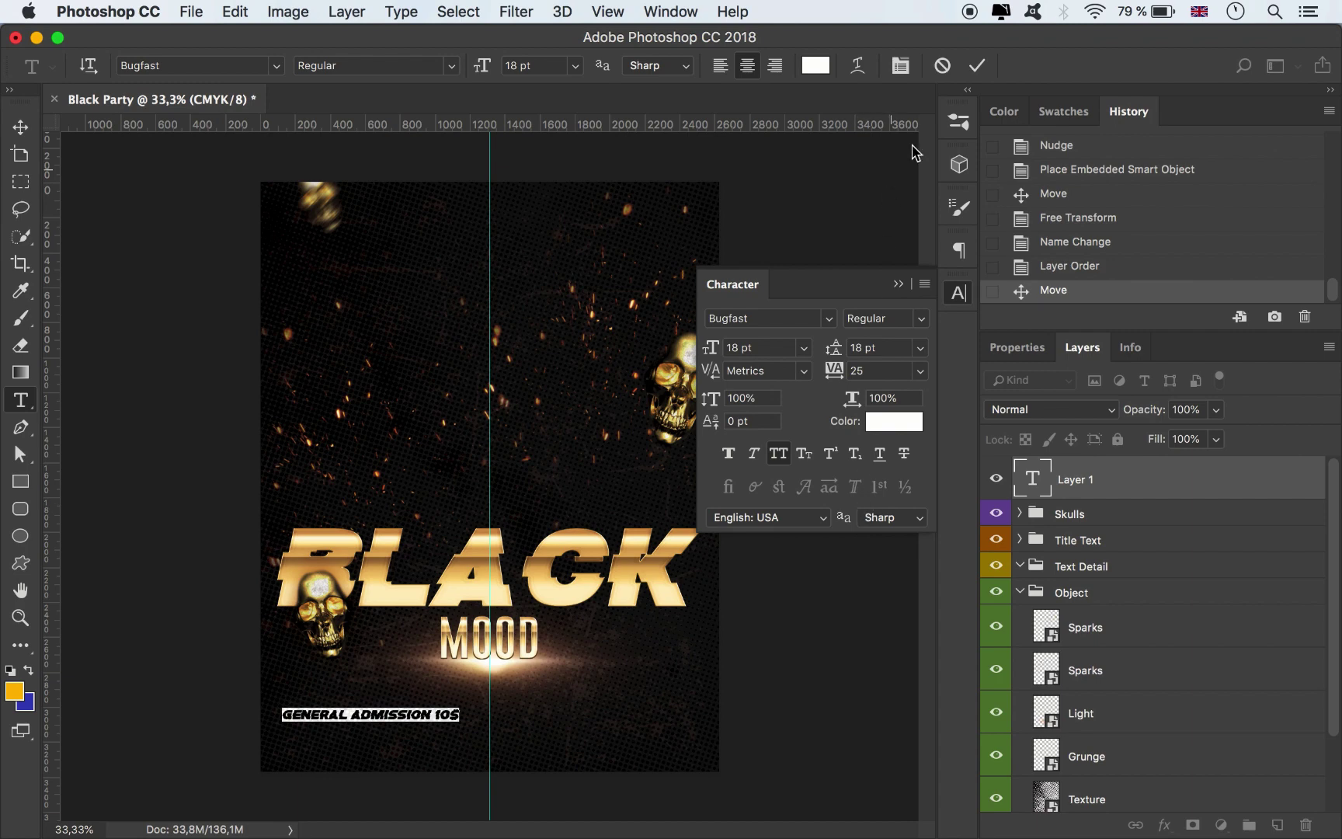
click(977, 65)
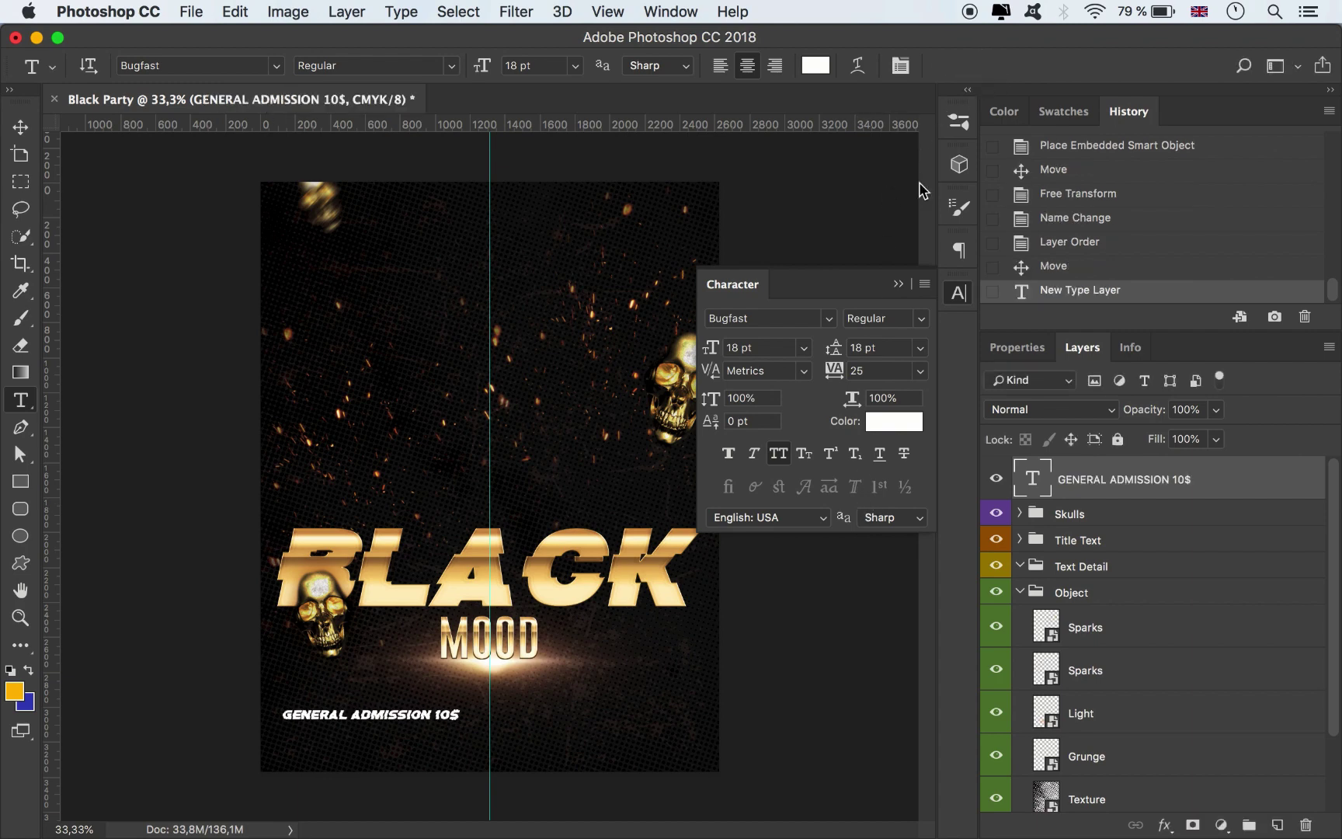
click(26, 127)
drag(415, 718, 528, 709)
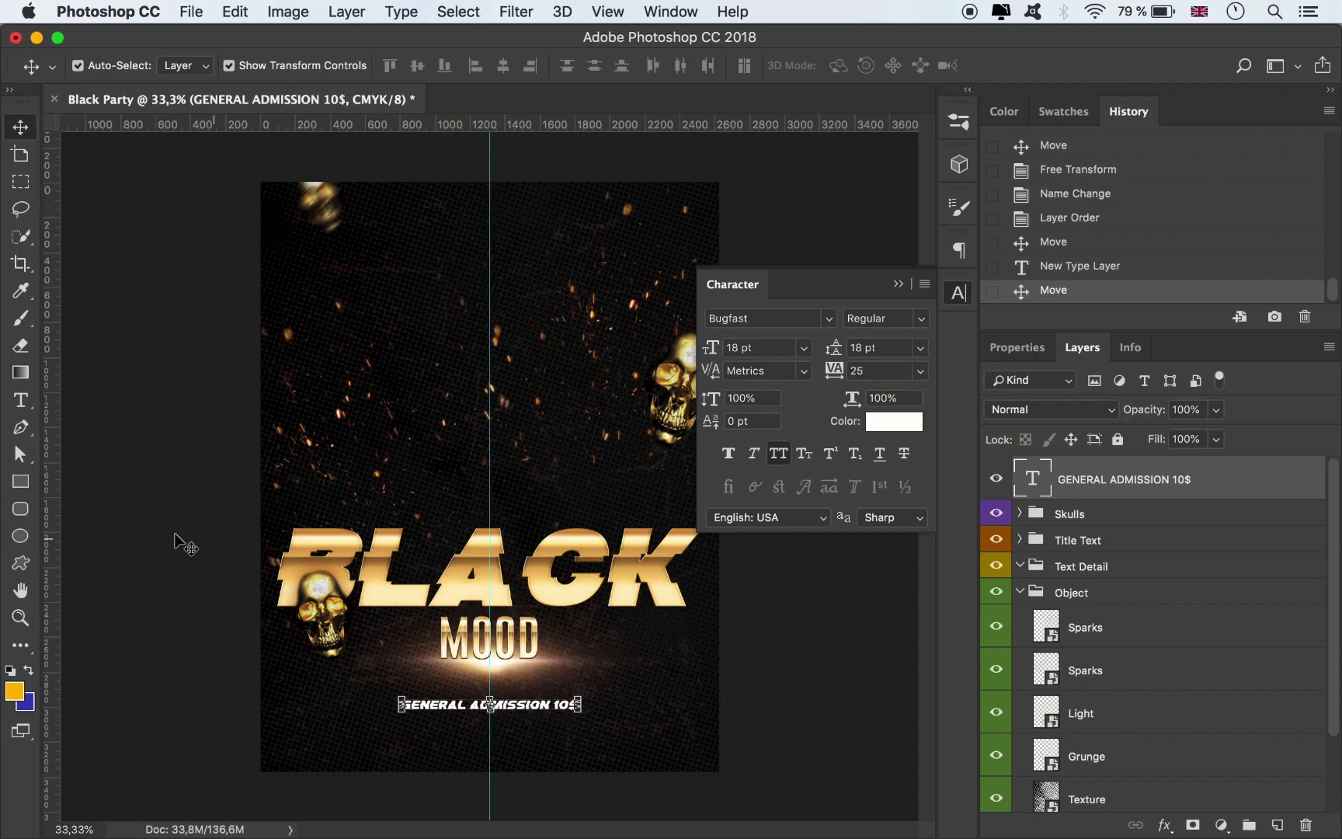
Add a text line below GENERAL ADMISSION 10$ reading FOR RESERVATION CALL: followed by the contact phone number
click(20, 400)
click(339, 740)
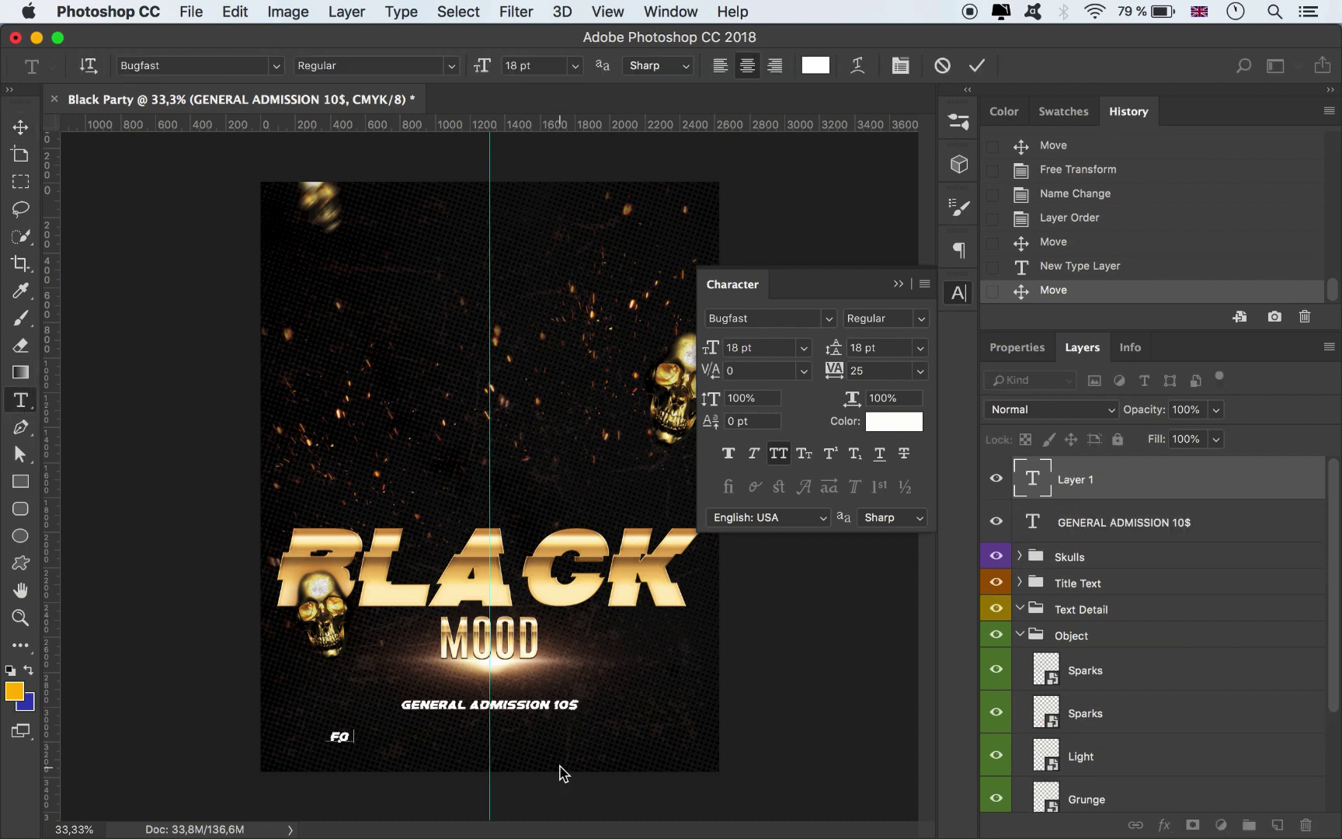
text(FOR RESERVATION)
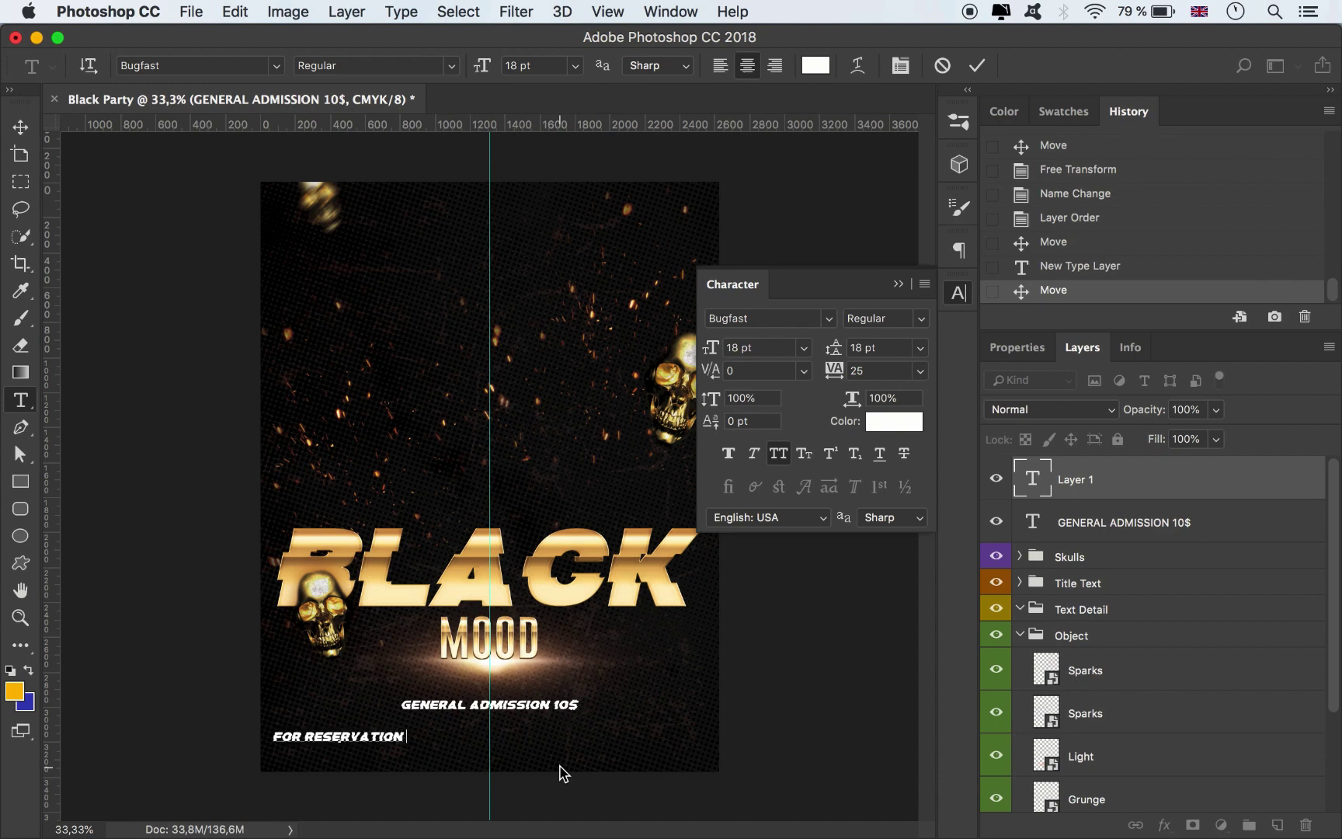
text( CALL:)
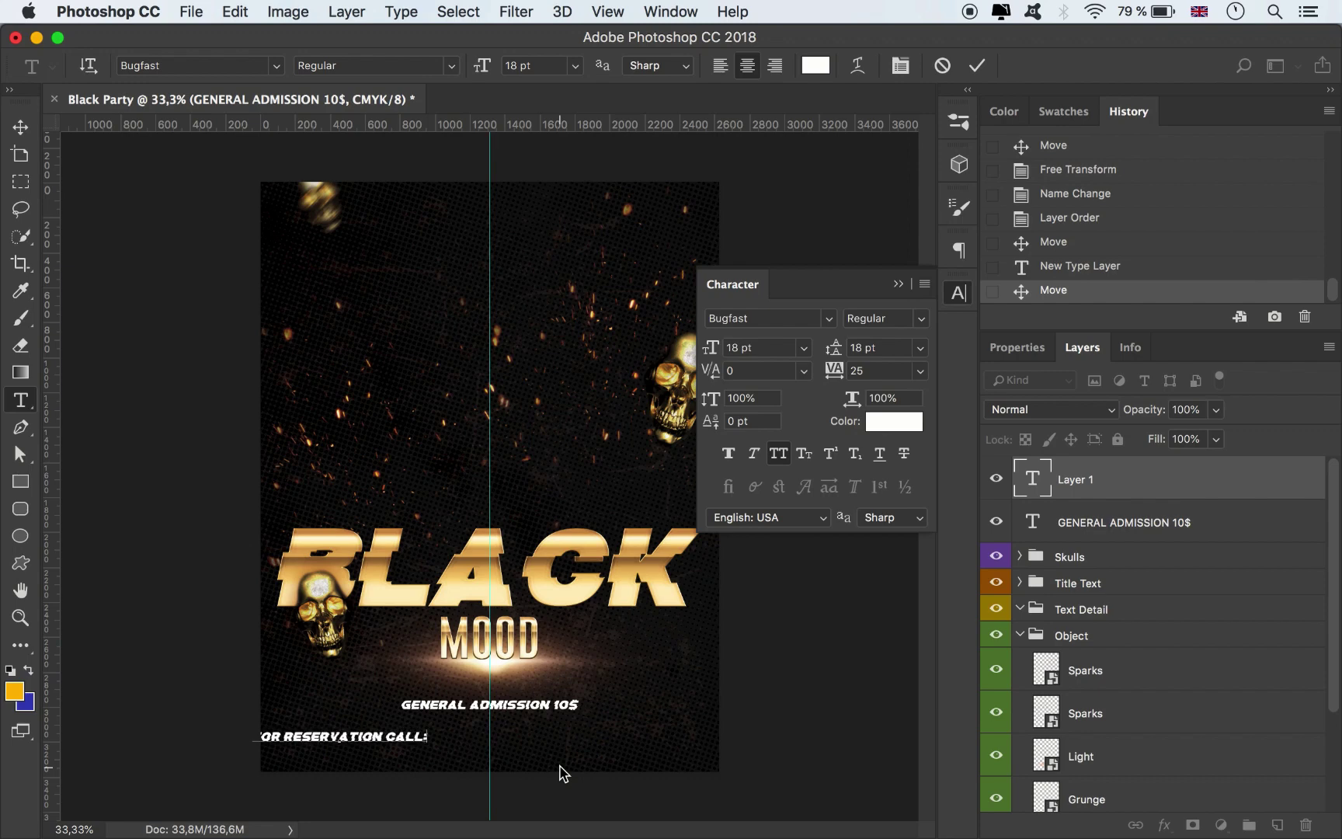
text( 123)
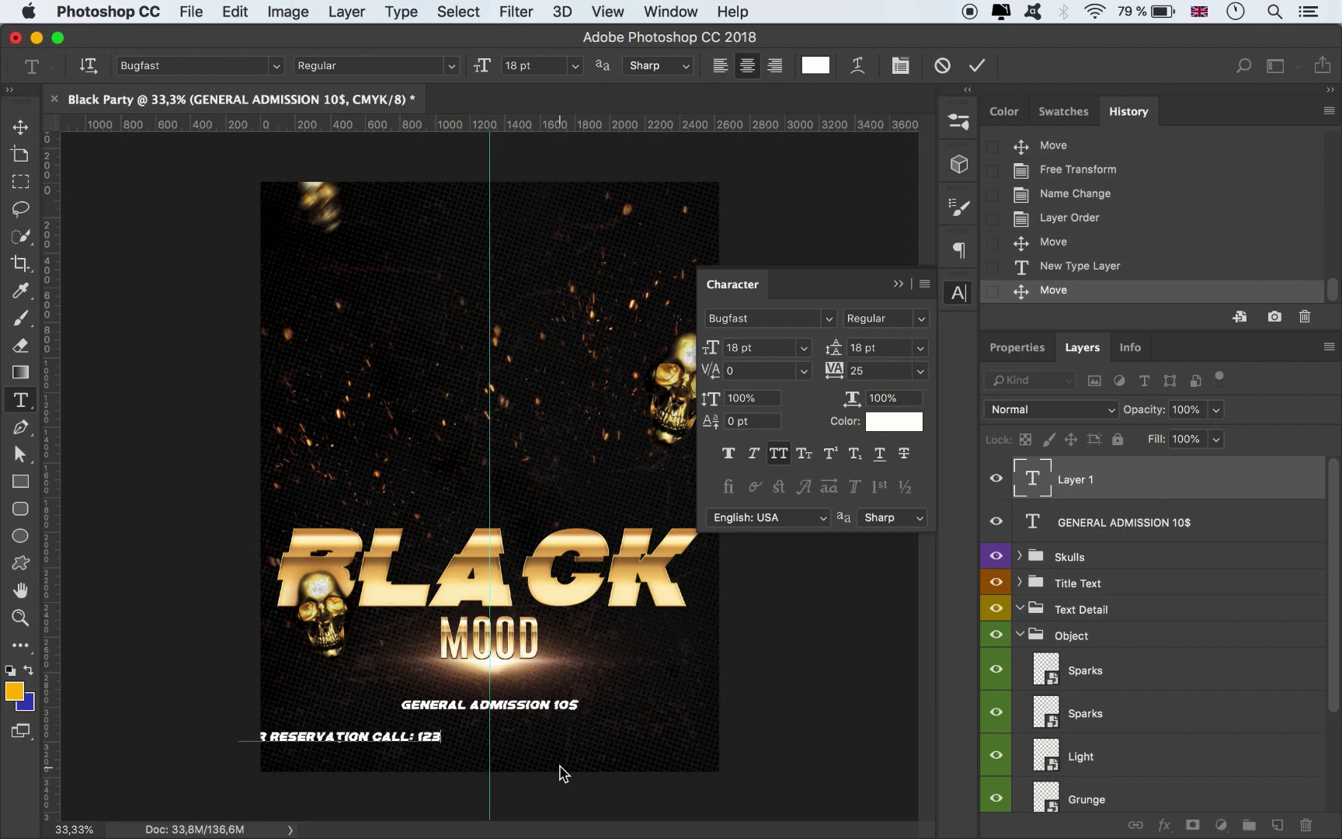
text( 456 78 90)
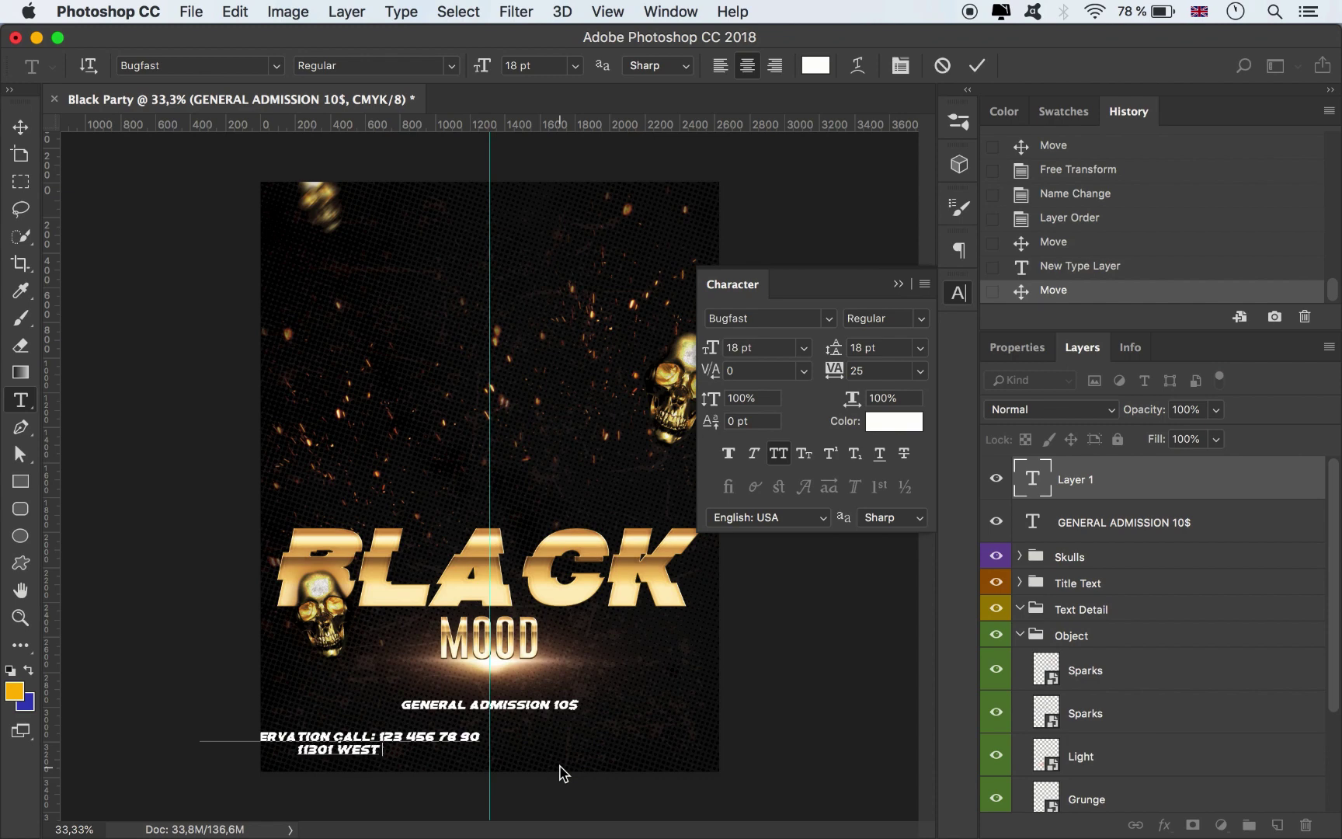
Complete the reservation text block with the venue's full postal address on two further lines and commit it
text(OLYMPIC)
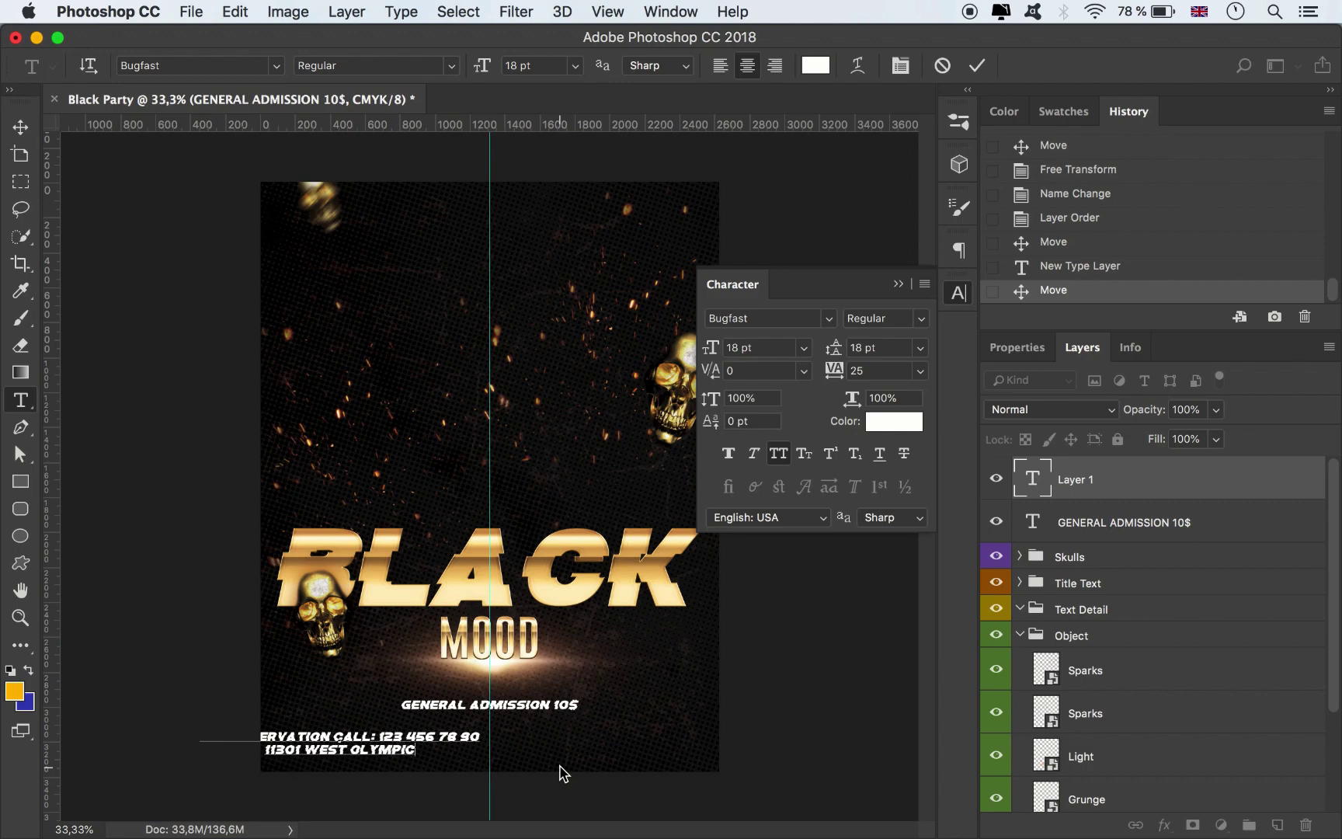
text( BOU)
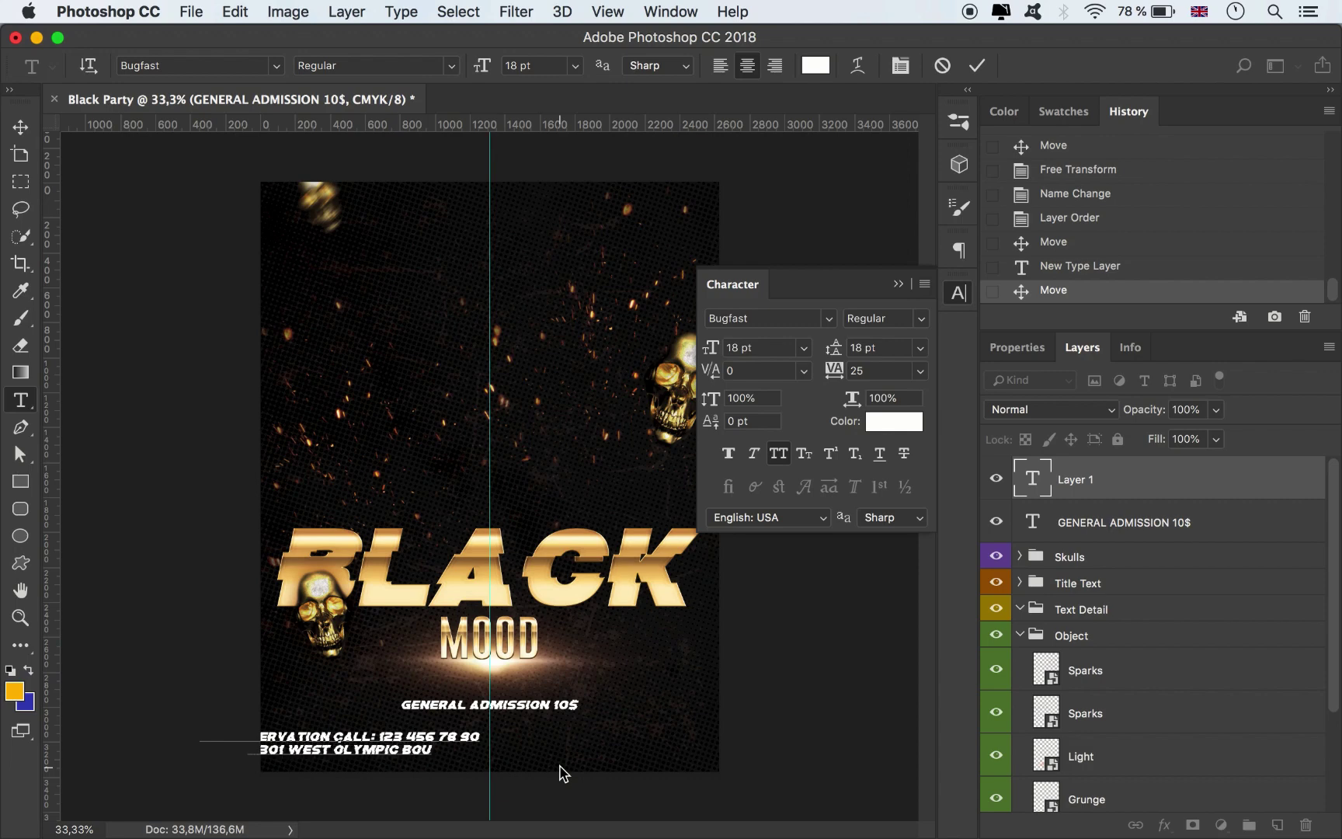
text(LE)
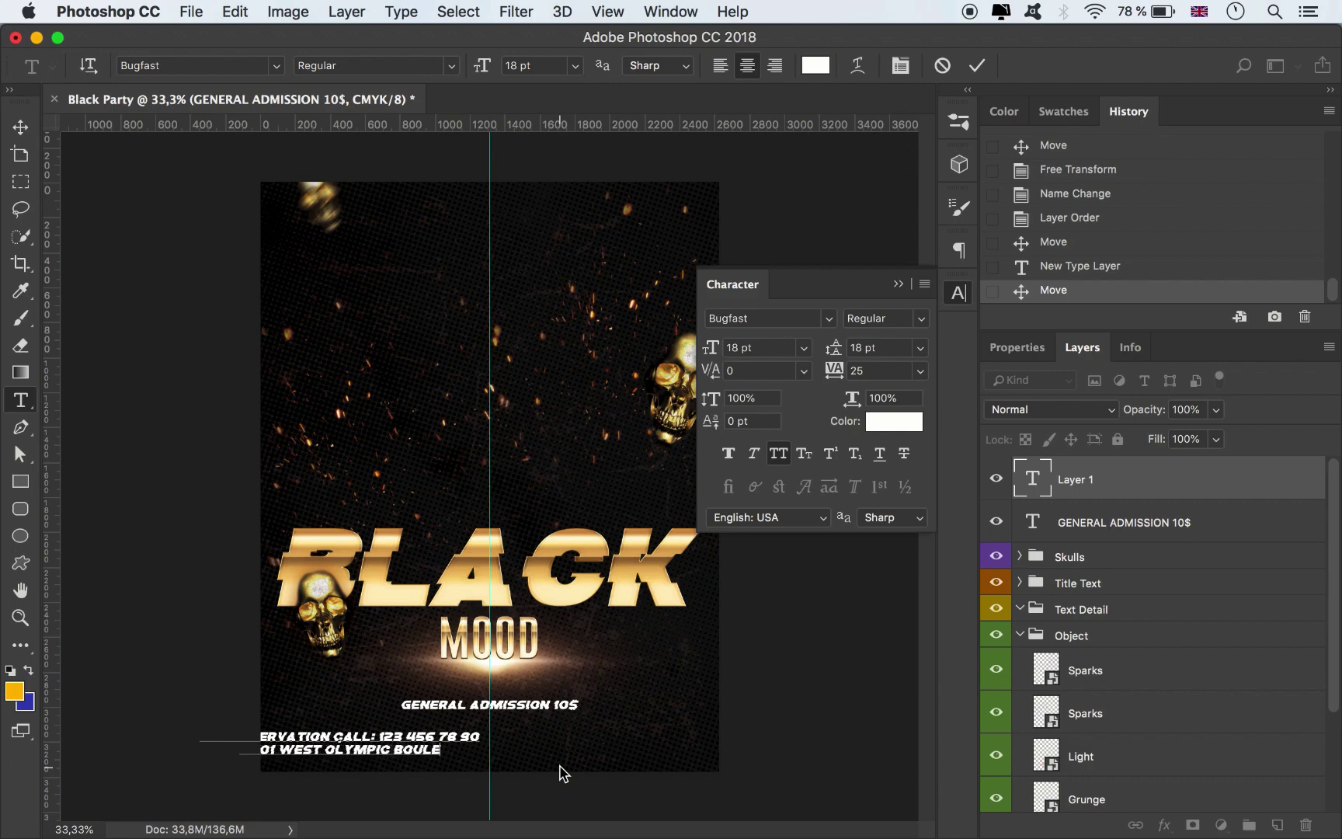
text(VARD)
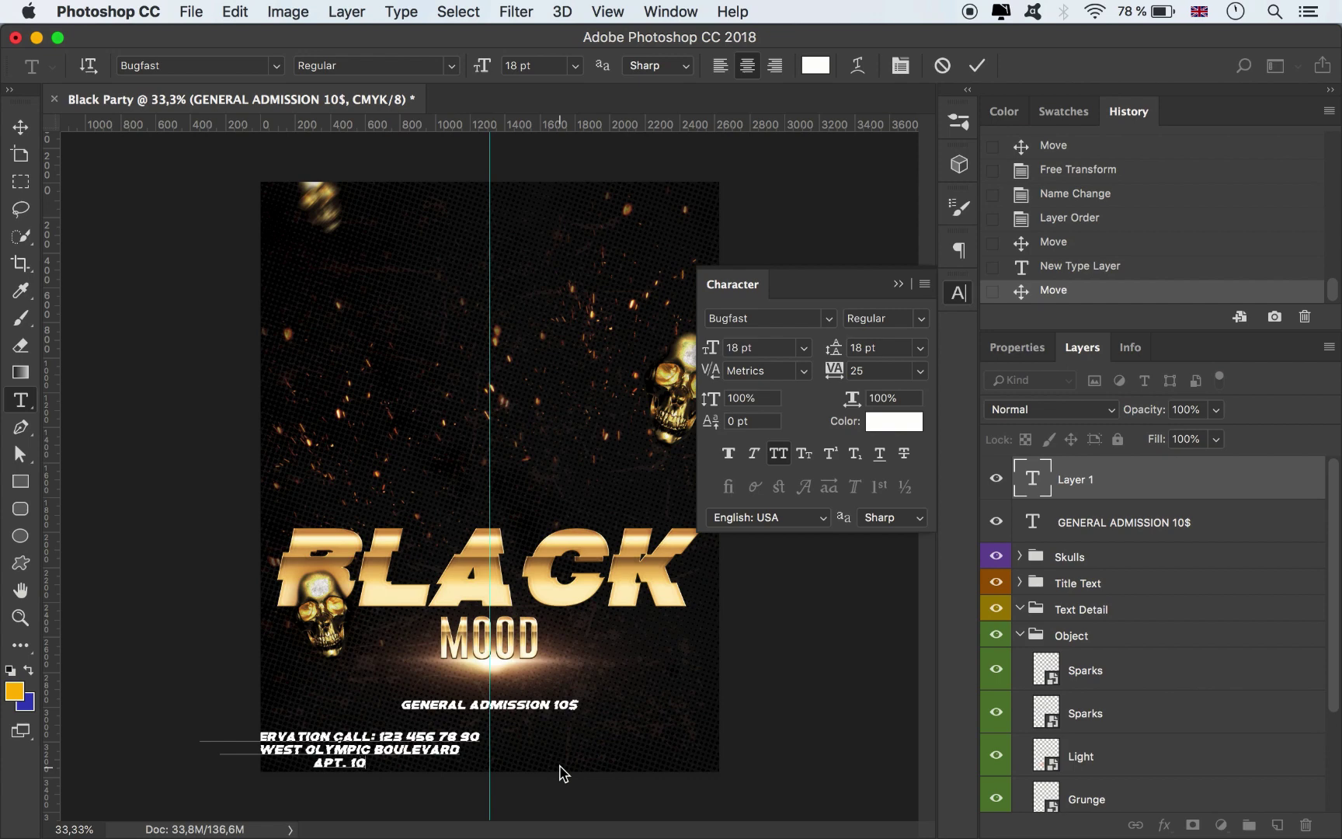
text(OS ANGE)
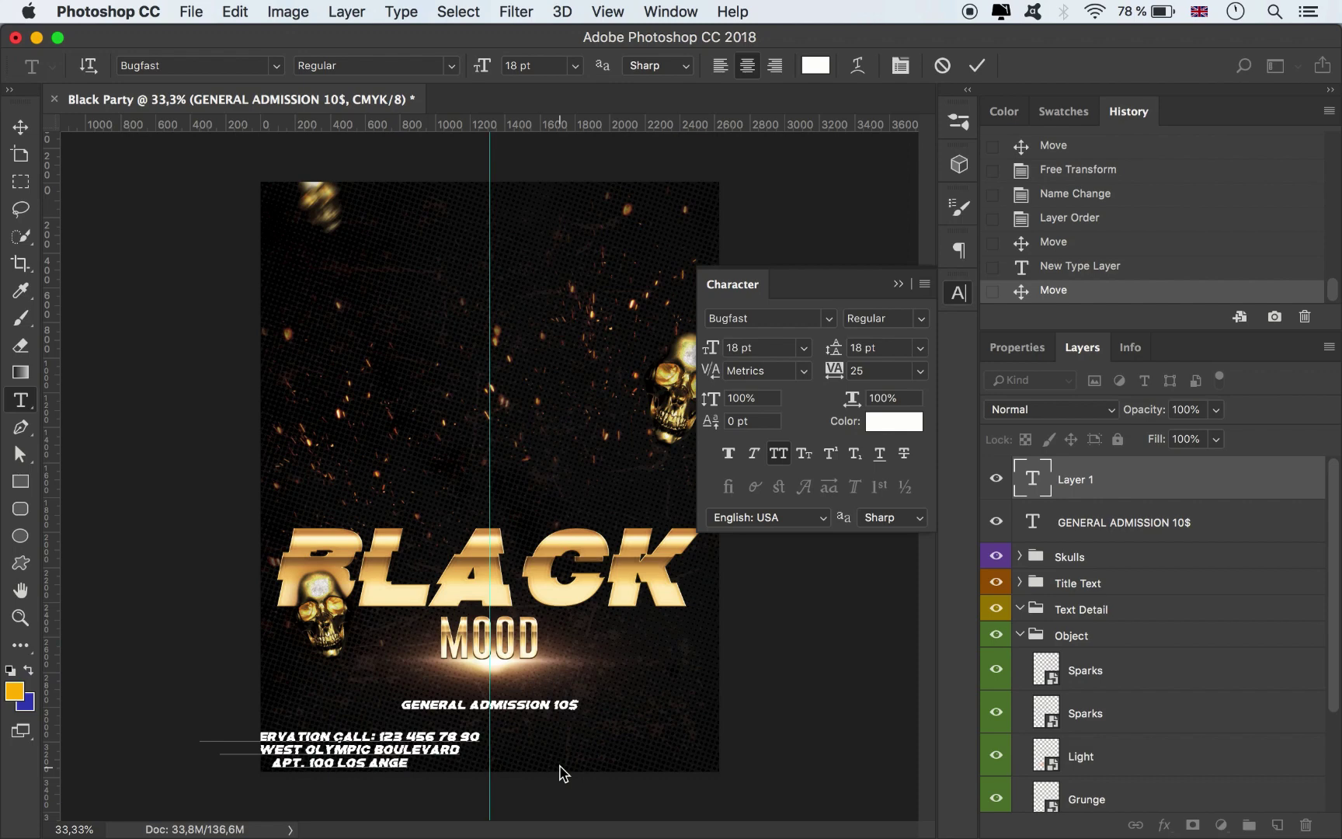
text(LES,)
text(CA)
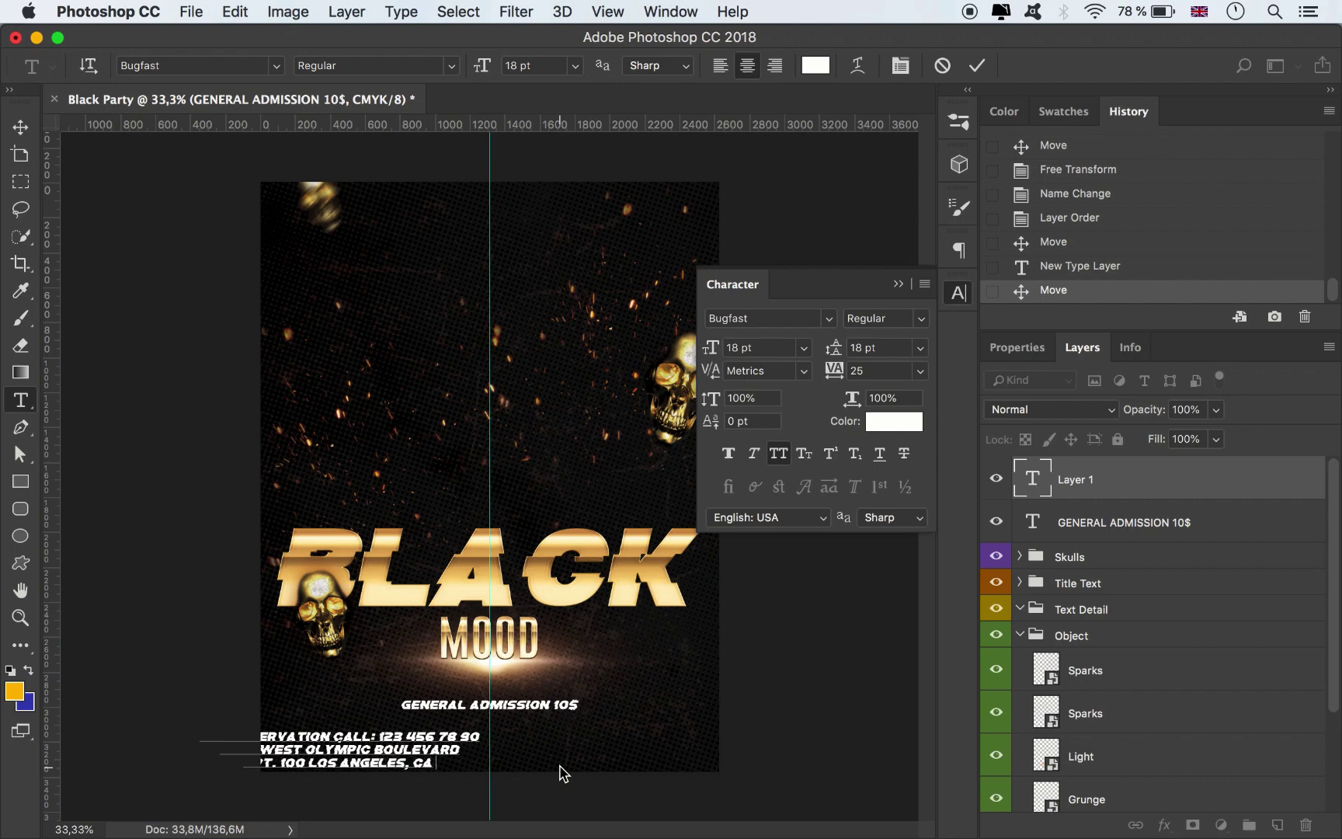
text( 90064)
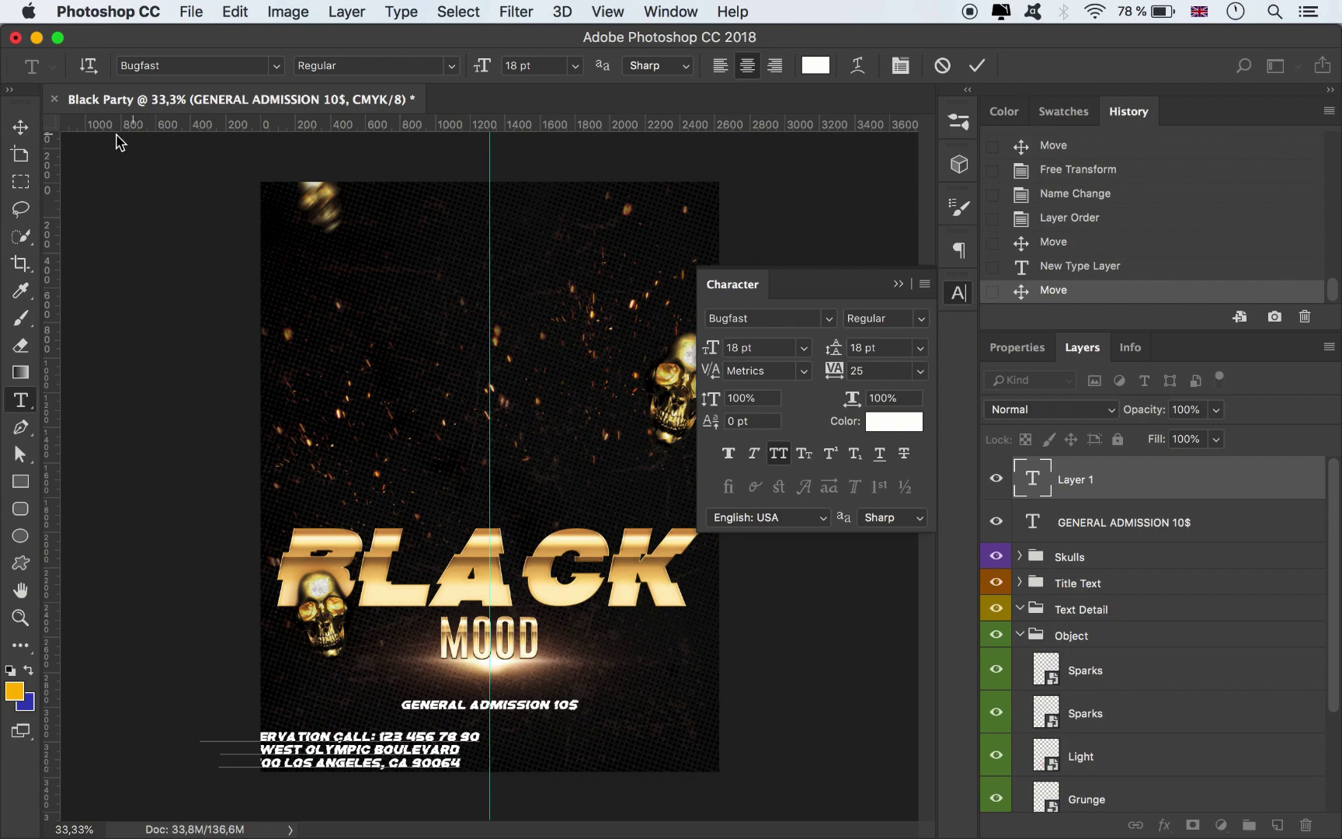
click(21, 126)
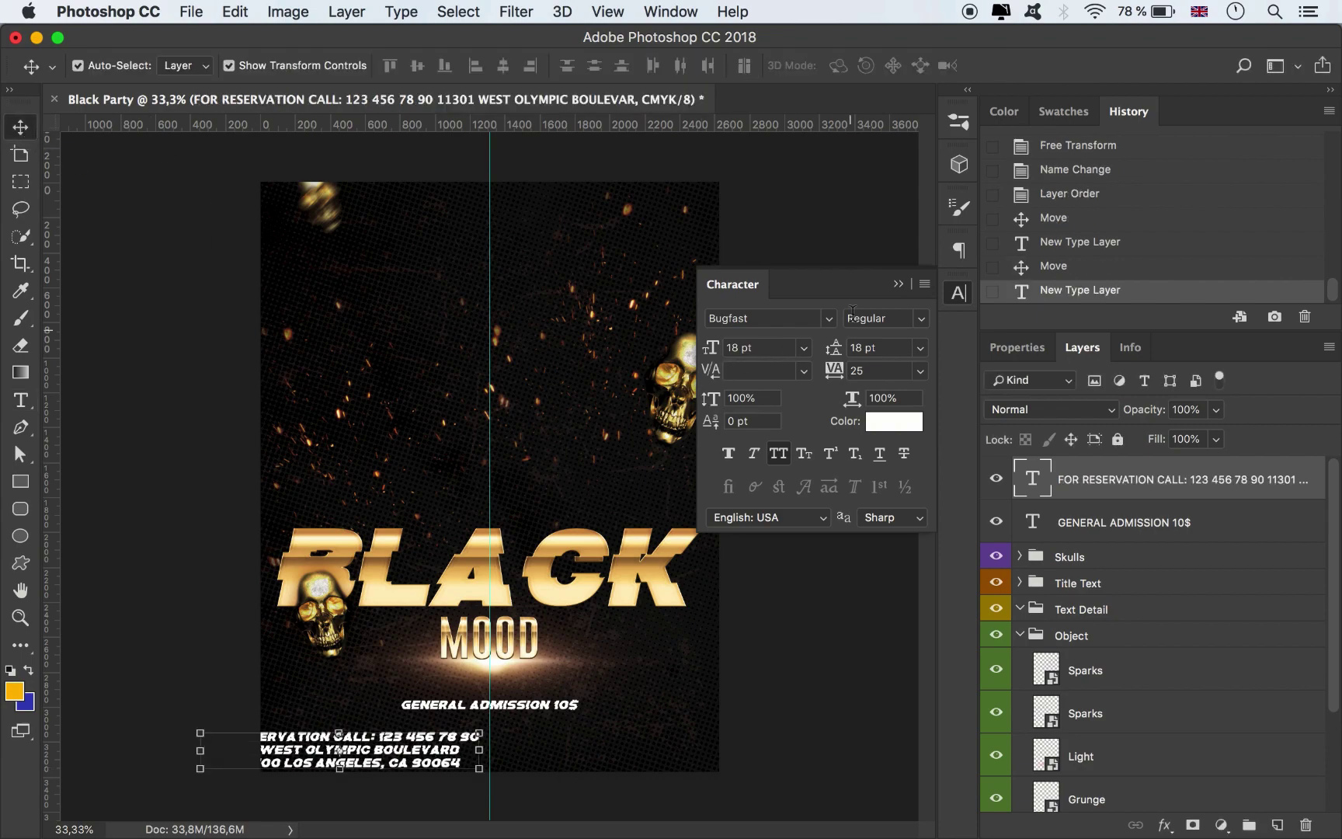
Format the reservation text block in Gobold Extra1 at 14 pt and place it directly under GENERAL ADMISSION 10$
click(828, 319)
click(815, 423)
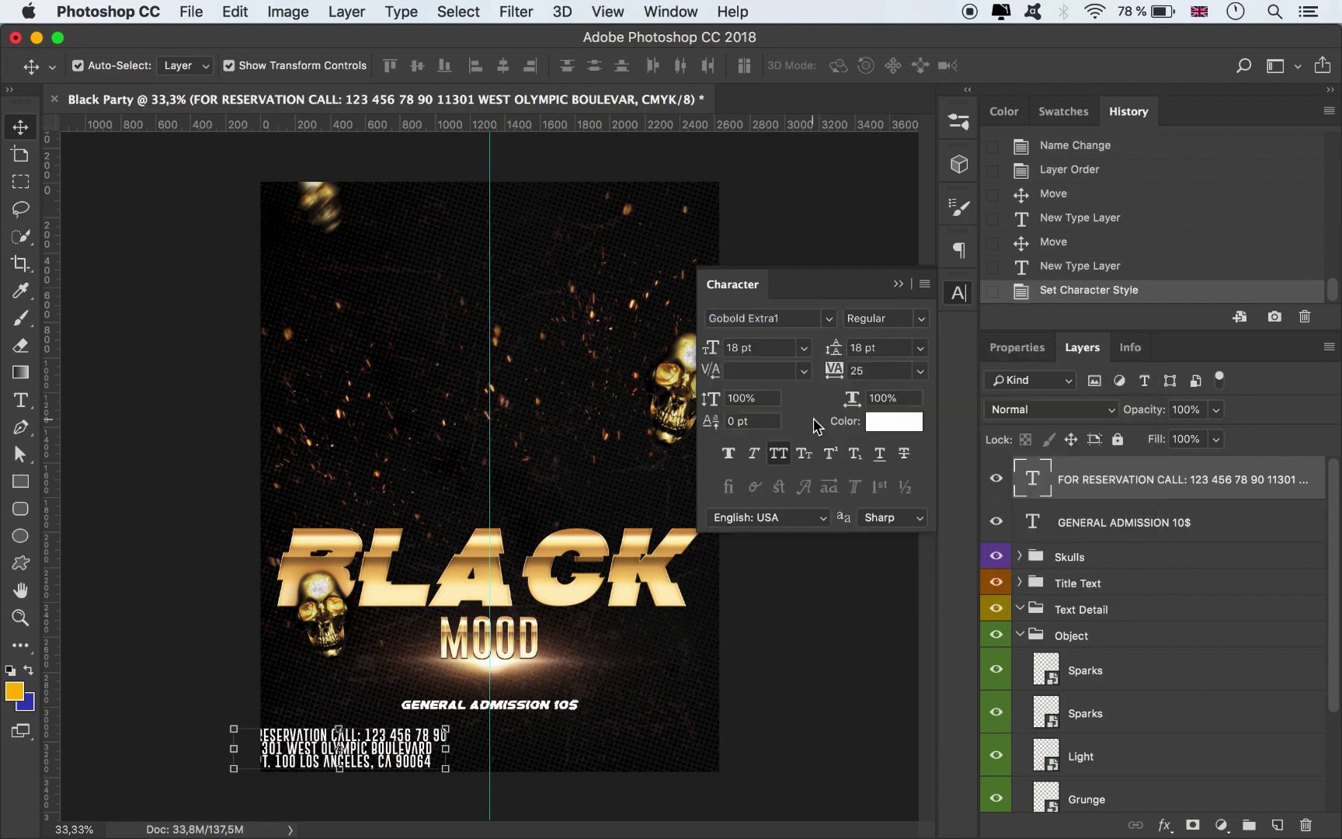
click(804, 347)
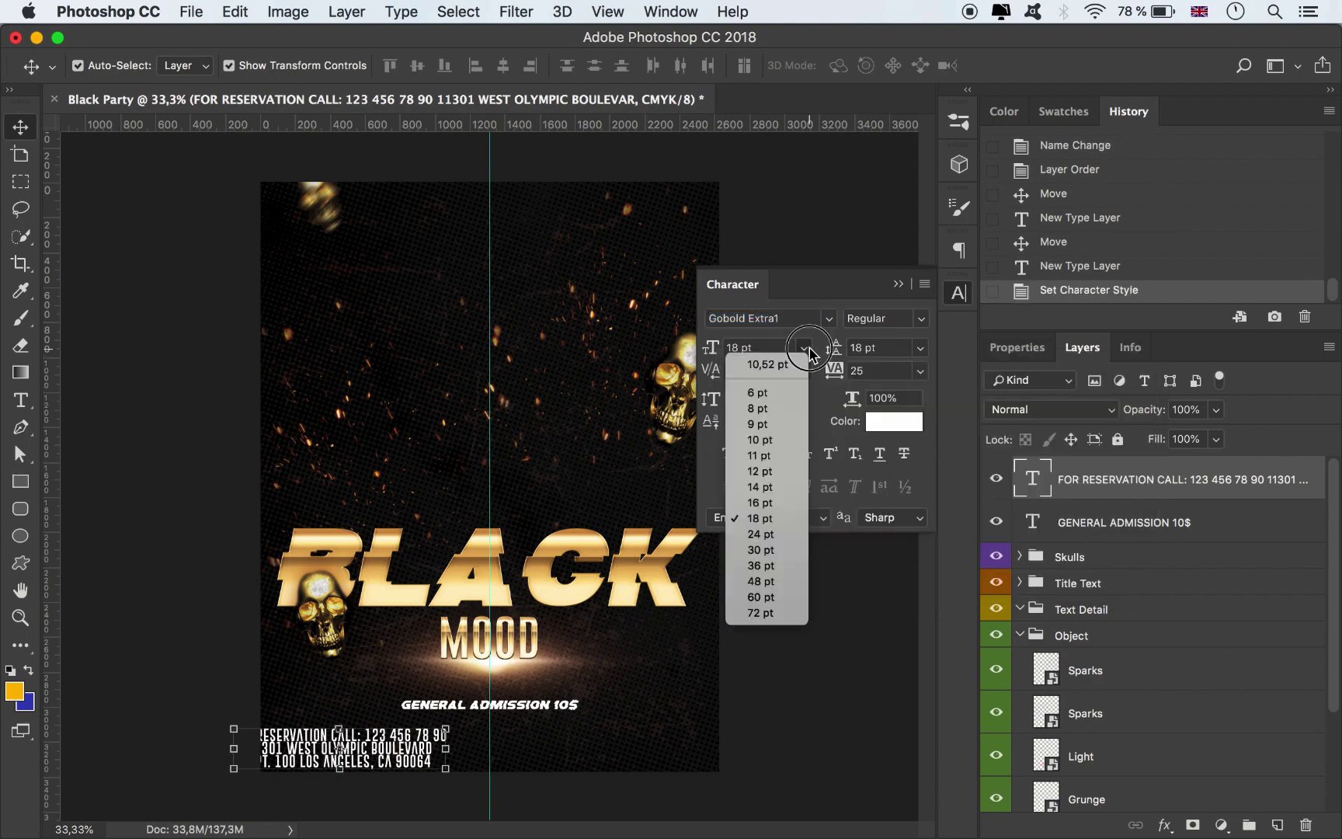
click(770, 479)
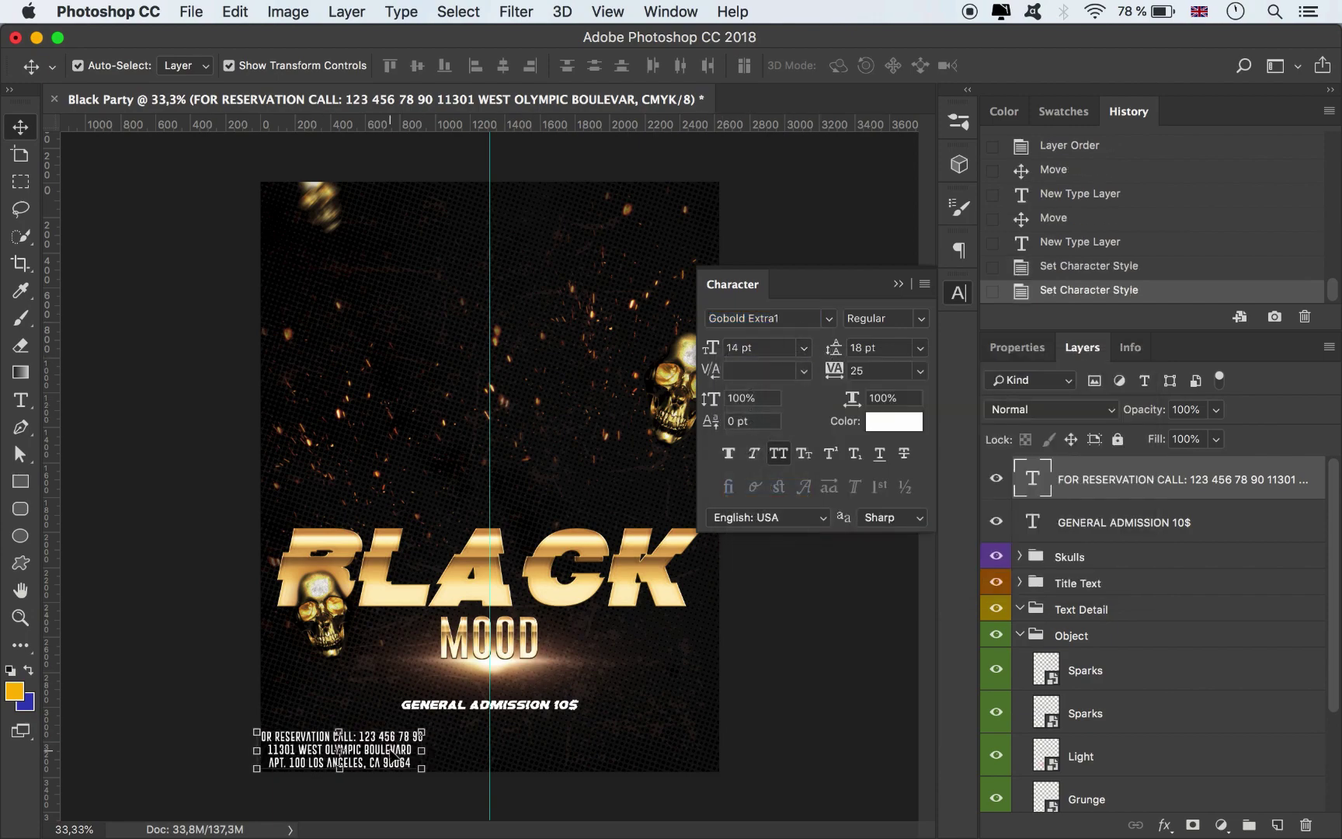
drag(388, 750, 531, 750)
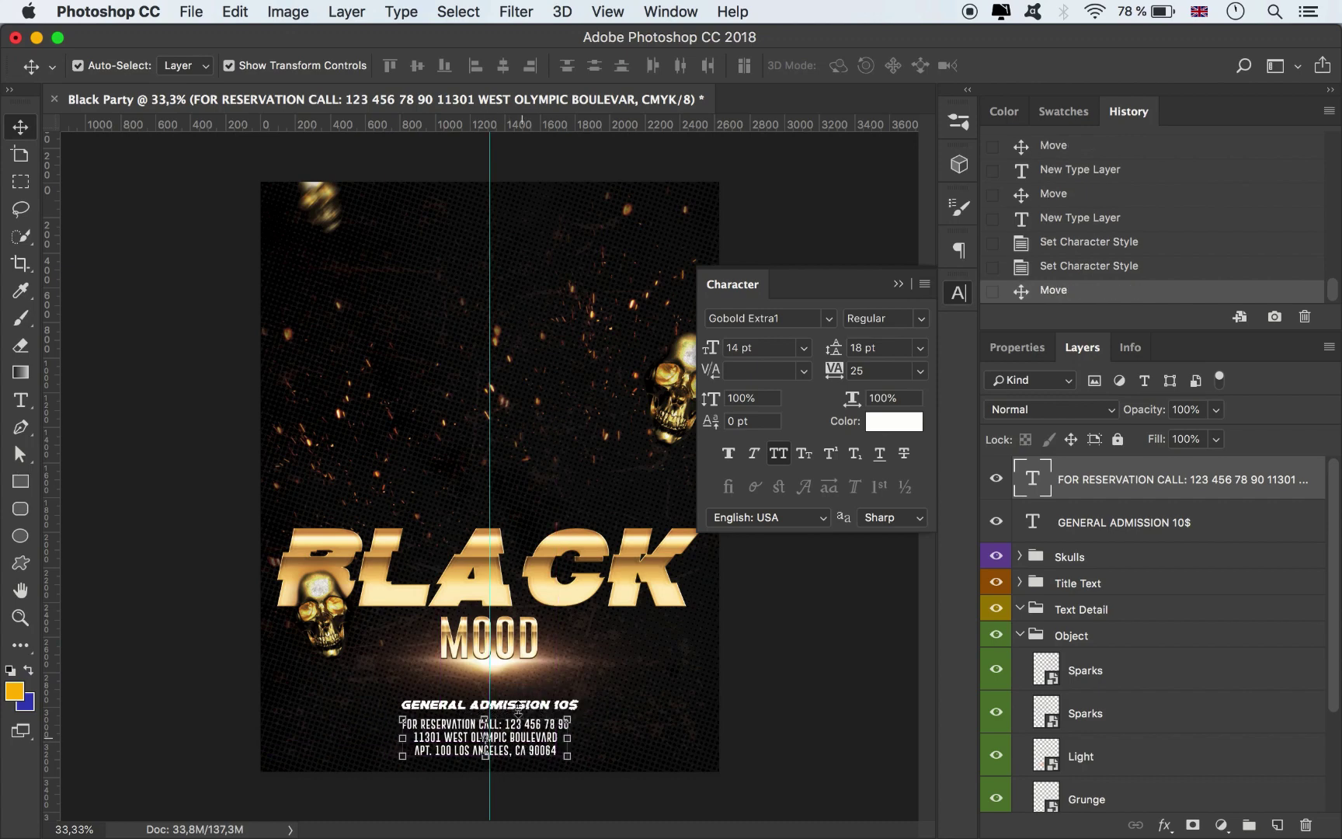
Move the Light flare, the MOOD and BLACK titles and the skull overlapping the B together higher on the flyer
click(551, 667)
click(533, 641)
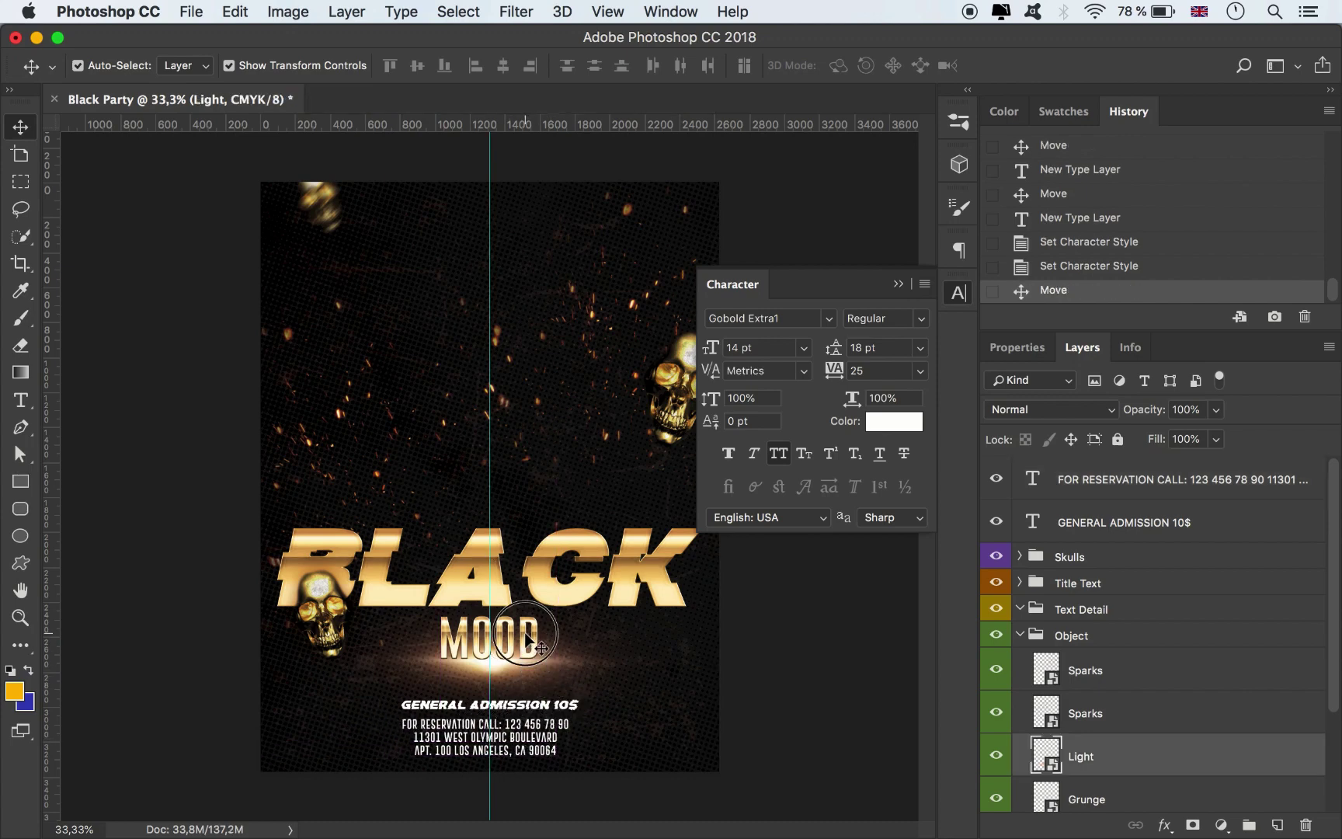
shift+click(541, 566)
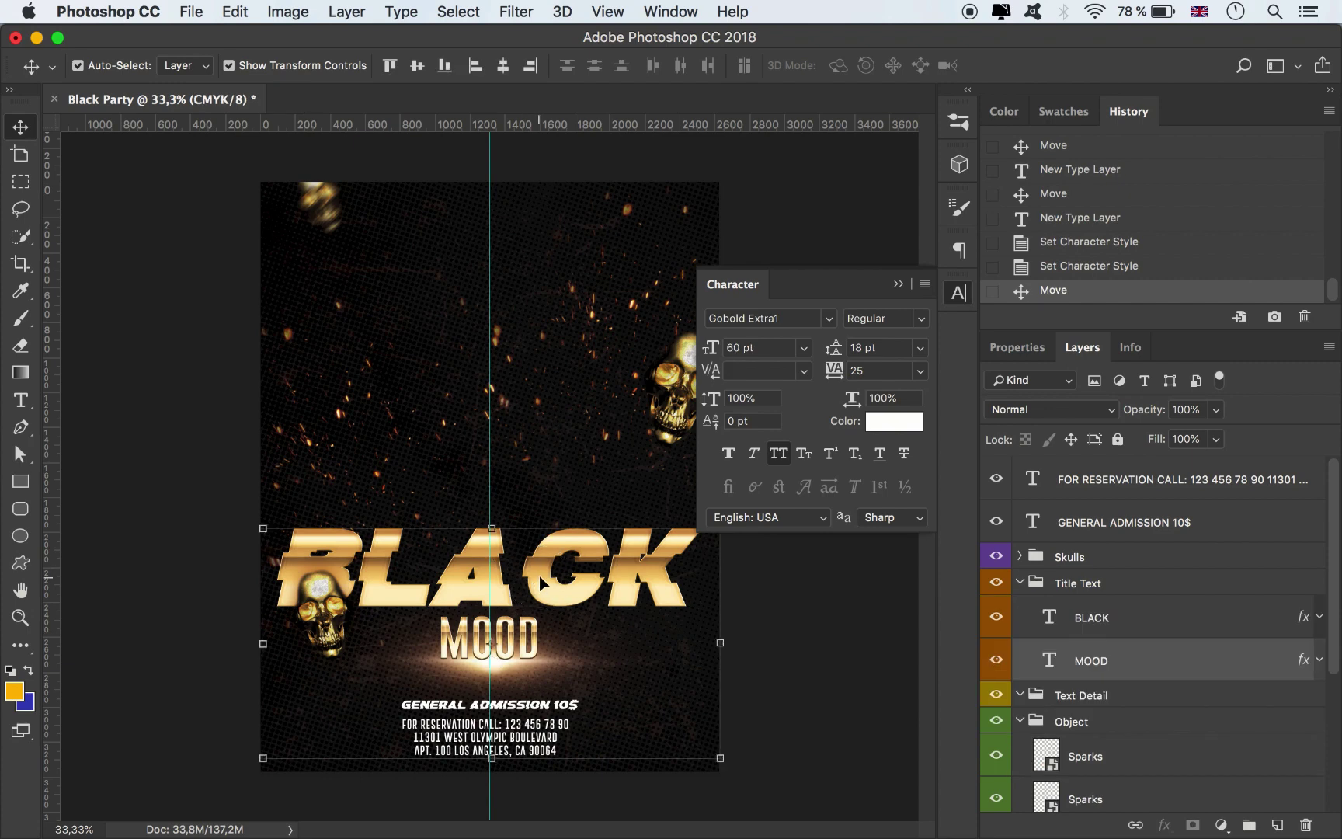
shift+click(323, 602)
drag(379, 594, 381, 556)
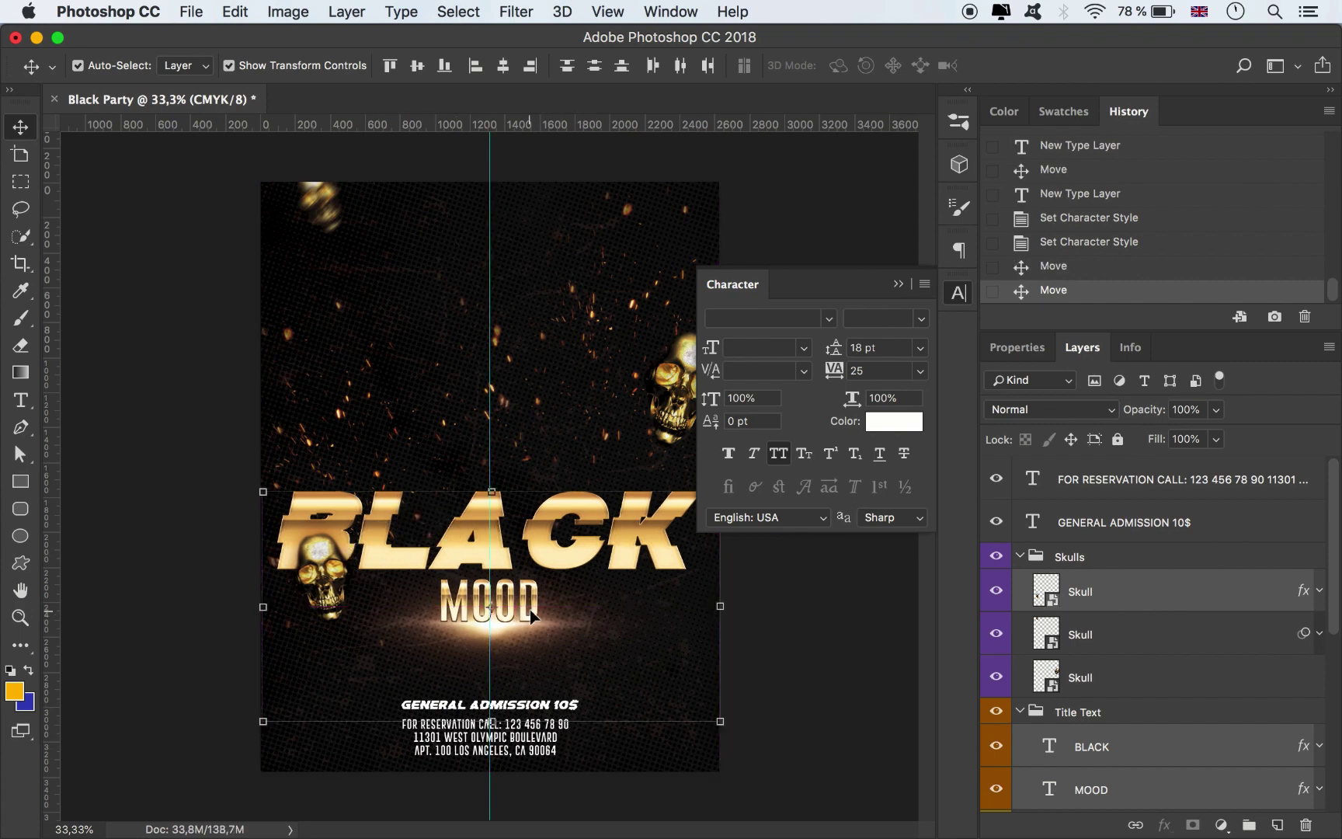
Move the GENERAL ADMISSION 10$ line and the reservation text block together up closer to the light flare
click(523, 704)
shift+click(529, 733)
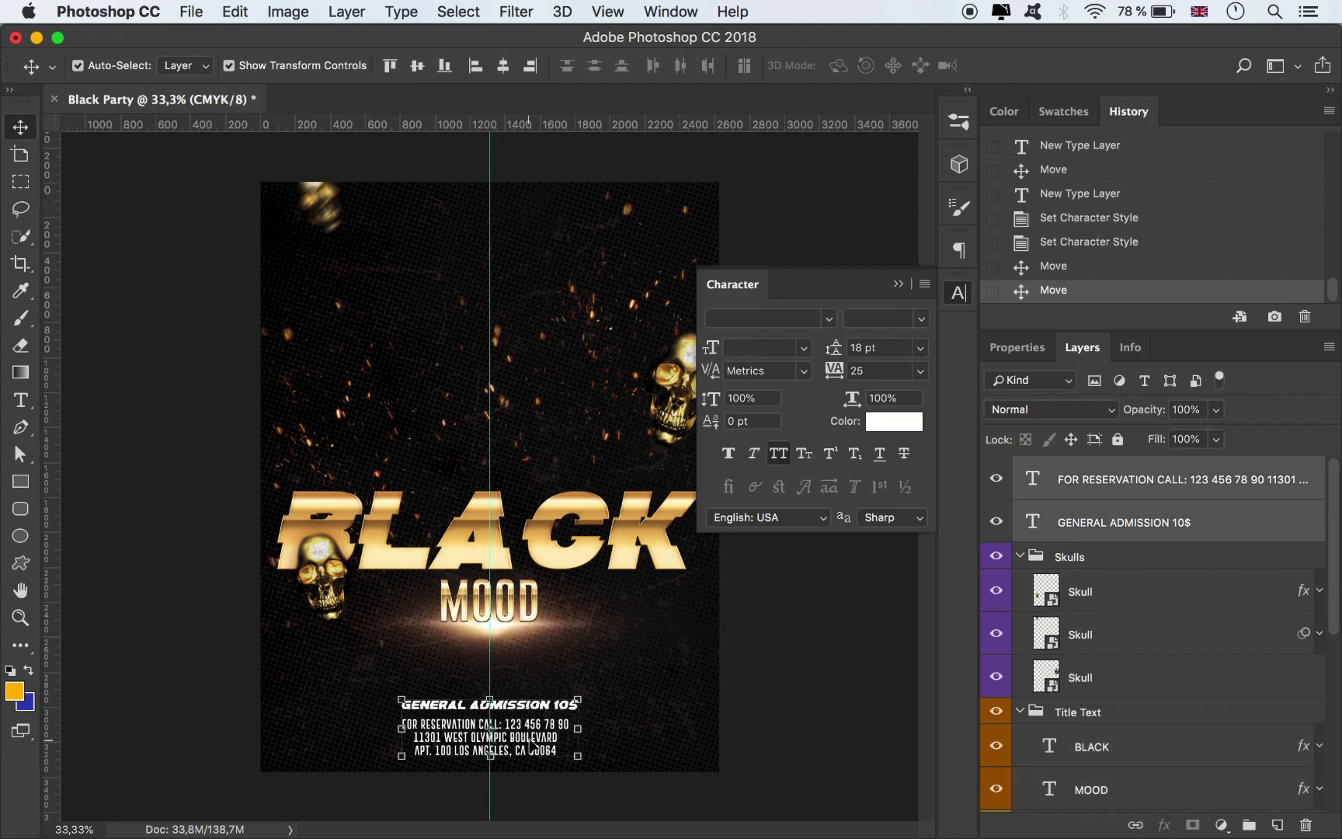
drag(536, 722, 534, 717)
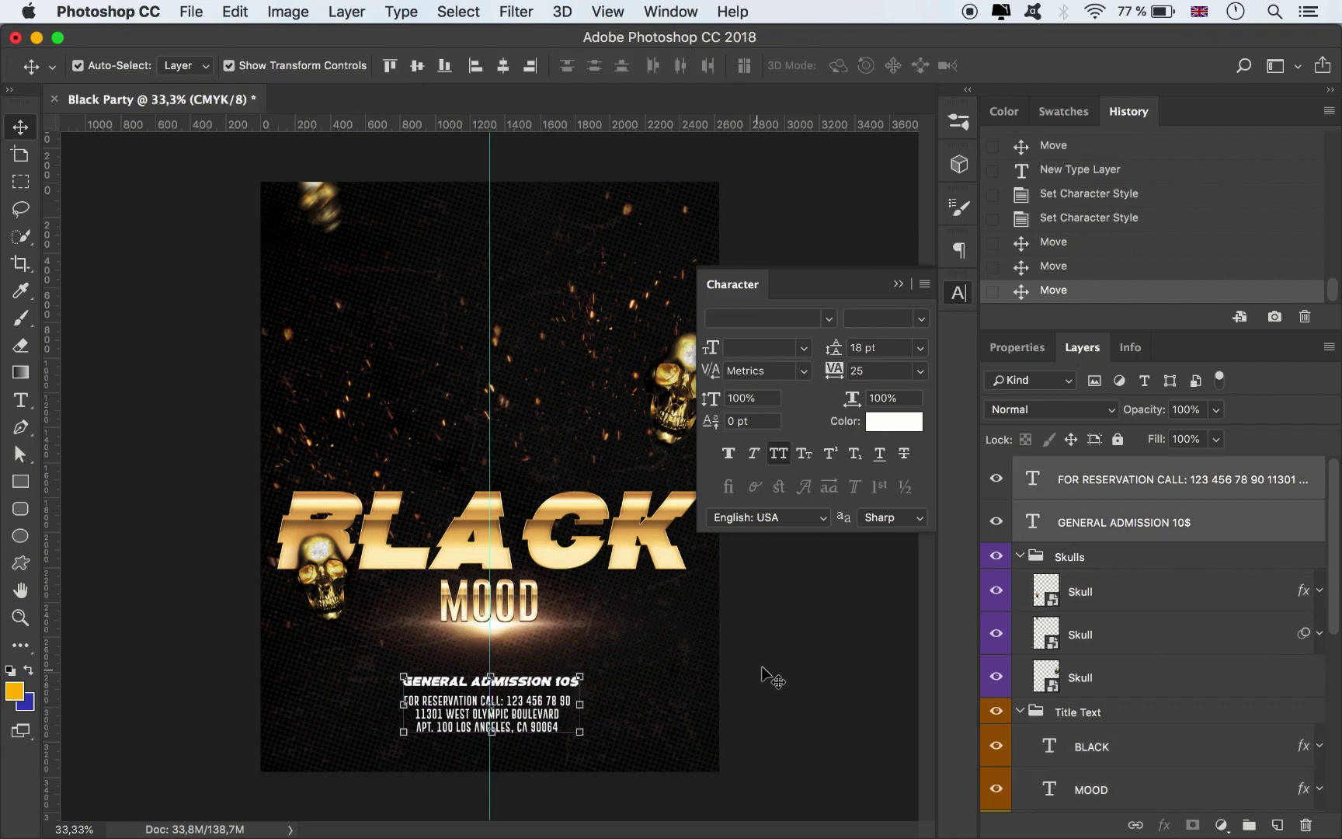
click(839, 691)
Nudge the reservation text block slightly right to centre it on the vertical guide
click(553, 724)
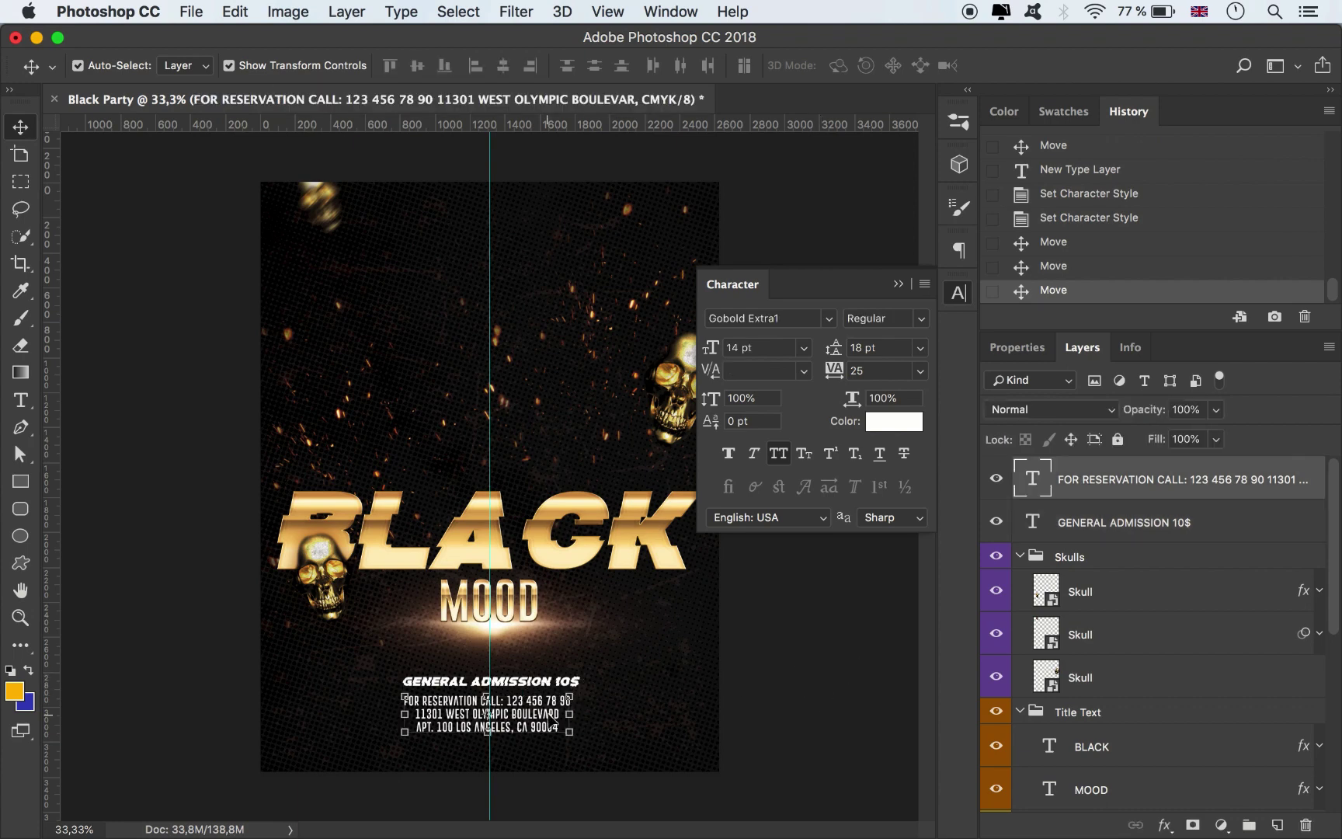
key(Right)
key(Right)
key(Right)
key(Right)
key(Right)
key(Right)
key(Right)
key(Right)
key(Right)
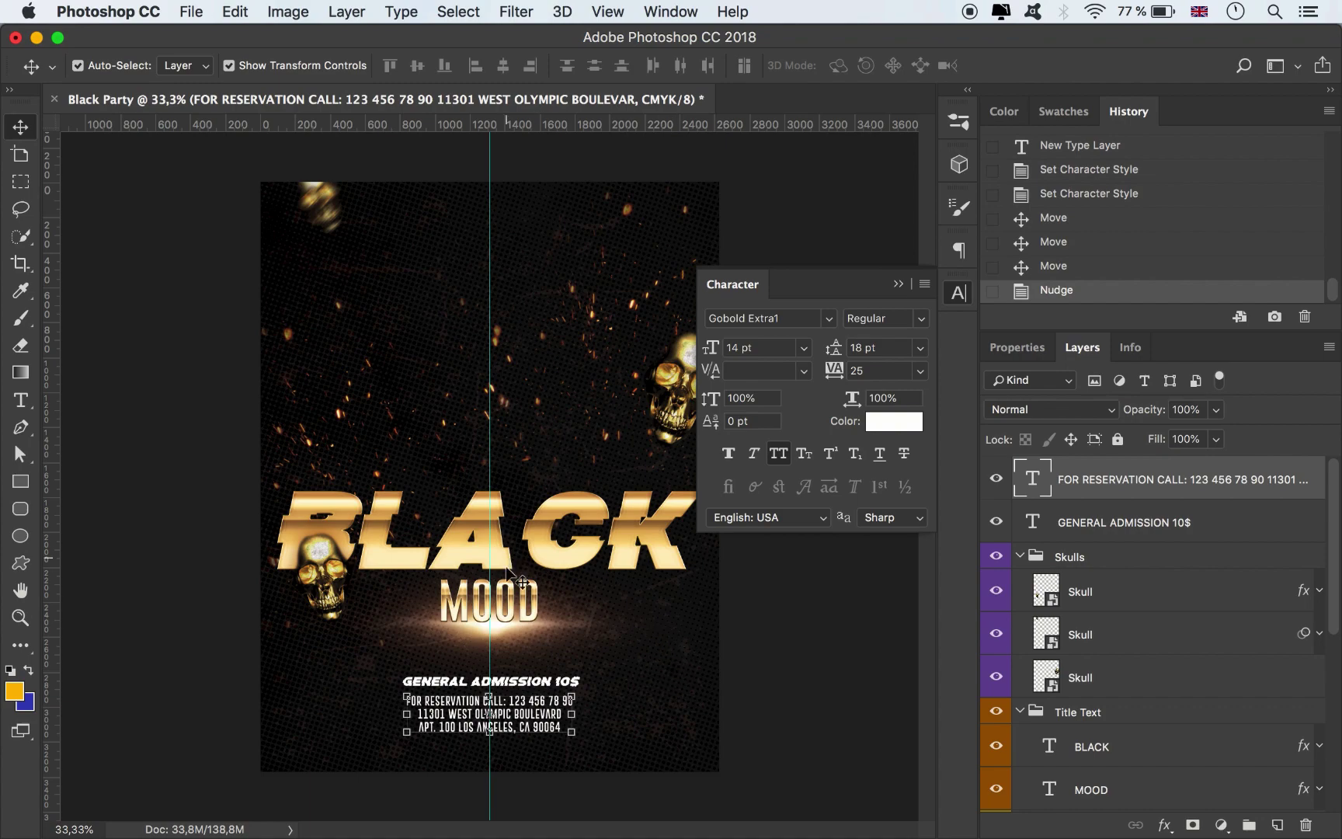
Copy the MOOD title's layer style and paste it onto the reservation text layer
click(536, 604)
right_click(1141, 789)
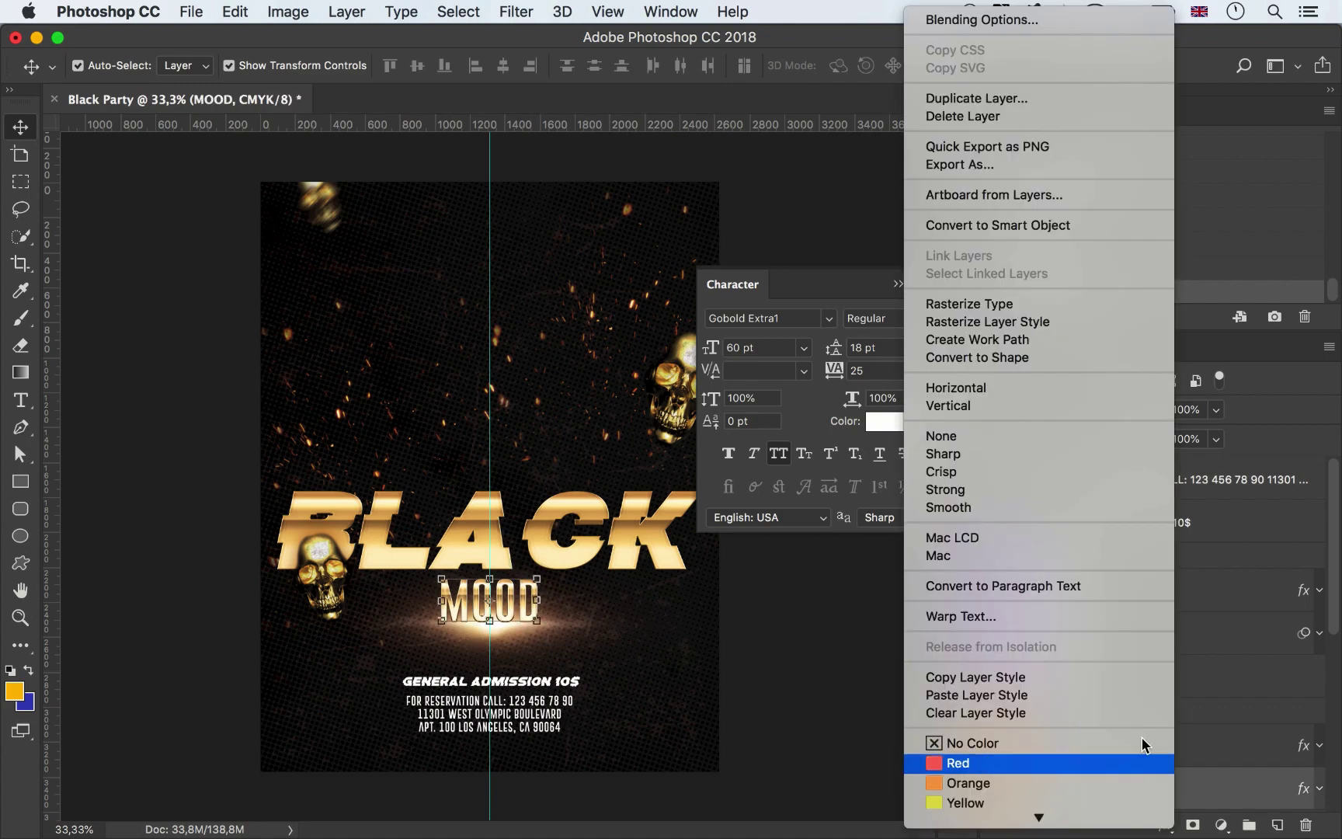
click(998, 678)
click(571, 711)
right_click(1164, 488)
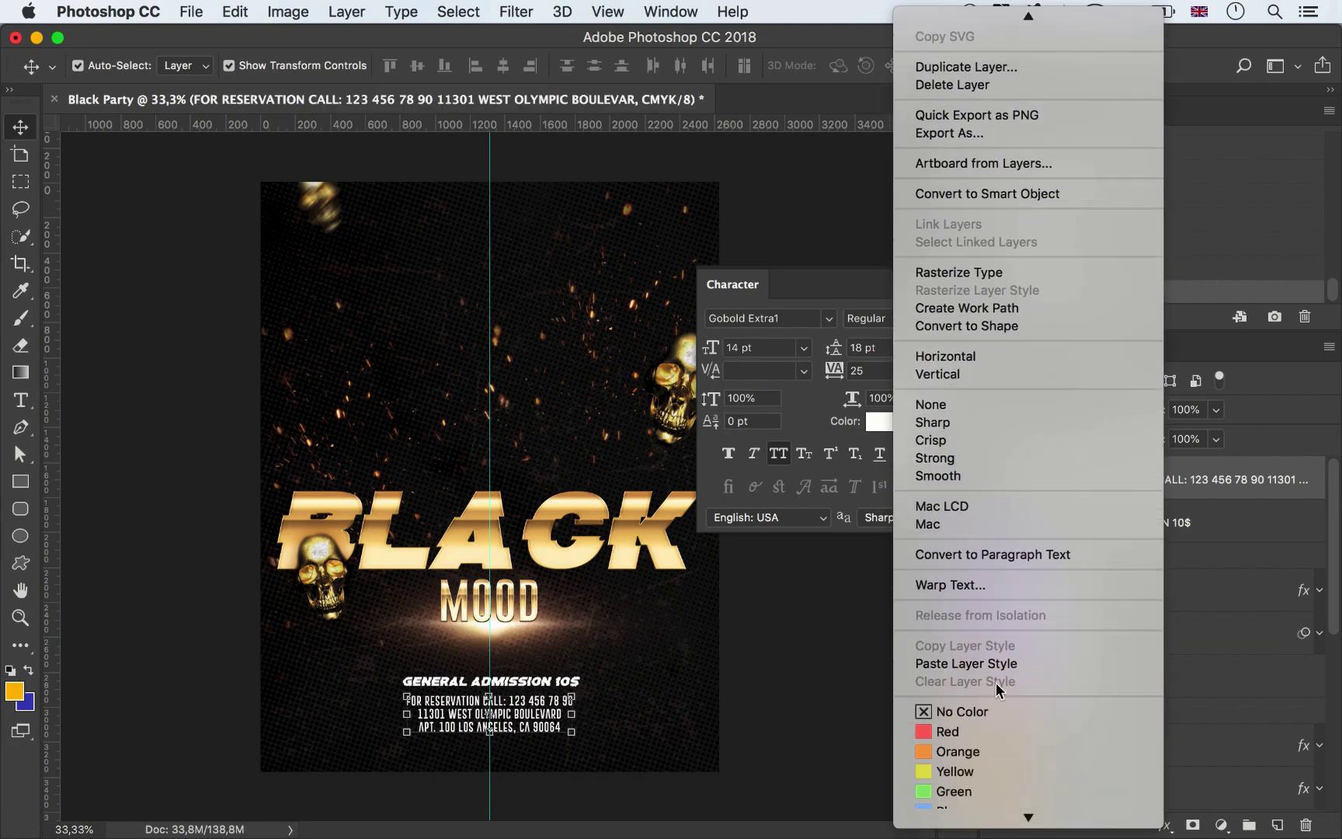
click(998, 653)
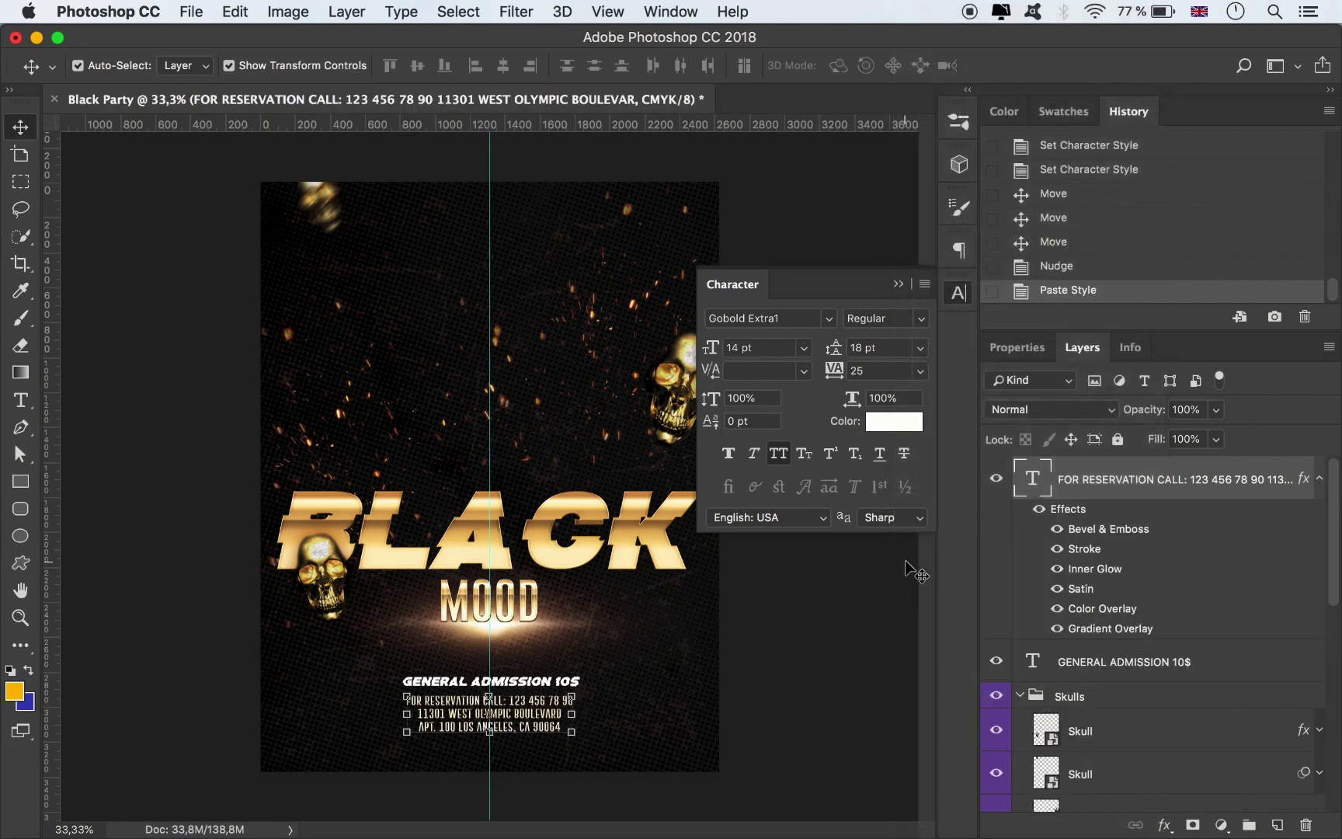
Turn off Bevel & Emboss, Stroke and Inner Glow in the reservation text's layer style and lower its Color Overlay opacity
double_click(1211, 479)
double_click(1200, 464)
drag(746, 66, 991, 146)
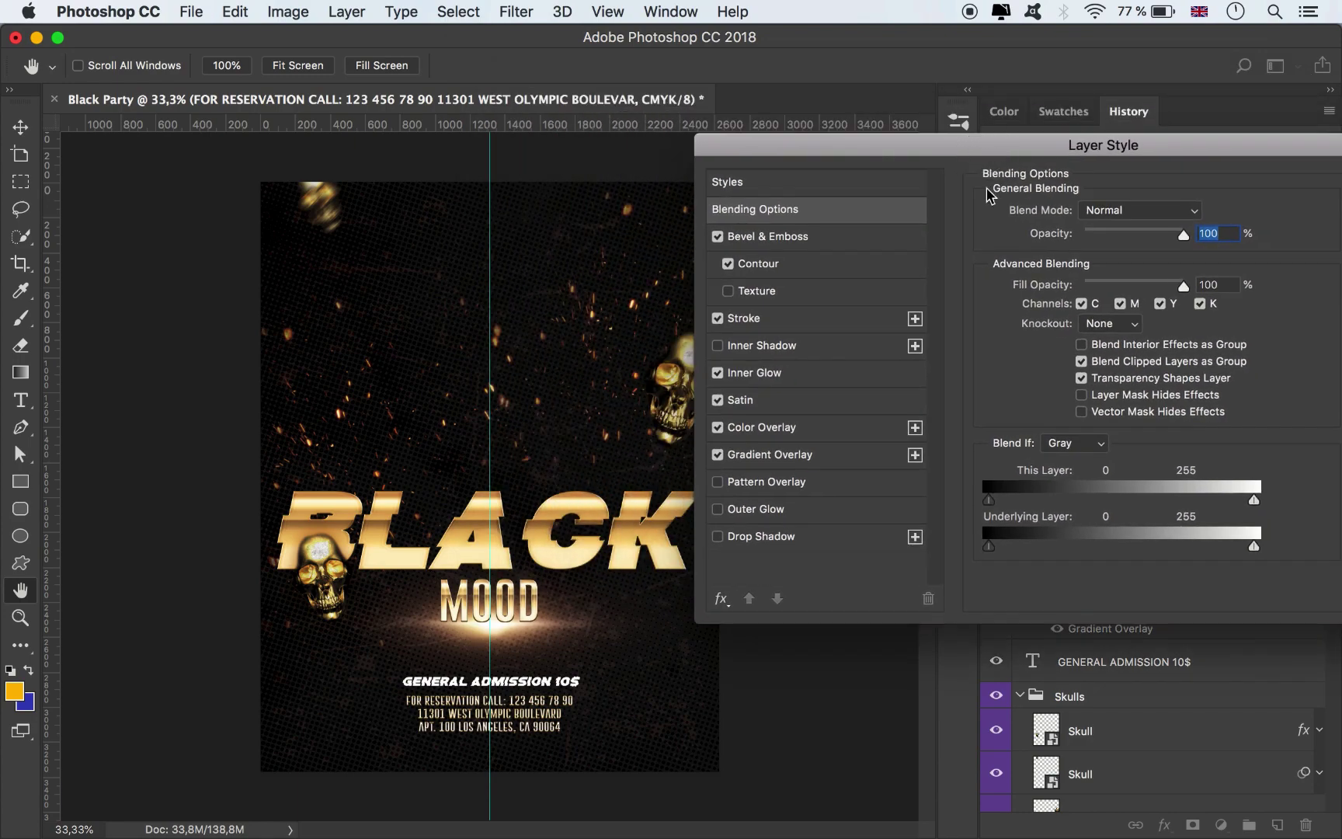
click(719, 238)
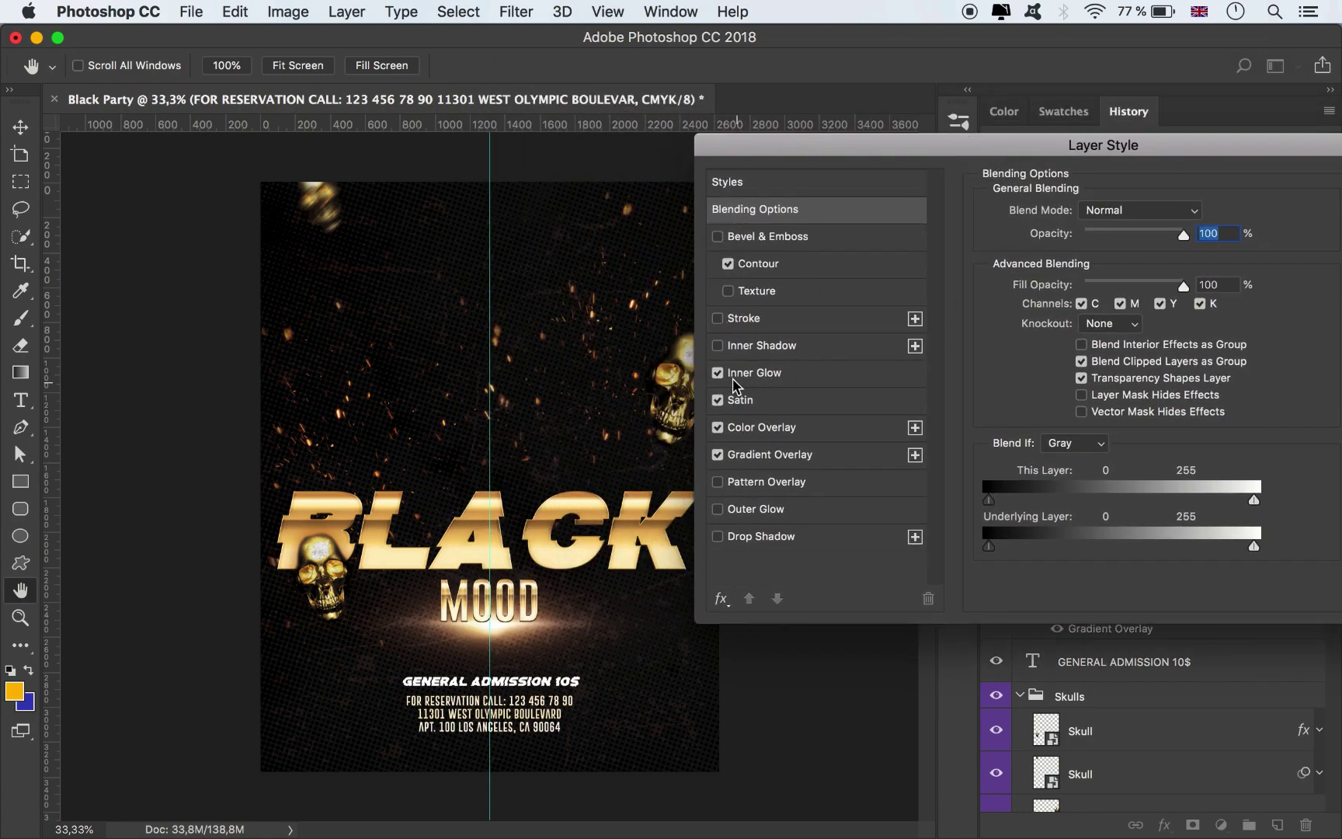
click(722, 376)
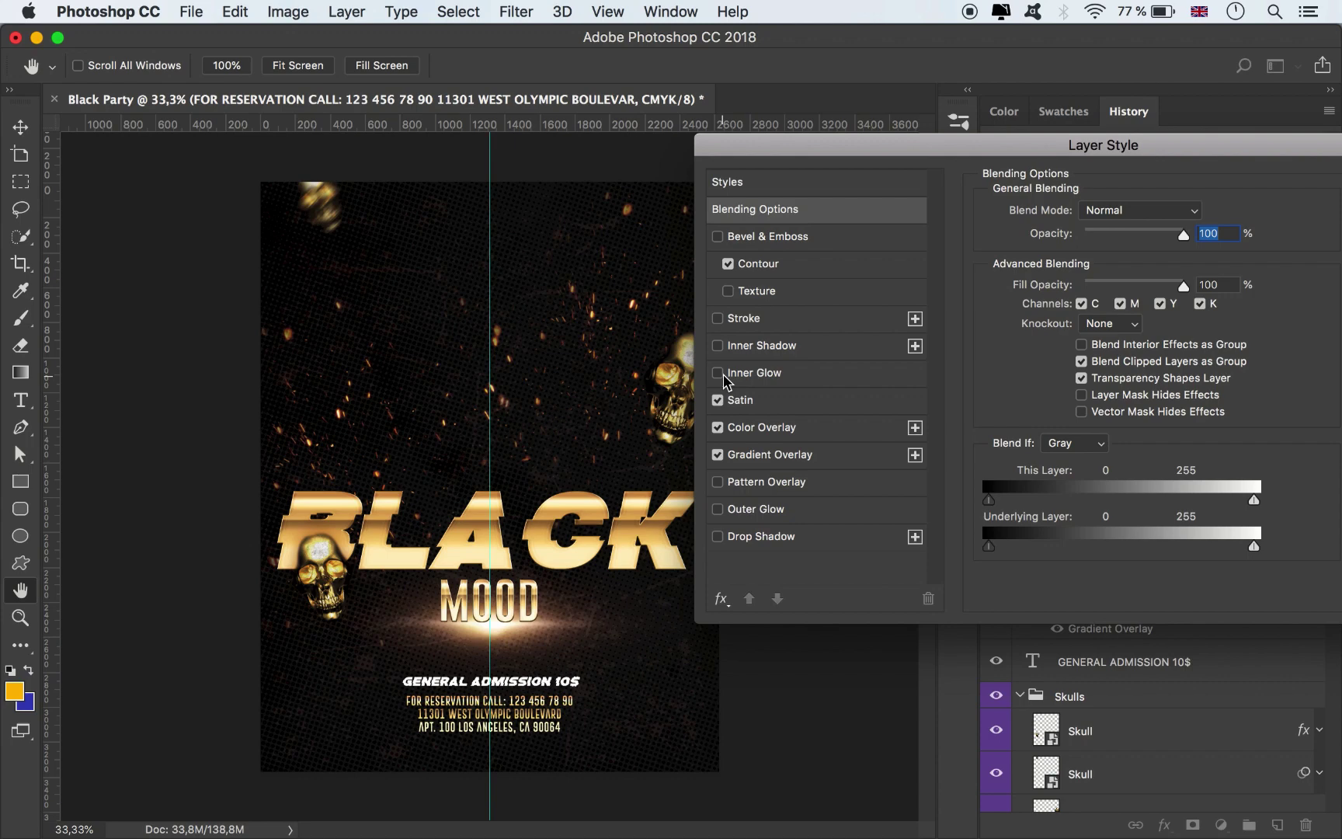
click(765, 427)
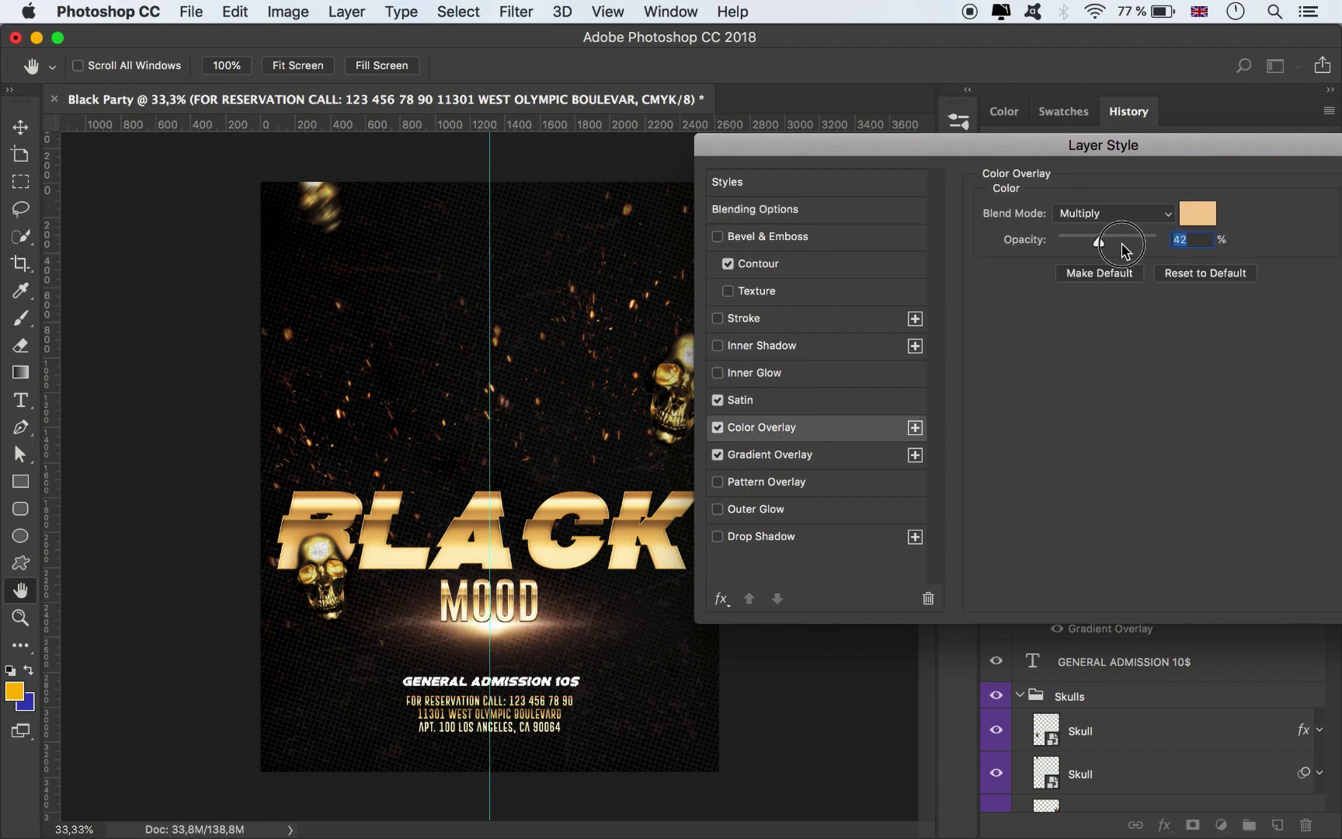
drag(1098, 242, 1067, 246)
drag(1243, 150, 1110, 139)
click(1291, 172)
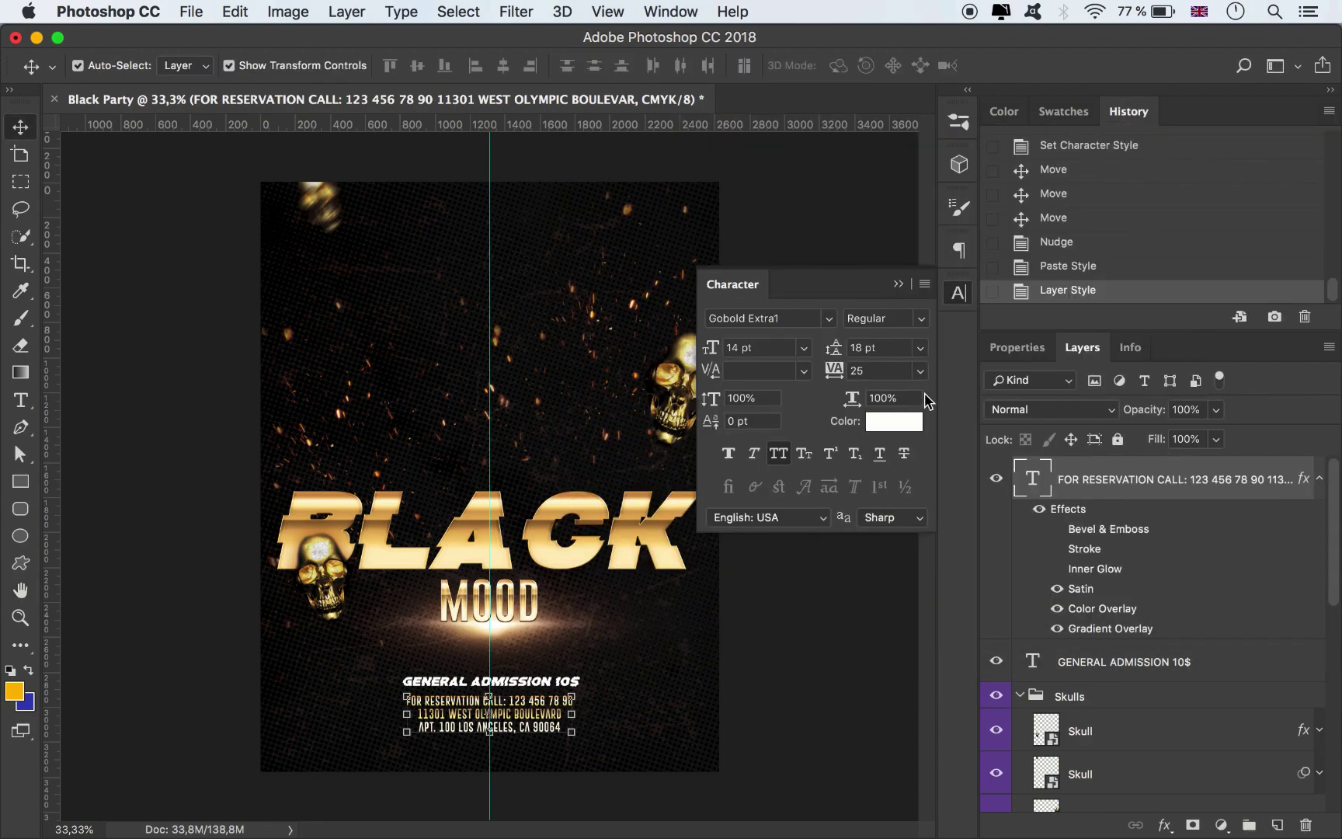
click(774, 676)
Nudge the Light flare, both title words and the skull overlapping the B together slightly down
click(519, 637)
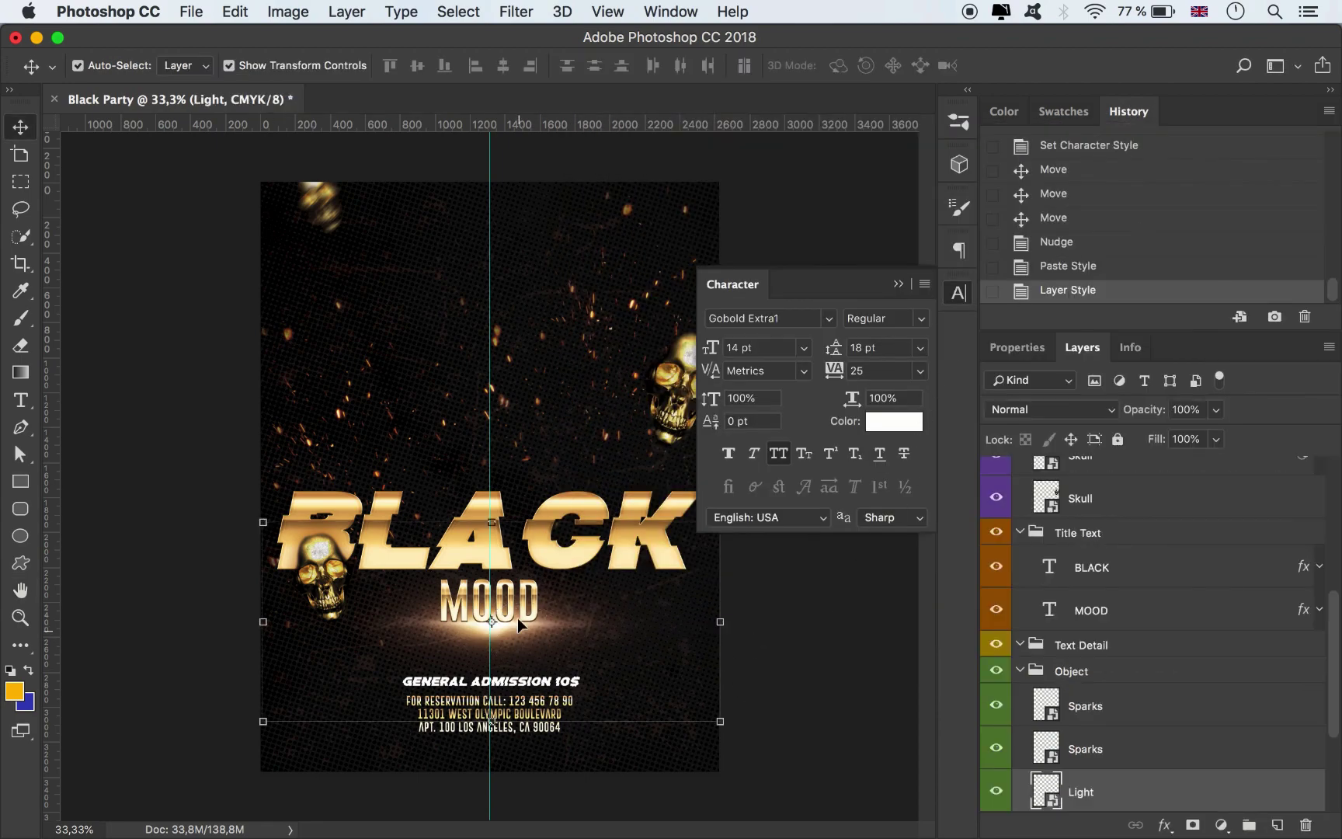
shift+click(519, 598)
shift+click(420, 587)
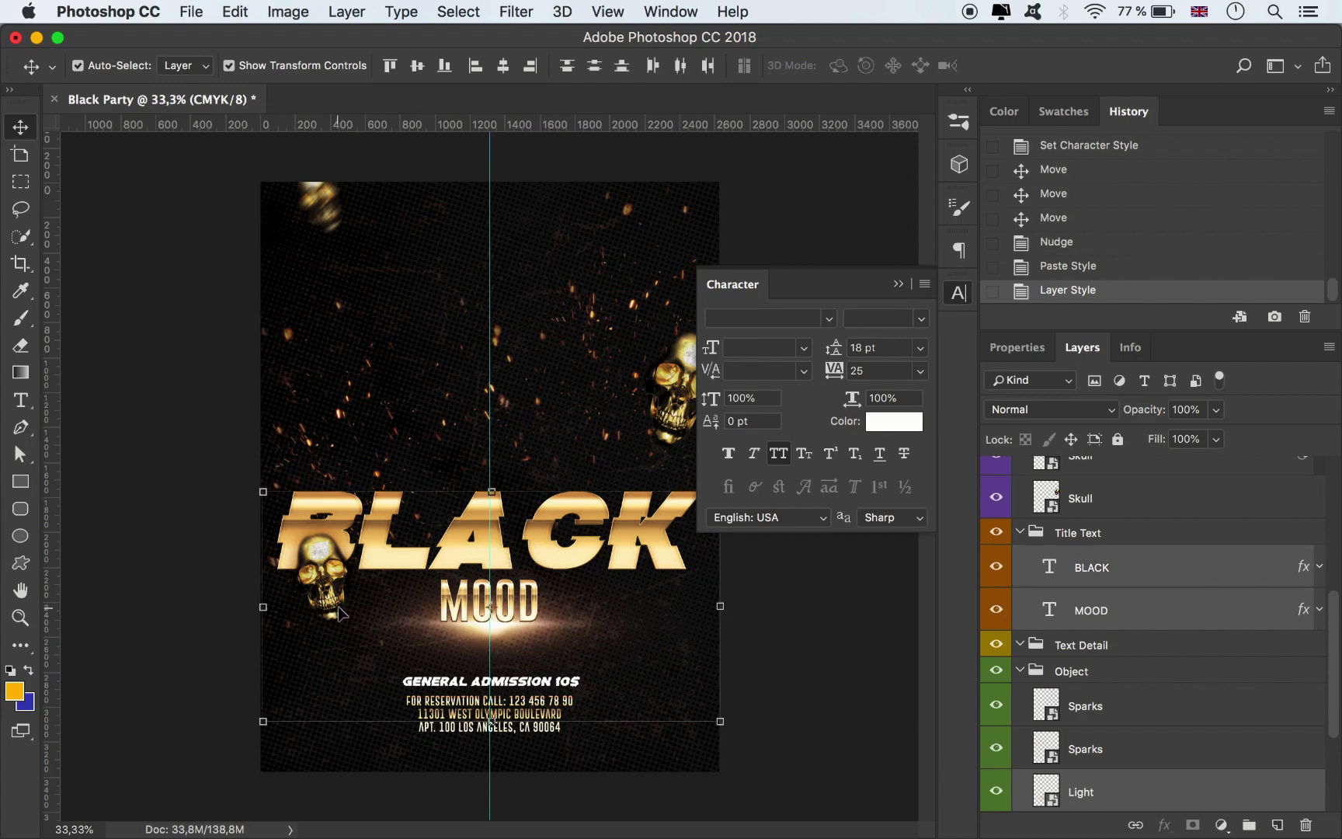
shift+click(340, 614)
key(shift+Down)
key(shift+Down)
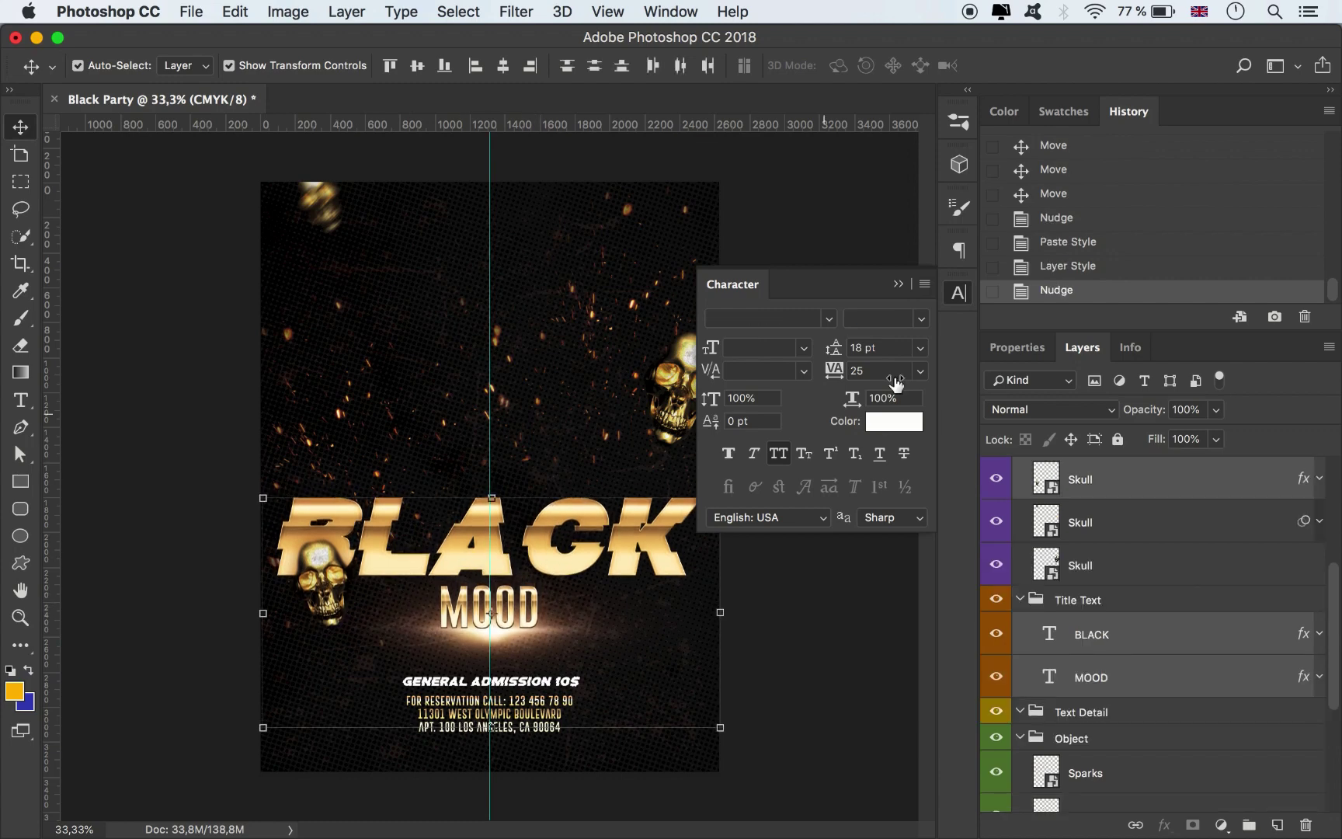
Nudge the selected flare, title words and skull a little further down and close the Character settings
key(shift+Down)
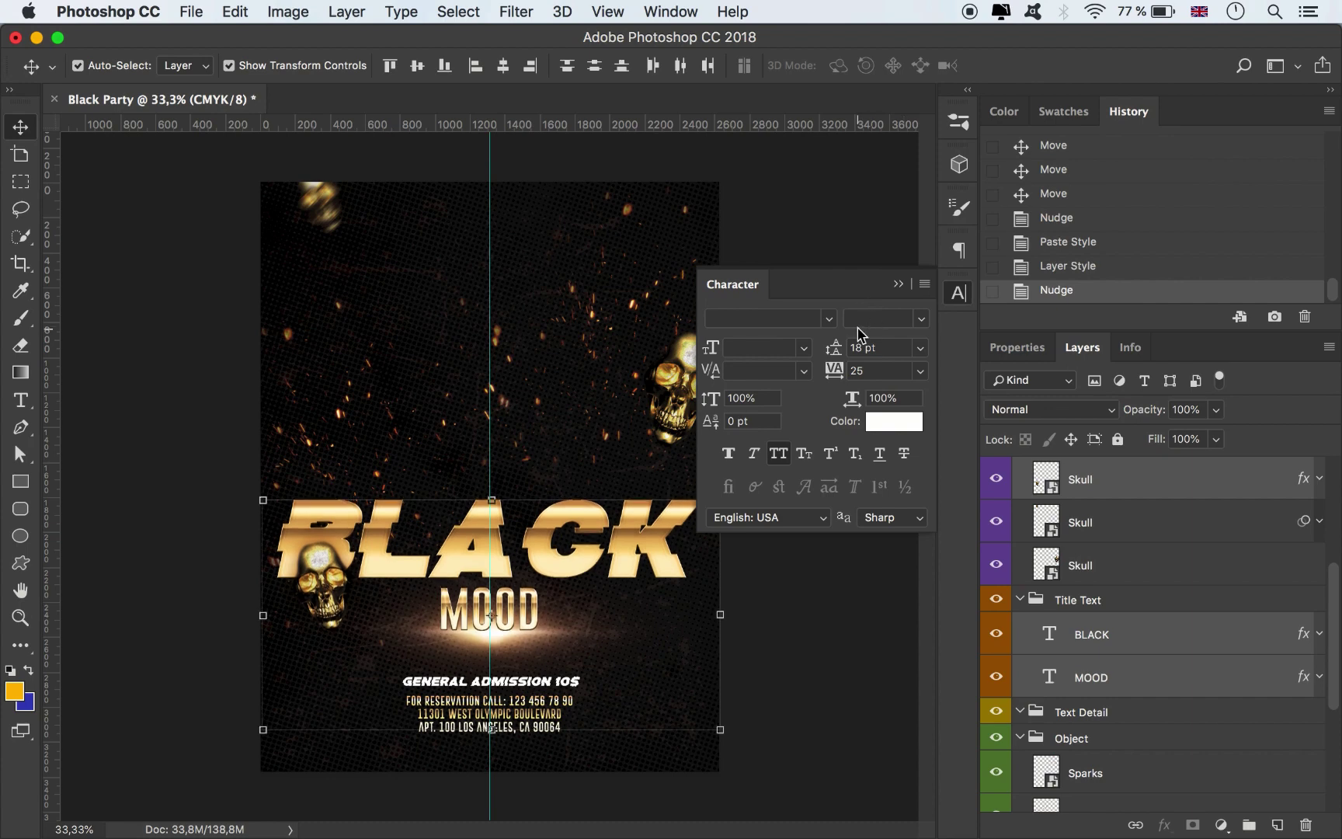
click(898, 285)
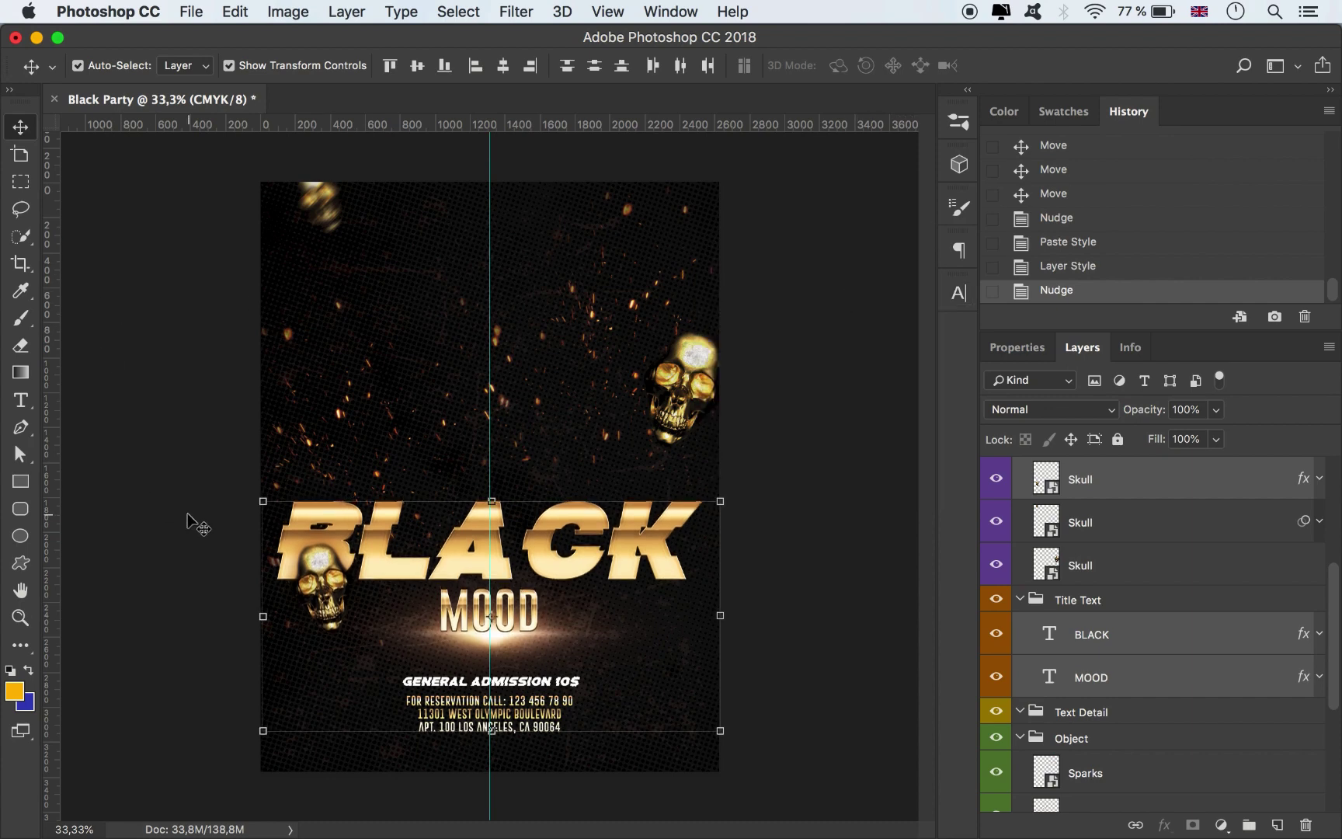
Draw a yellow vertical bar about 24 by 1927 px from the flyer's top edge to the BLACK title and place a copy across the guide
click(20, 481)
drag(392, 179, 390, 513)
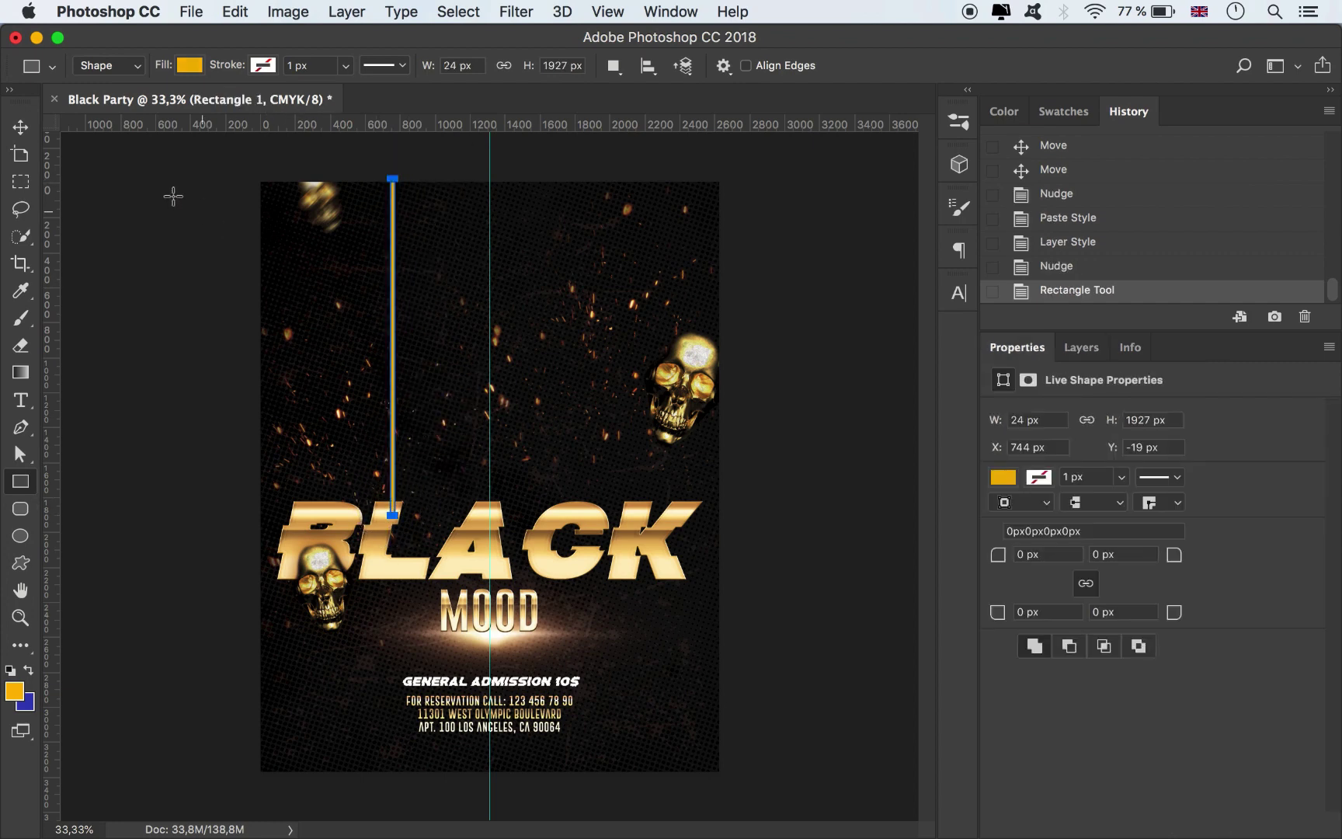
click(20, 126)
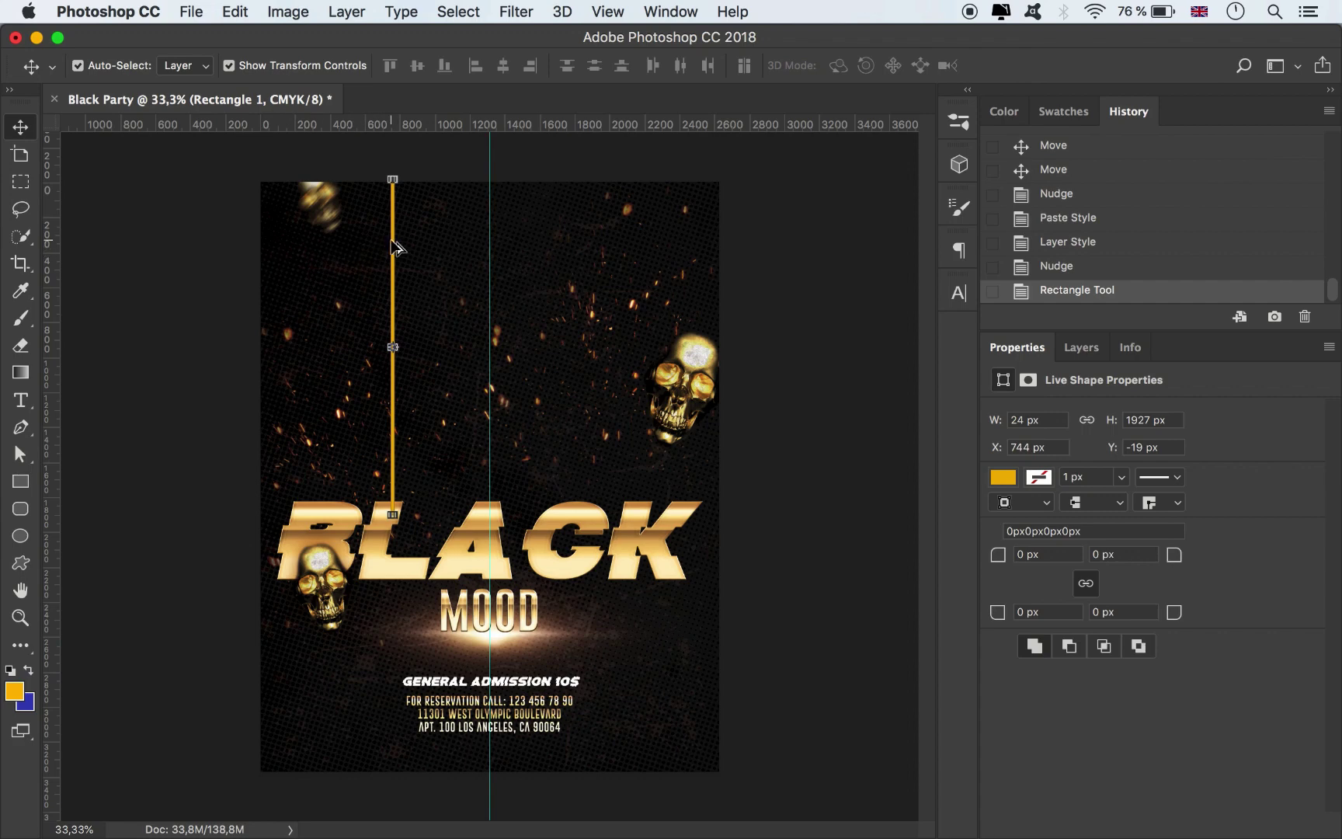
drag(394, 247, 614, 239)
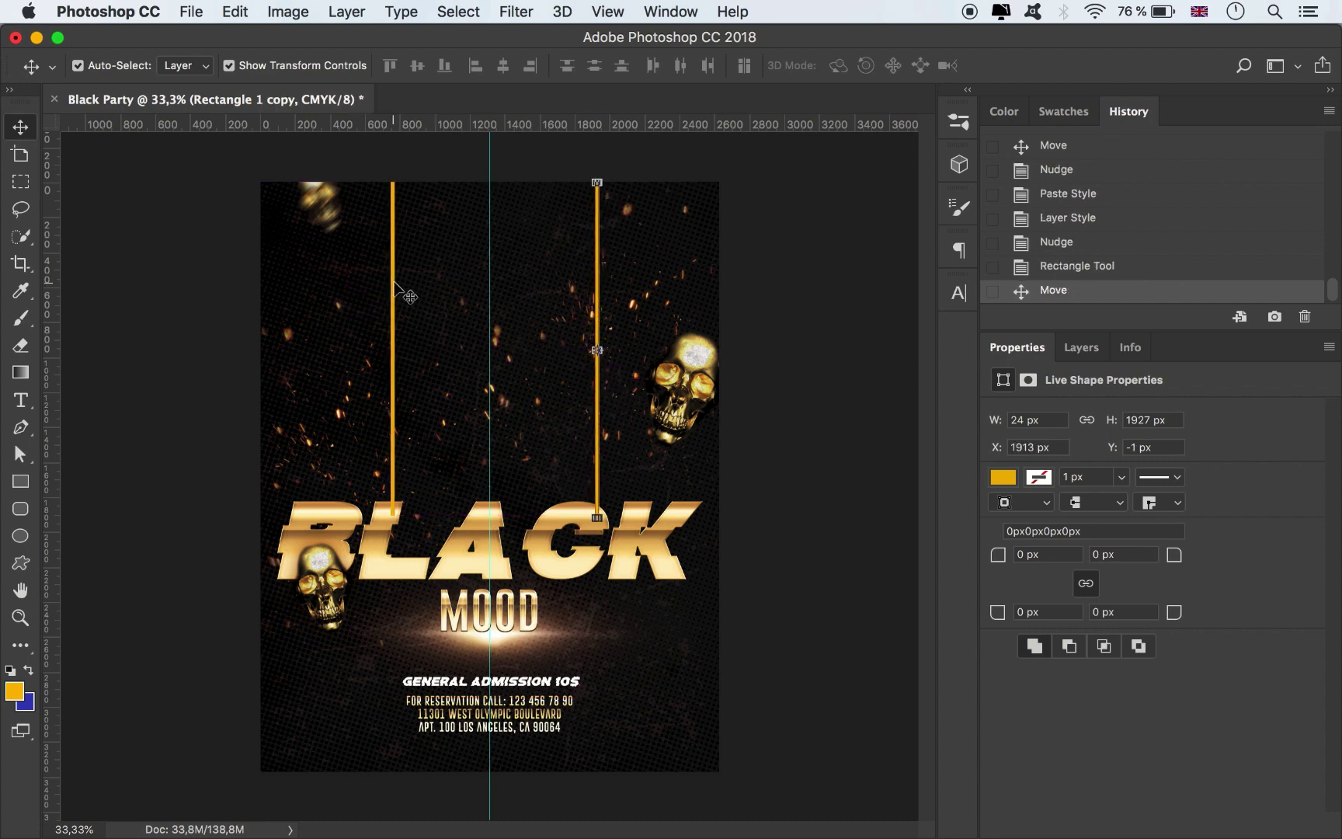
mouse_move(393, 282)
mouse_down()
mouse_move(366, 289)
mouse_move(386, 286)
mouse_up()
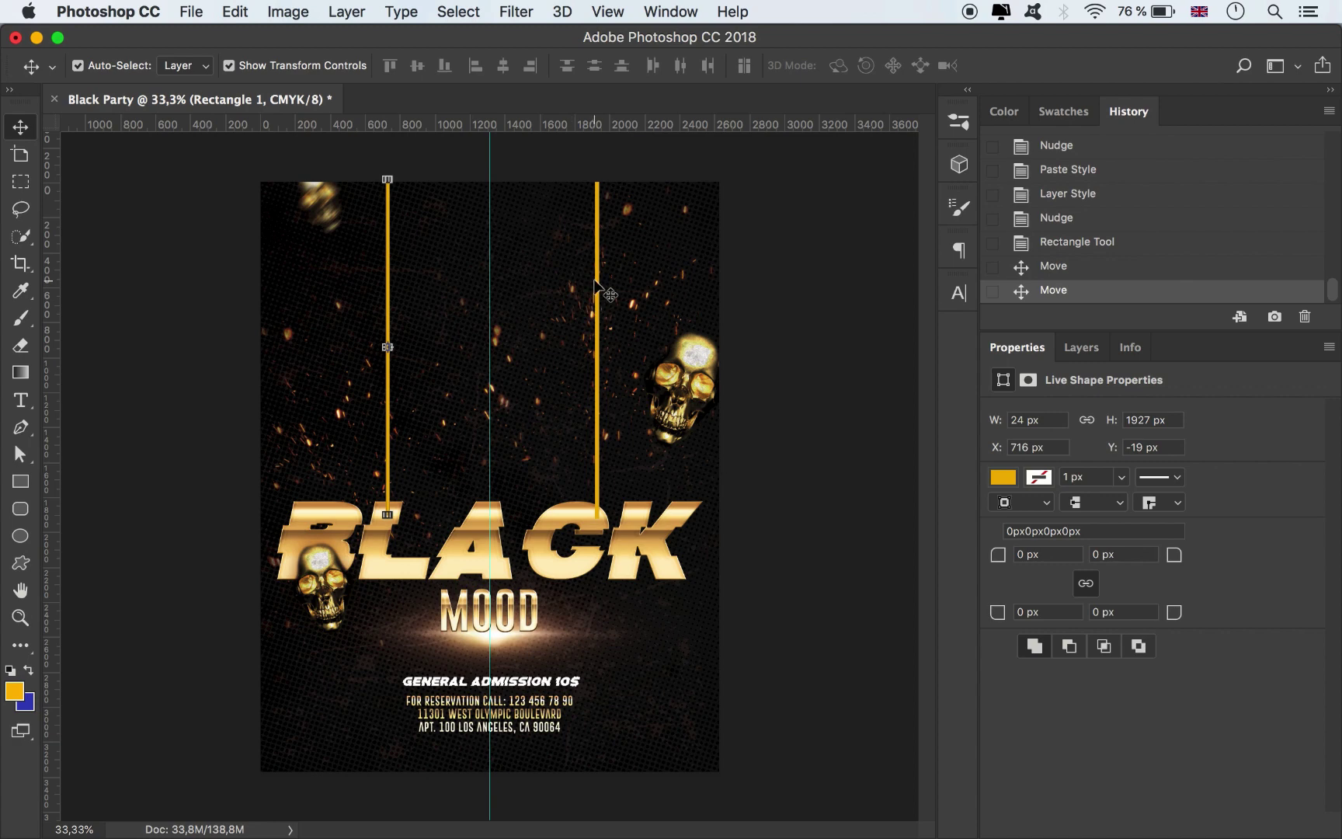
Select both yellow bars and shift them together so the pair is centred on the vertical guide
click(603, 289)
click(597, 293)
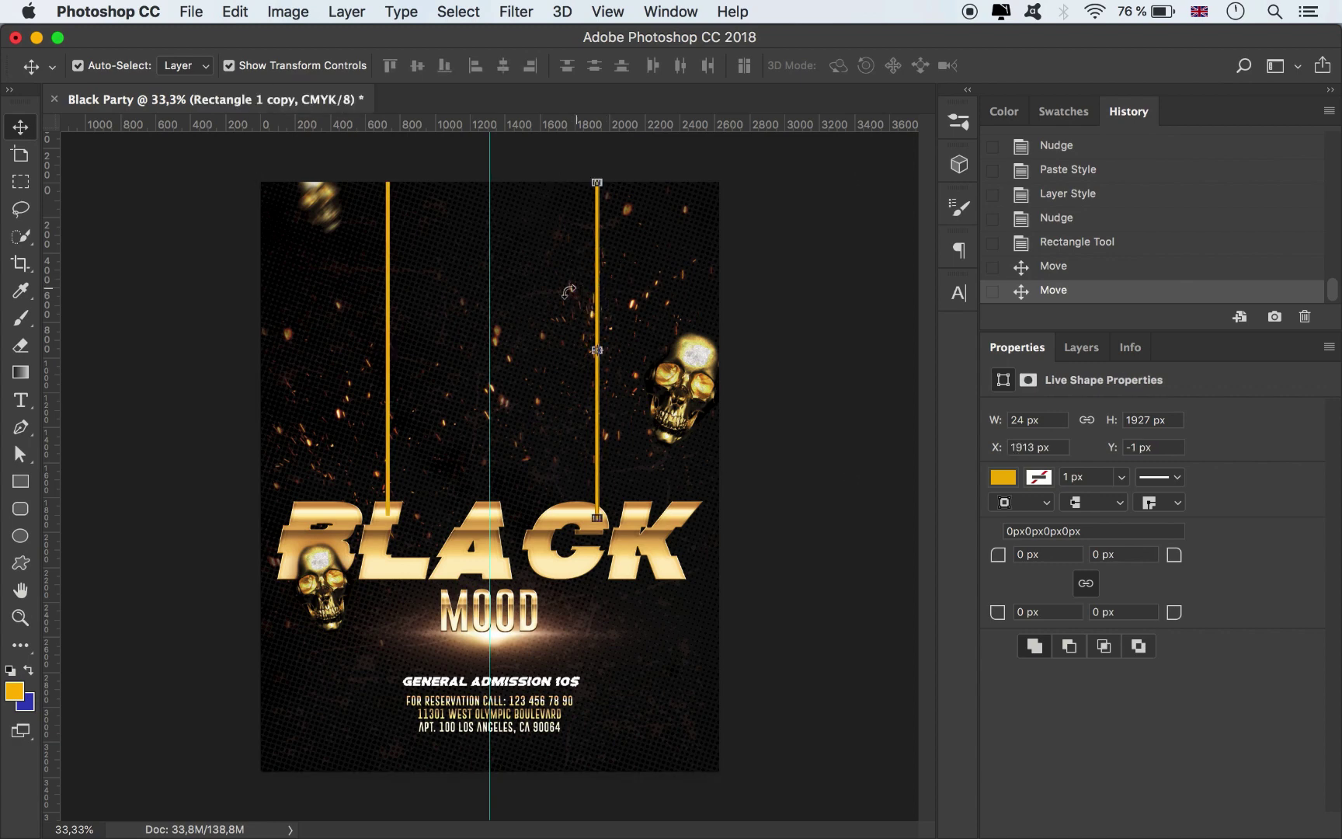
shift+click(388, 303)
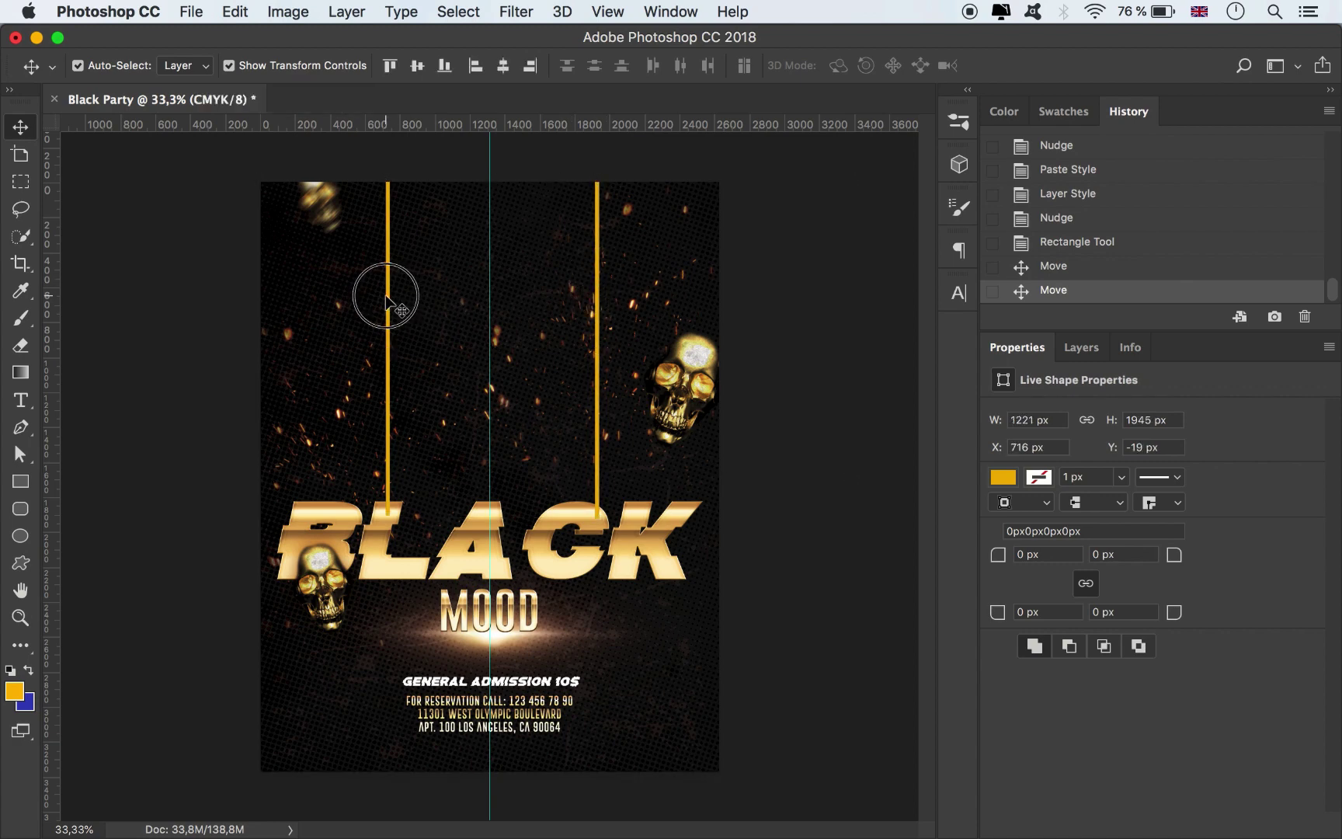
drag(386, 298, 380, 297)
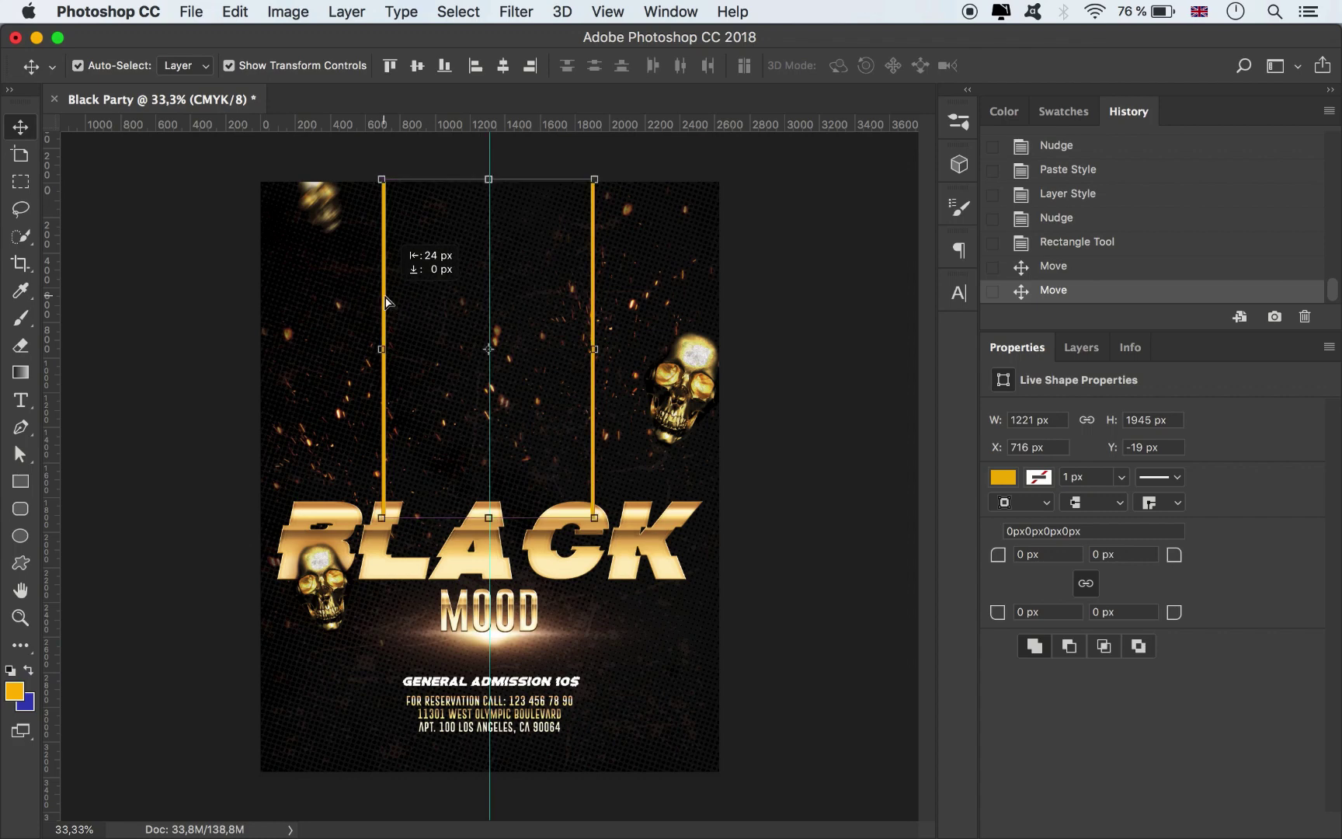
key(Right)
key(Right)
key(Right)
key(Right)
key(Right)
key(Right)
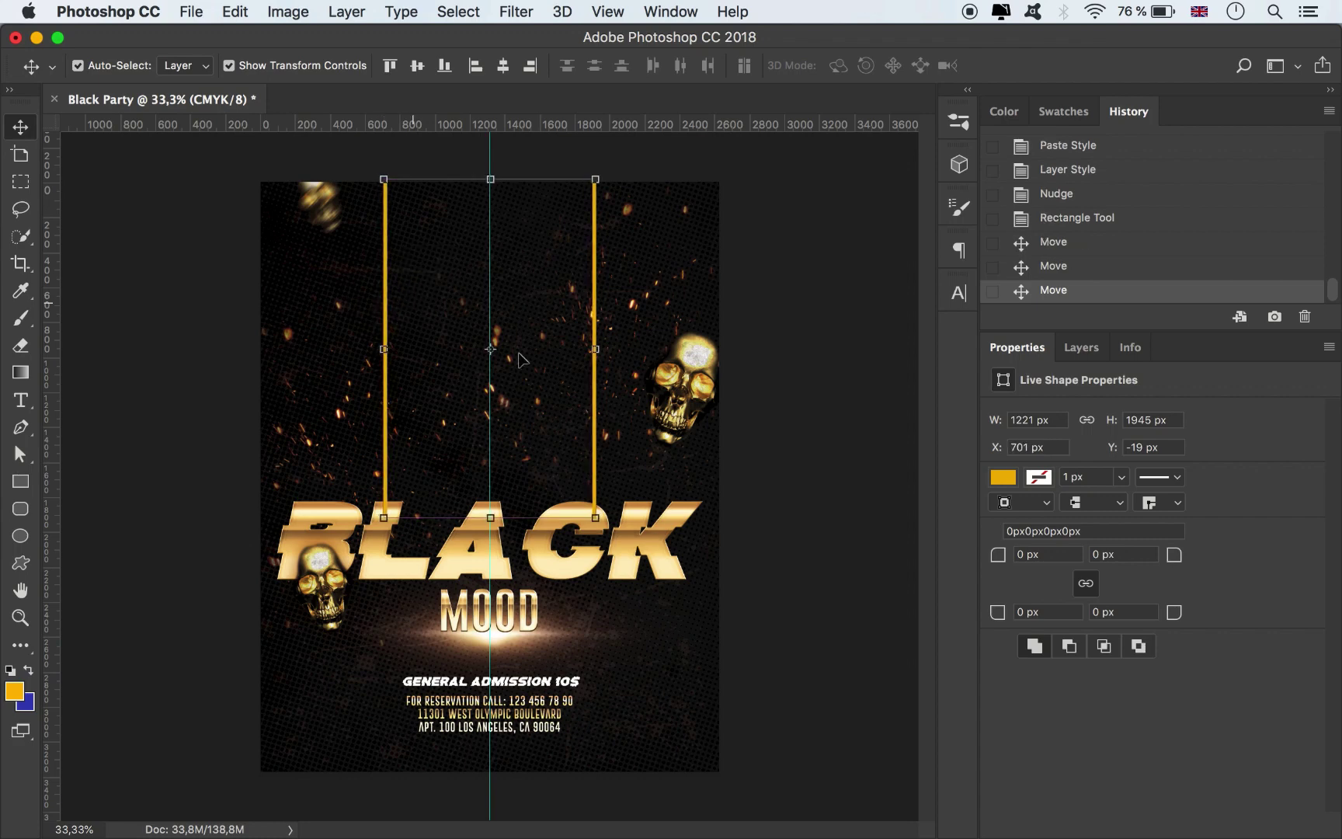
Convert the two yellow bar layers into a single smart object
click(1081, 348)
right_click(1125, 509)
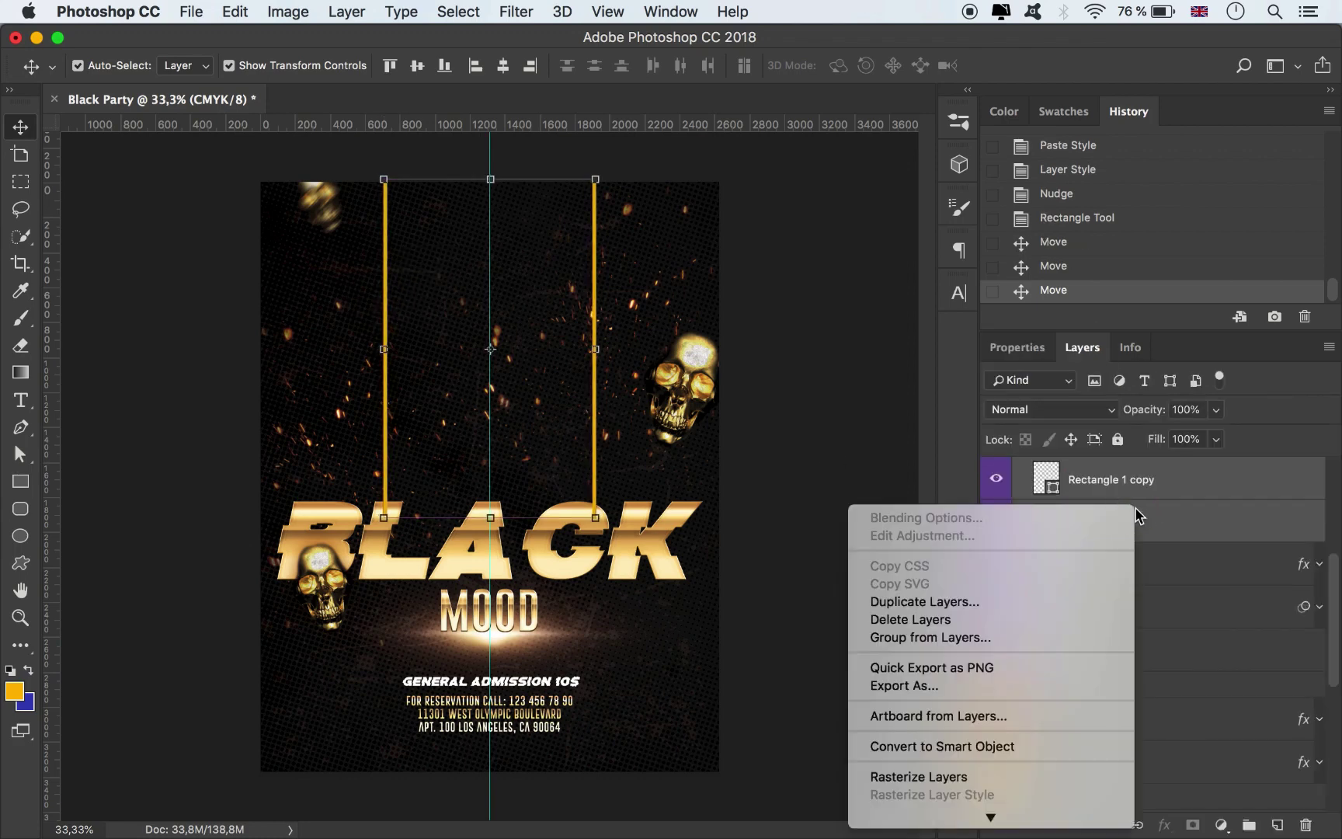
click(981, 479)
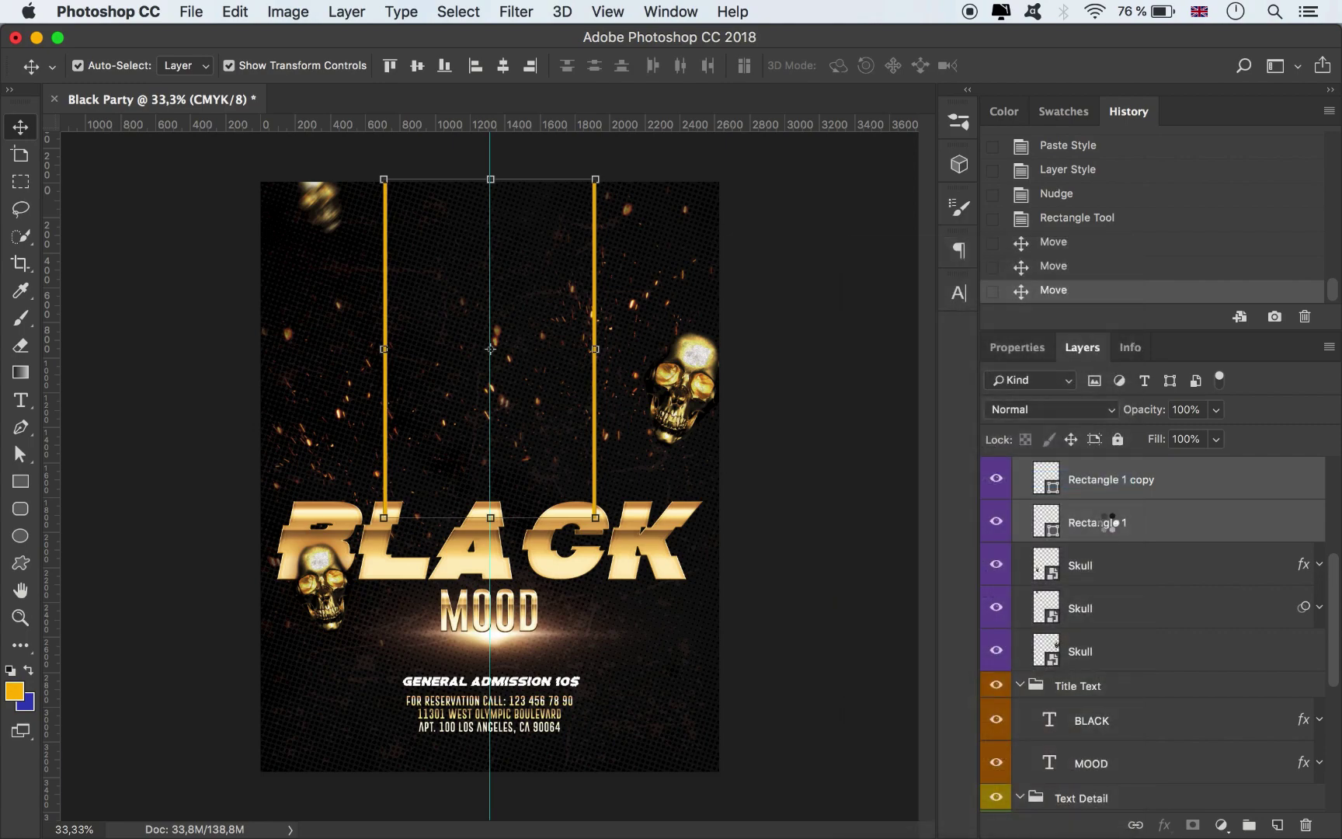
Place the bars' smart object first in the Object group, above the Sparks layers, and rename it Frame
drag(1085, 482, 1082, 800)
scroll(1150, 699, down, 1)
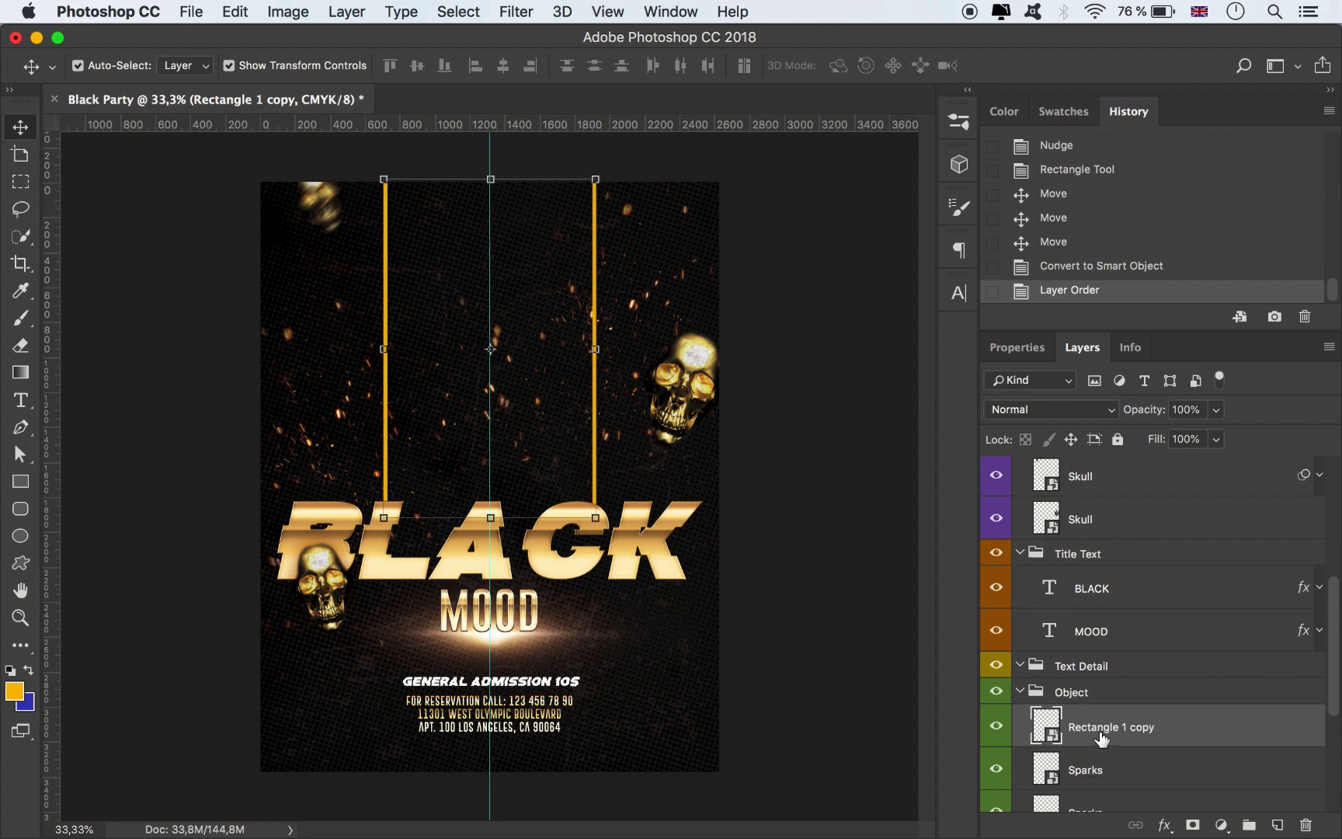
double_click(1097, 726)
text(f)
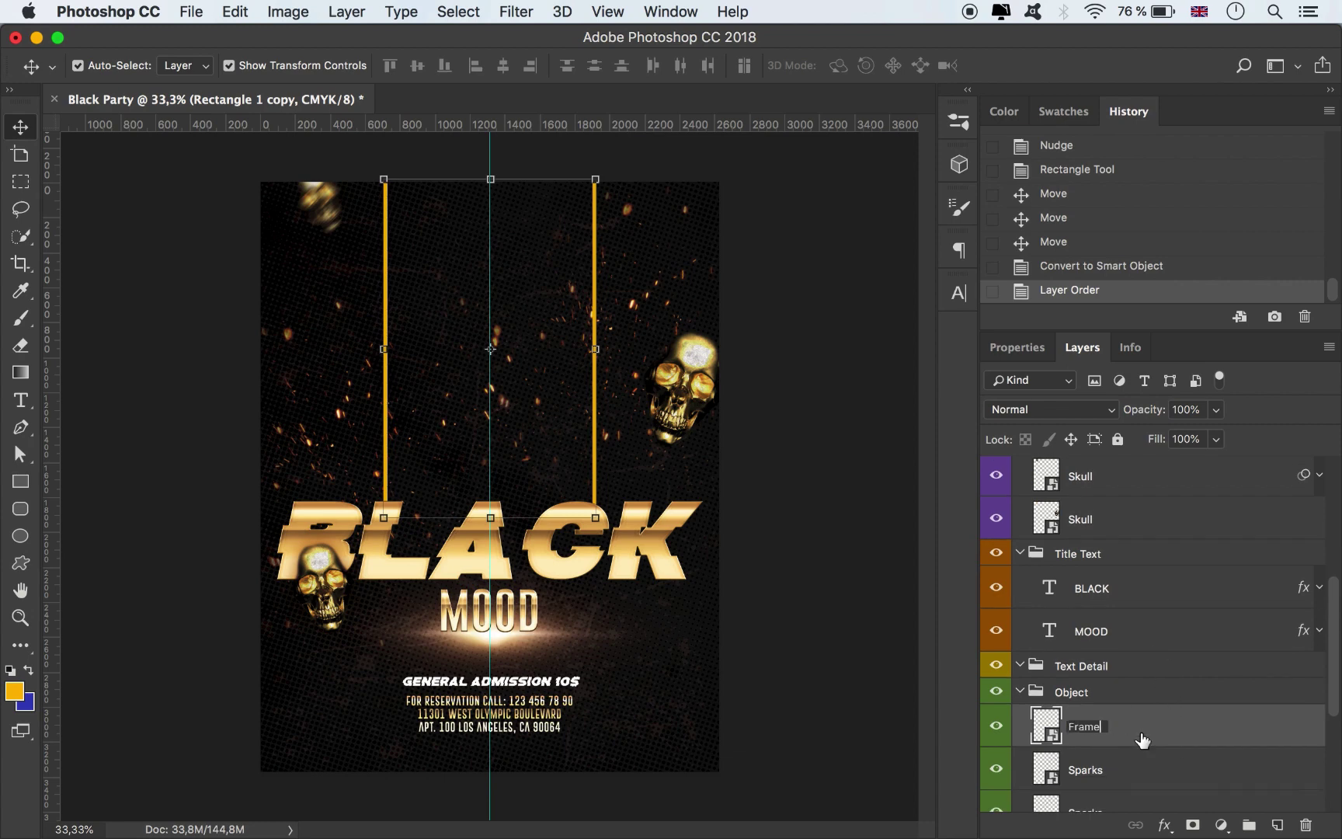
key(Return)
Move the reservation and GENERAL ADMISSION text layers into the Text Detail group and collapse the Title Text, Skulls and Text Detail groups
click(1020, 552)
scroll(1107, 584, up, 3)
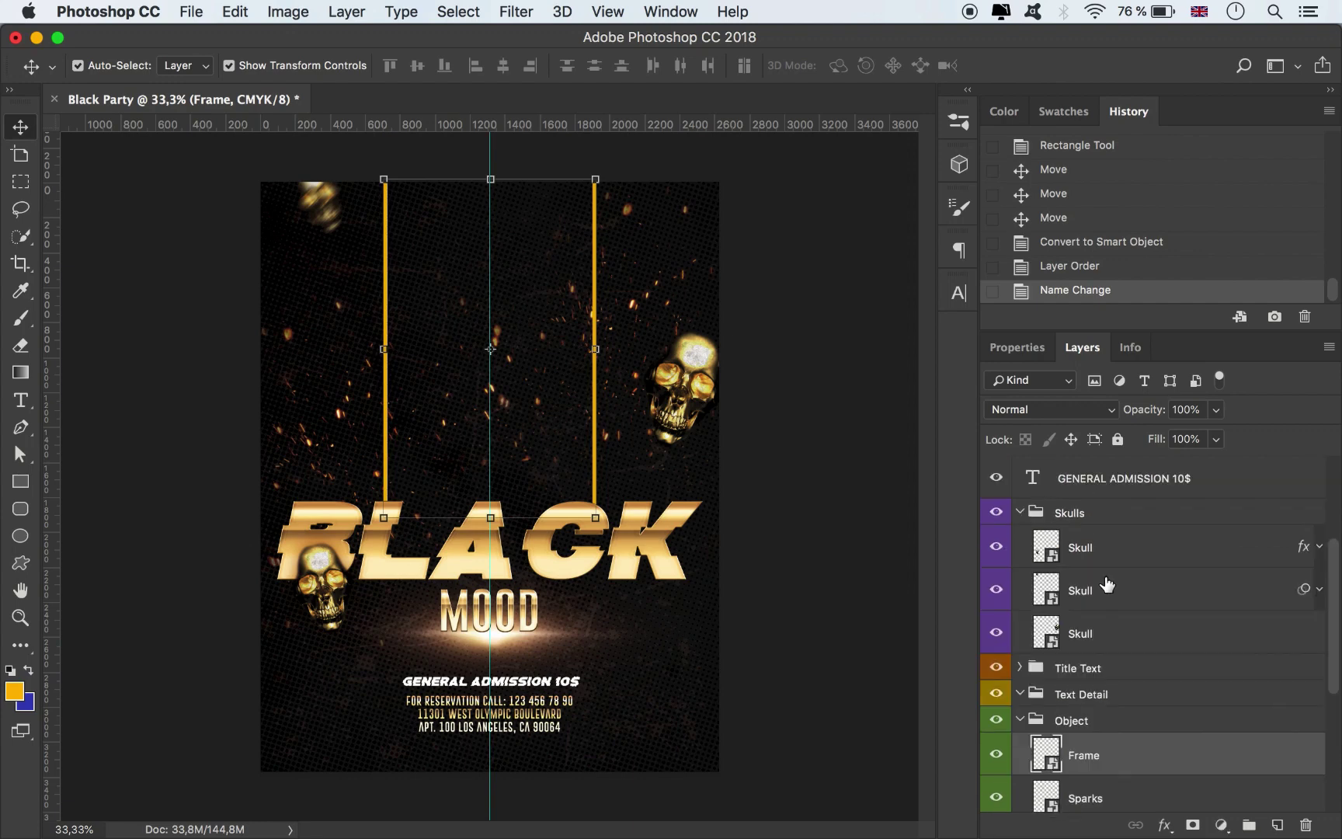
click(1028, 519)
click(1087, 479)
scroll(1126, 509, up, 2)
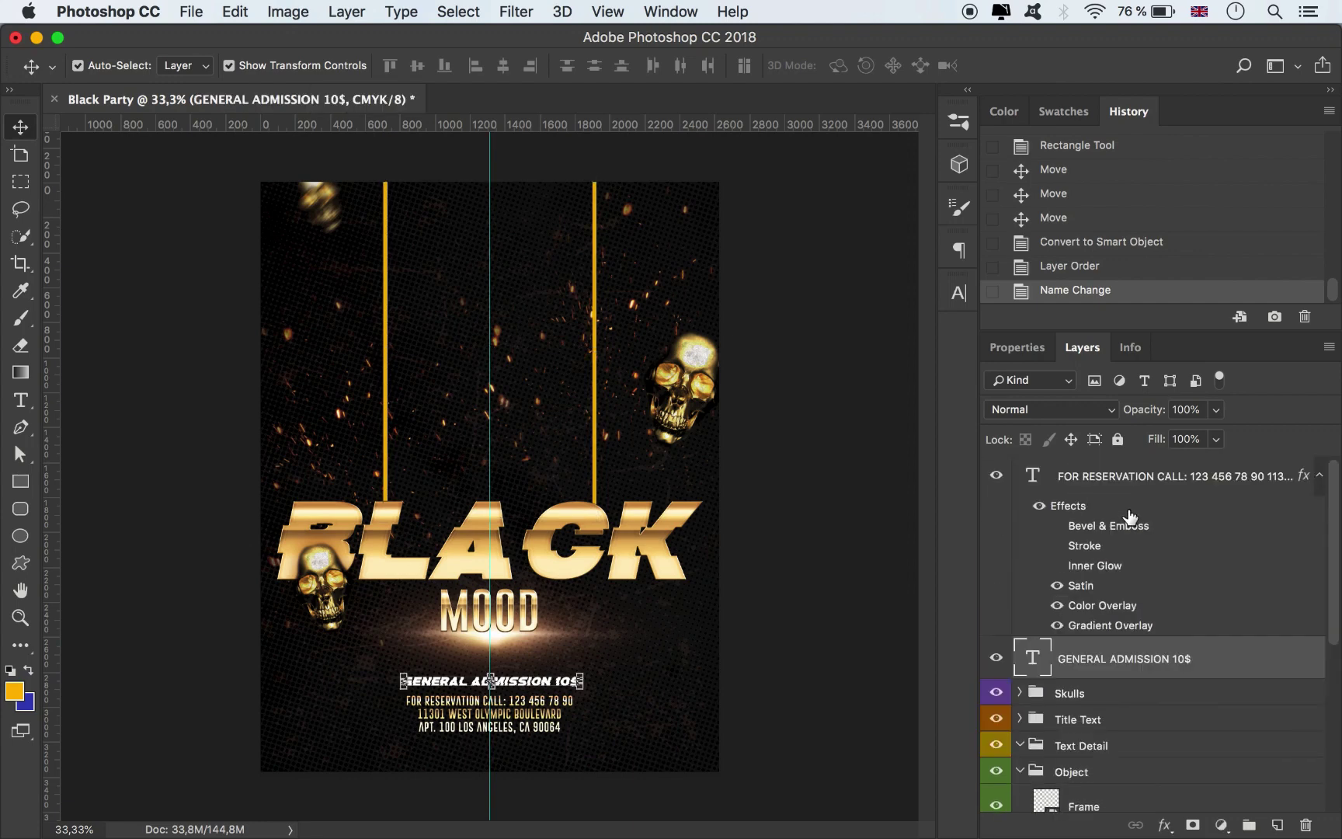
click(1313, 480)
shift+click(1119, 477)
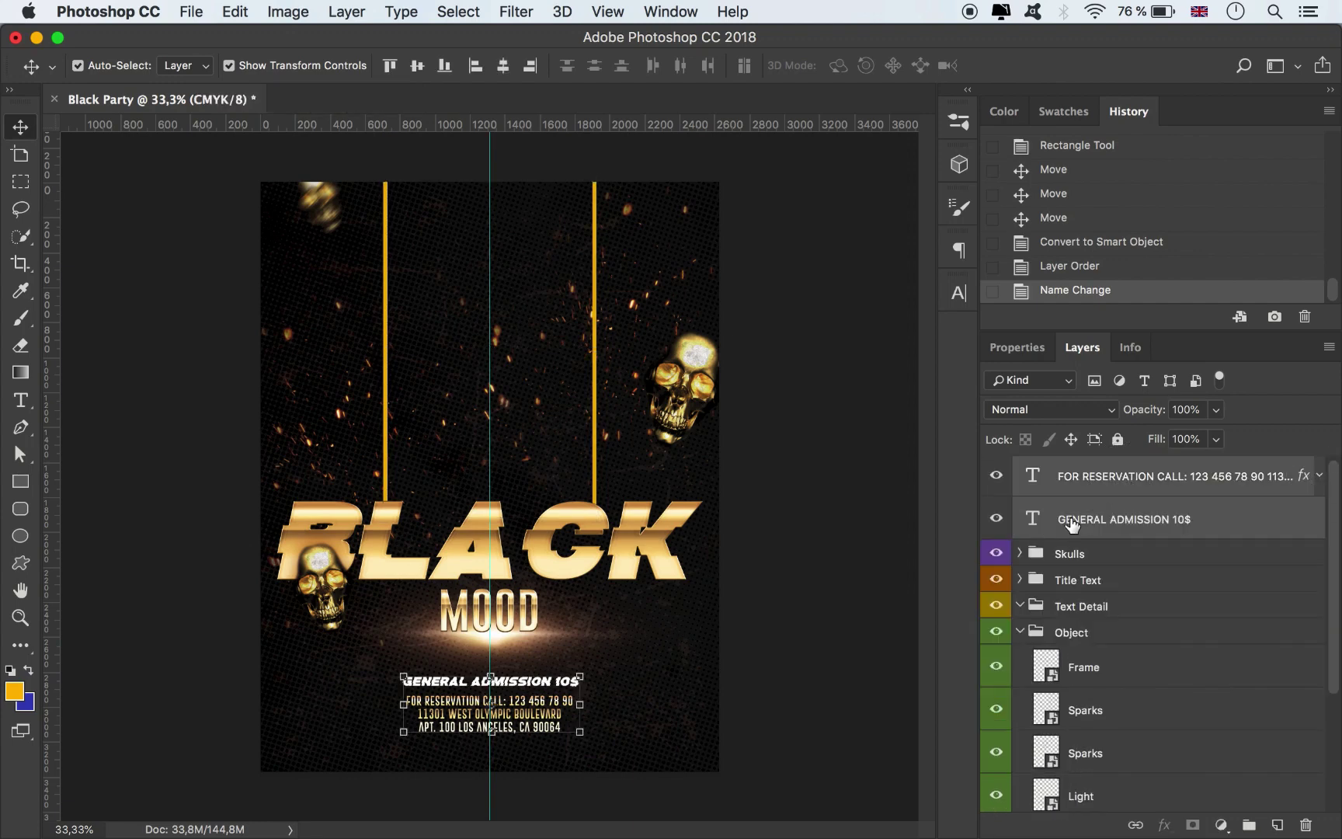
drag(1071, 528, 1097, 613)
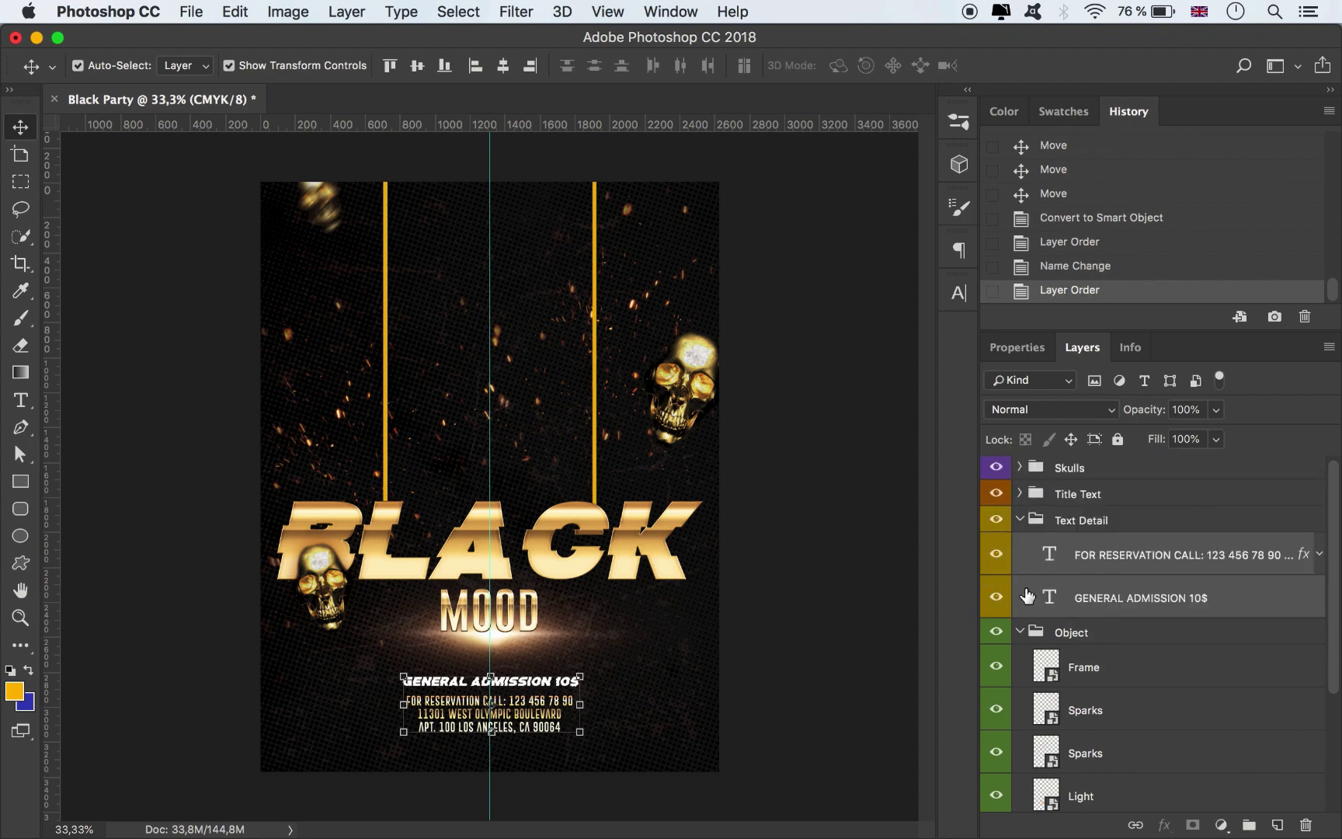
click(1023, 520)
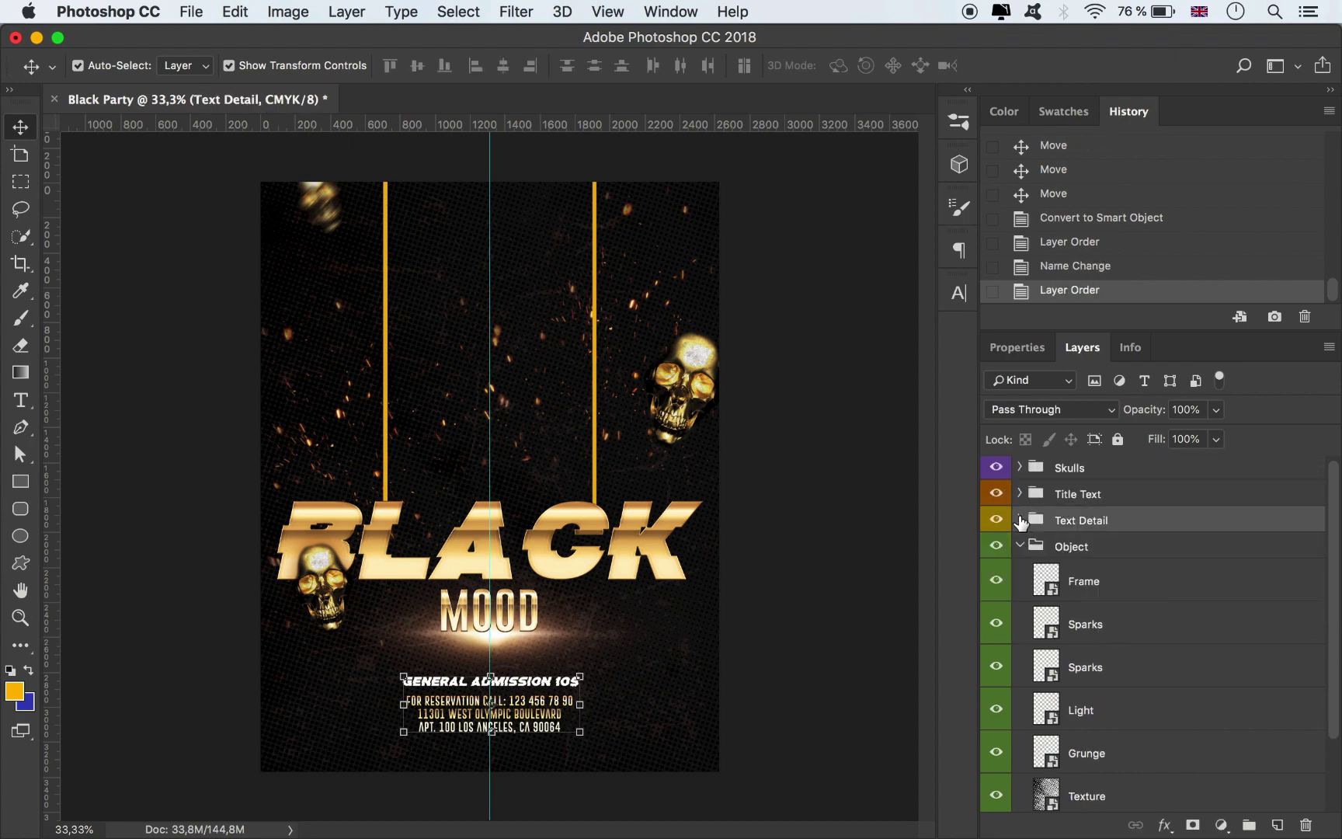
Copy the BLACK title's layer style, paste it onto the Frame layer and collapse its effects list
click(594, 525)
right_click(1139, 530)
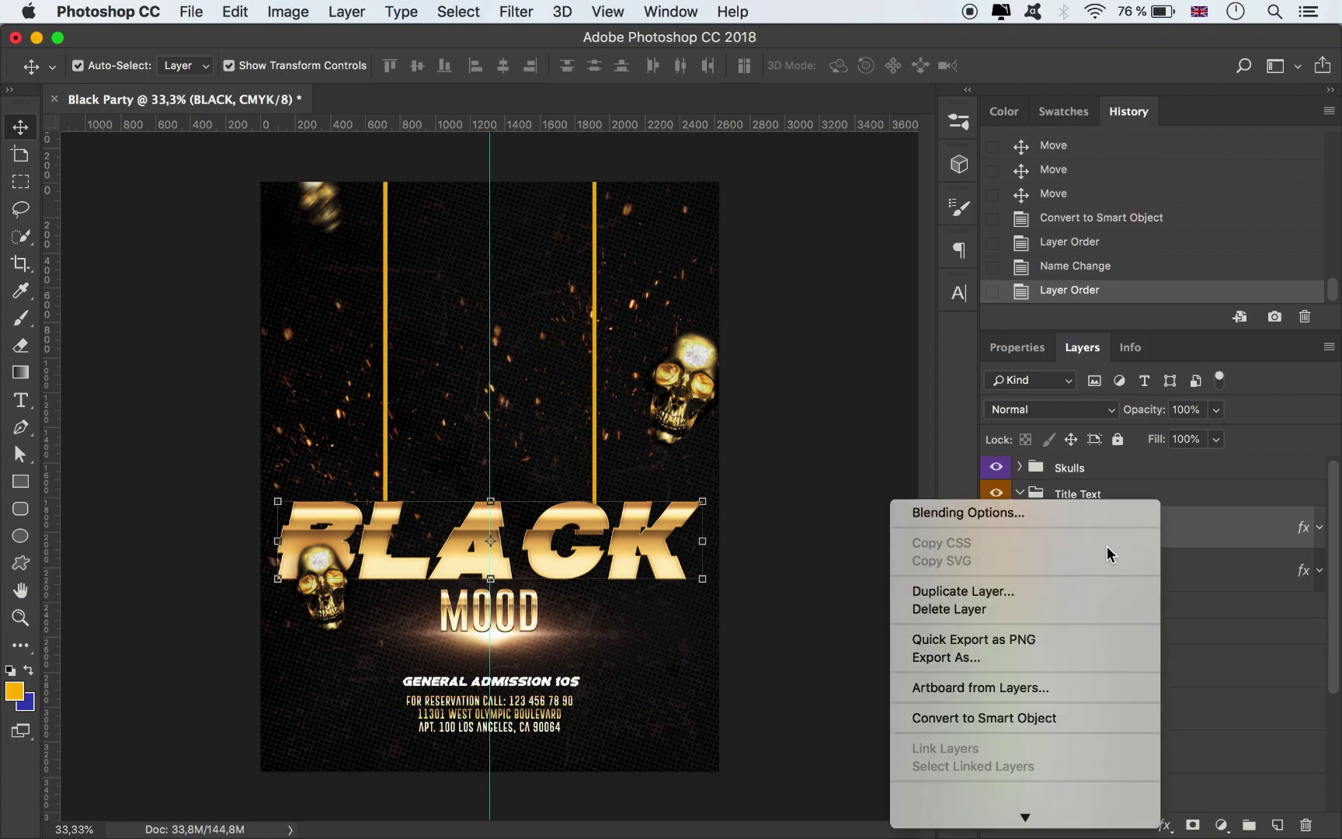
click(980, 688)
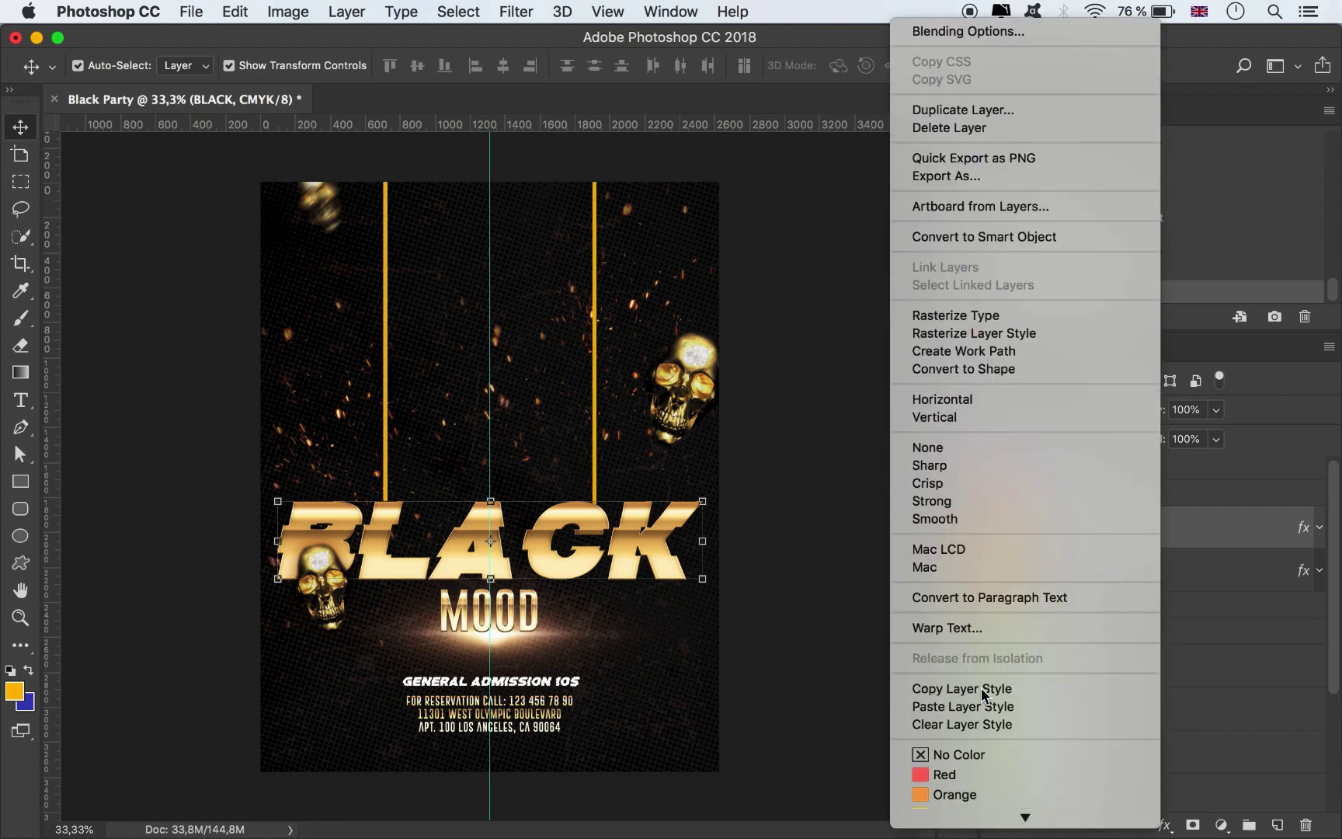
click(1154, 660)
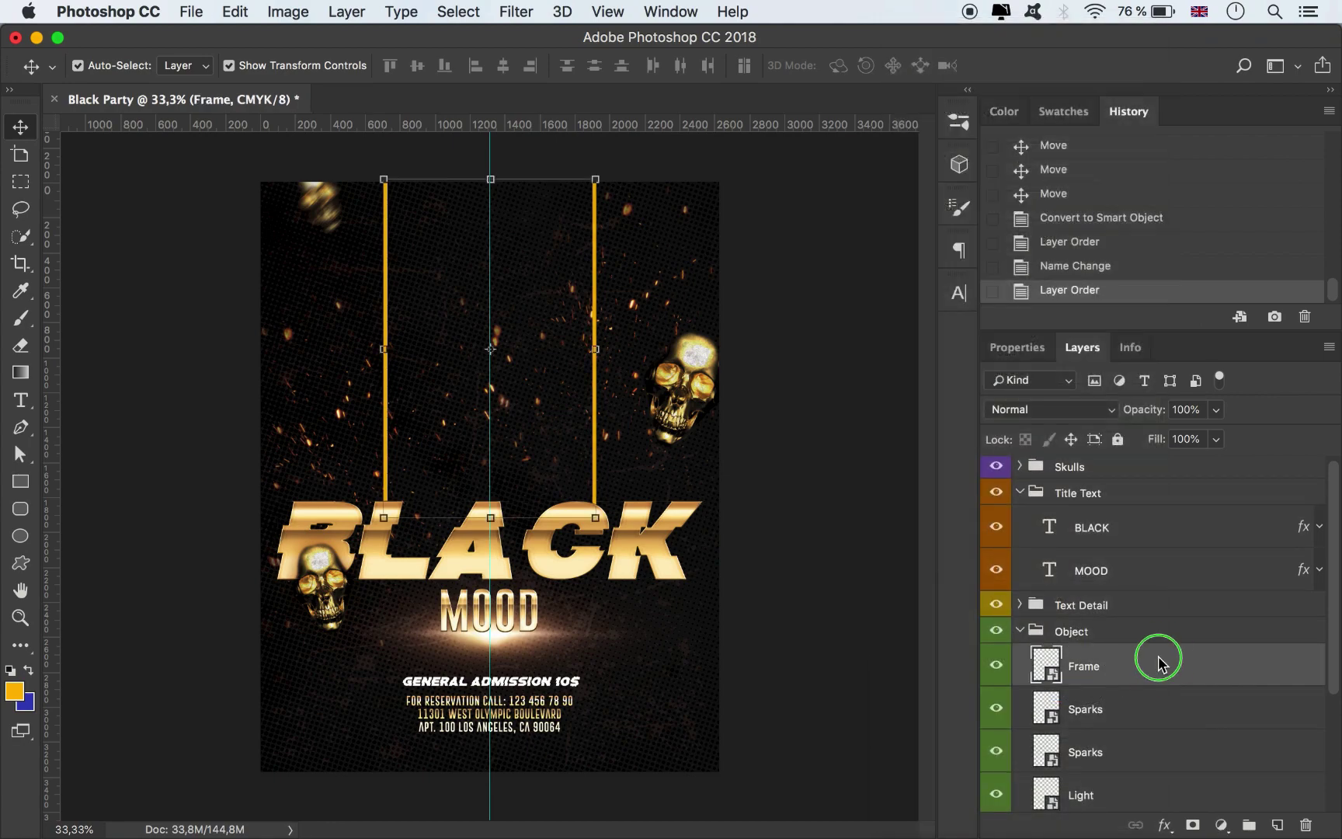
right_click(1157, 660)
scroll(1013, 660, down, 10)
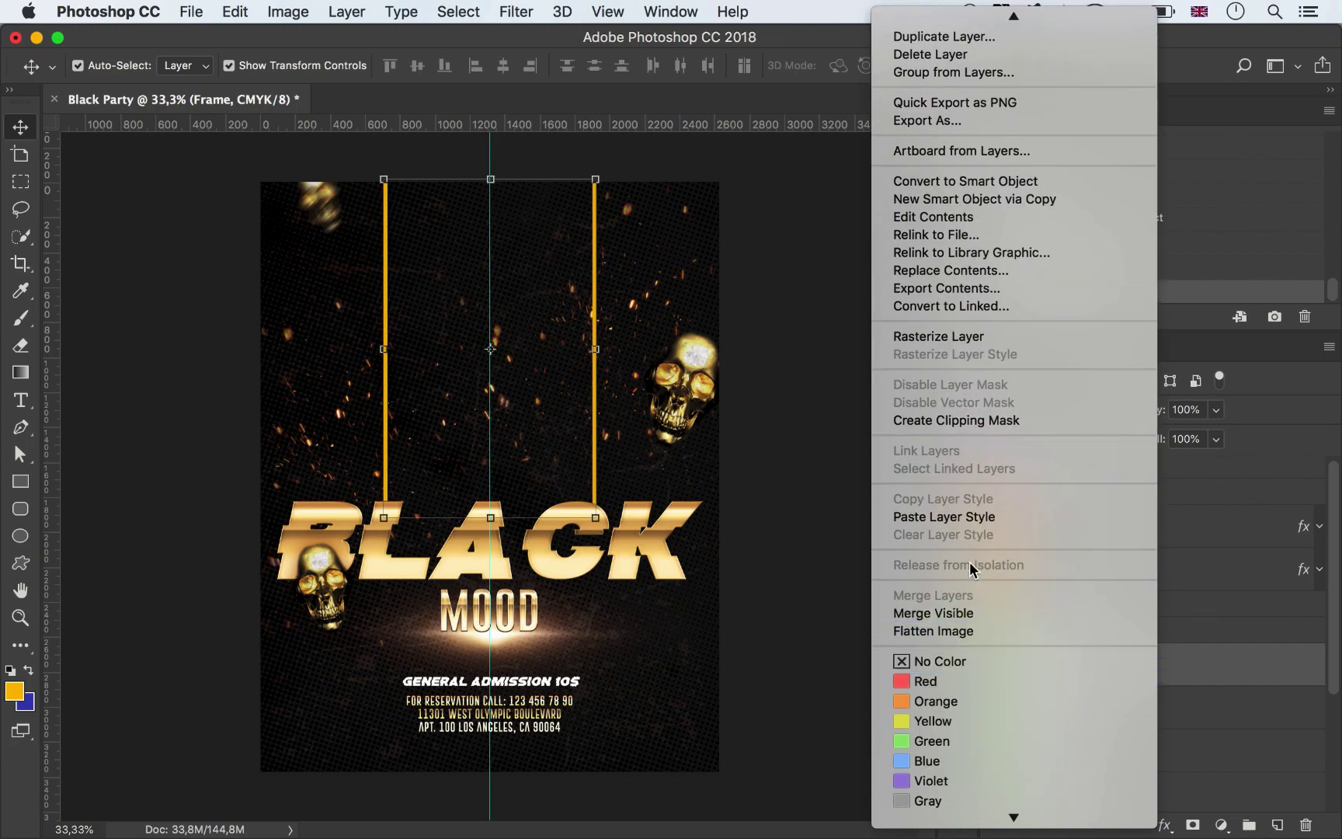
click(980, 530)
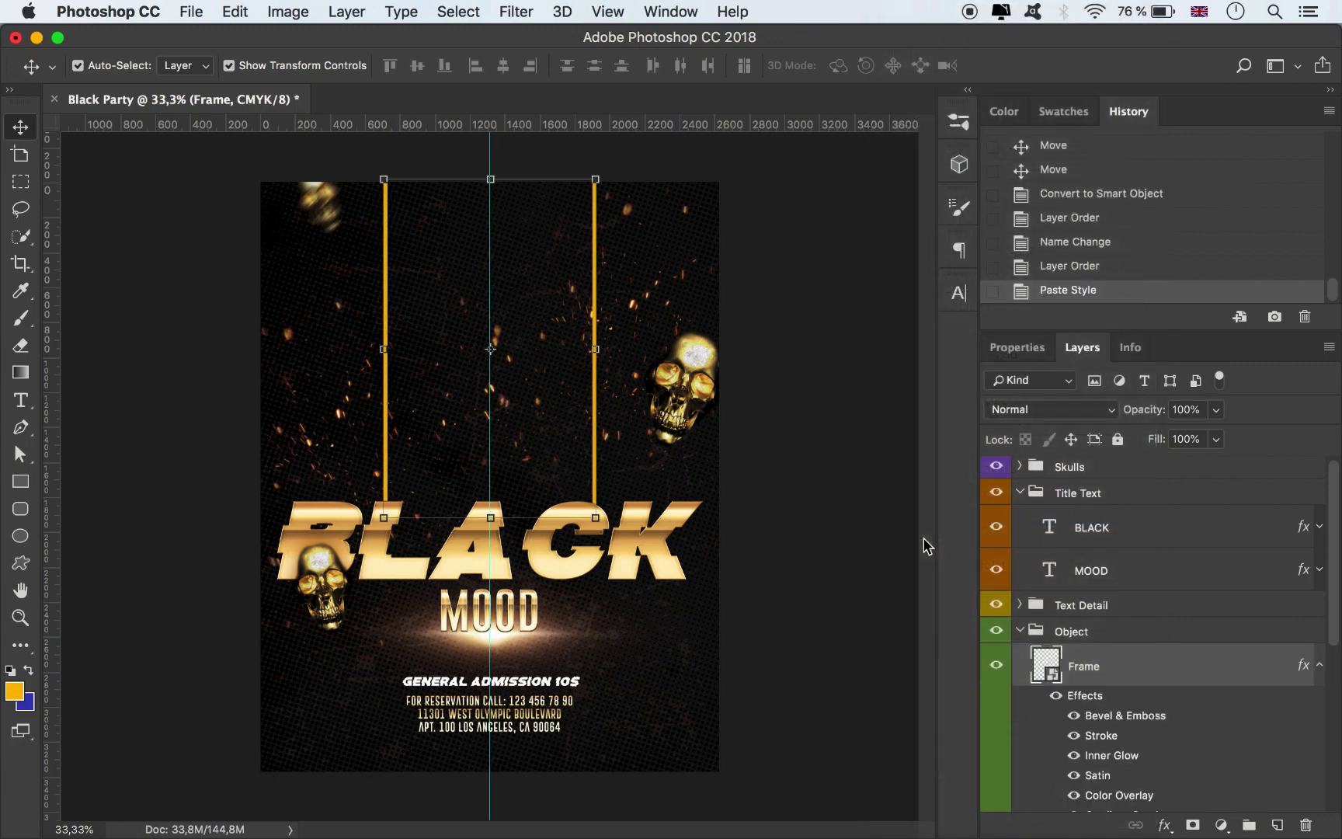
click(833, 437)
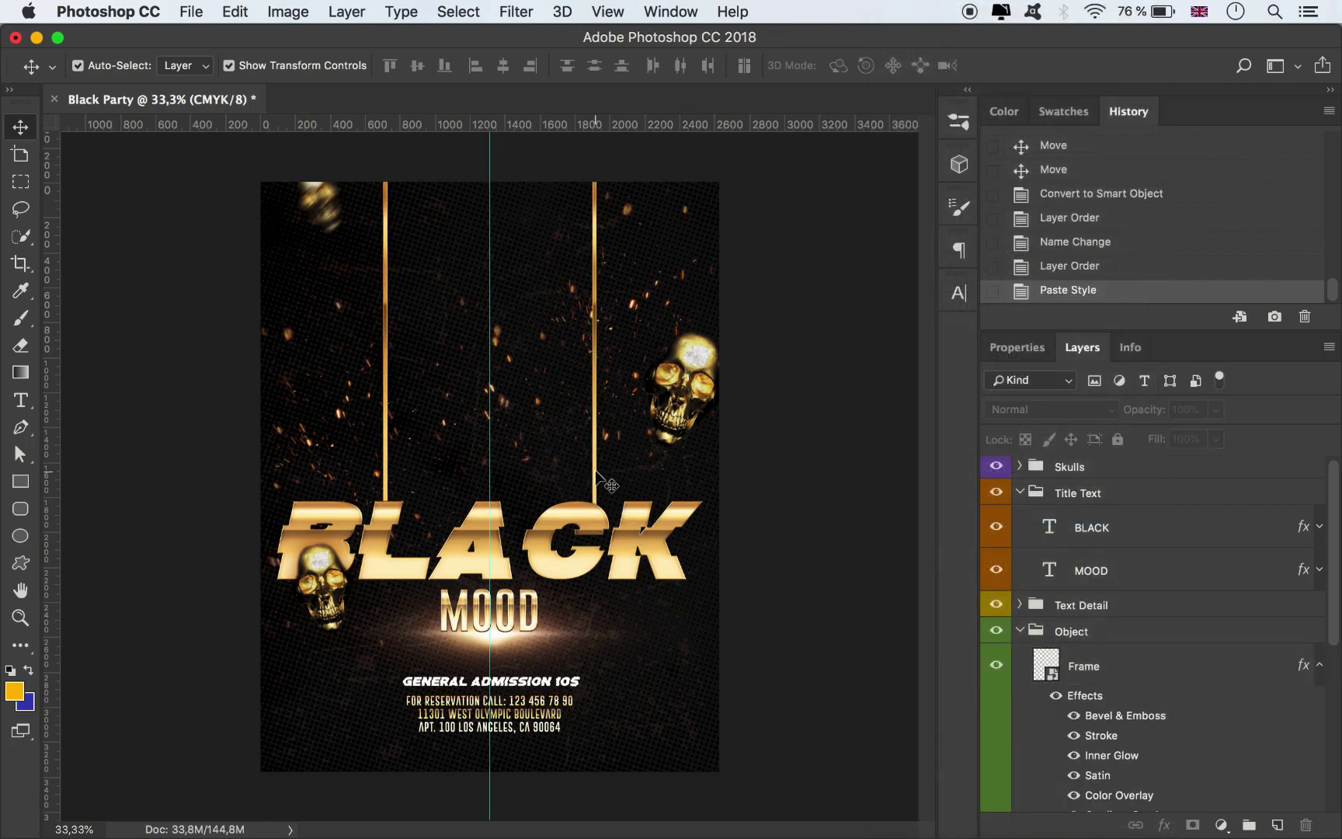
click(597, 473)
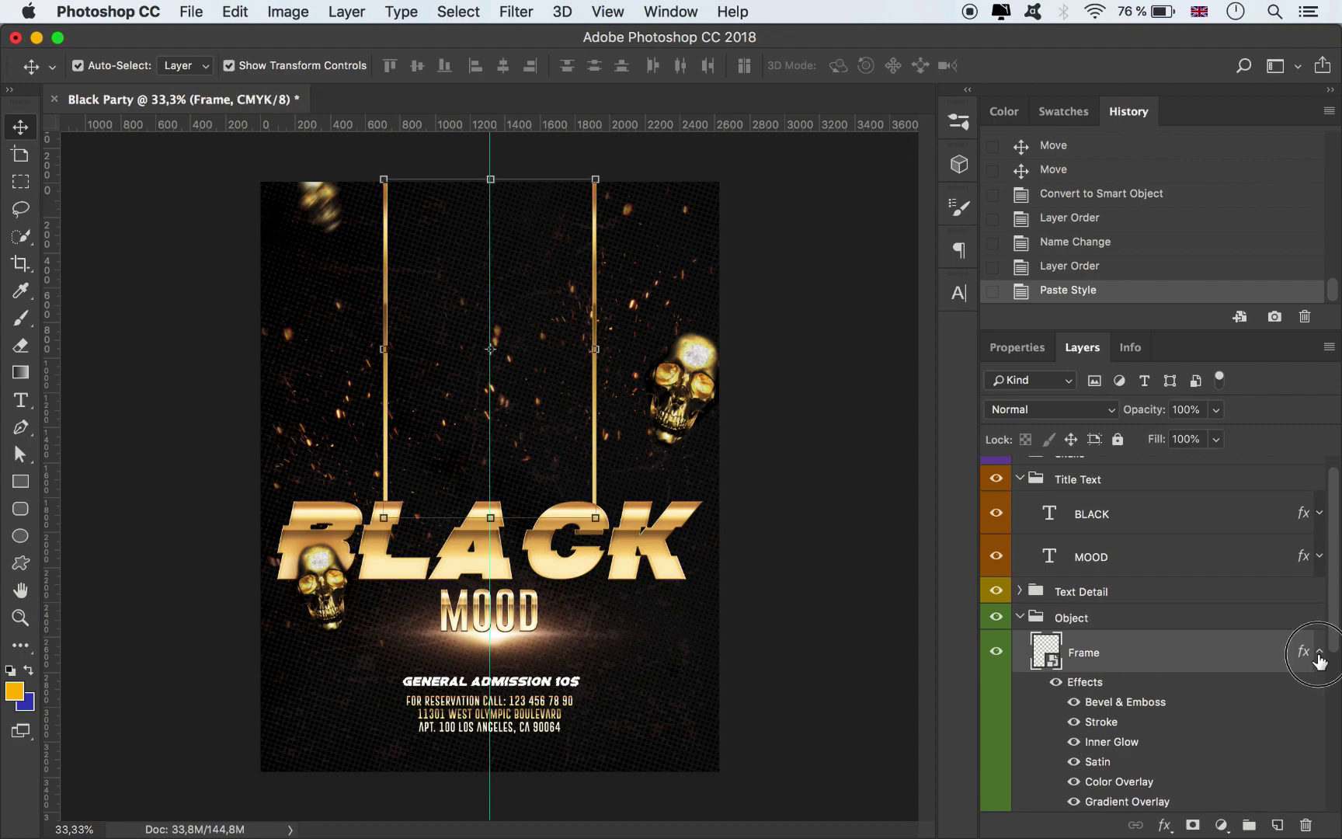
click(1319, 652)
Draw a rectangle about 1191 by 1856 px between the two gold bars above the BLACK title and fill it with black
click(23, 481)
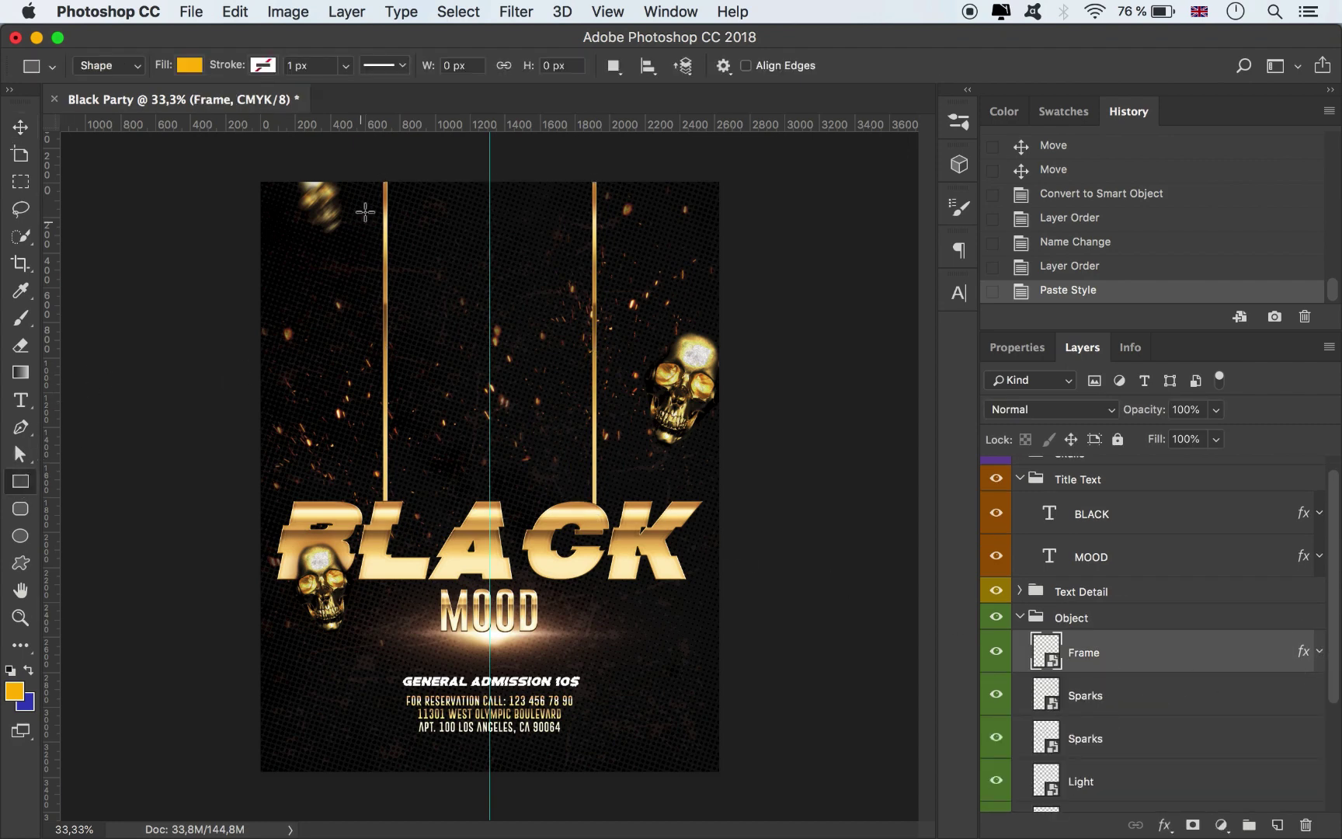
drag(386, 183, 593, 503)
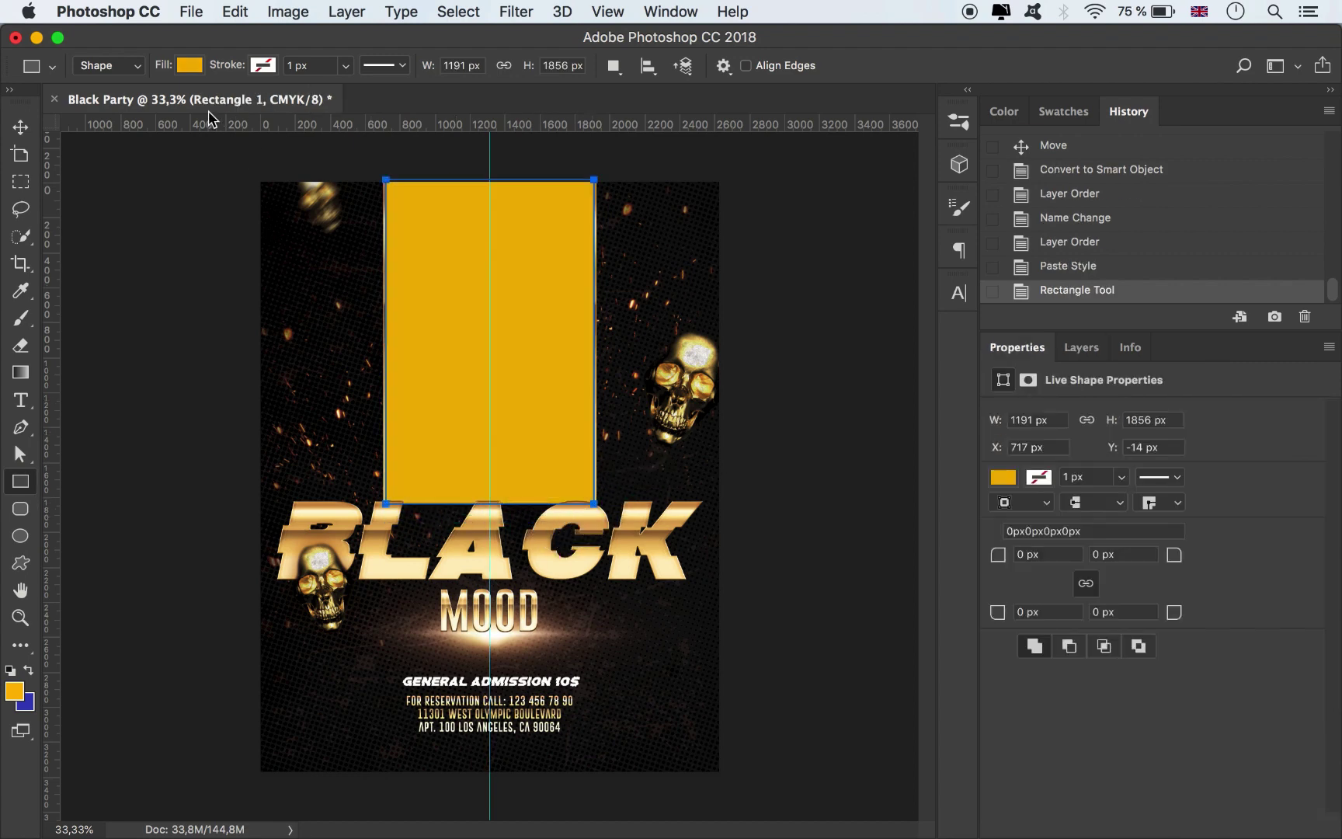
click(189, 66)
click(224, 235)
key(v)
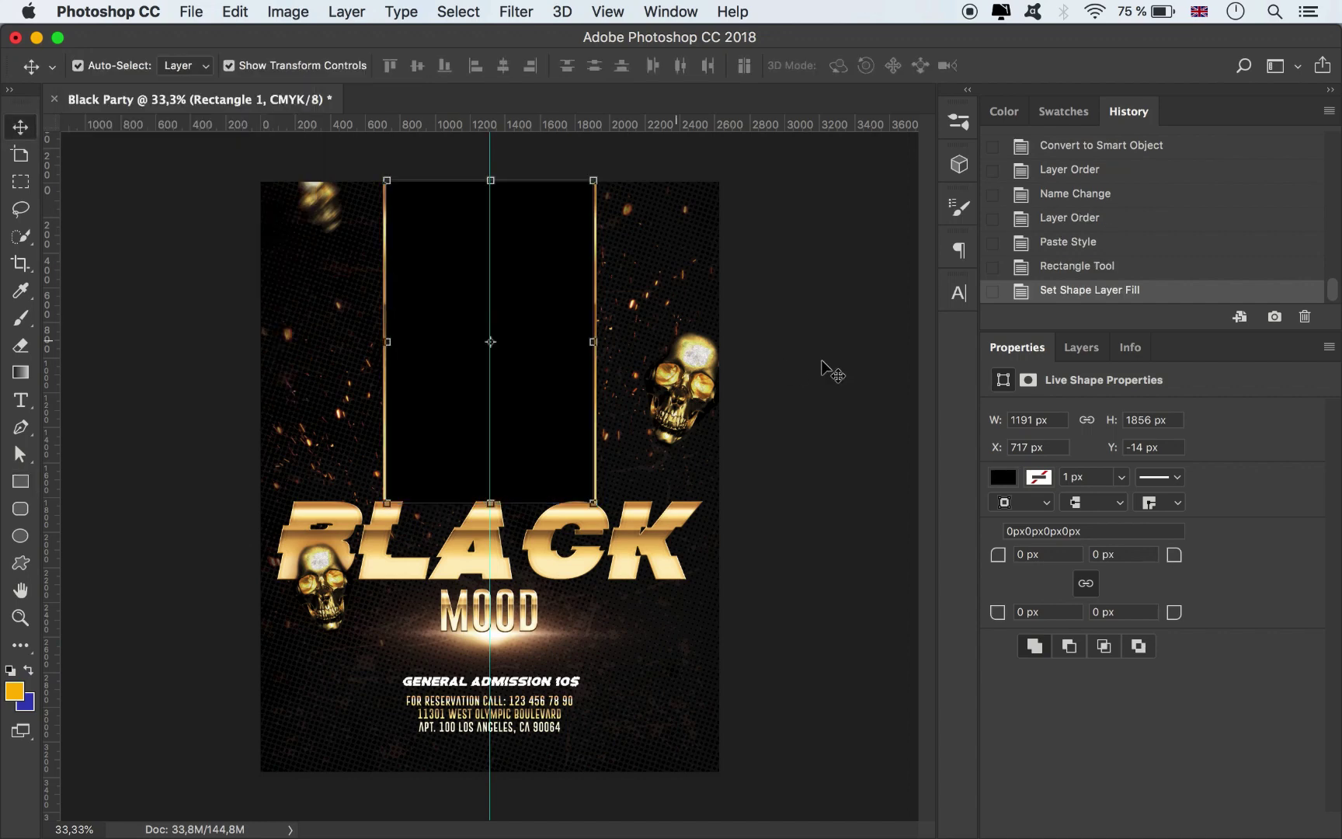
Move the black rectangle's layer beneath the Frame layer in the Object group
click(1066, 347)
scroll(1163, 633, down, 1)
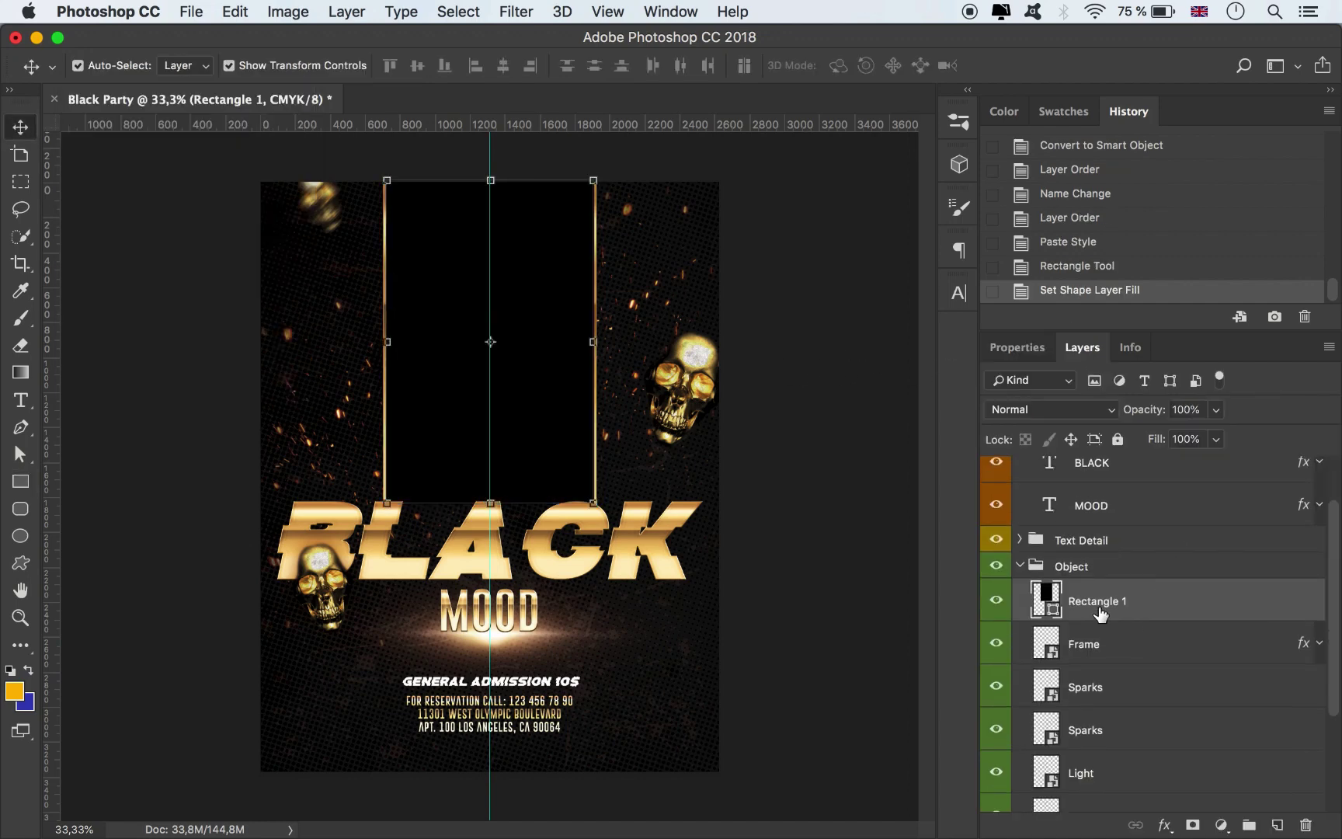
drag(1102, 612, 1130, 666)
Turn off Stroke and Inner Glow in the Frame layer's style
click(1163, 615)
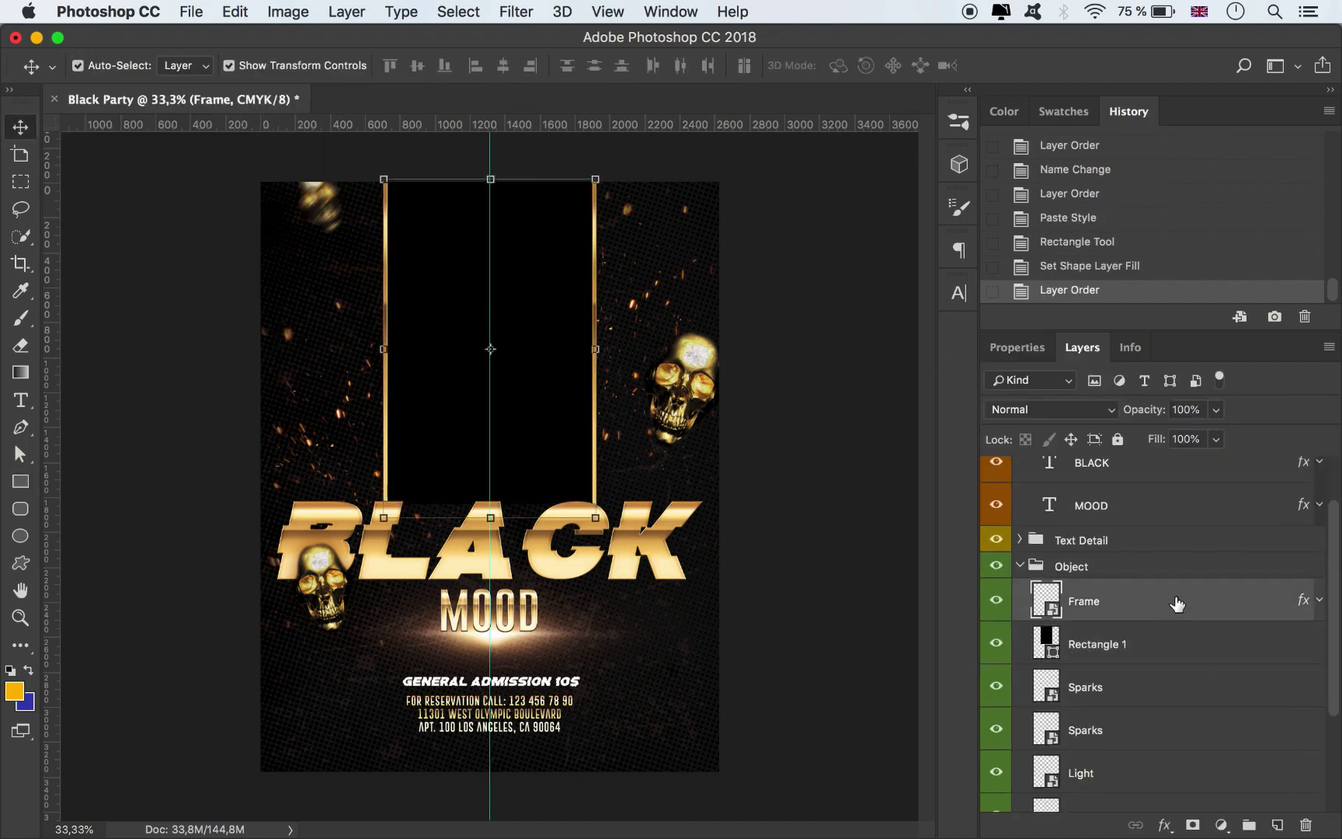
double_click(1163, 615)
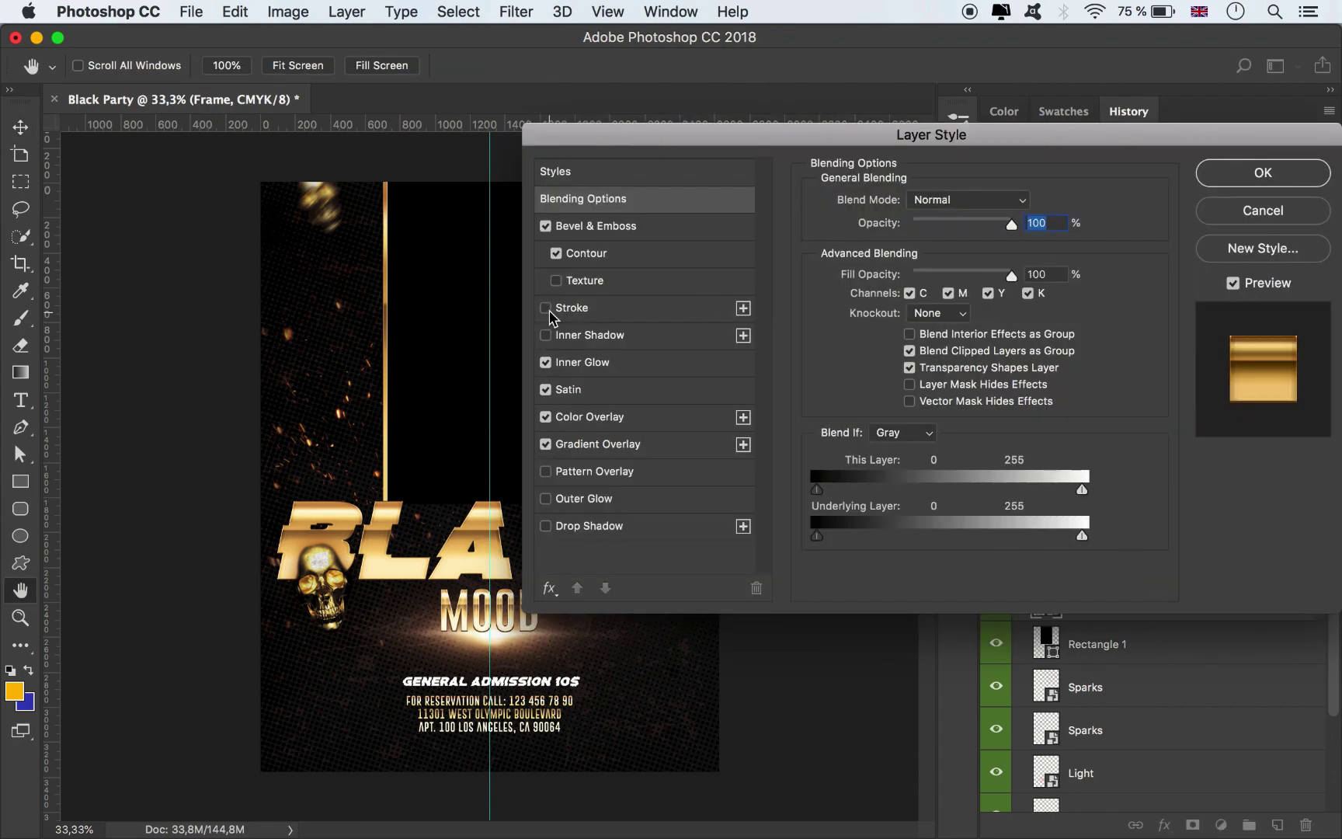
click(545, 362)
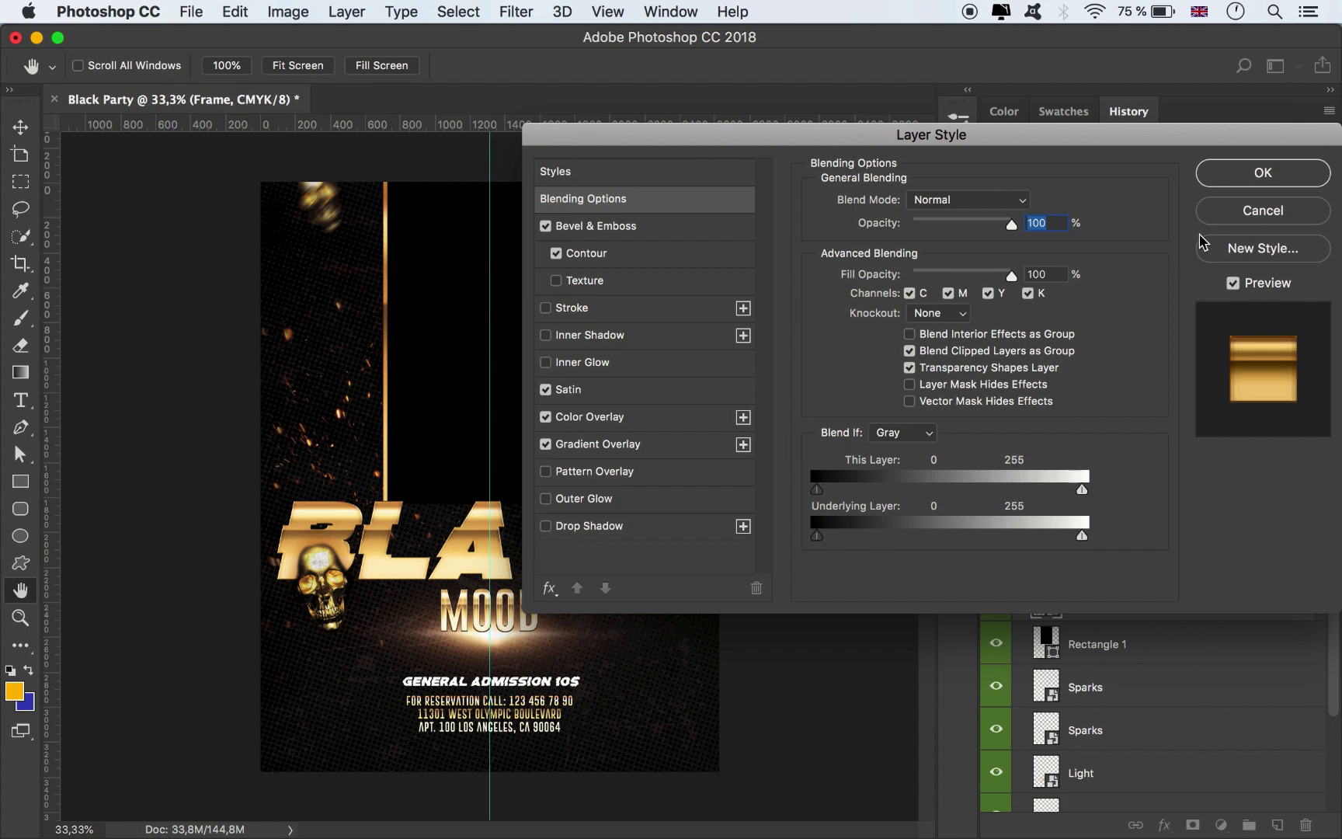
click(1235, 172)
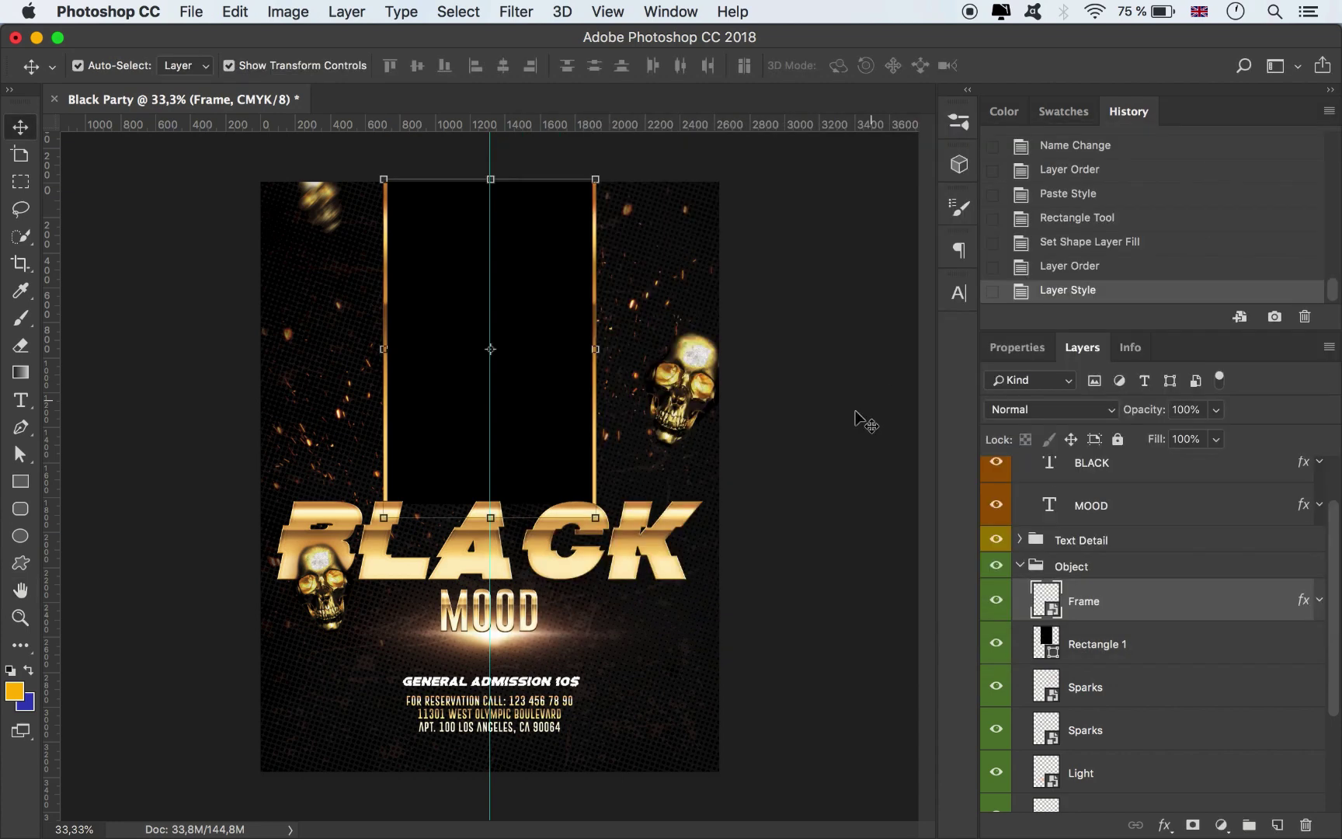
click(815, 473)
Stretch the black rectangle downward behind the BLACK title to a height of about 2172 px
click(1079, 650)
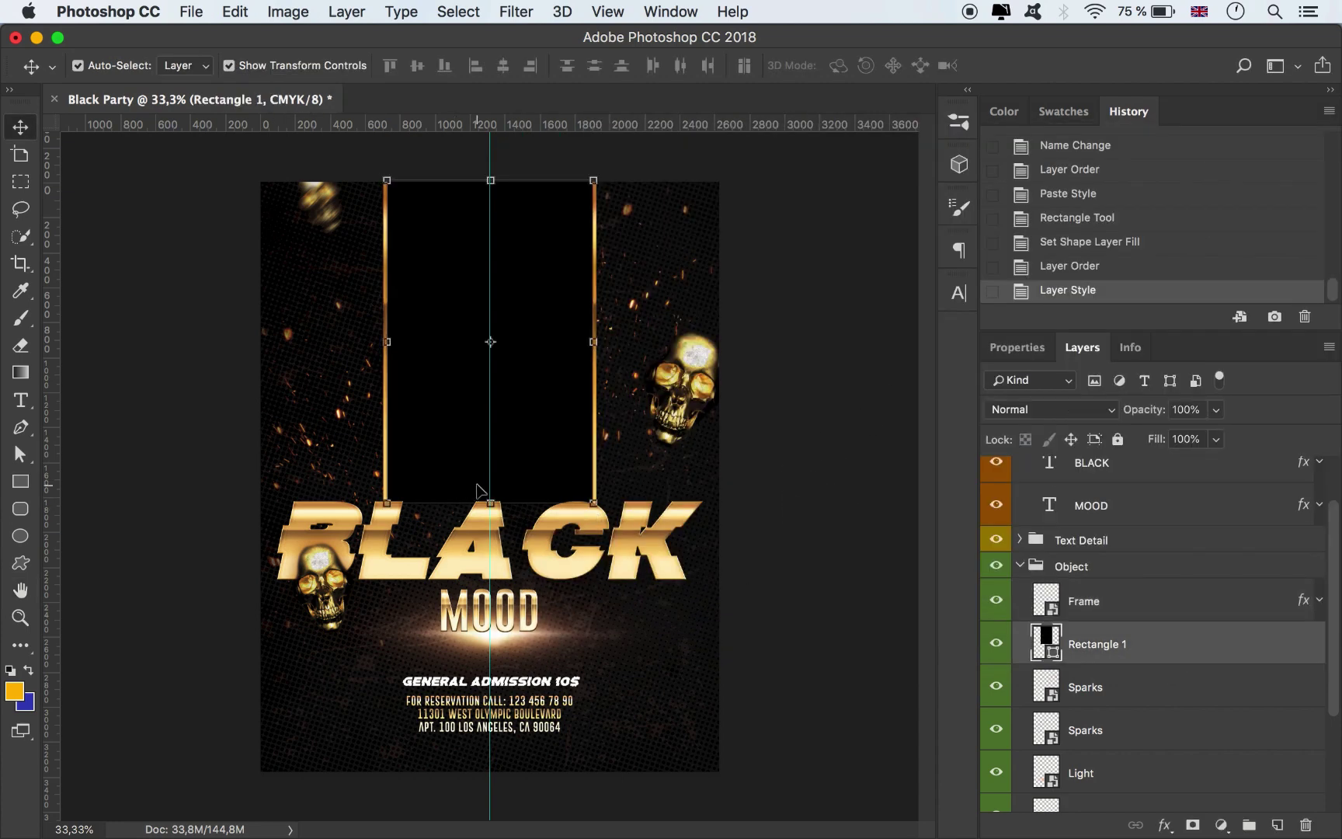
drag(490, 504, 496, 555)
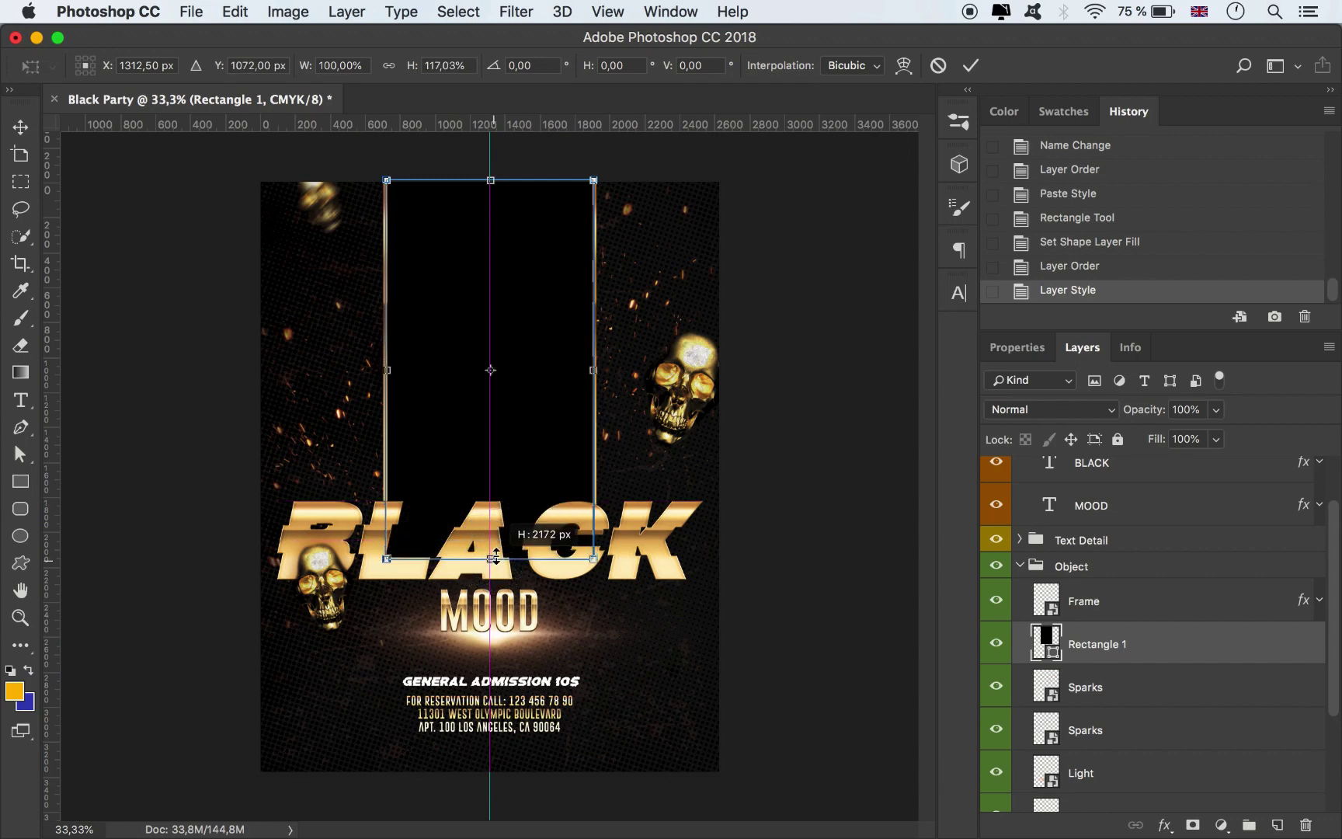
click(971, 65)
click(843, 264)
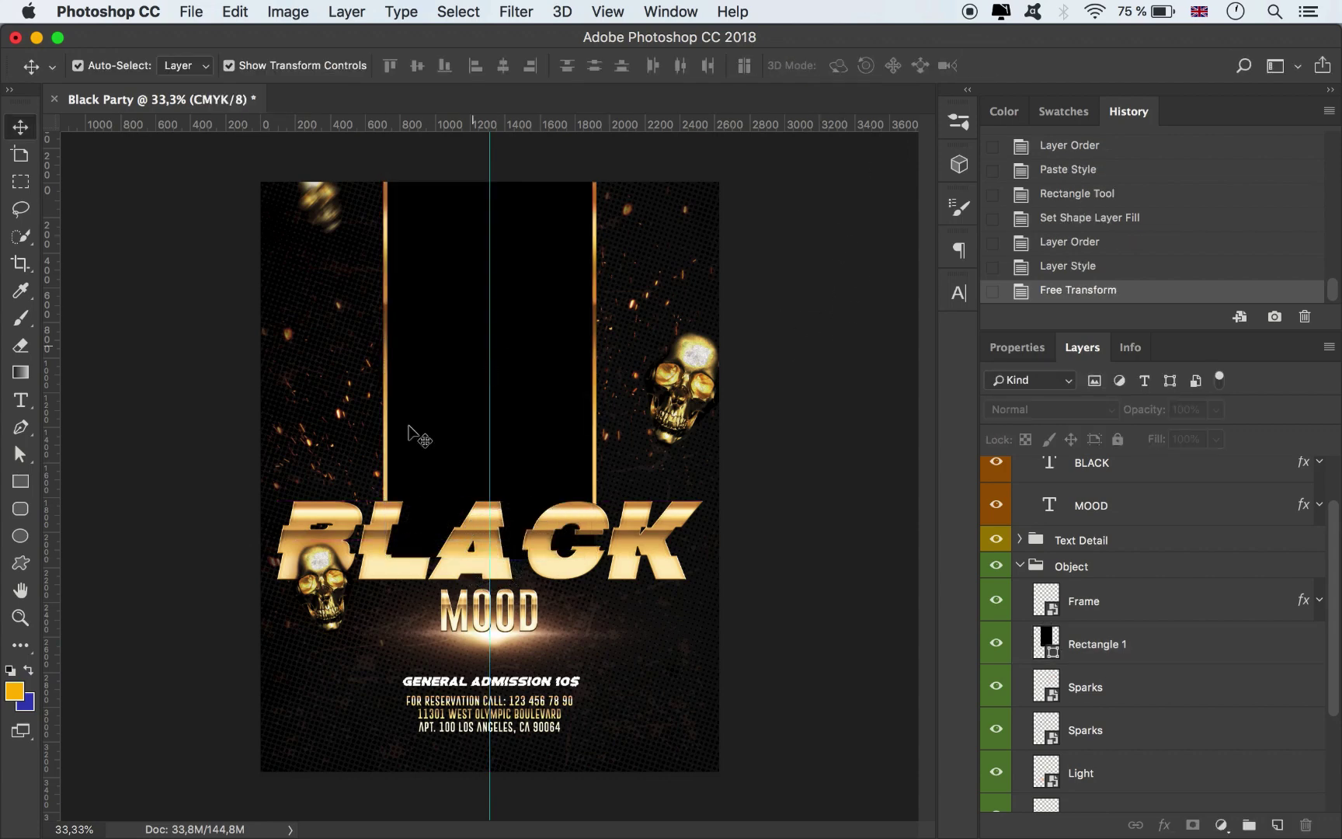
Place Animal.jpg from the Black Party folder, scaled to about 21% and centred over the flyer's upper part
click(230, 804)
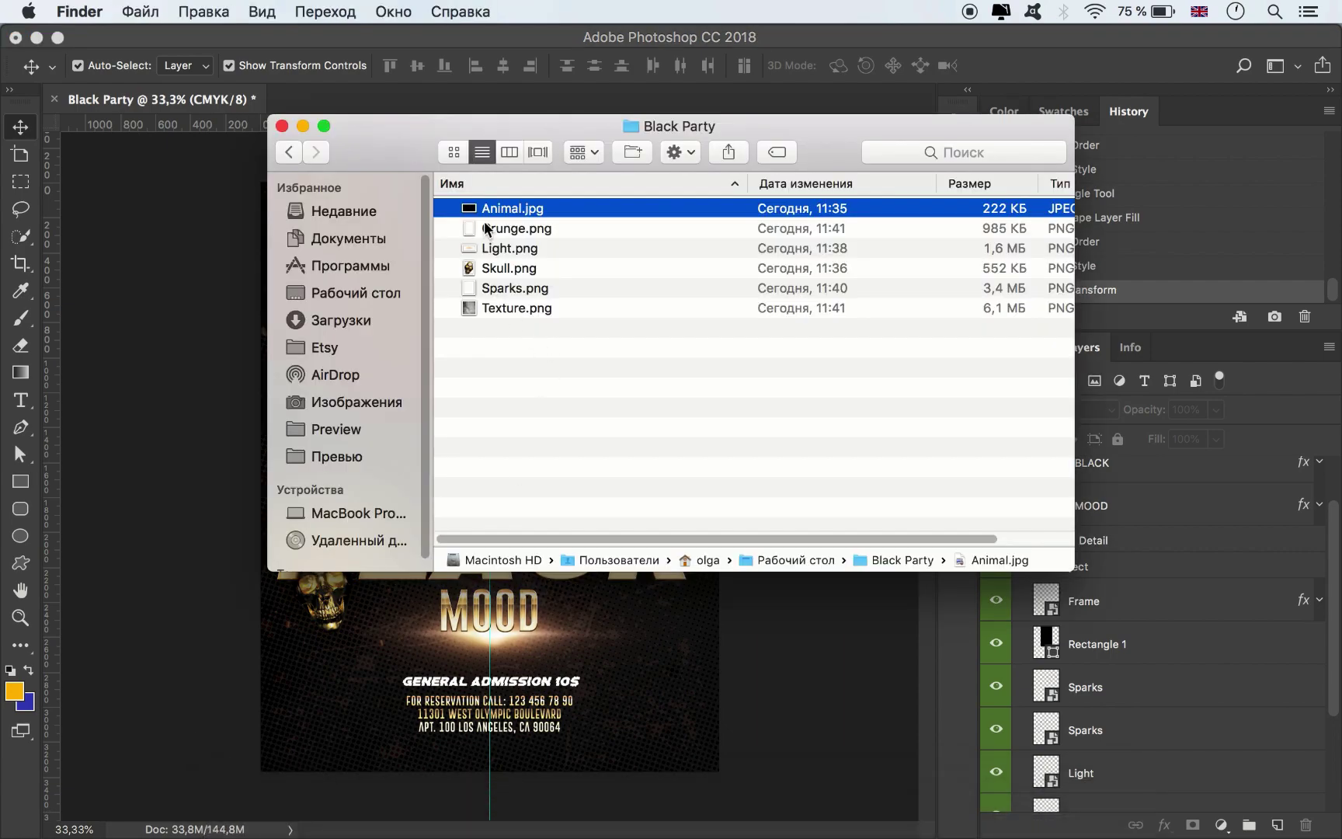
drag(484, 227, 512, 625)
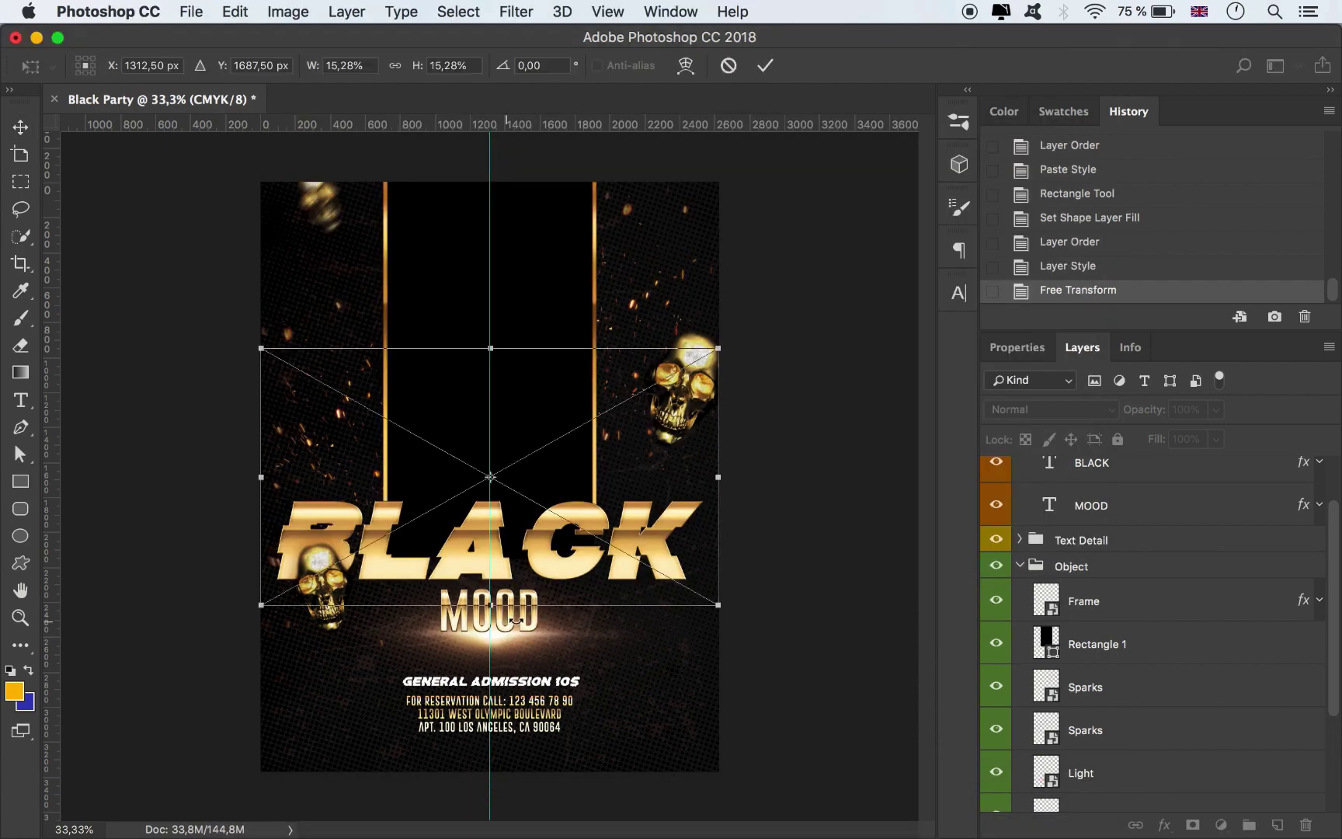
drag(714, 345, 892, 250)
drag(722, 379, 635, 309)
click(765, 65)
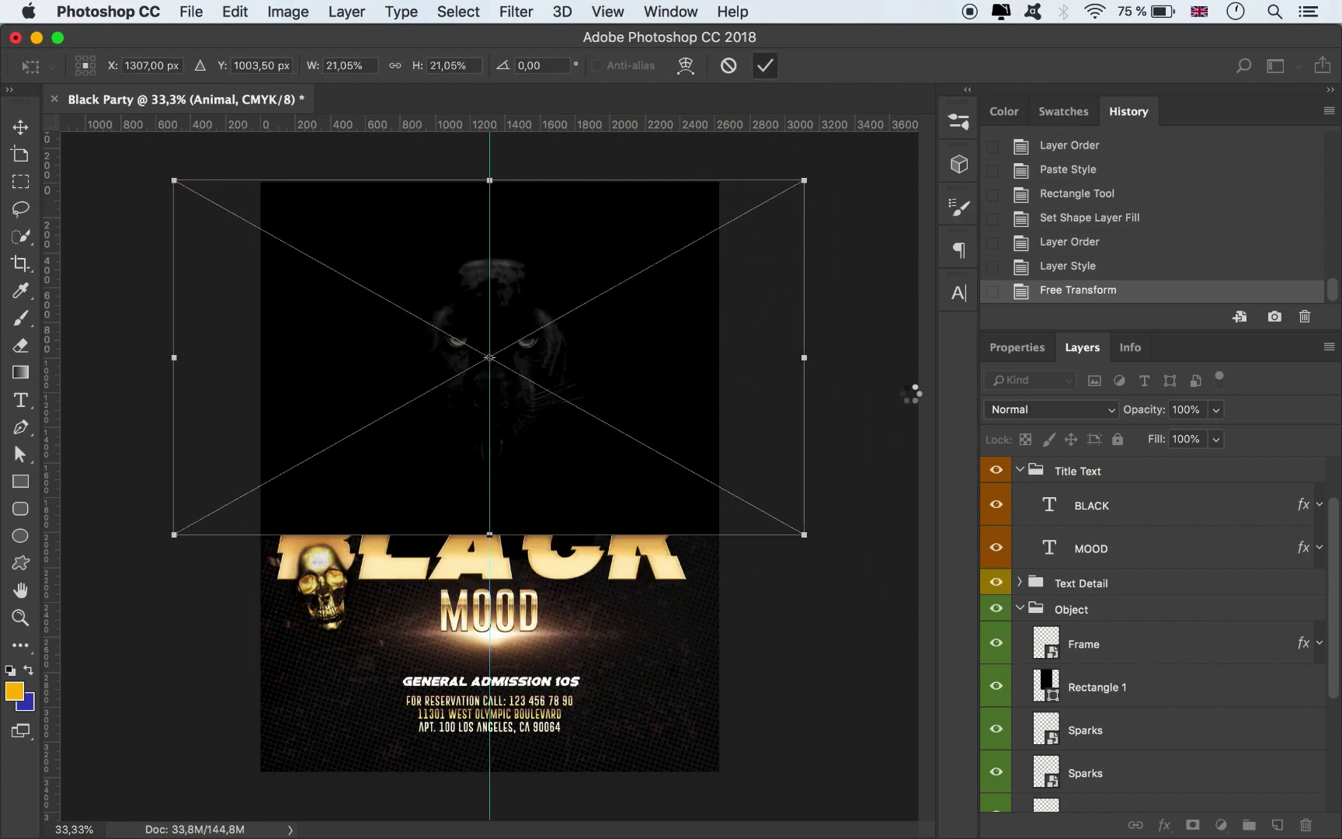
Move the Animal layer between Frame and Rectangle 1 and clip it to the rectangle
drag(1104, 489, 1139, 750)
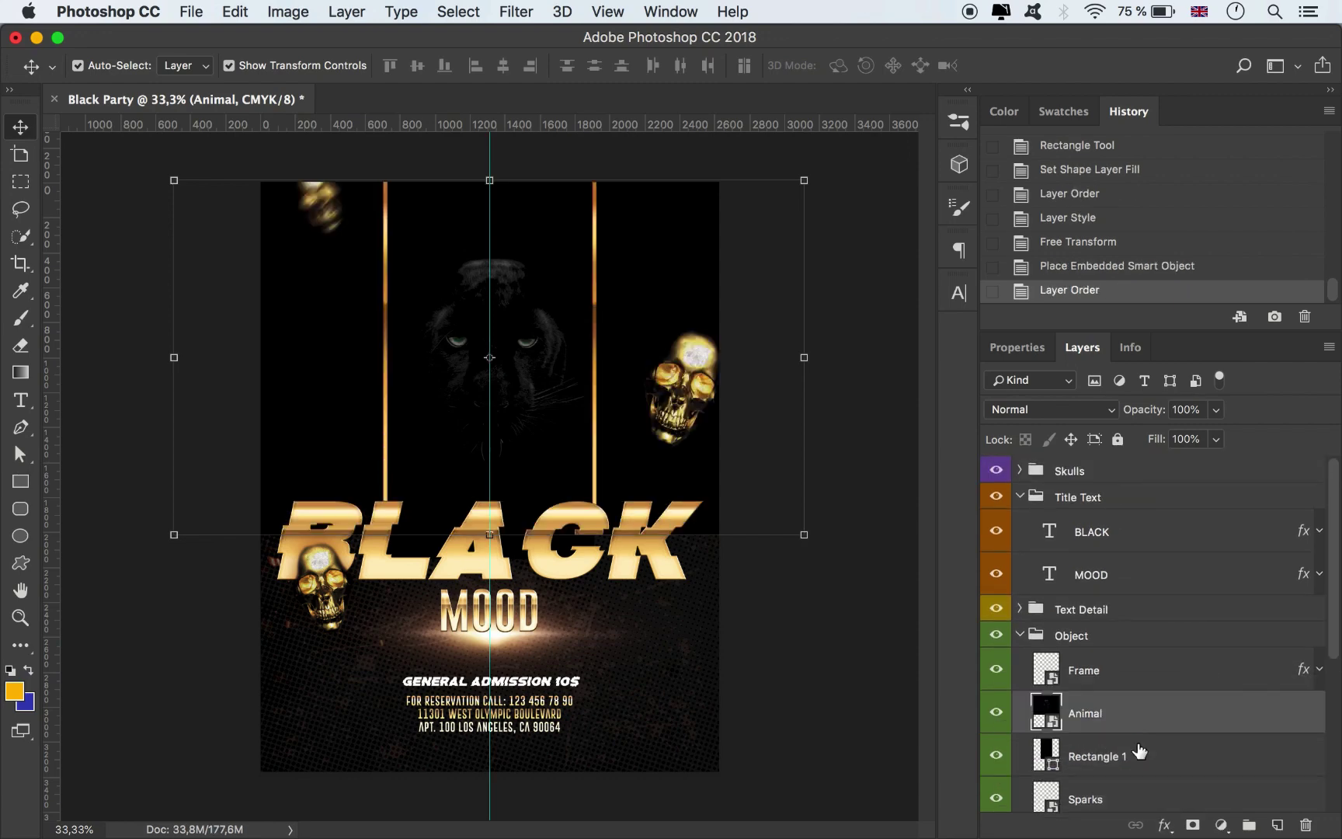
alt+click(1113, 730)
scroll(1148, 738, down, 2)
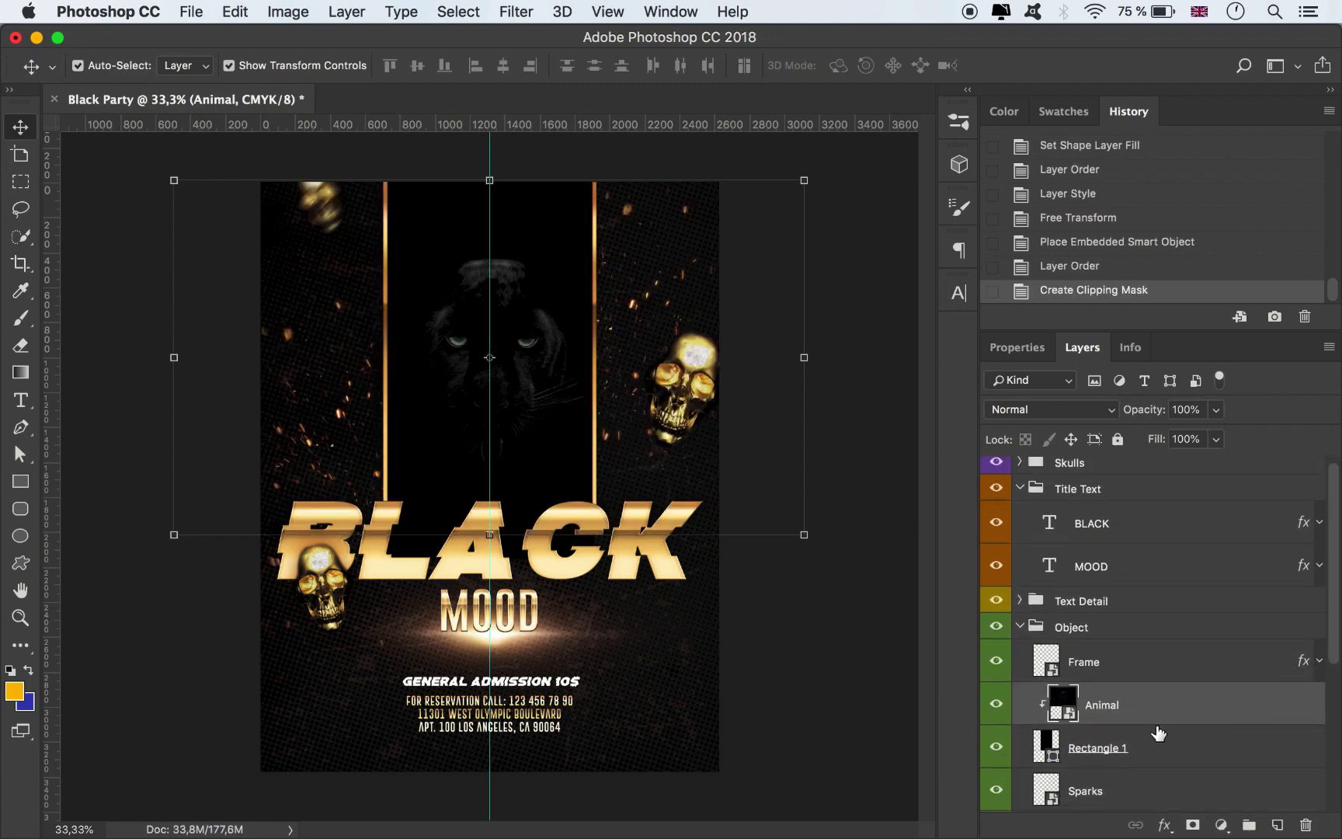
Enlarge the Animal image to about 23% and keep the panther centred between the gold bars
drag(804, 535, 833, 549)
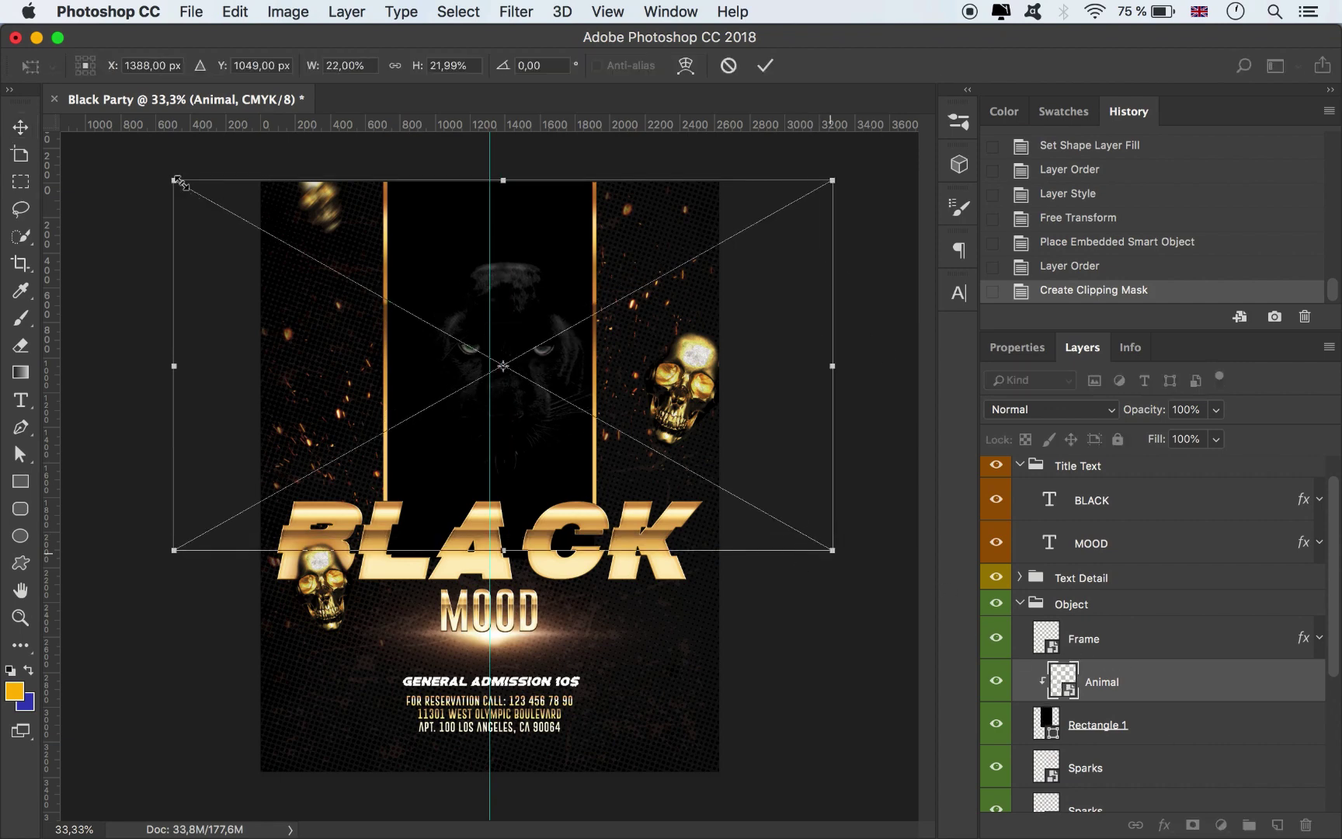
drag(174, 180, 137, 163)
drag(134, 160, 142, 162)
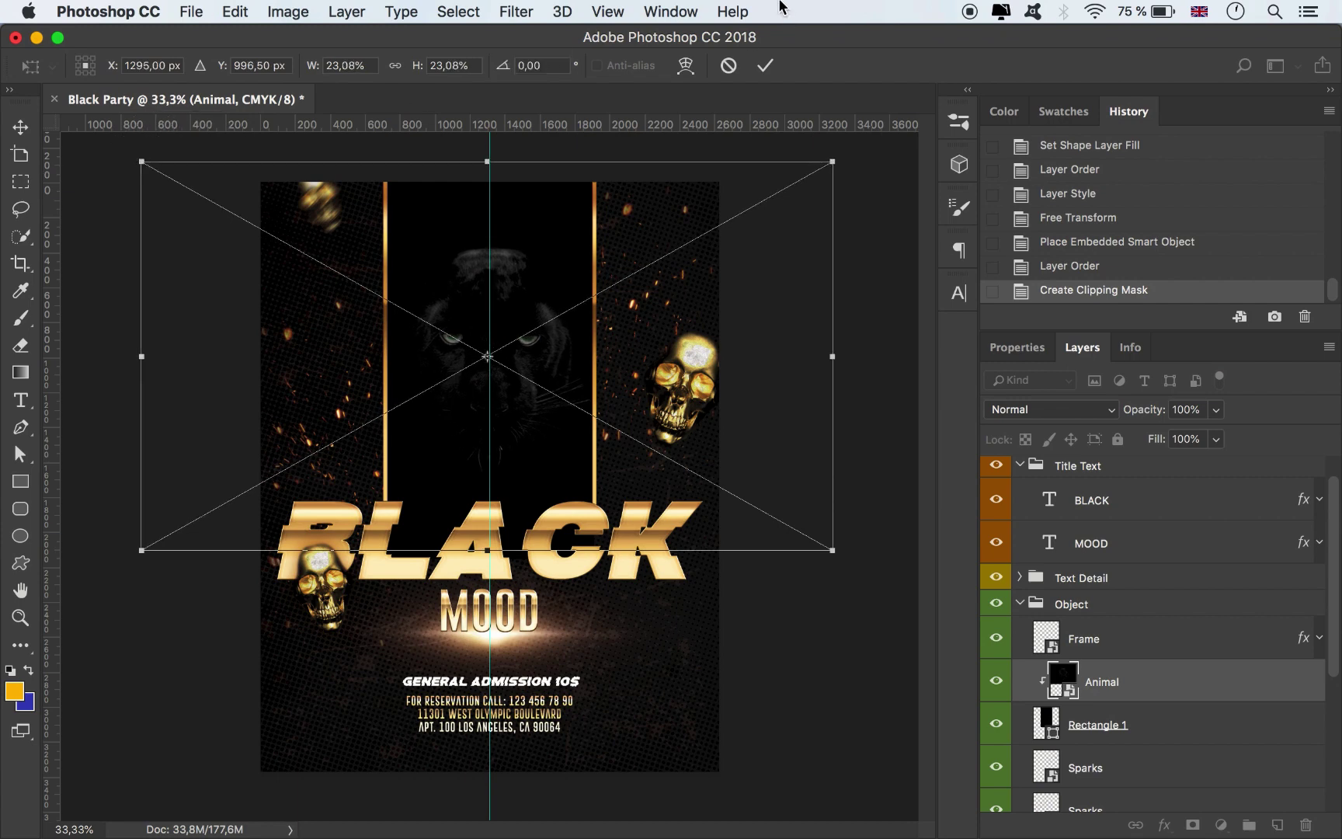
click(766, 65)
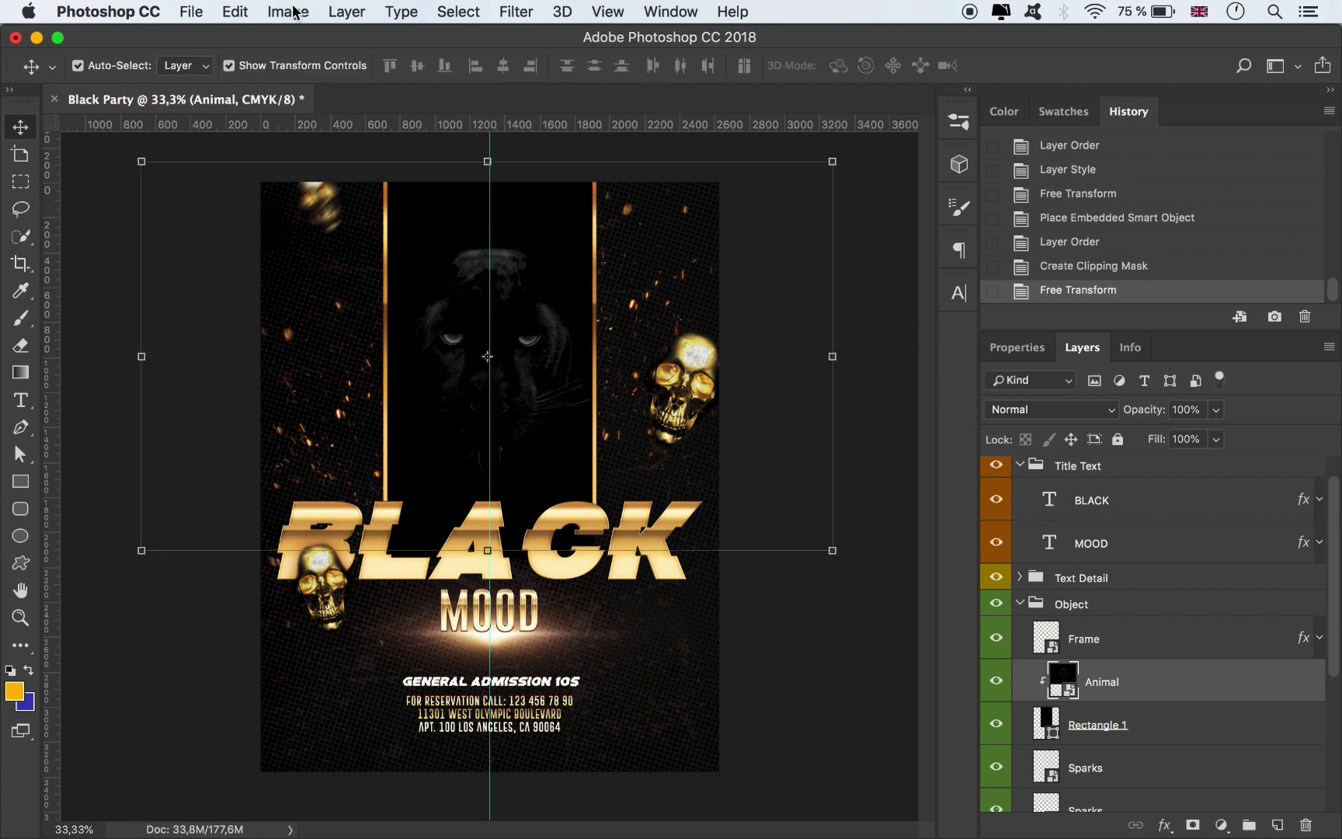
Brighten the Animal layer's midtones slightly with a Levels adjustment and collapse its smart filter list
click(293, 11)
mouse_move(435, 64)
click(543, 90)
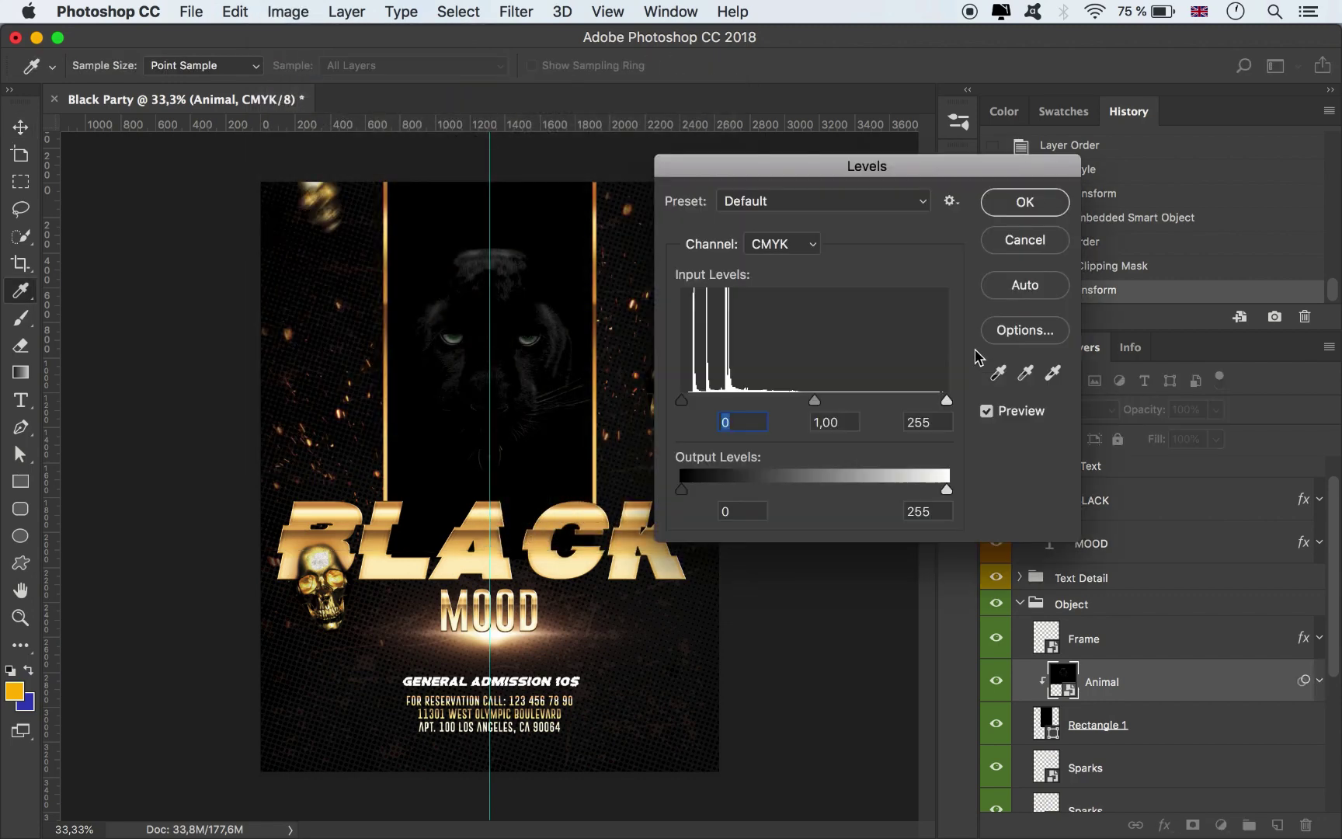
drag(701, 394, 674, 392)
drag(815, 400, 790, 402)
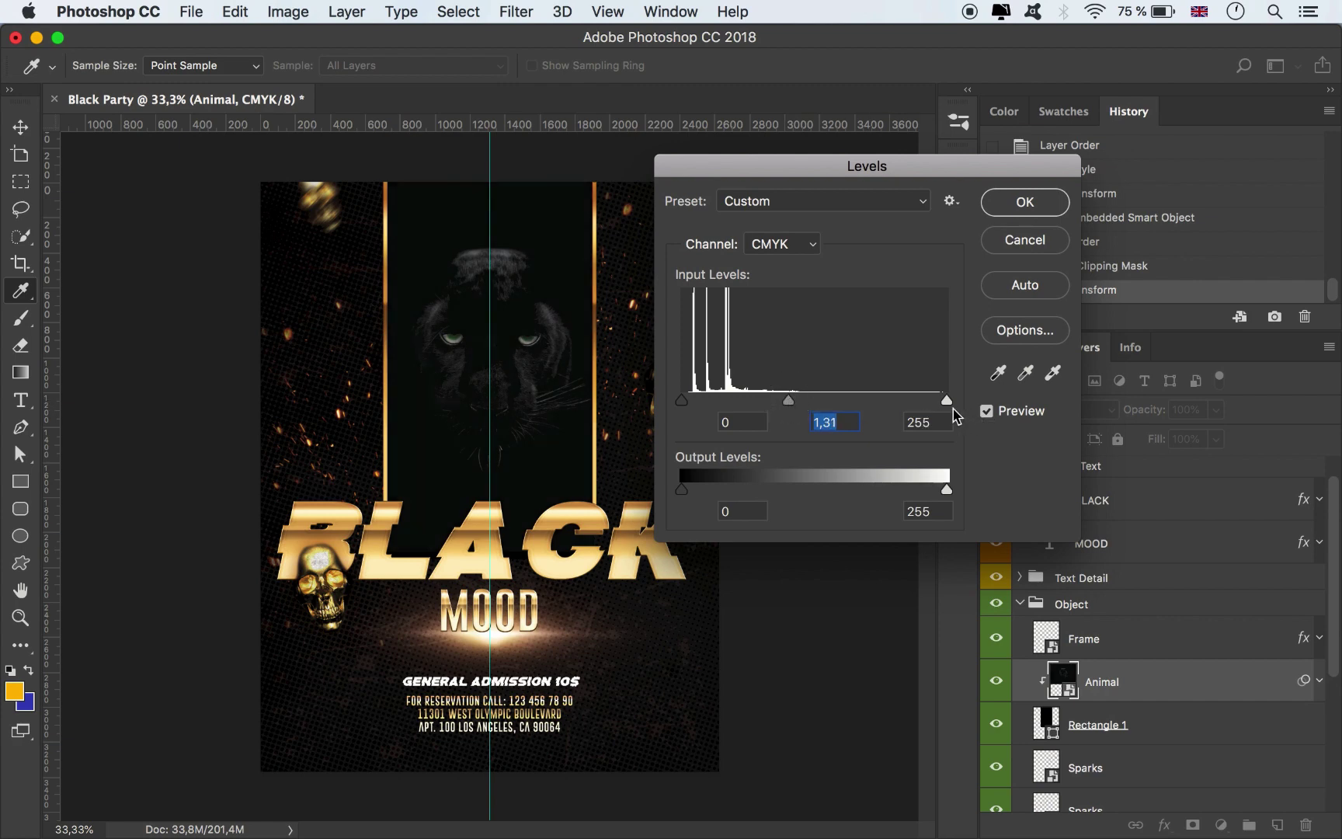
mouse_move(947, 400)
mouse_down()
mouse_move(924, 398)
mouse_move(960, 408)
mouse_up()
drag(788, 399, 797, 403)
click(1017, 215)
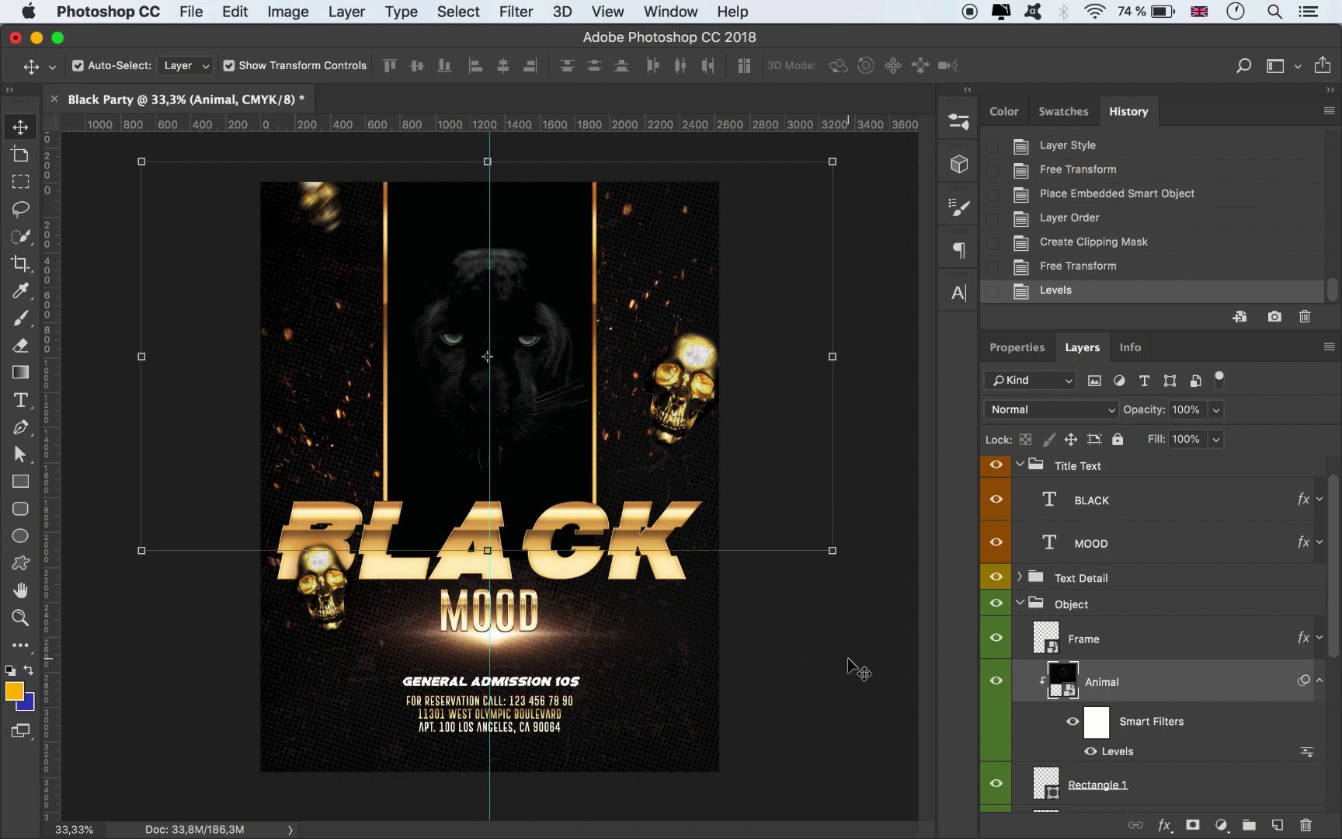
click(848, 657)
click(1319, 682)
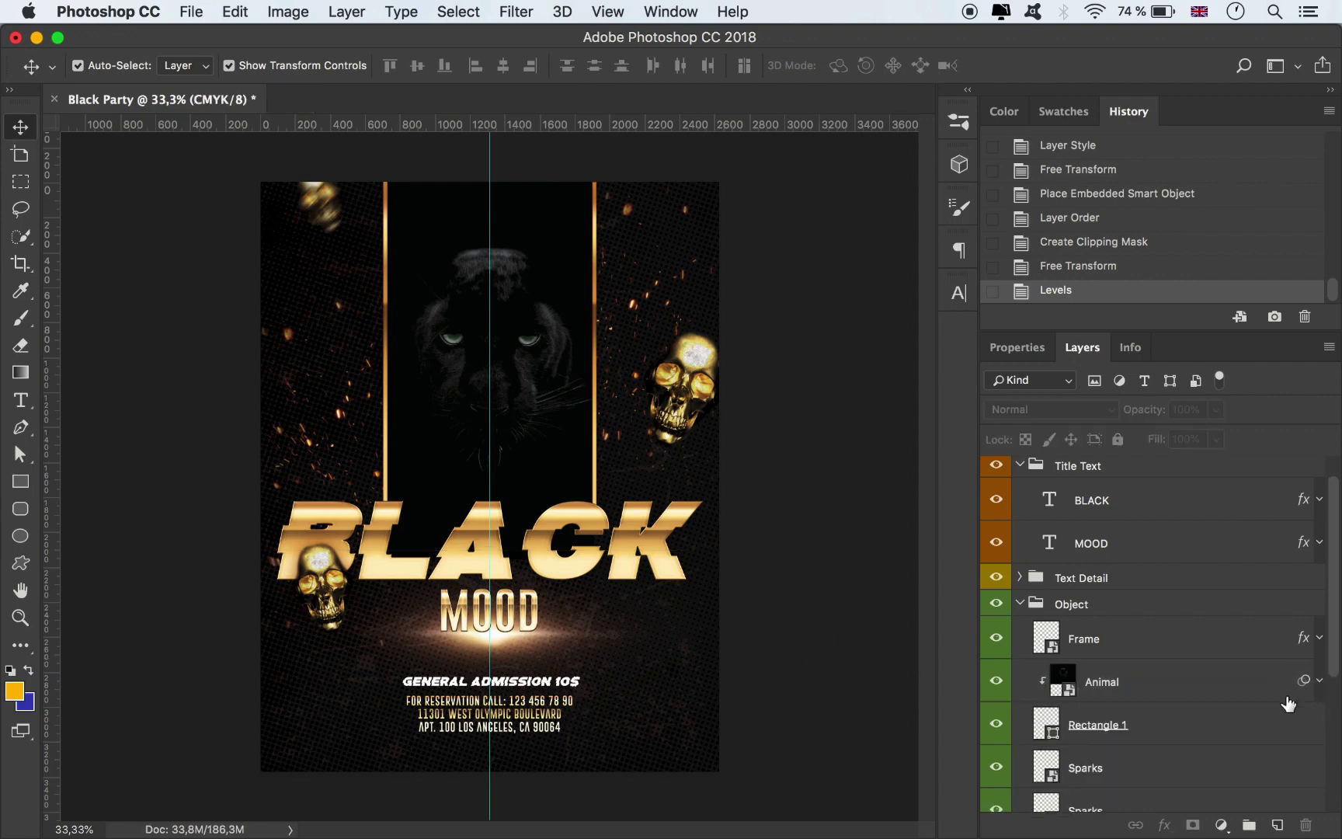
Convert the Animal and Rectangle 1 layers together into one smart object
click(1148, 721)
shift+click(1140, 696)
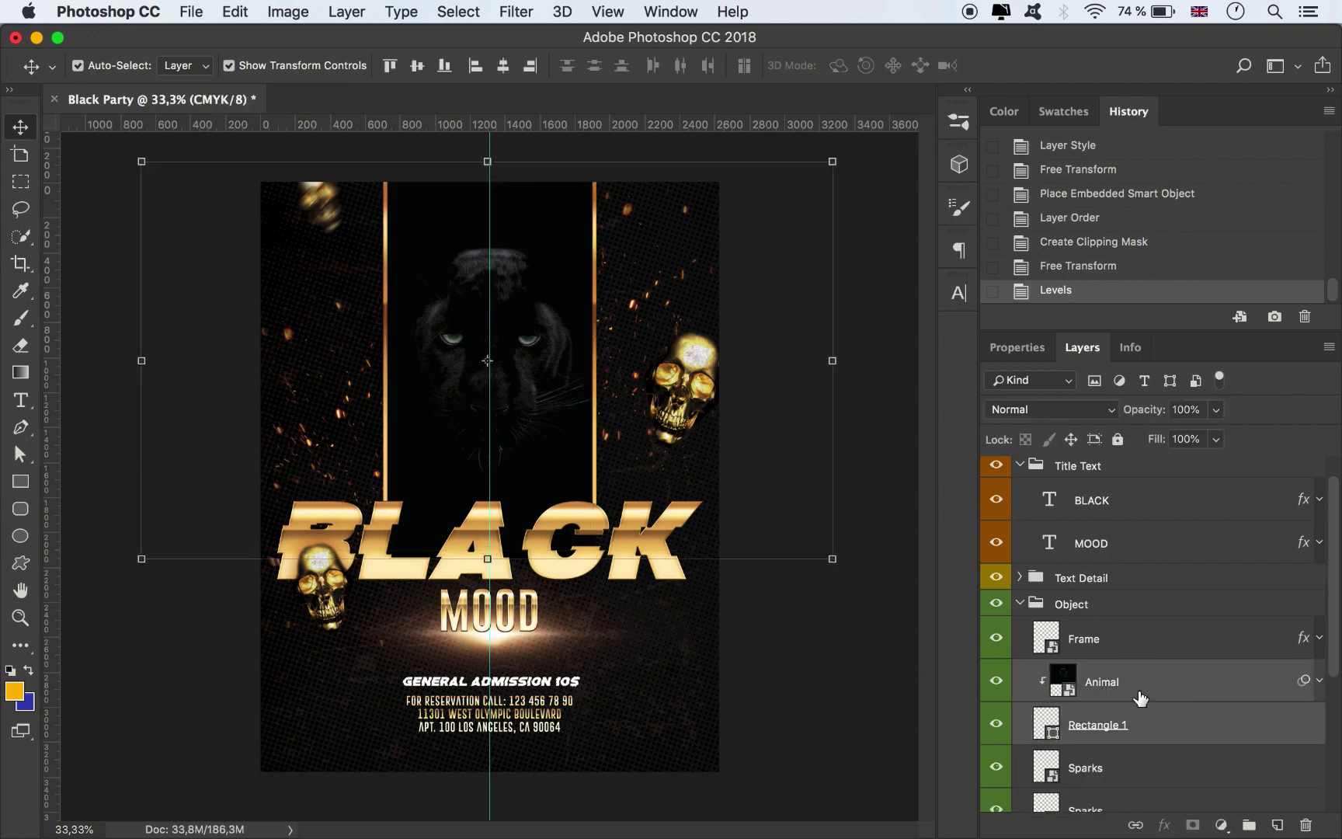
right_click(1140, 698)
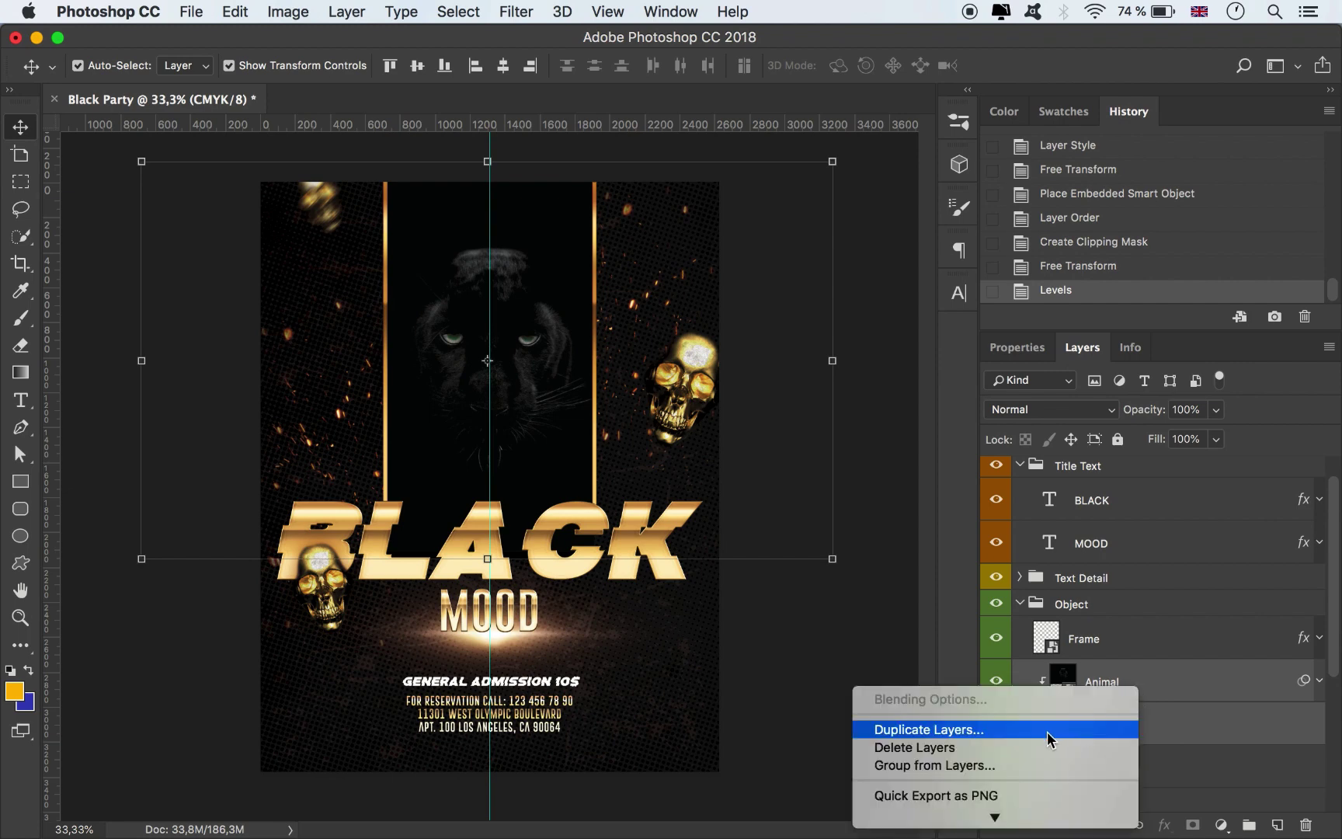
scroll(1015, 762, down, 5)
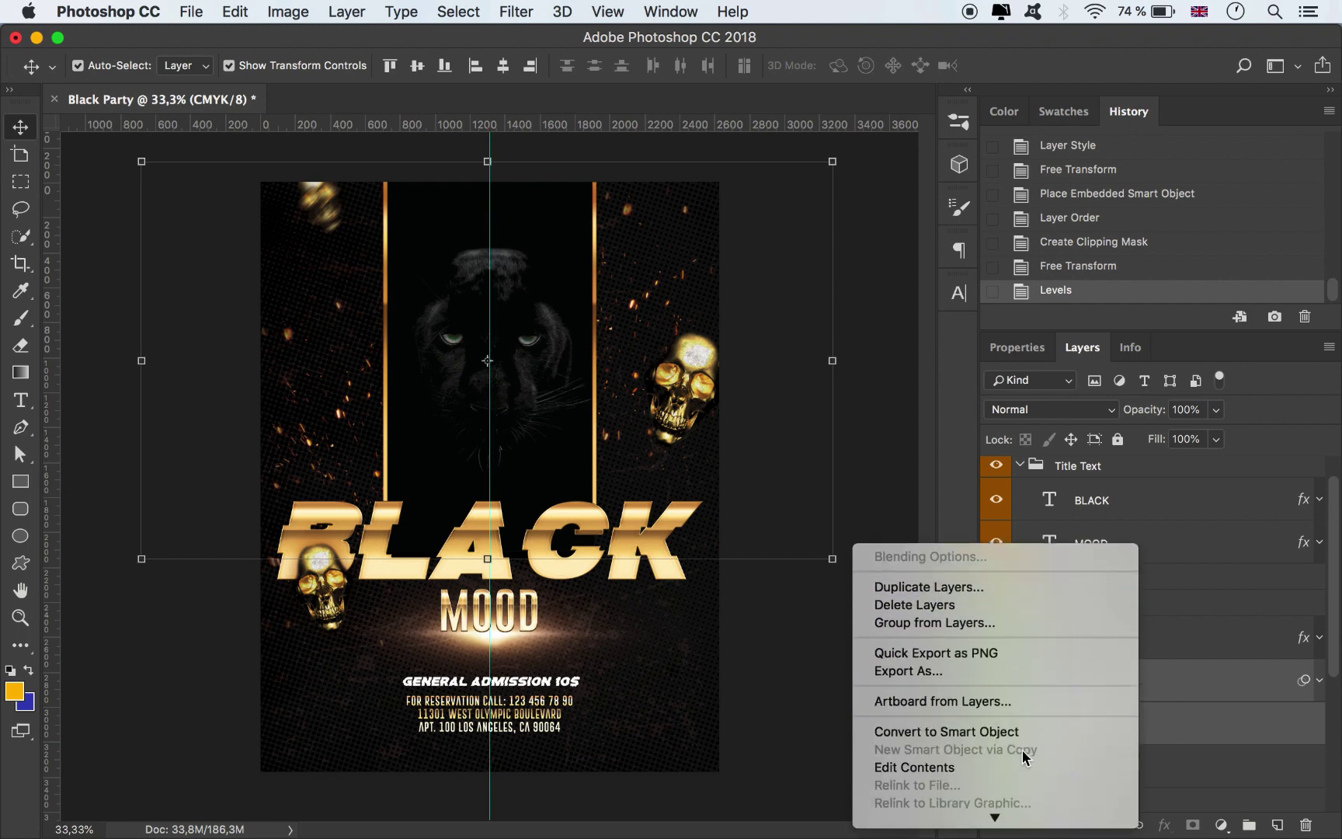
scroll(1023, 734, down, 5)
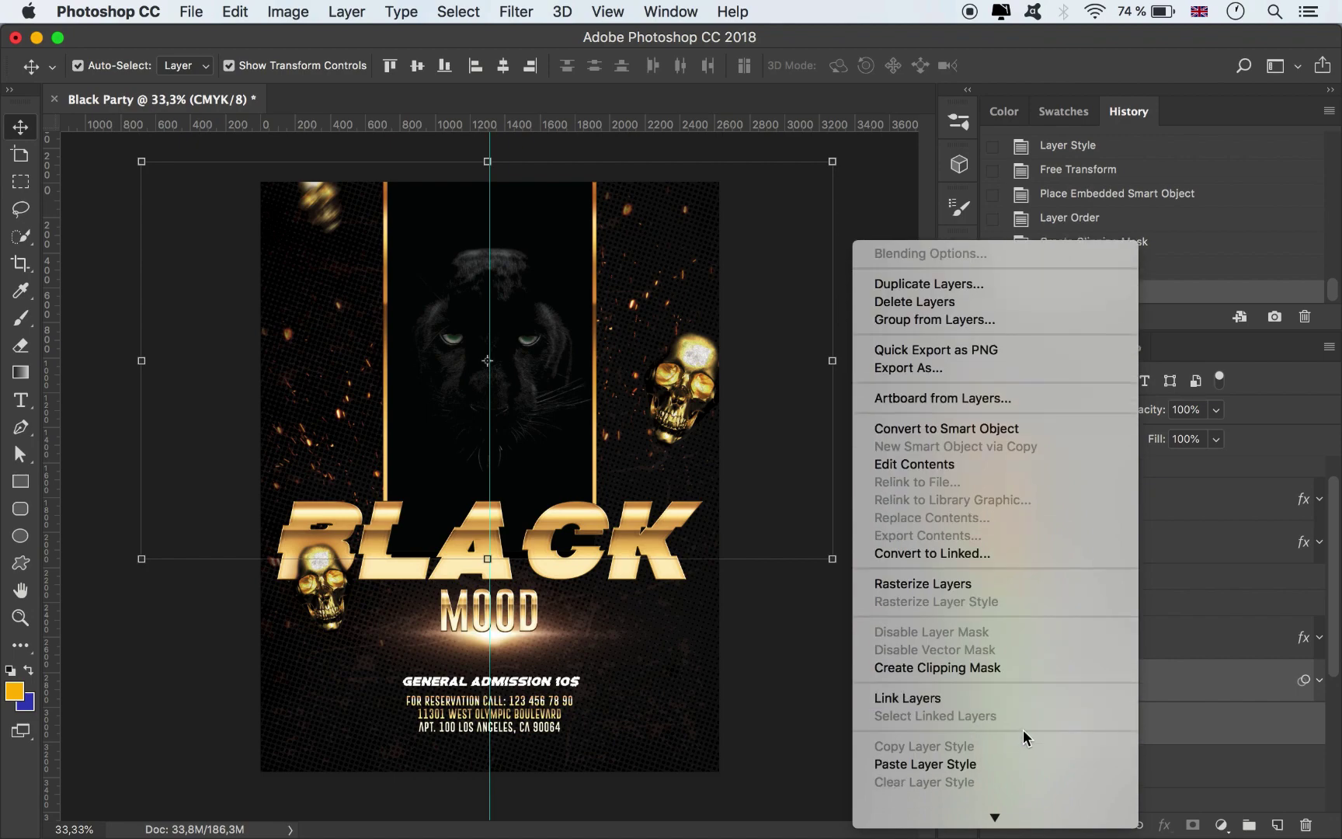
click(986, 411)
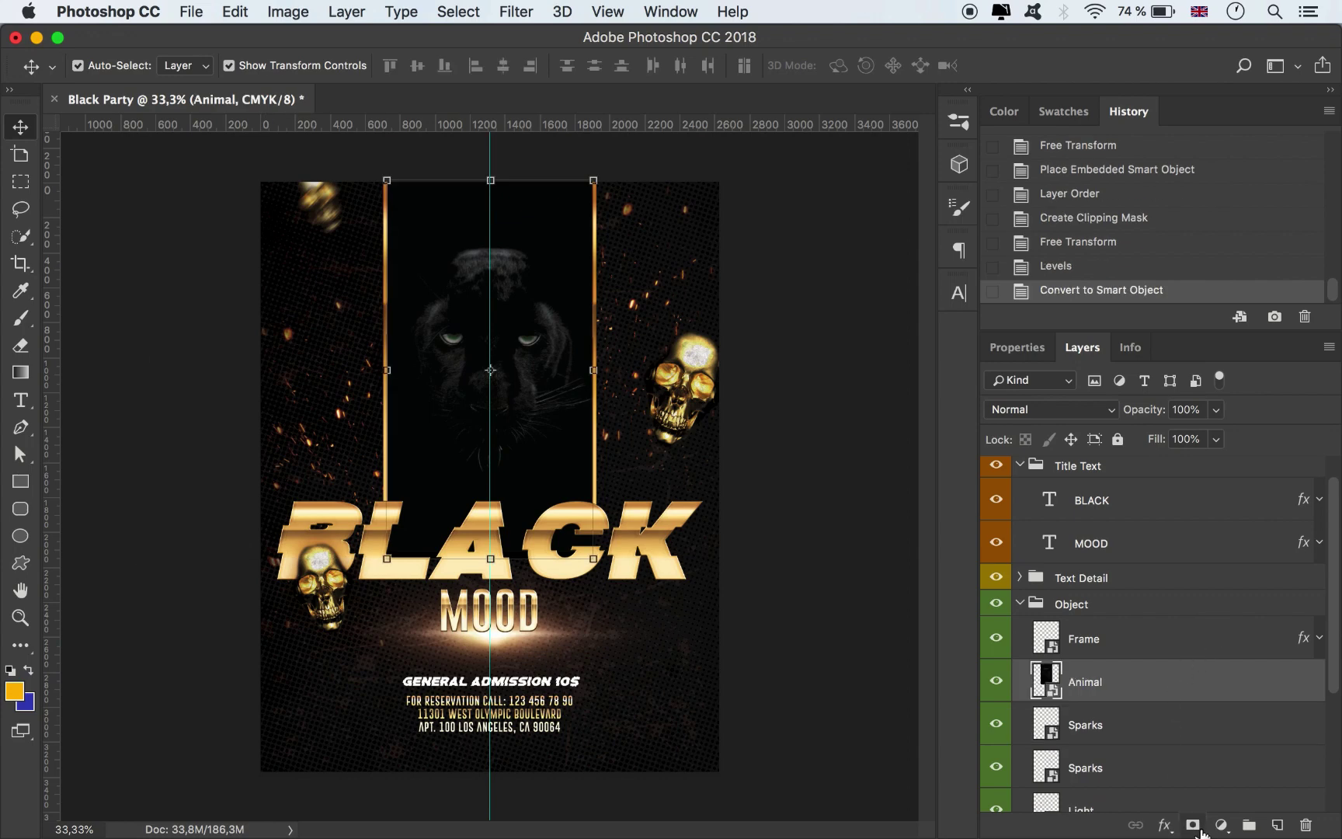
Add a layer mask to the Animal layer and fade its lower part with several black-to-transparent gradients at 31% opacity
click(1193, 825)
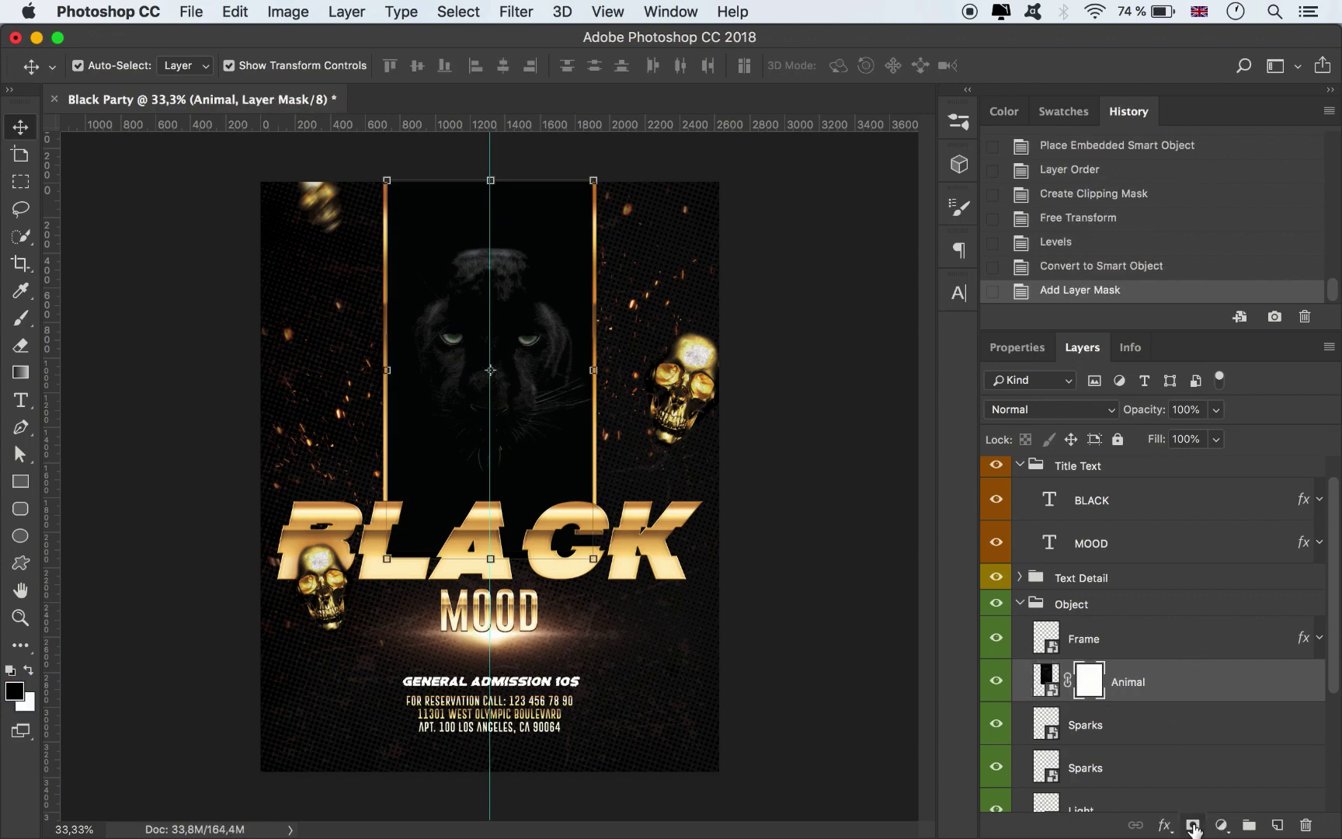
click(20, 372)
drag(469, 572, 475, 438)
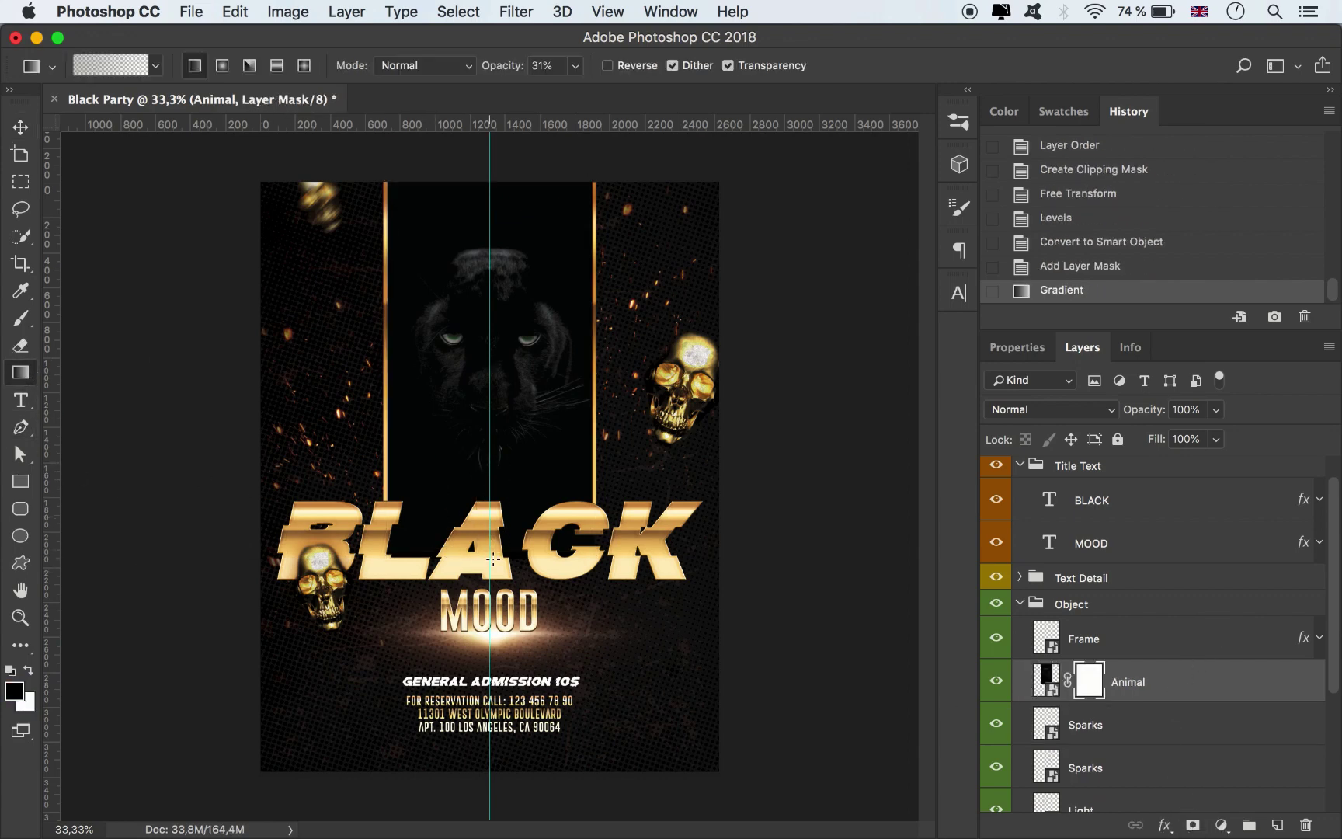
drag(490, 548, 533, 471)
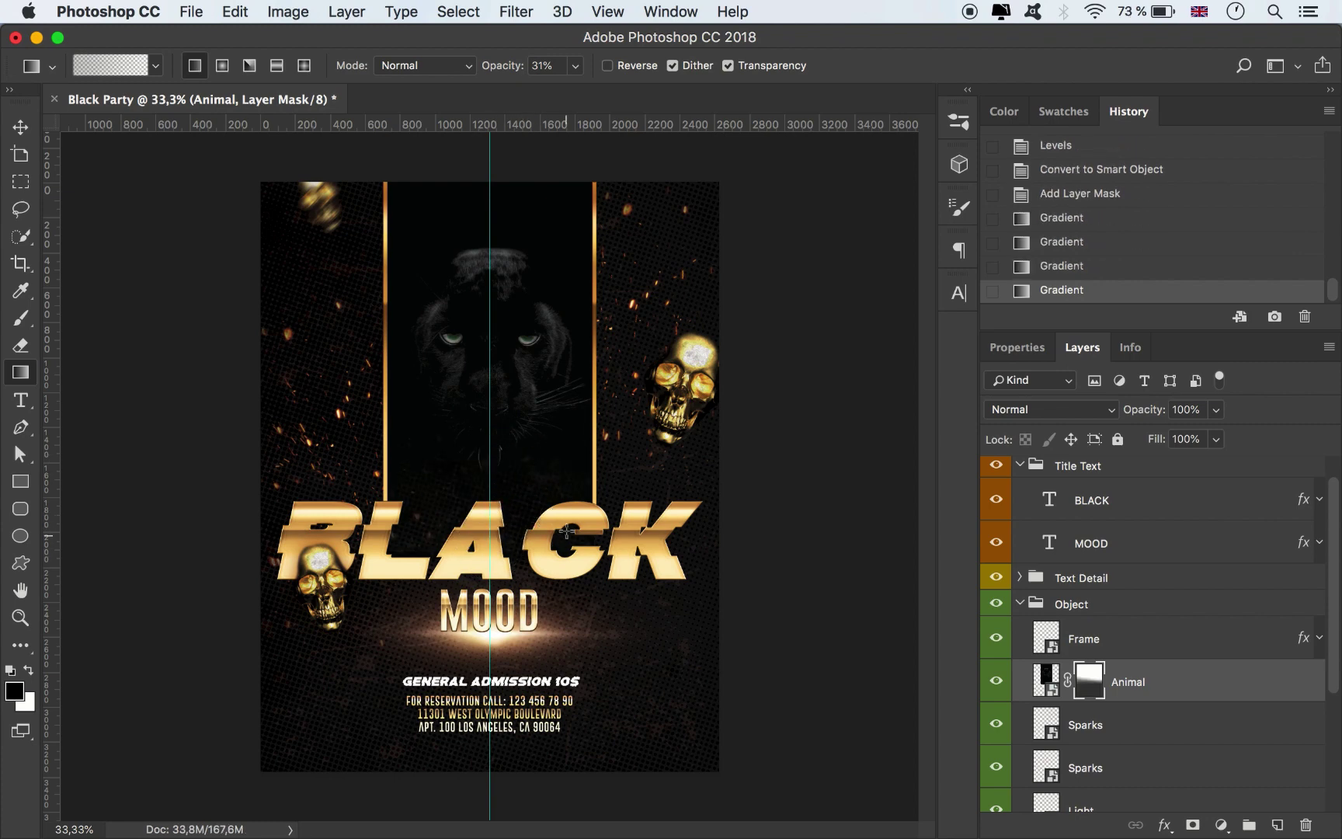
drag(567, 530, 556, 437)
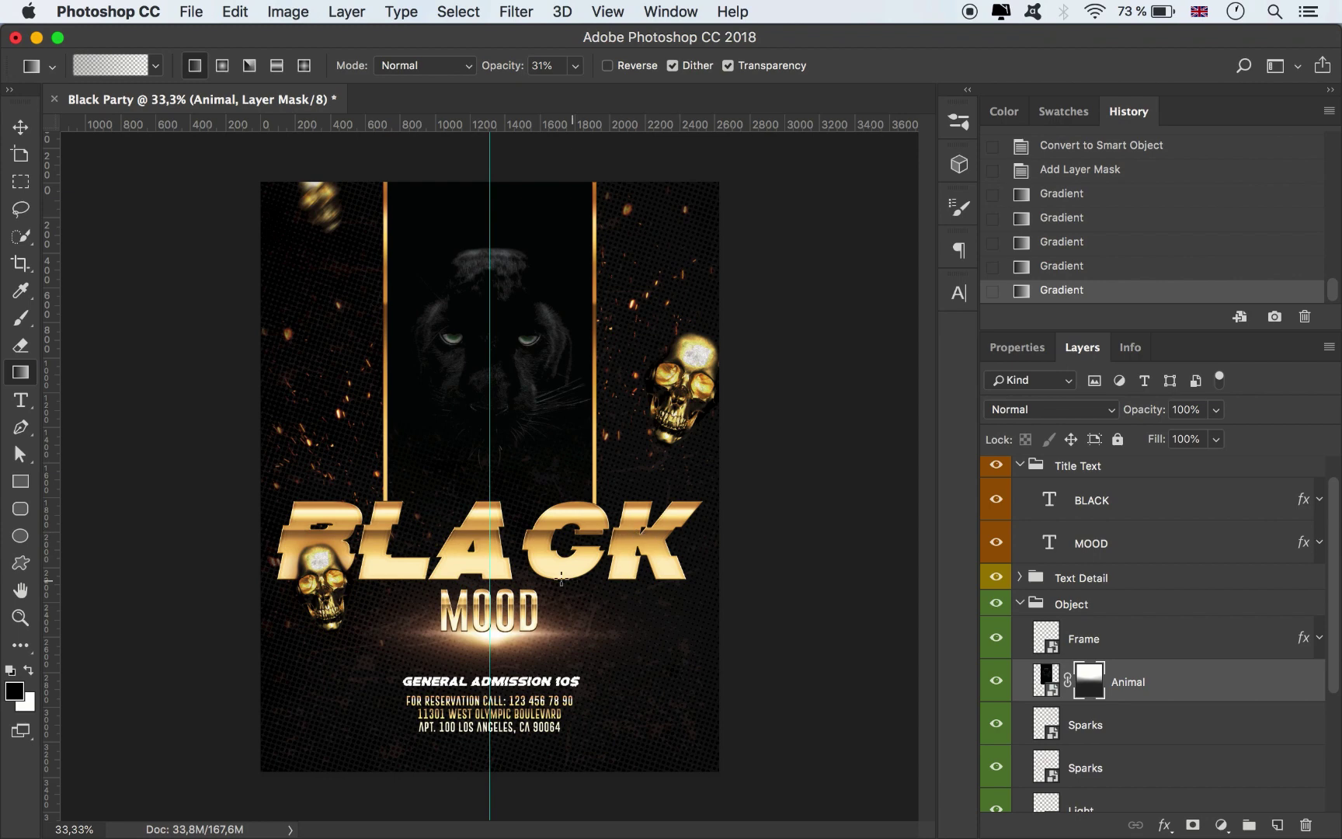
Mask the Frame layer and fade the lower ends of the gold bars into the BLACK title with 31% opacity gradients
click(1158, 643)
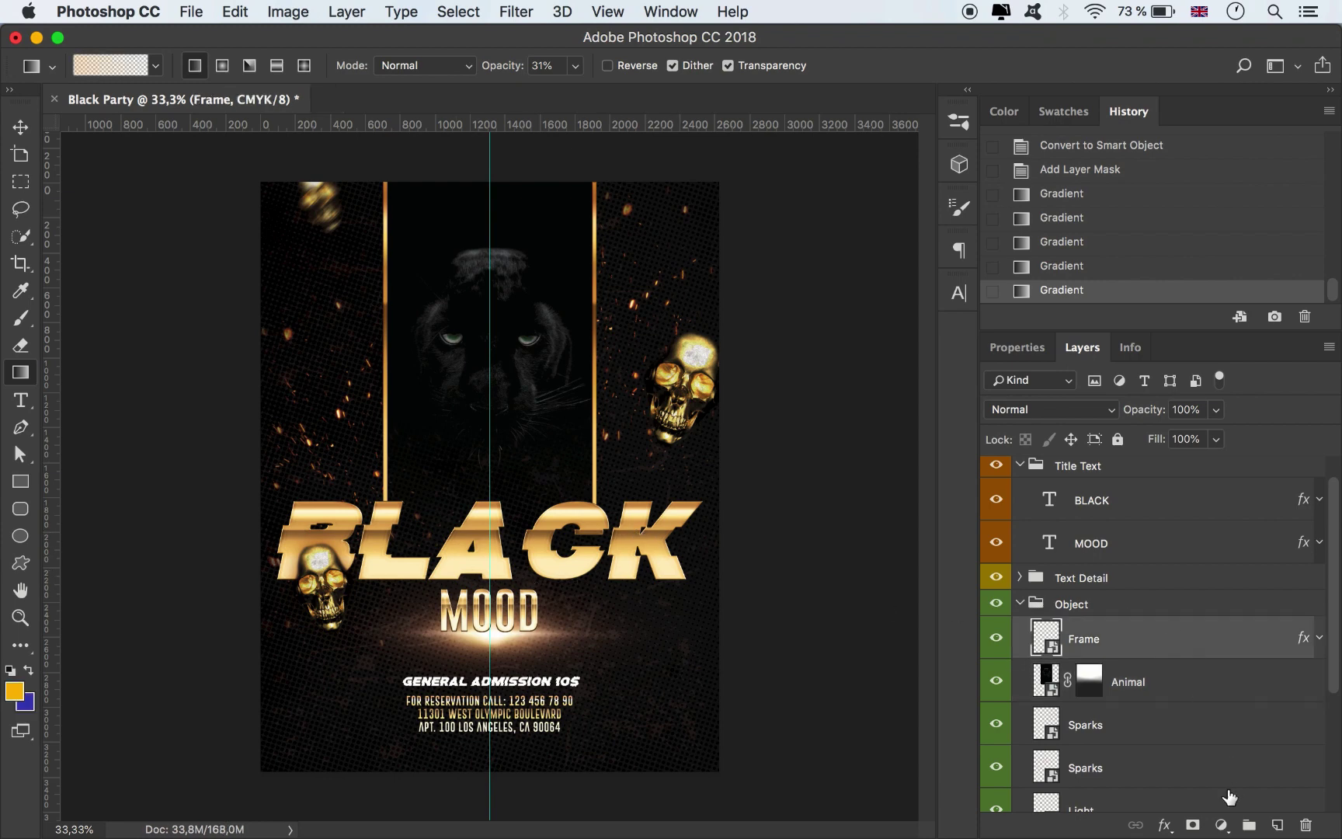
click(1193, 825)
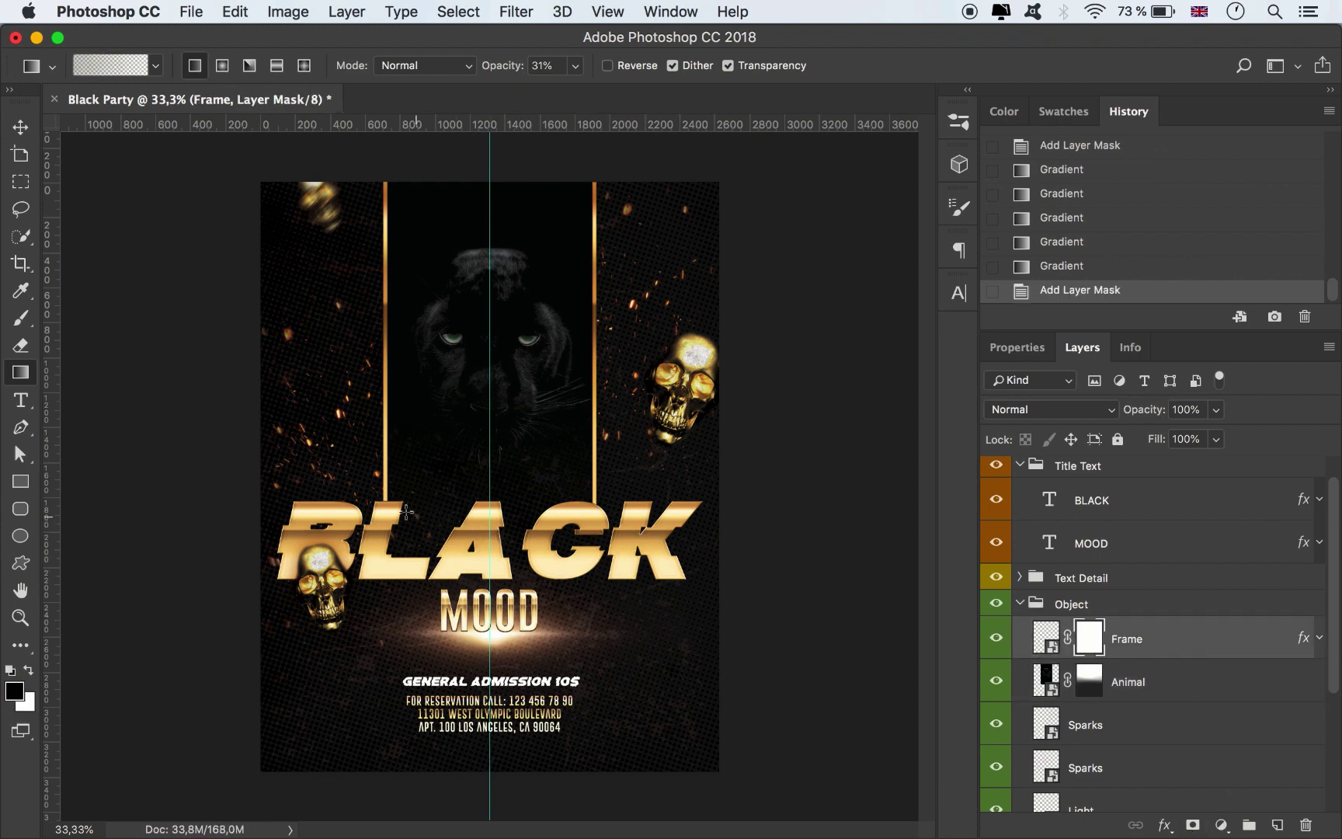
mouse_move(405, 512)
mouse_down()
mouse_move(376, 463)
mouse_move(388, 450)
mouse_move(376, 475)
mouse_move(393, 526)
mouse_up()
drag(348, 474, 415, 538)
drag(599, 510, 588, 487)
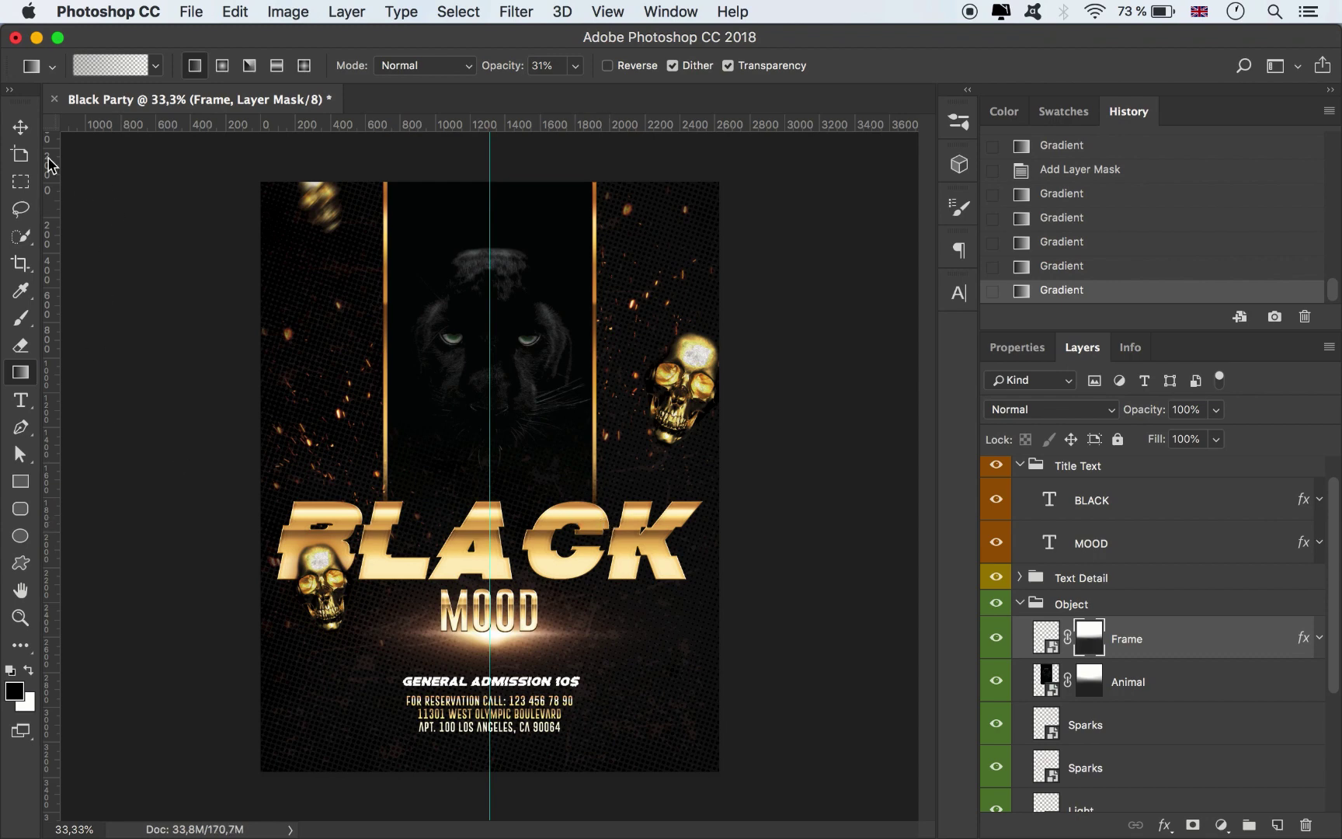
click(21, 127)
click(187, 225)
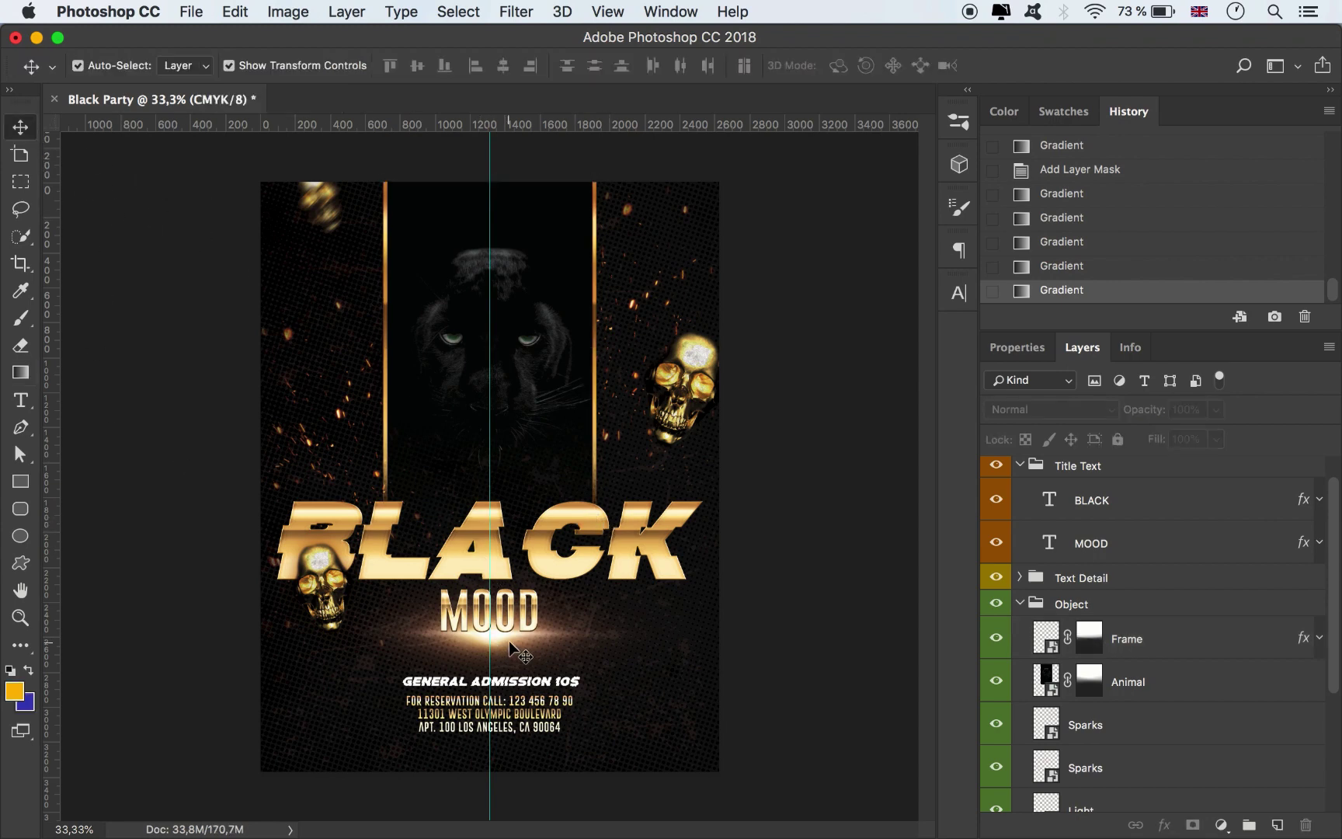
Duplicate the light flare beneath MOOD onto the right gold bar and rotate the copy to -90 degrees
drag(503, 645, 606, 381)
click(869, 267)
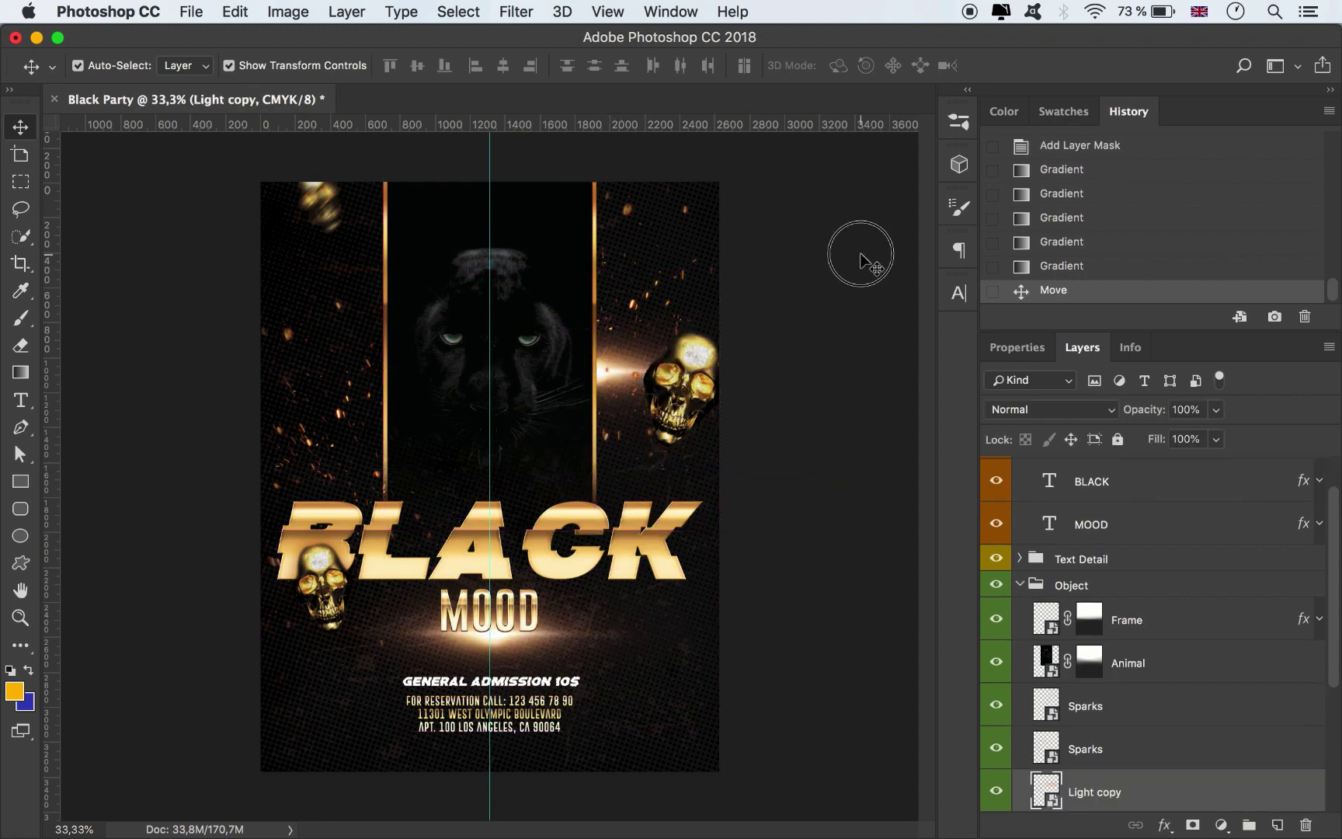
click(623, 367)
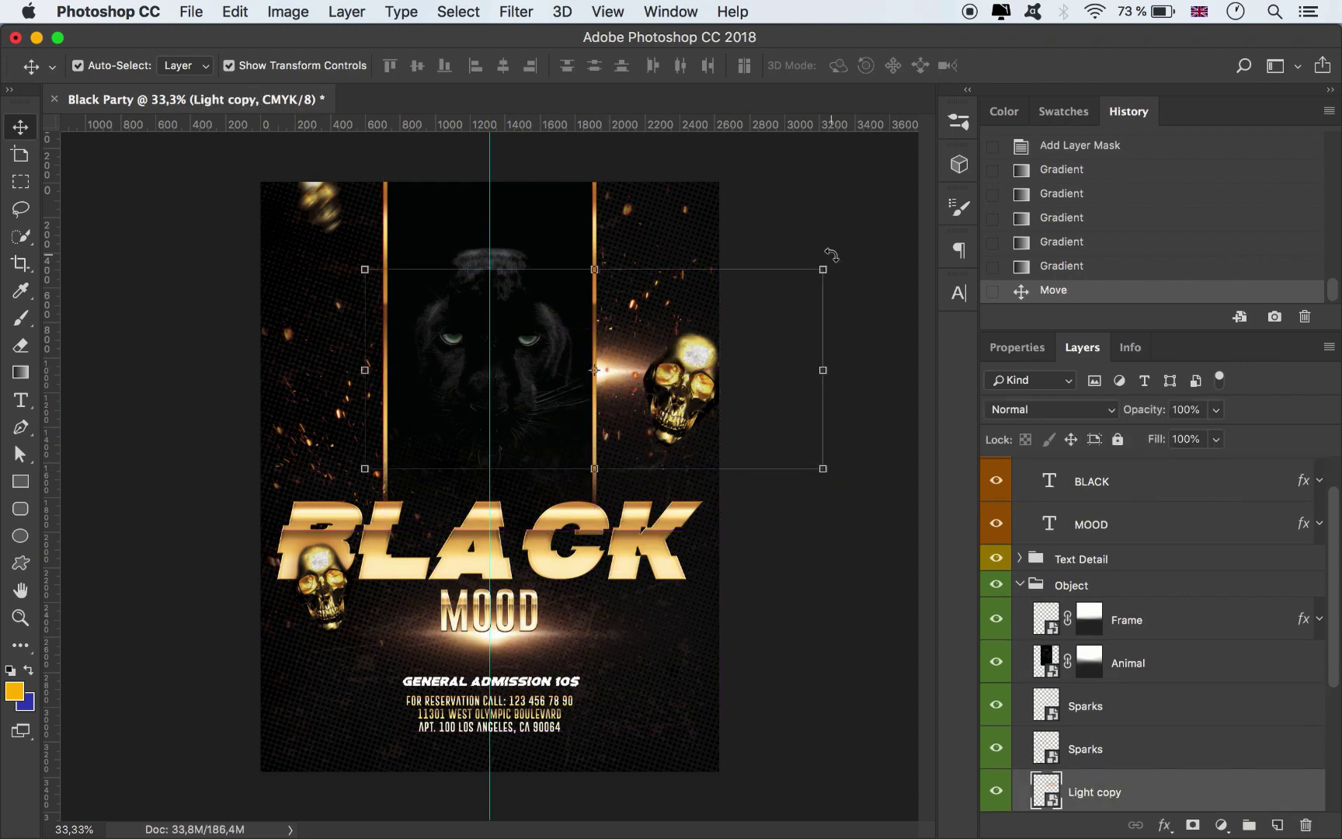
drag(838, 264, 555, 64)
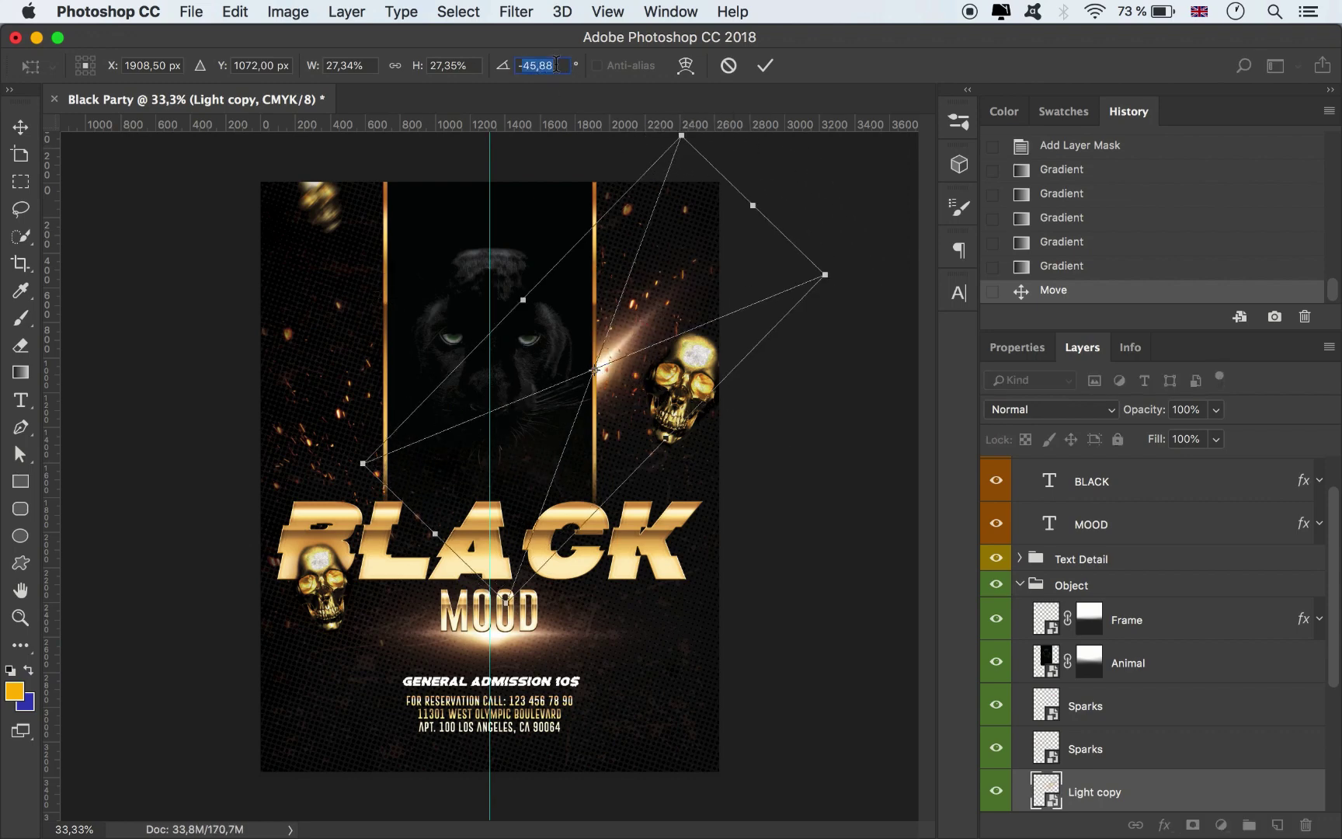
text(-90)
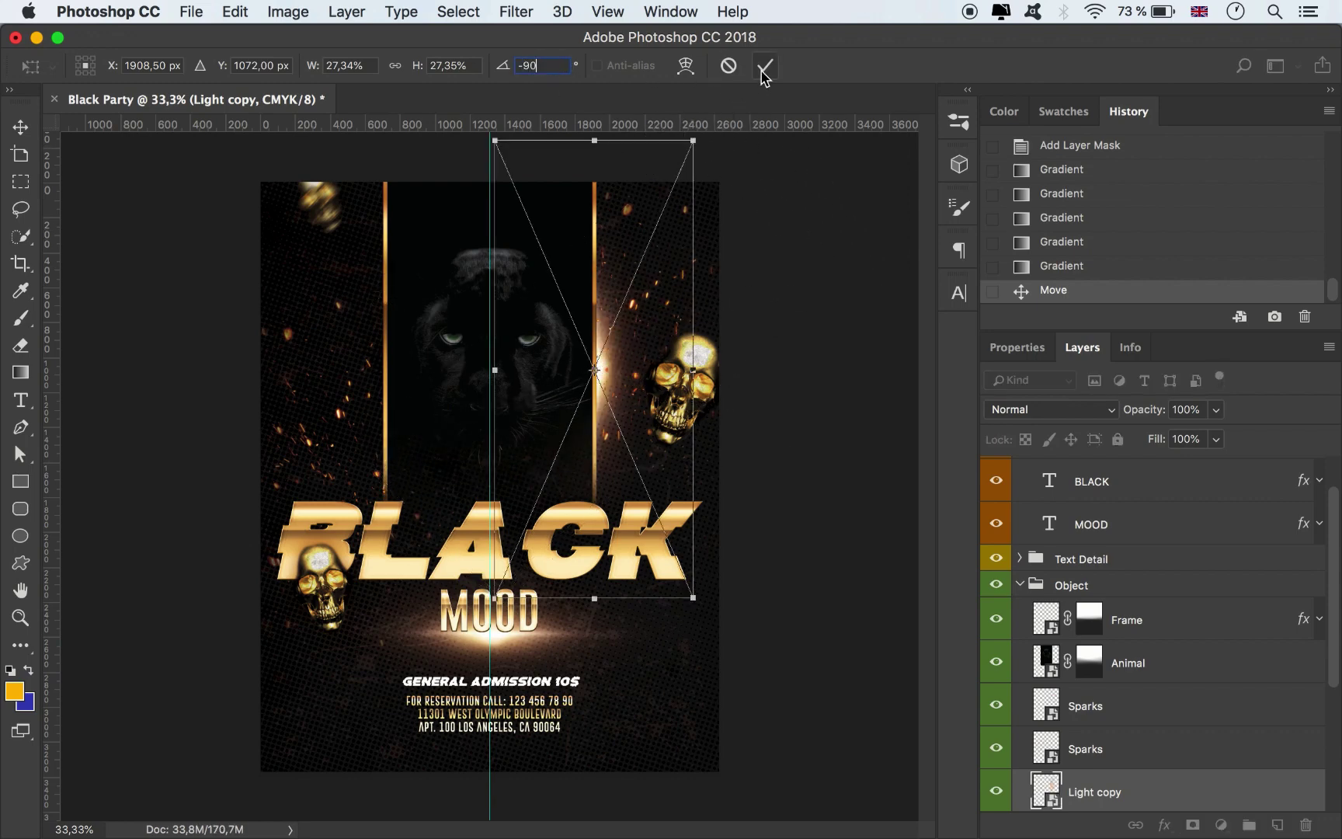
click(765, 65)
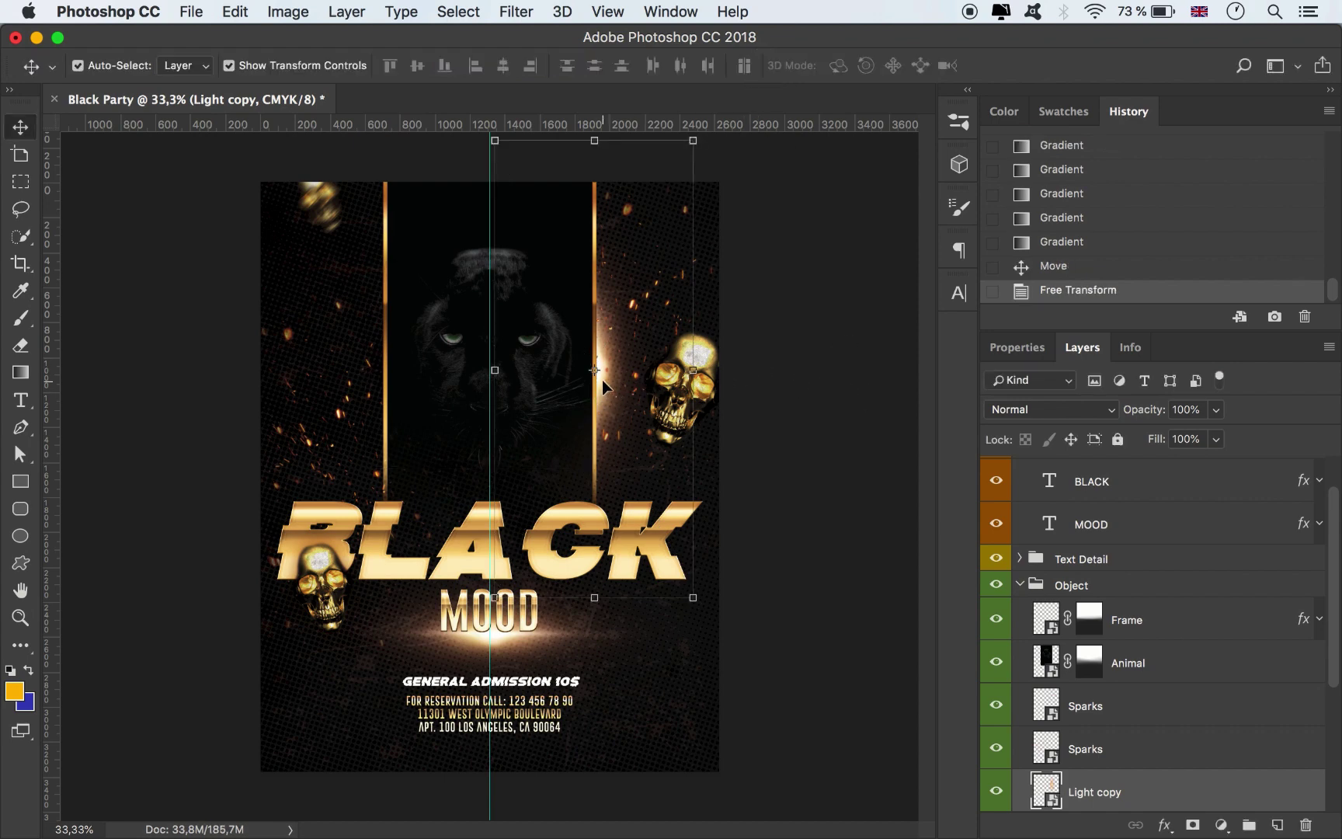
Copy the rotated light flare onto the left gold bar, slightly higher, and reselect the flare on the right bar
drag(609, 384, 389, 315)
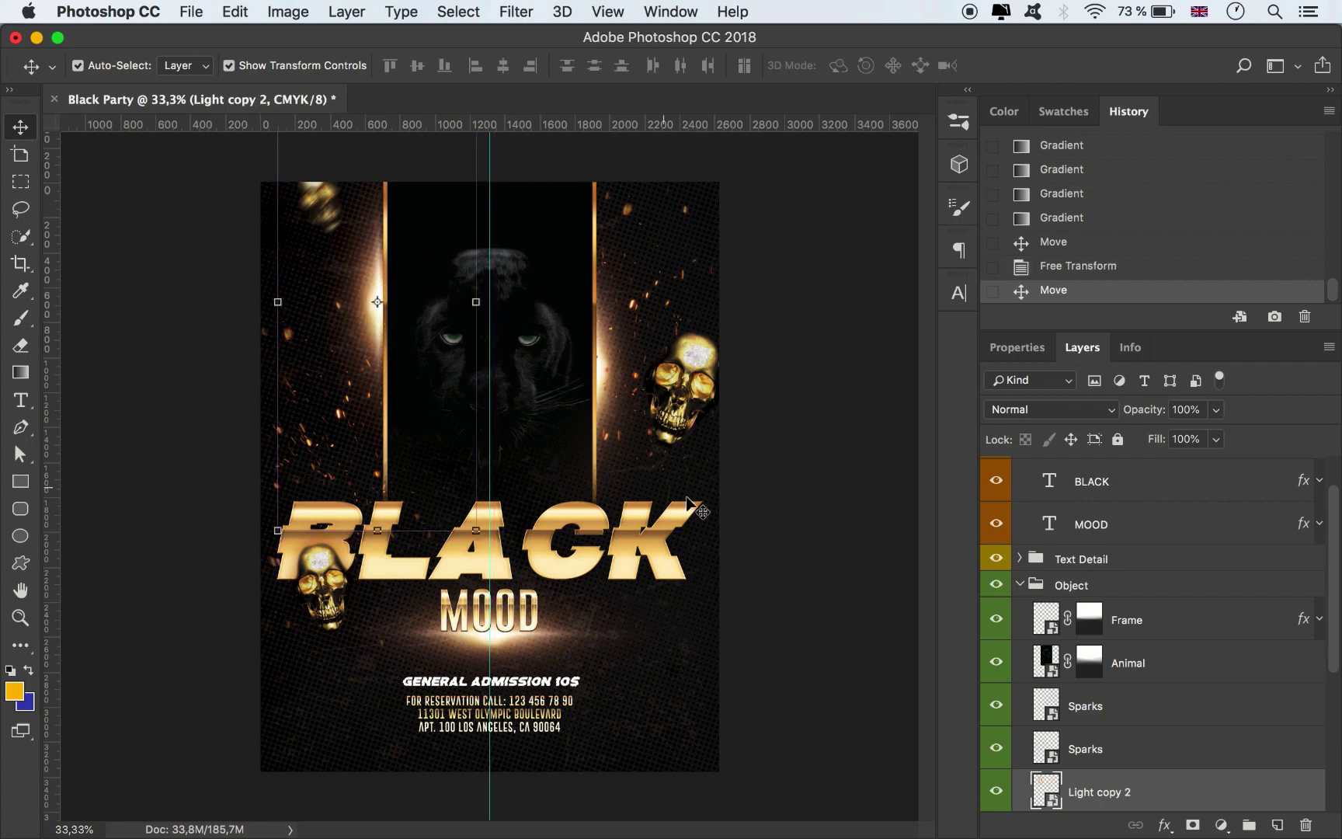
click(781, 512)
click(598, 361)
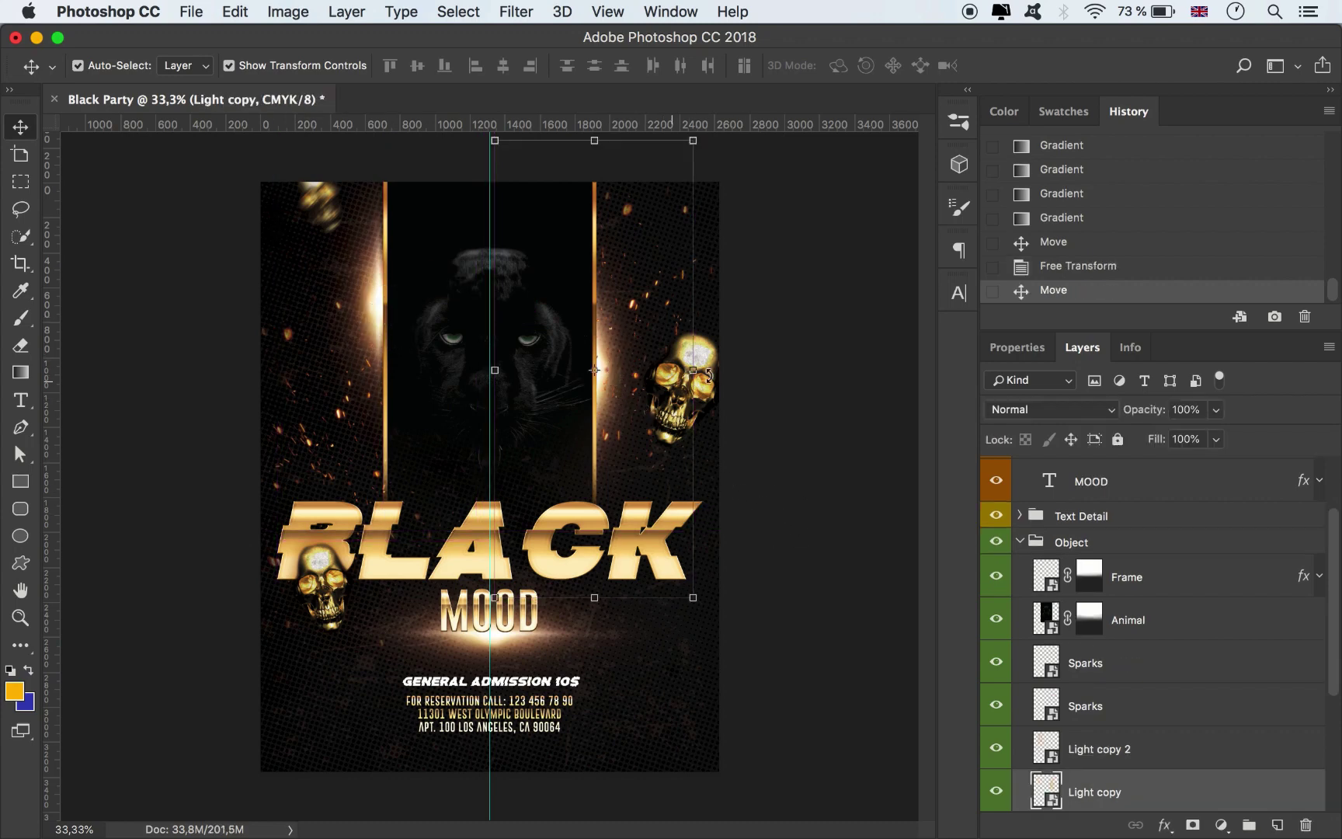
Nudge the light flare on the right gold bar slightly to the right
key(Right)
key(Right)
key(Right)
key(Right)
key(Right)
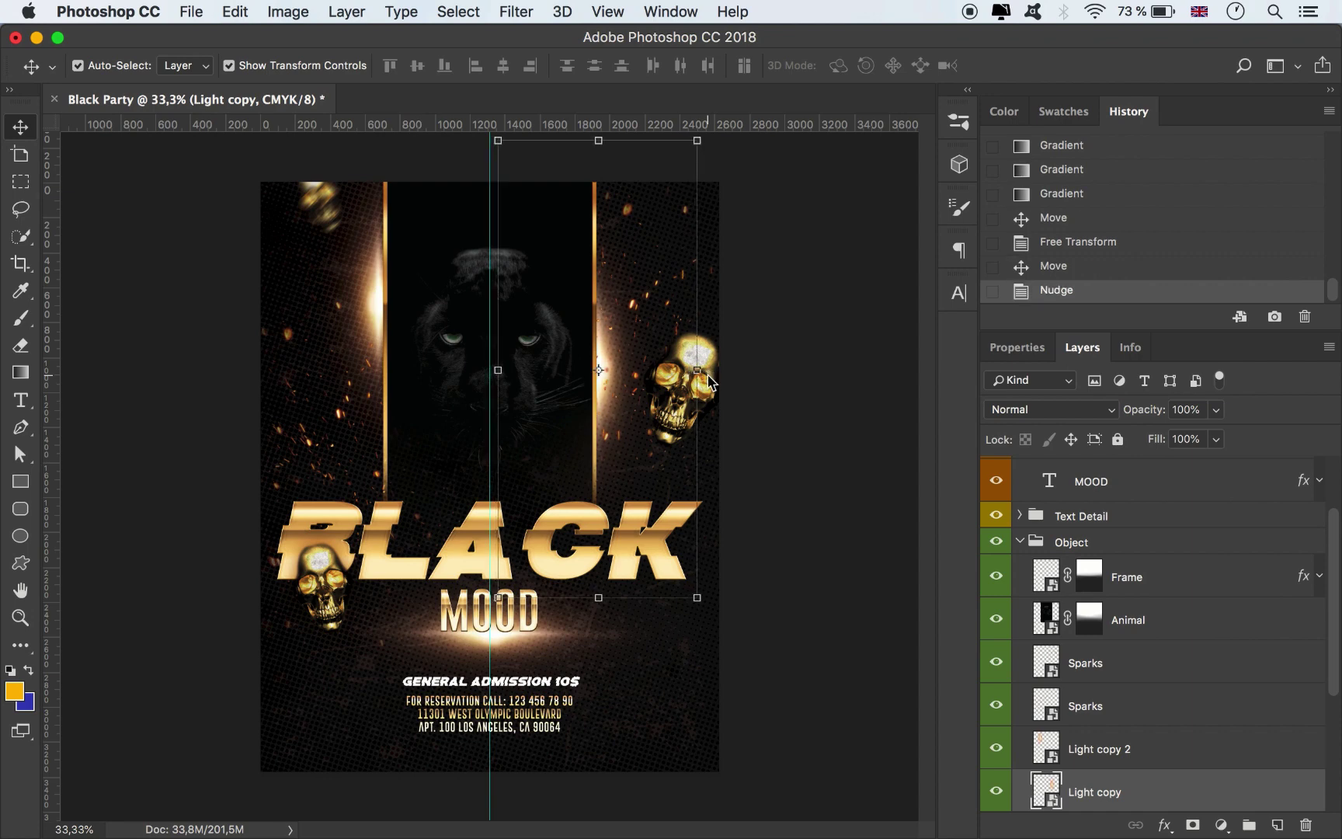
Rotate the light flare on the left gold bar very slightly from its -90 degree angle, apply the transform and deselect it
click(369, 286)
click(502, 310)
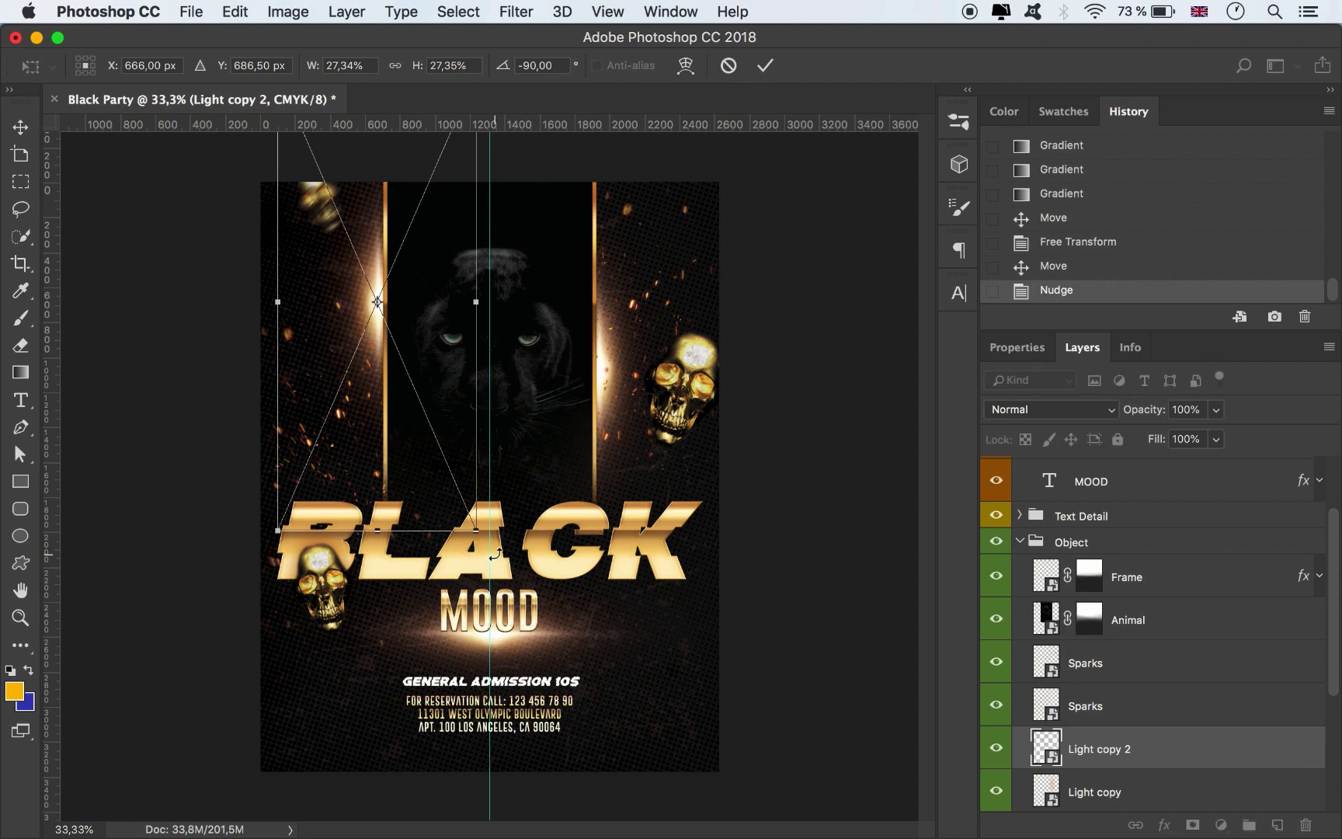
drag(494, 554, 488, 556)
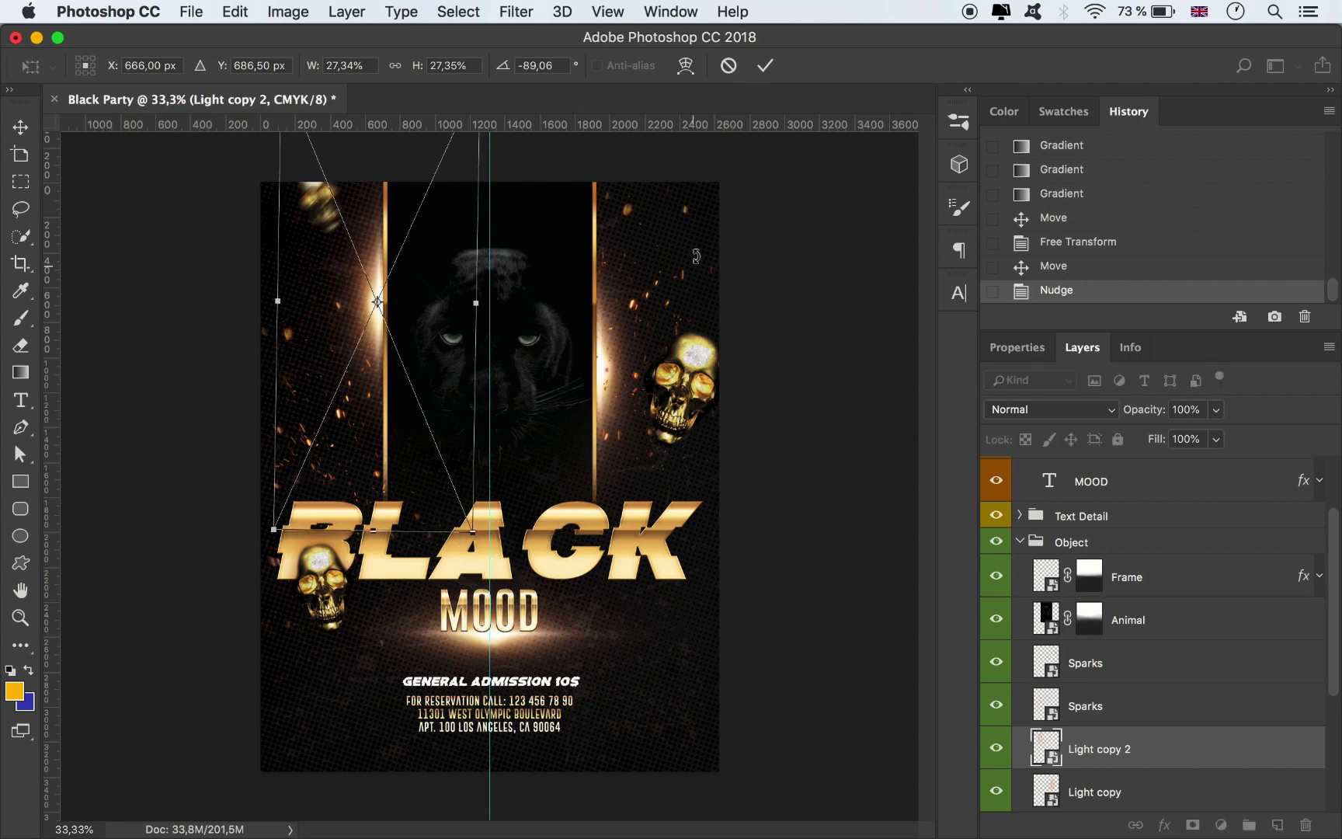
click(765, 65)
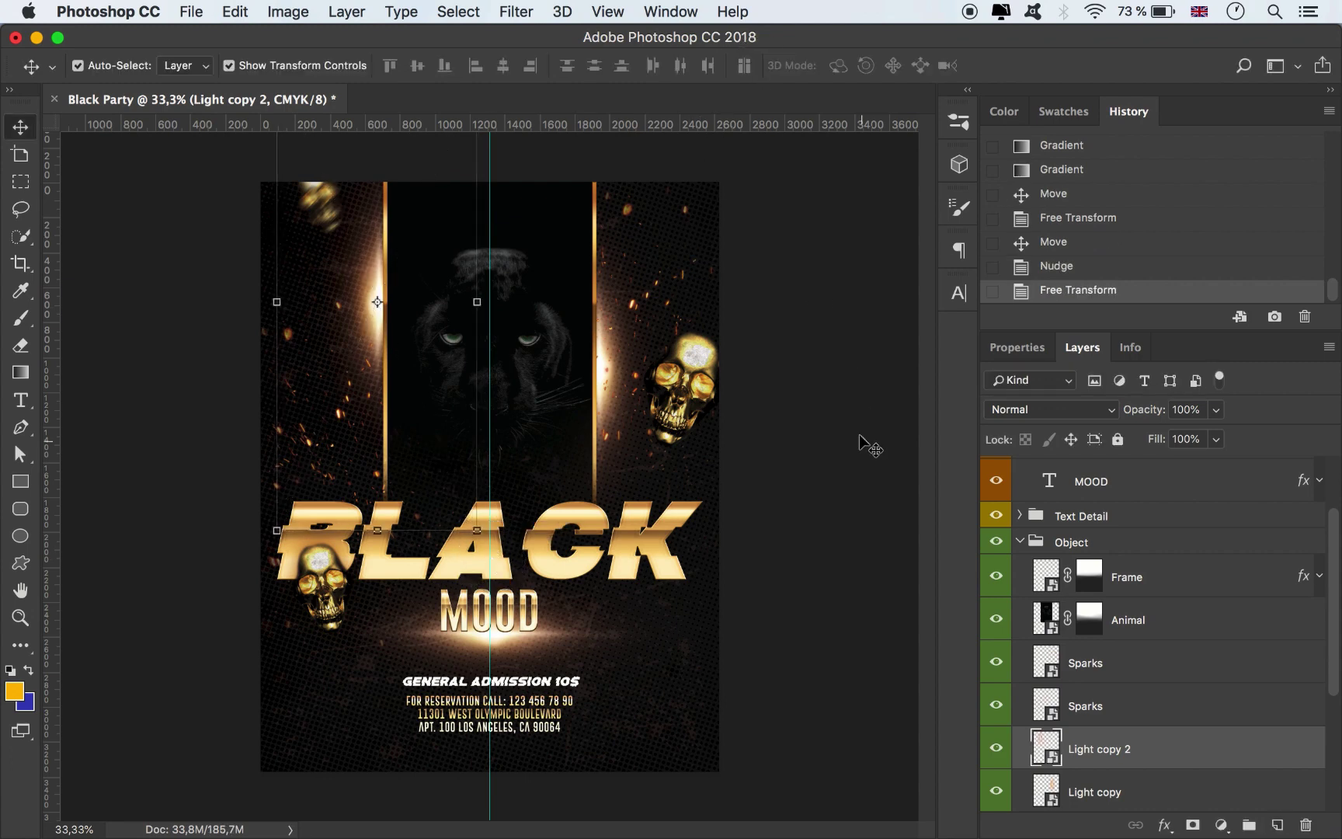
click(831, 508)
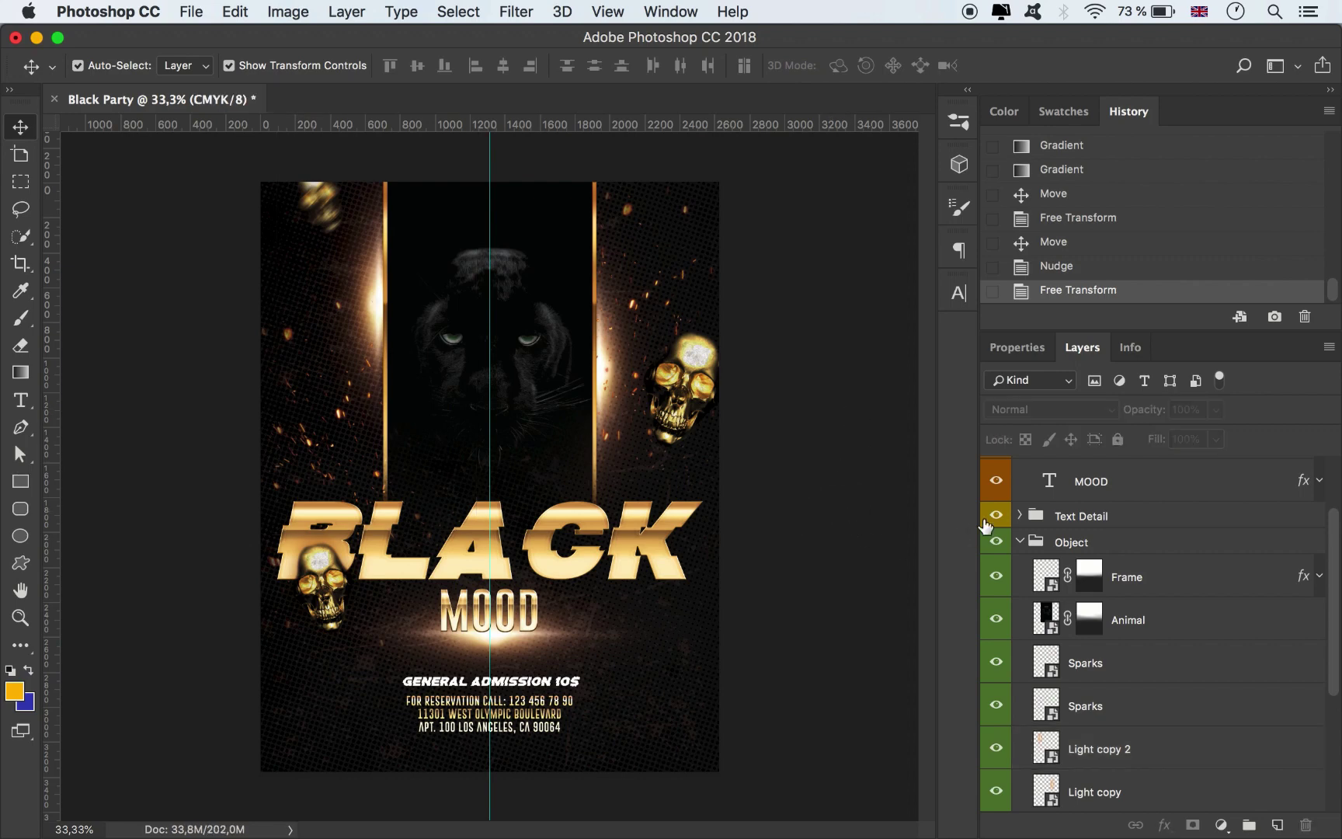
Collapse the Object and Title Text groups and delete the white Background layer
click(1022, 541)
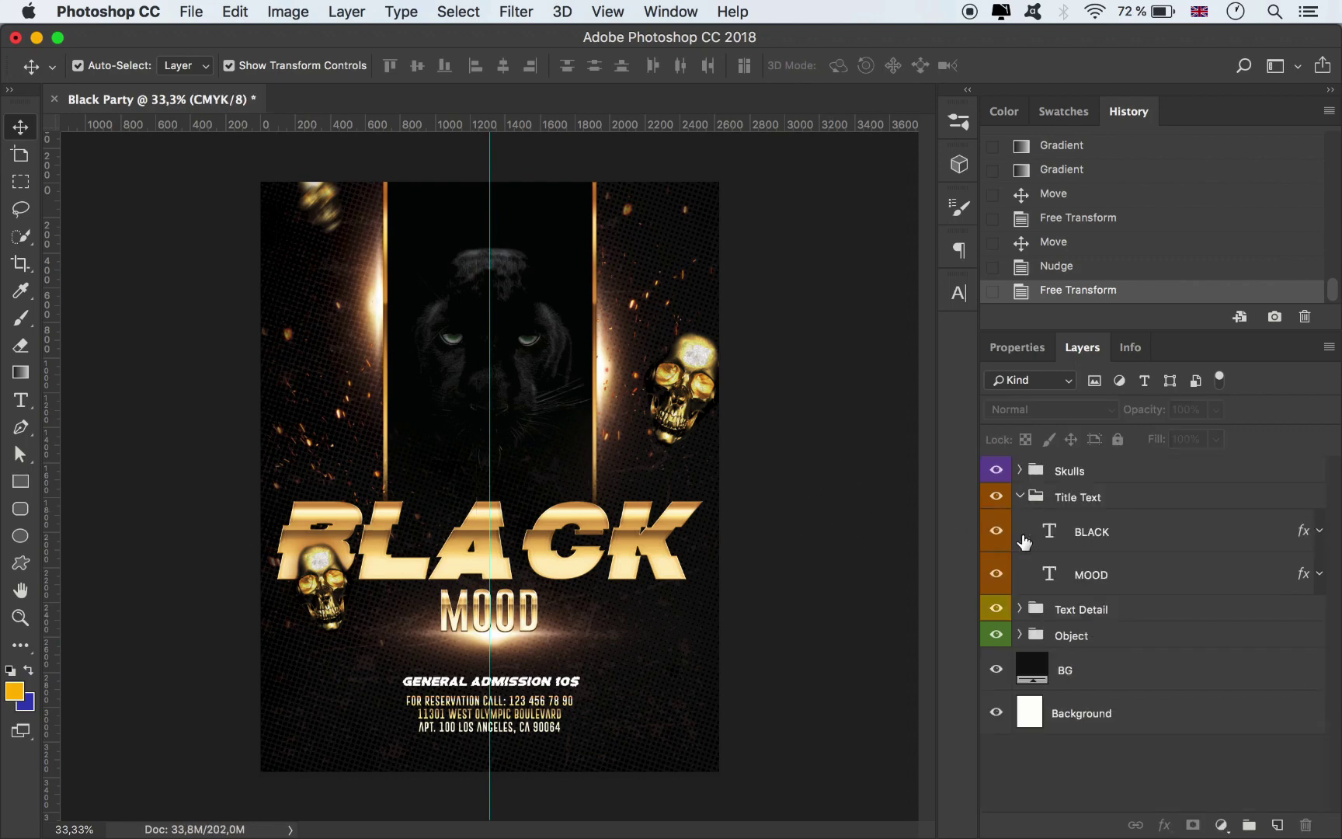
double_click(1024, 542)
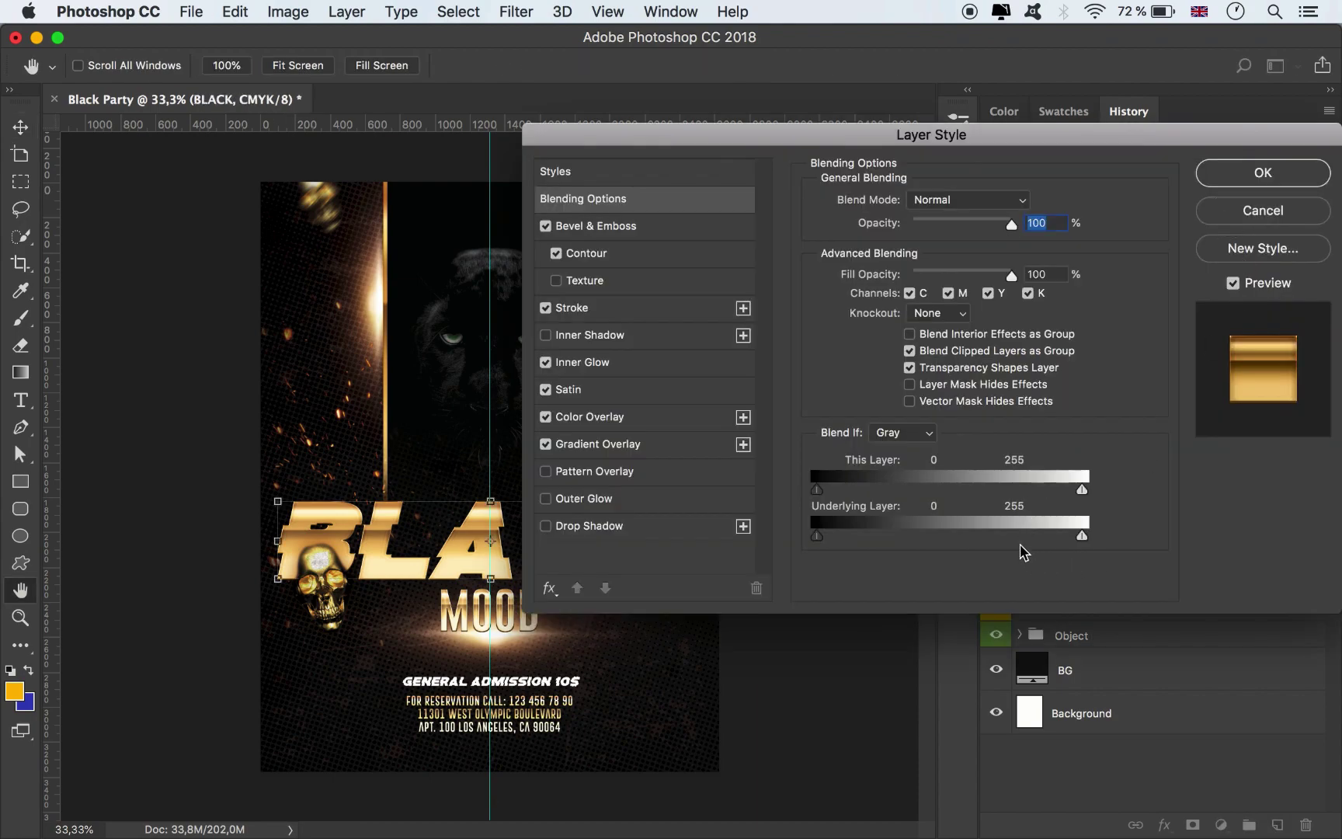
key(Escape)
click(1020, 495)
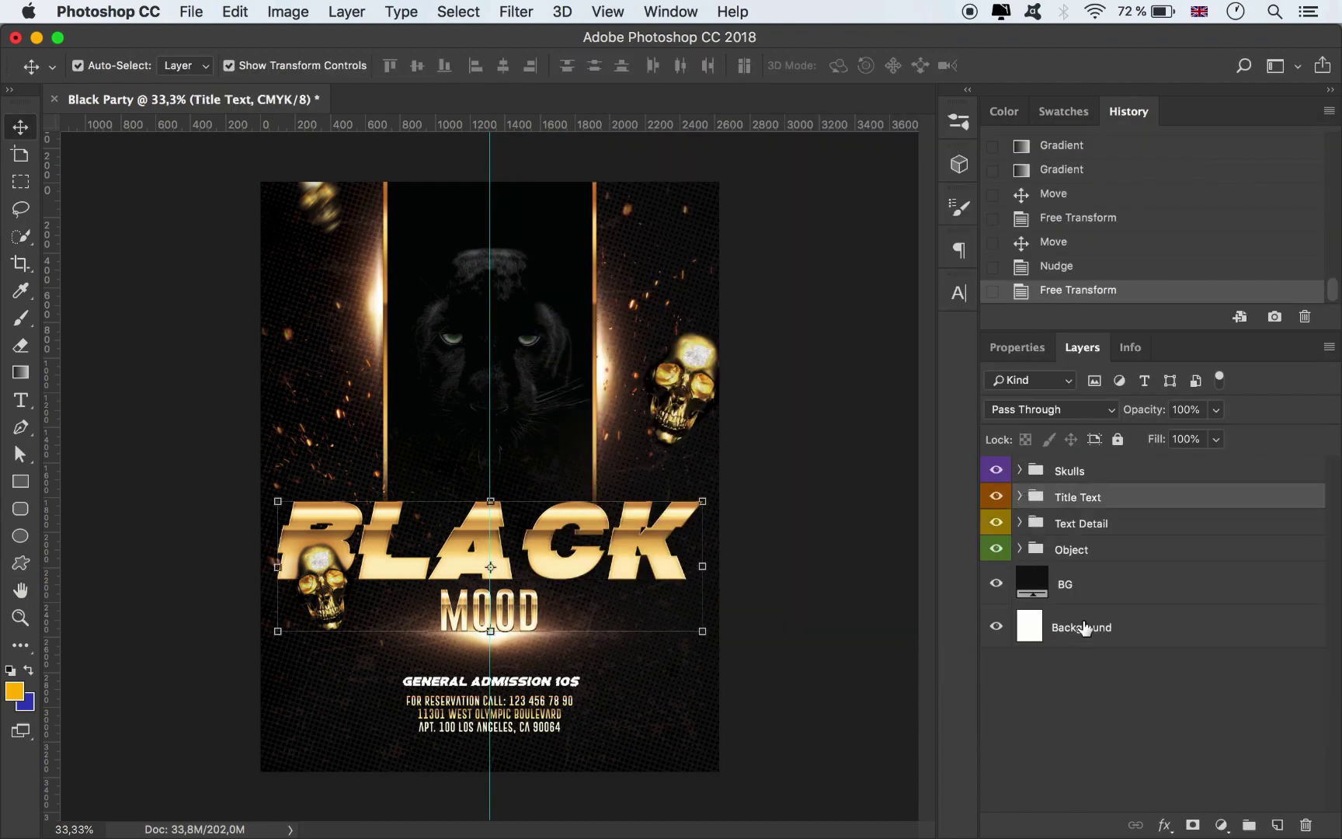
click(1118, 627)
key(Delete)
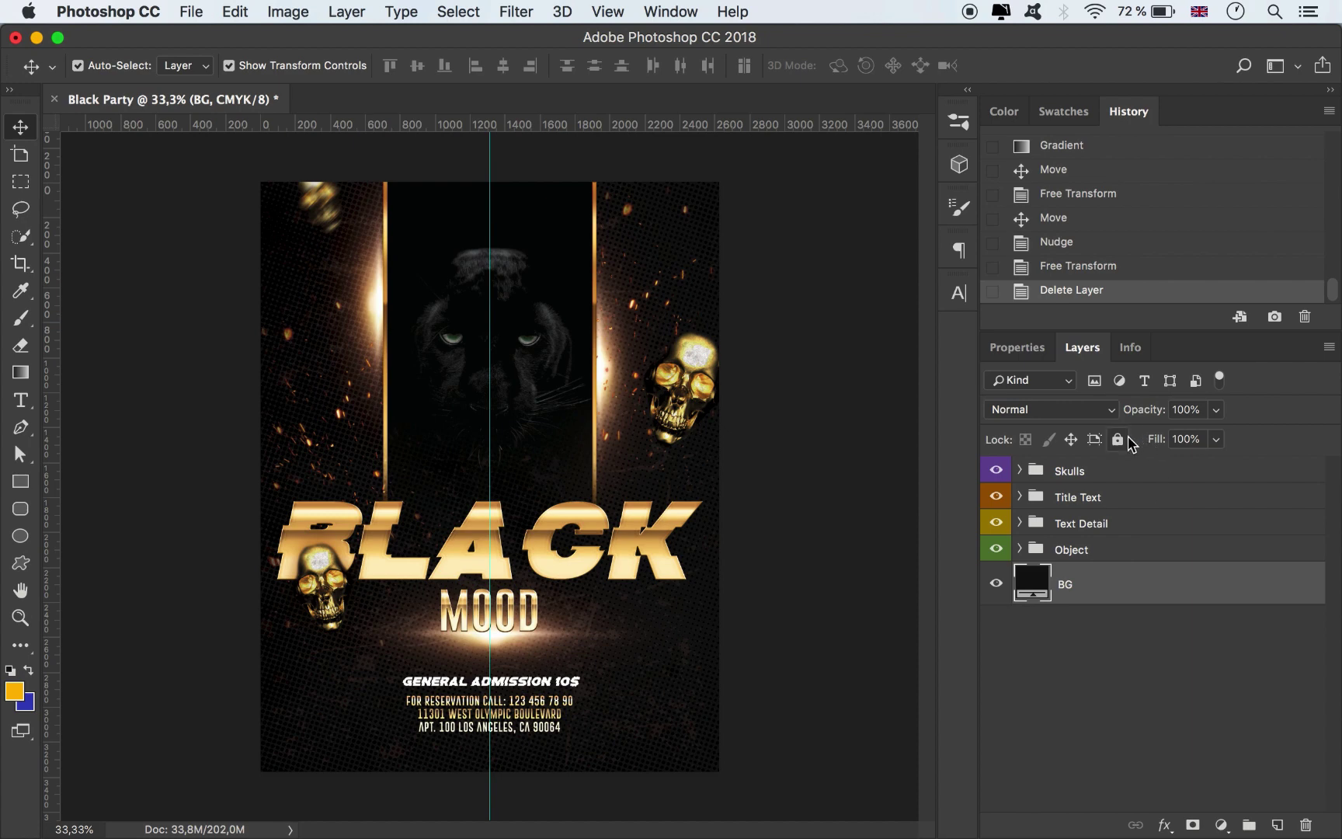
Rename the Light copy and Light copy 2 layers in the Object group to Light
click(1020, 549)
scroll(1099, 724, down, 1)
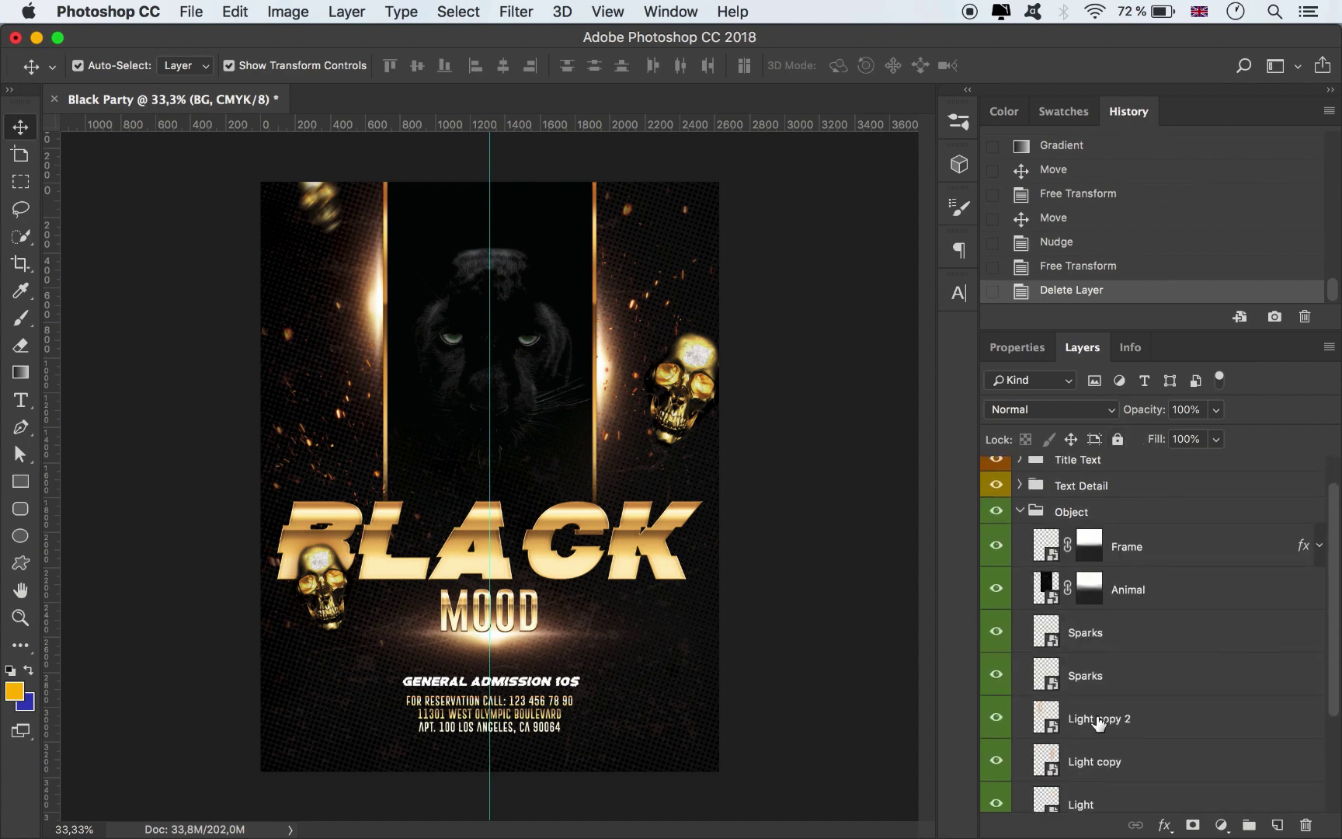
double_click(1089, 763)
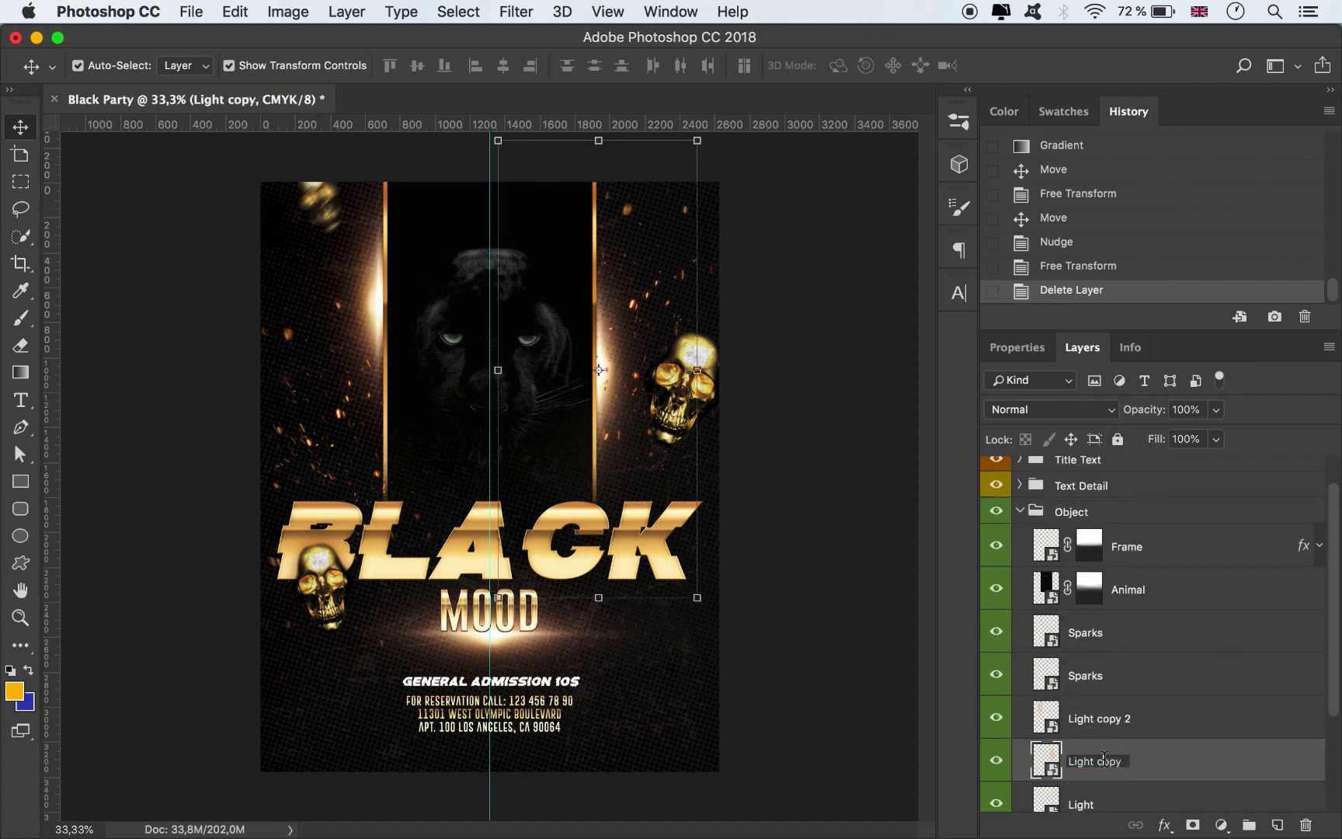
double_click(1109, 762)
key(BackSpace)
click(1106, 728)
double_click(1103, 718)
double_click(1109, 718)
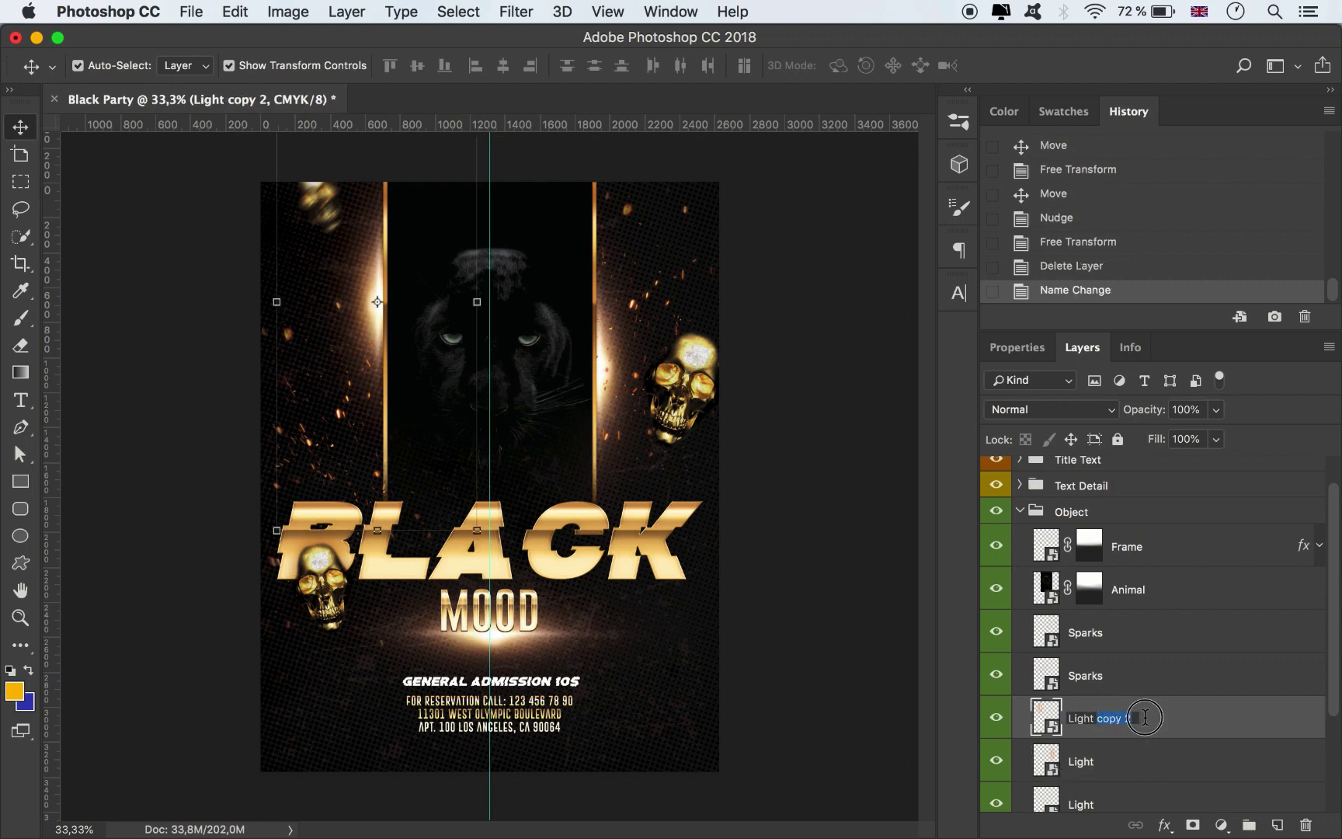
key(BackSpace)
key(Return)
Collapse the Object group, deselect all layers and remove the vertical centre guide from the canvas
scroll(1165, 719, down, 2)
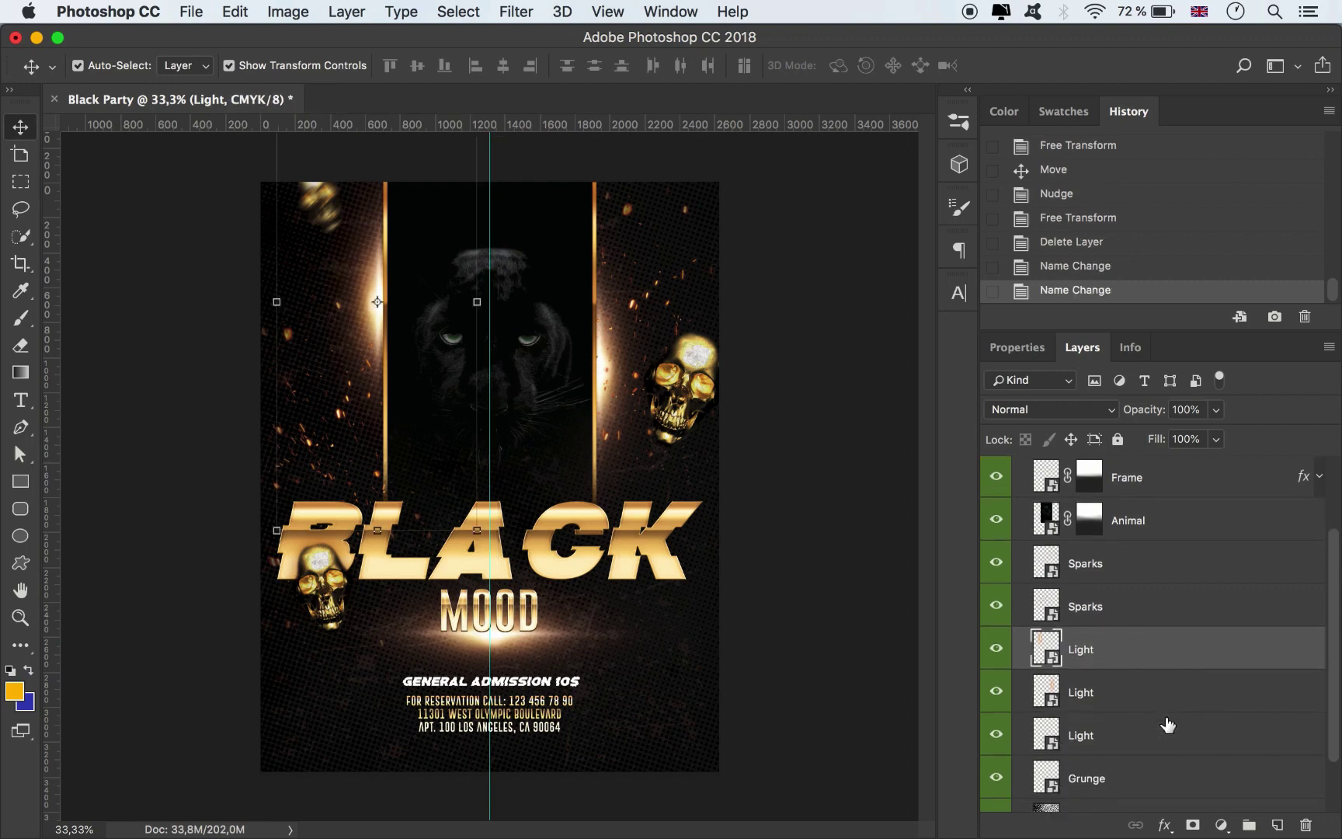
scroll(1169, 719, down, 2)
scroll(1168, 719, up, 5)
click(1038, 550)
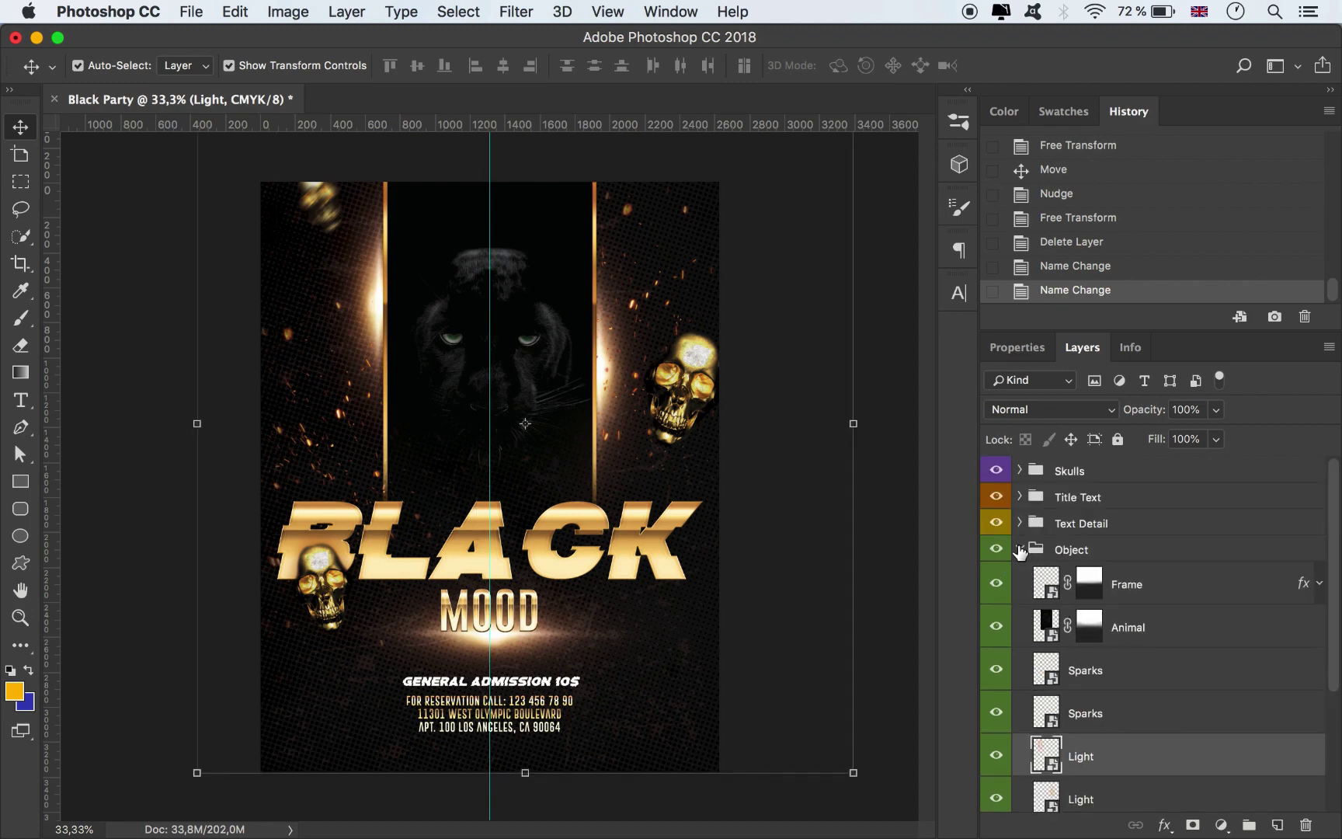
click(891, 455)
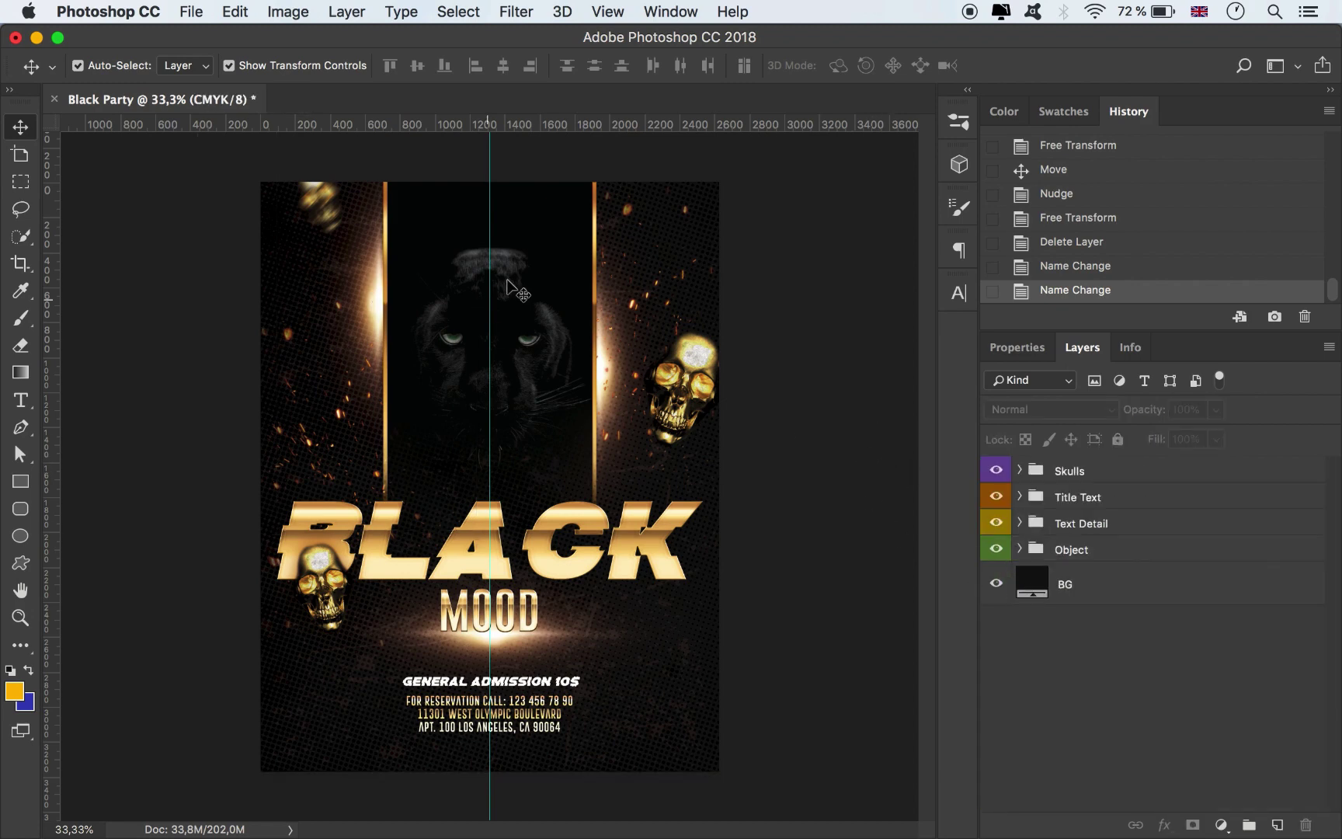
drag(489, 185, 5, 172)
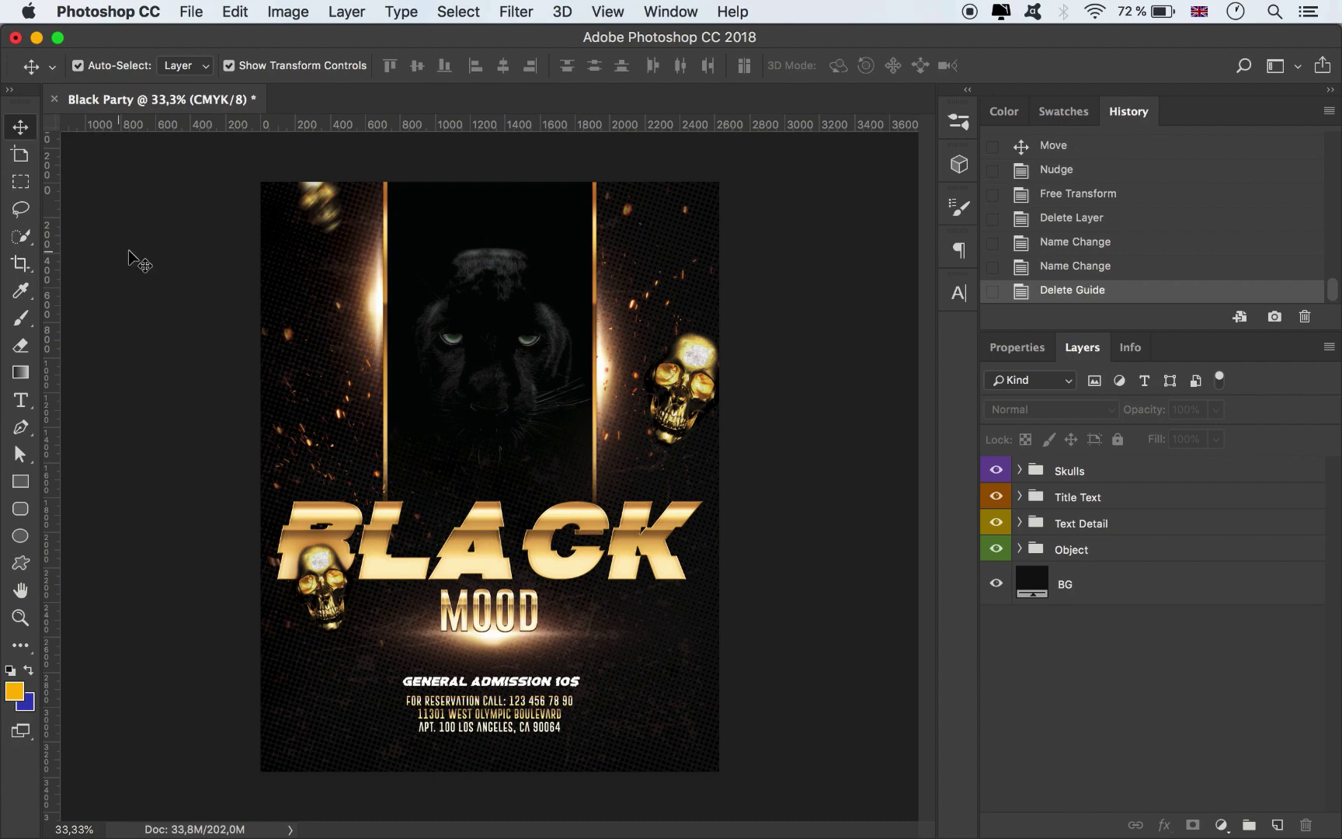